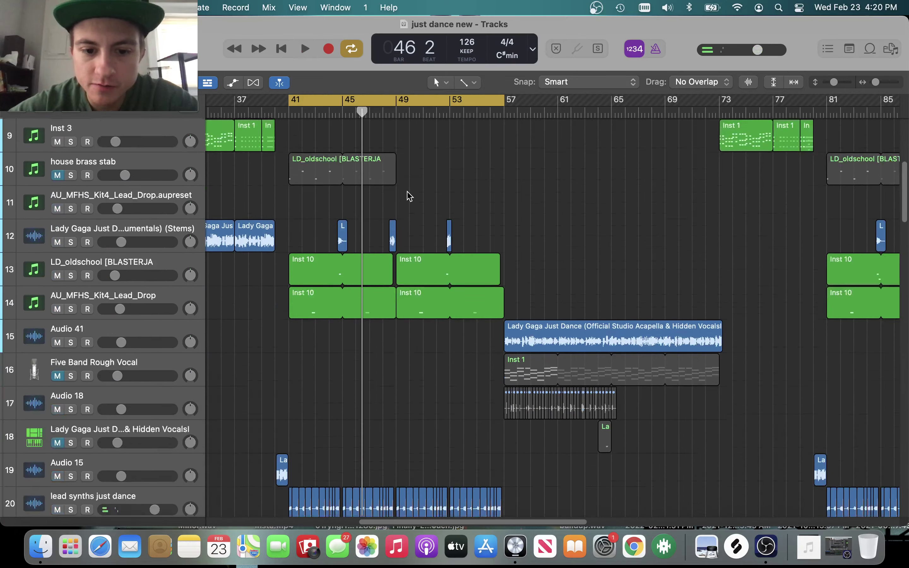
Examine the arrangement's tracks before and within the drop section between bars 41 and 57.
scroll(409, 196, "down", 18)
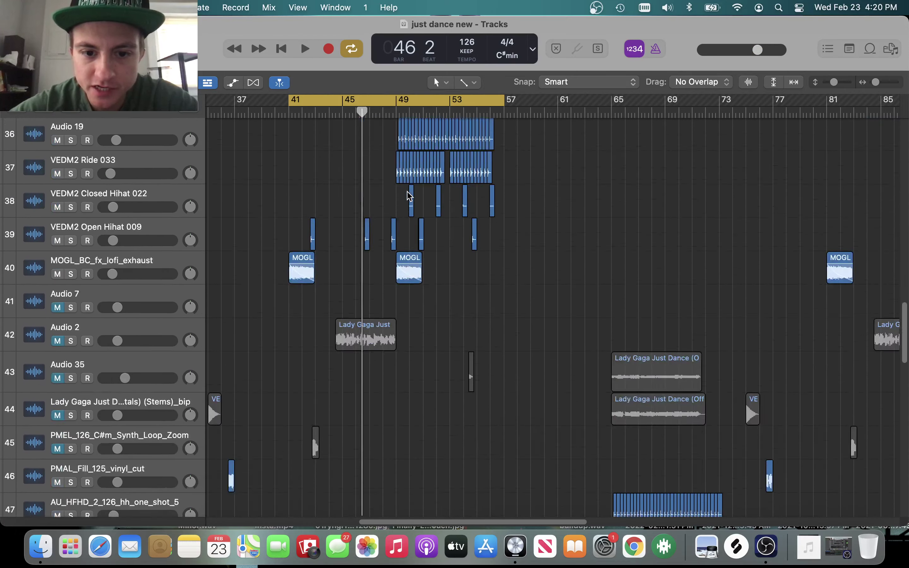
scroll(410, 196, "up", 20)
scroll(410, 195, "up", 18)
scroll(410, 196, "left", 4)
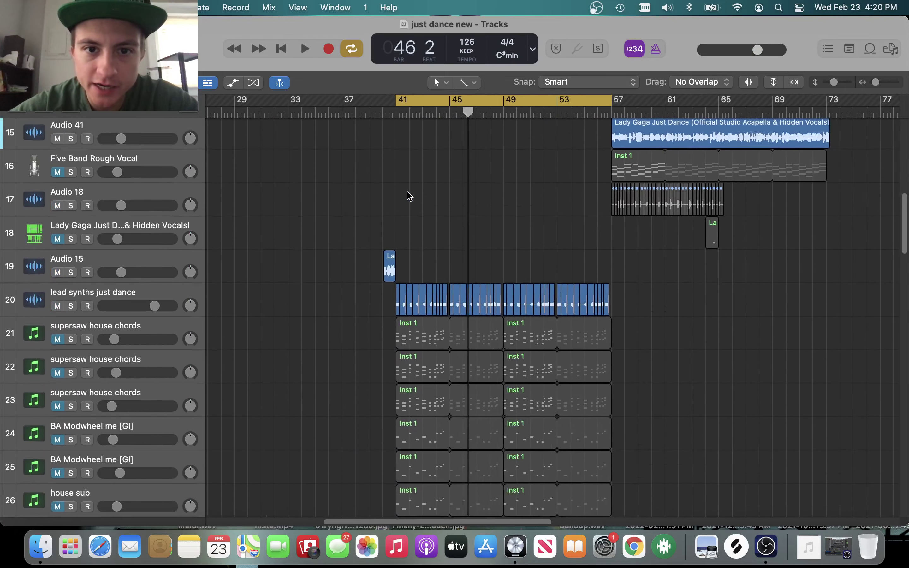
scroll(409, 195, "down", 2)
scroll(409, 195, "down", 16)
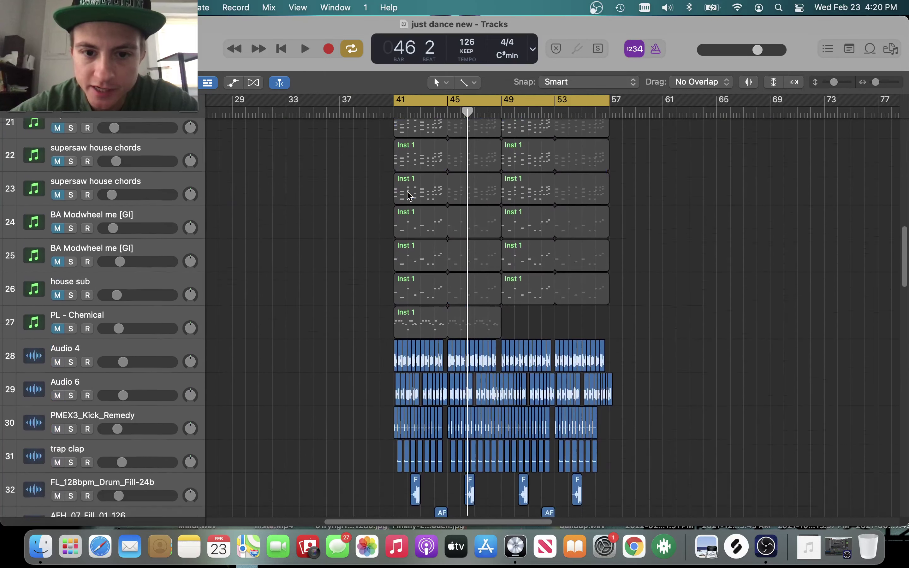
scroll(409, 196, "up", 20)
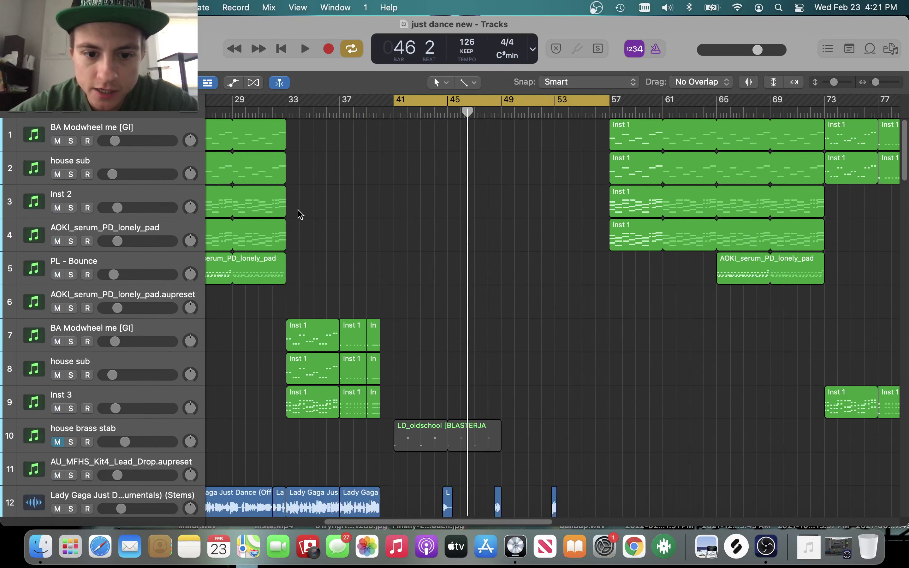
scroll(352, 218, "left", 3)
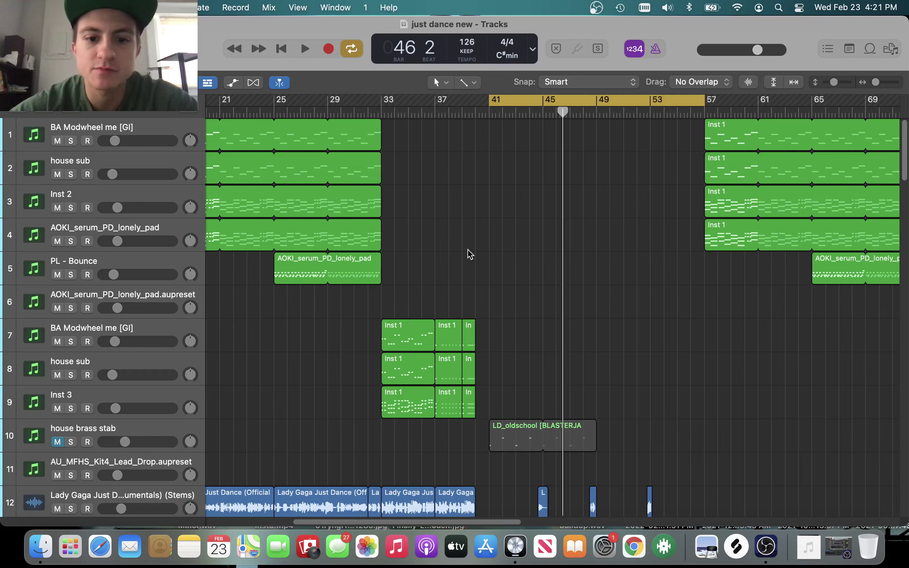
scroll(470, 255, "down", 16)
scroll(470, 254, "up", 16)
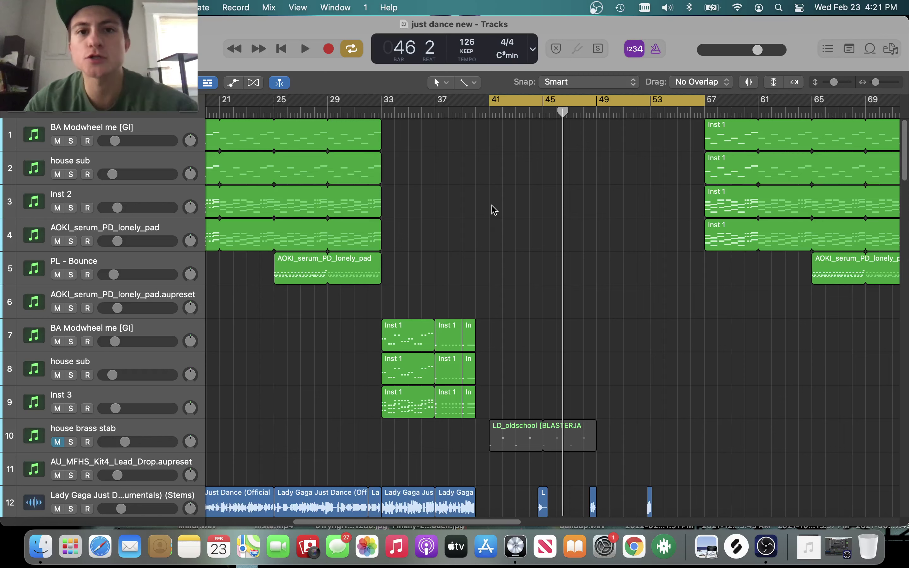
Move the playhead to bar 41 and examine the tracks that make up the section starting there.
left_click(491, 116)
scroll(515, 142, "right", 5)
scroll(519, 144, "down", 8)
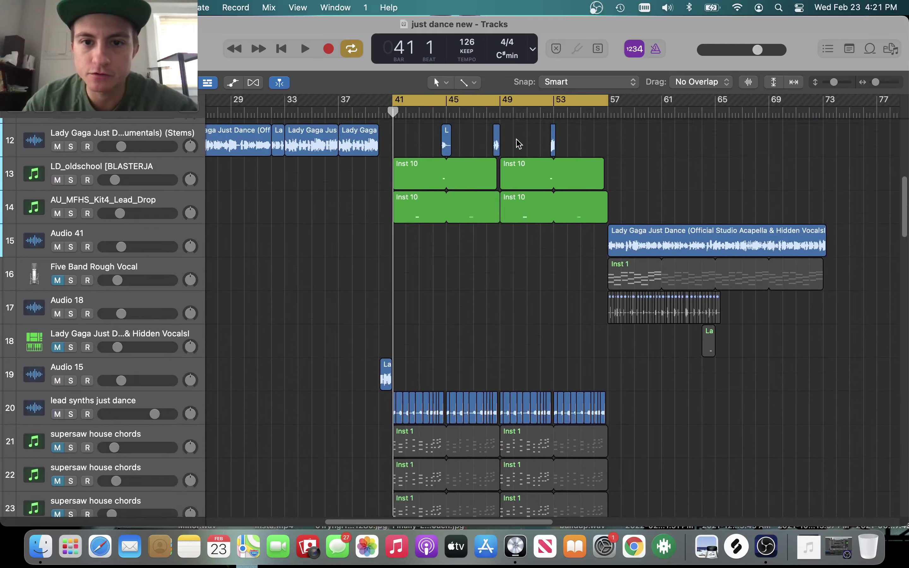
scroll(518, 144, "down", 20)
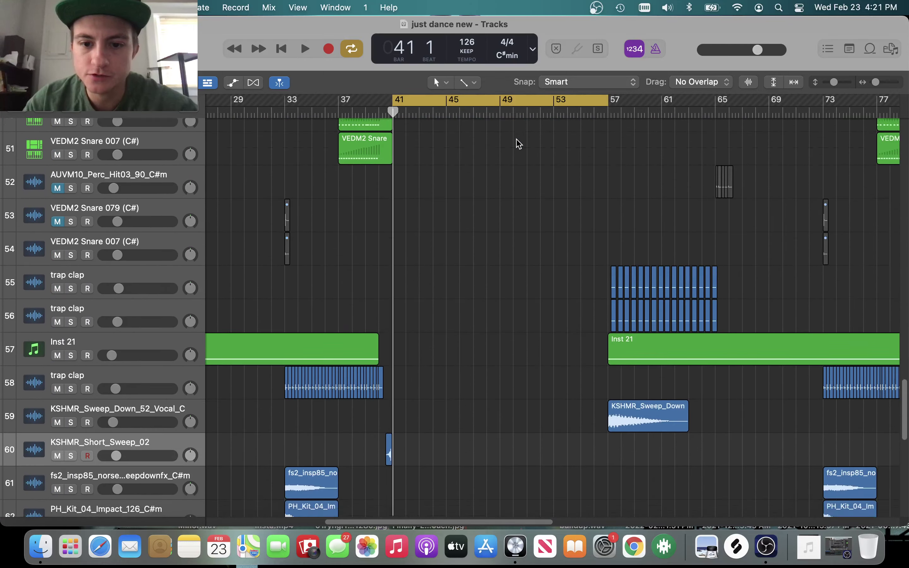
scroll(517, 143, "up", 20)
scroll(529, 235, "down", 8)
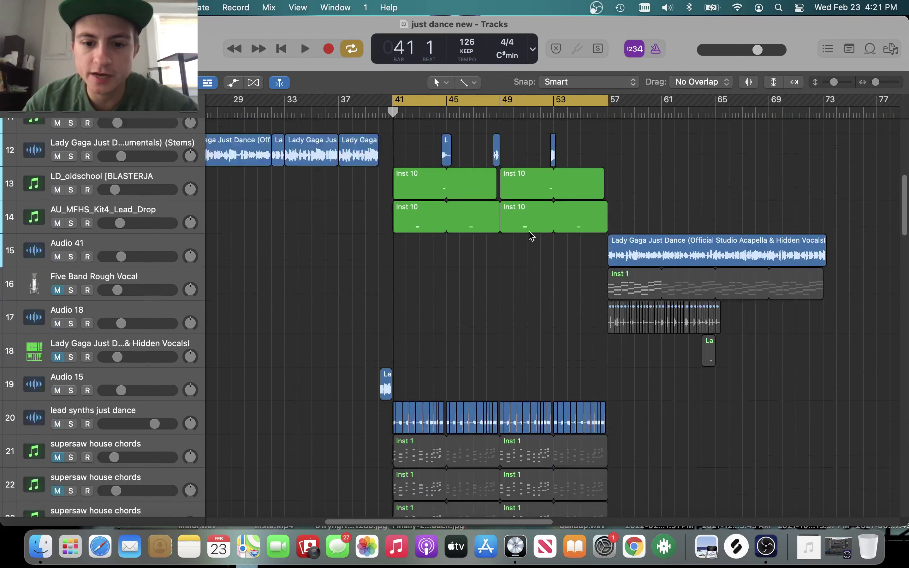
scroll(529, 235, "down", 2)
scroll(529, 236, "up", 3)
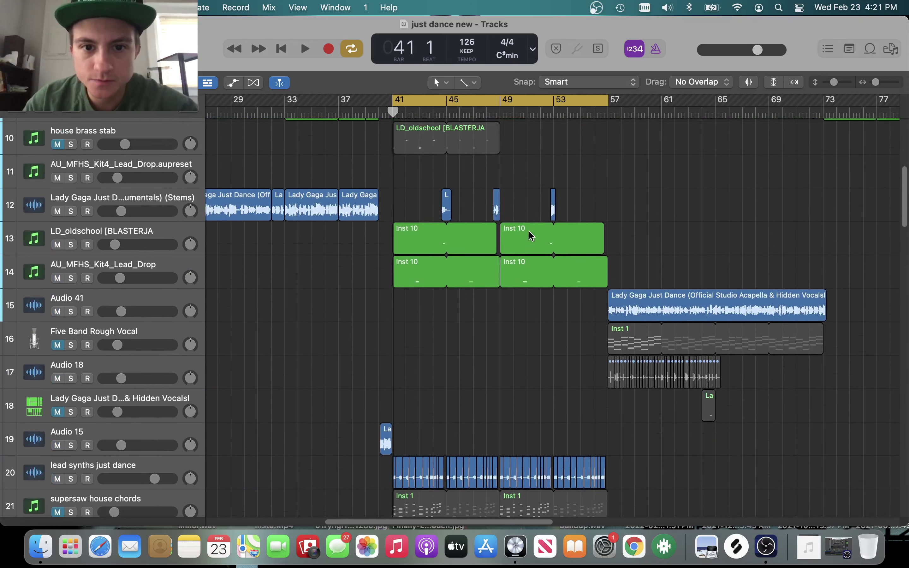
scroll(529, 235, "up", 10)
scroll(529, 236, "down", 5)
scroll(529, 235, "down", 2)
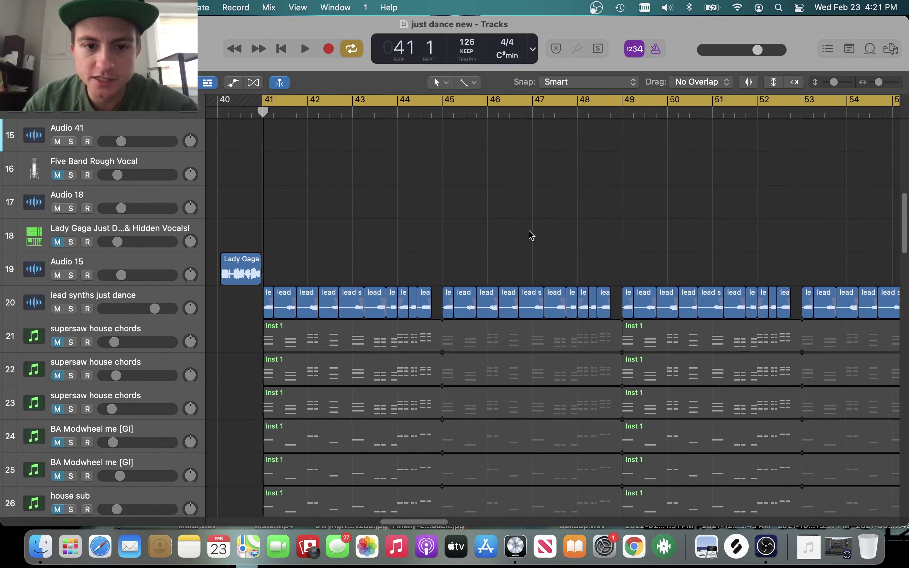
Solo the Audio 4 and Audio 6 tracks.
scroll(530, 236, "down", 5)
scroll(529, 235, "down", 3)
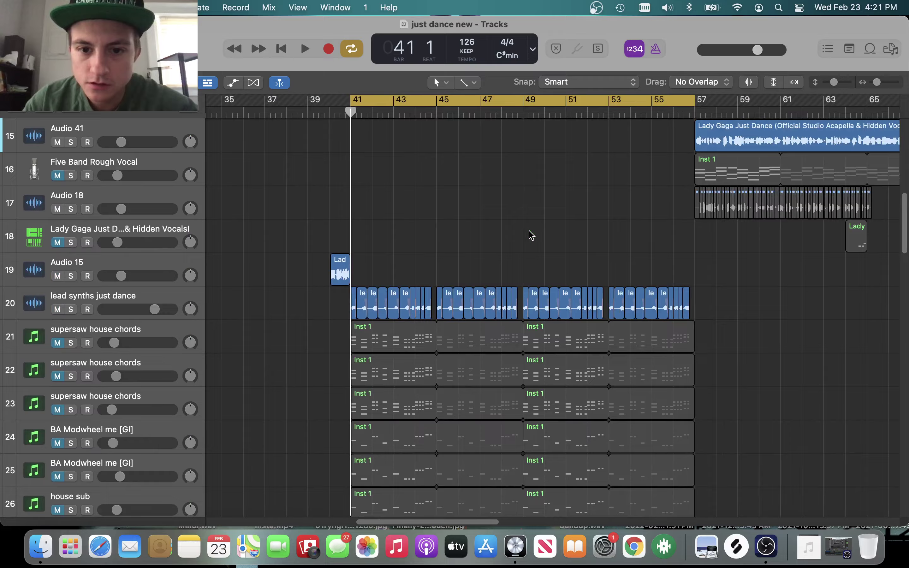
scroll(530, 235, "down", 10)
scroll(530, 235, "up", 4)
scroll(530, 236, "up", 2)
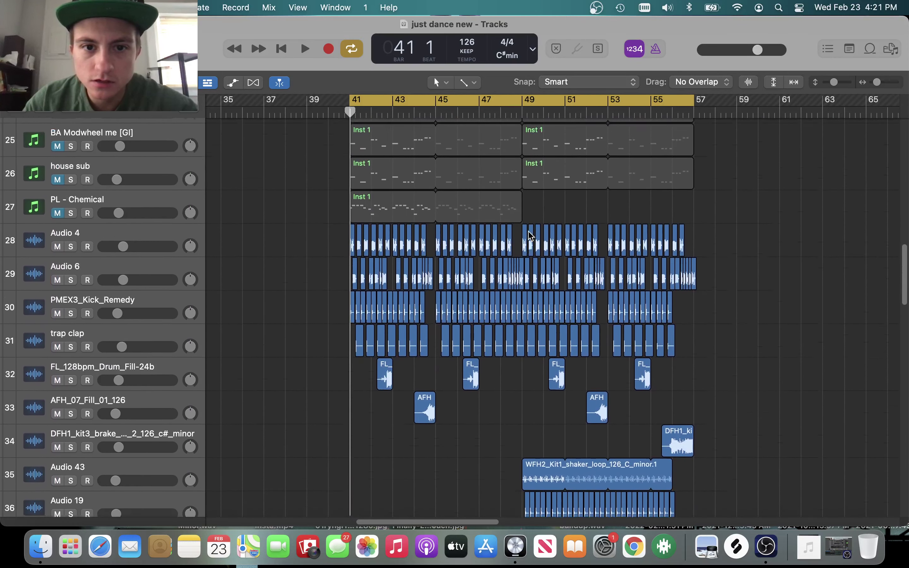
left_click(71, 283)
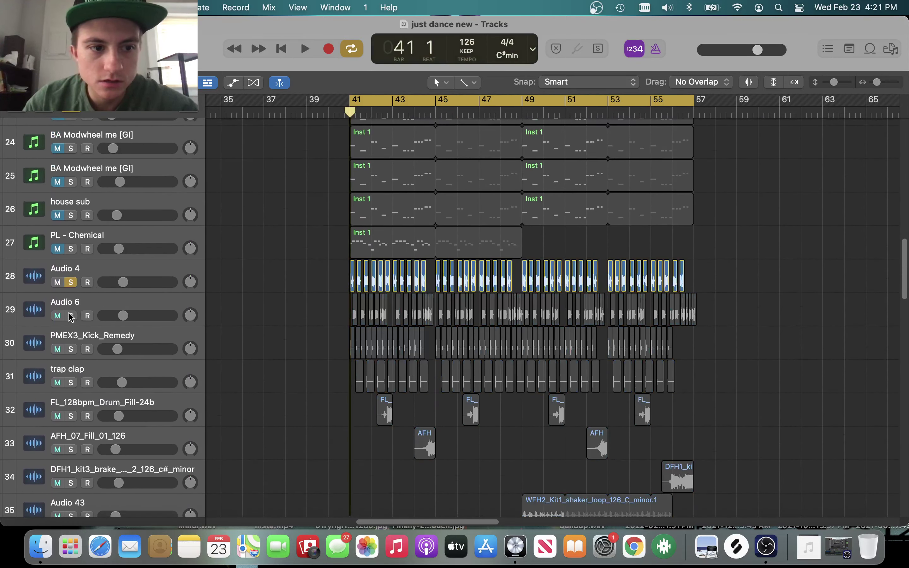
left_click(71, 315)
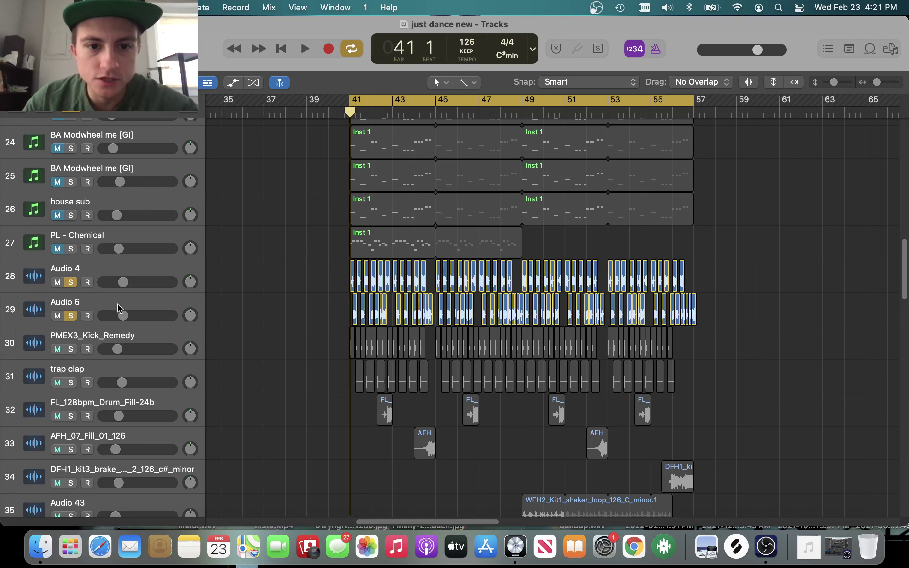
Play the soloed Audio 4 and Audio 6 chops from bar 41 with the system volume raised, stopping in bar 46.
key("super+Right")
key("super+Right")
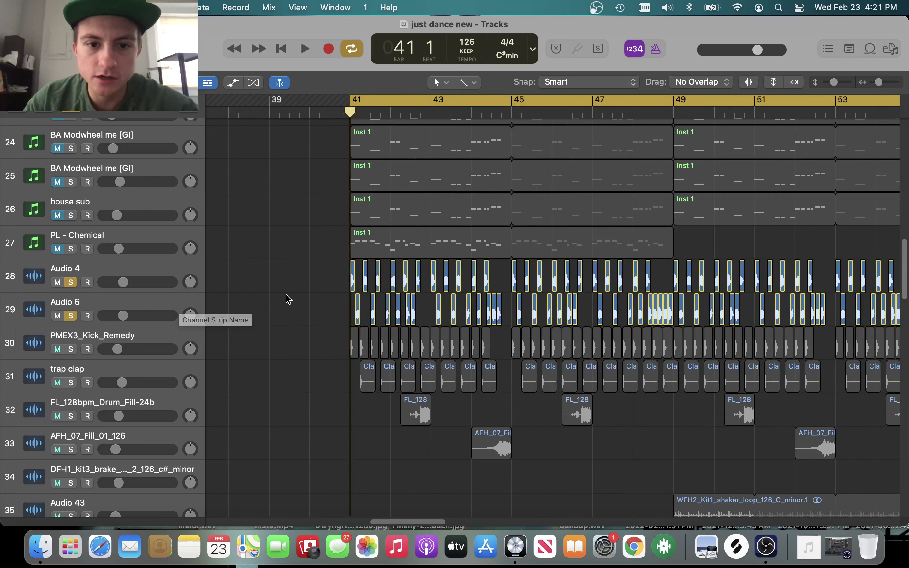
scroll(289, 300, "right", 3)
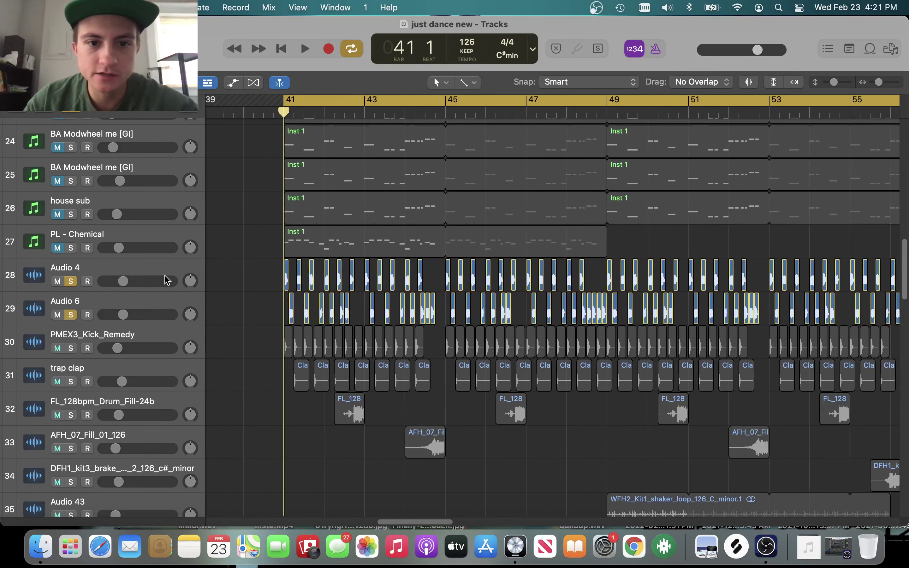
key("space")
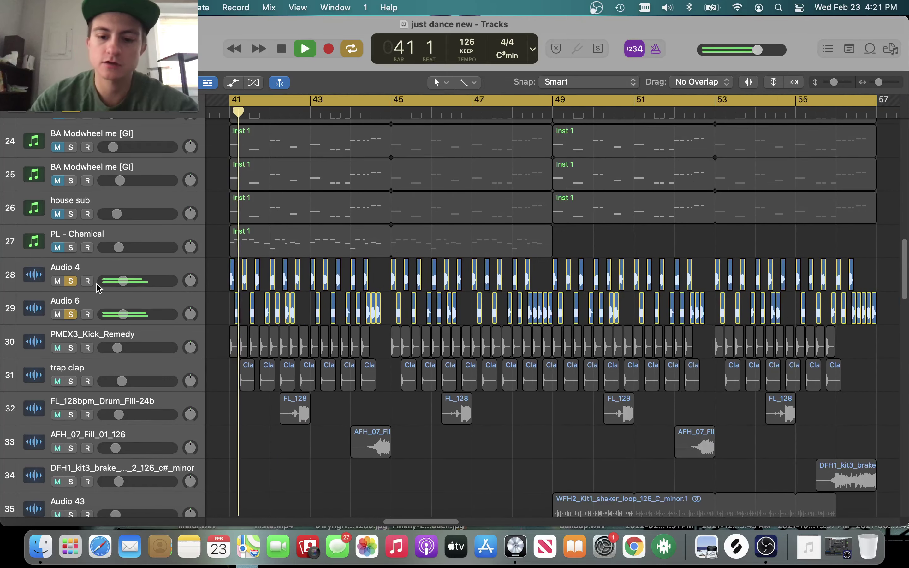
key("XF86AudioRaiseVolume")
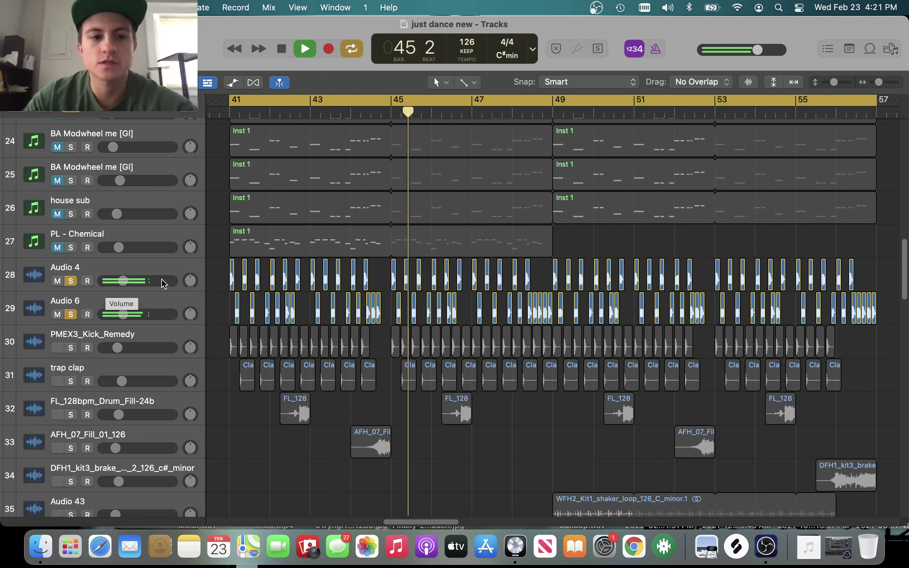
key("space")
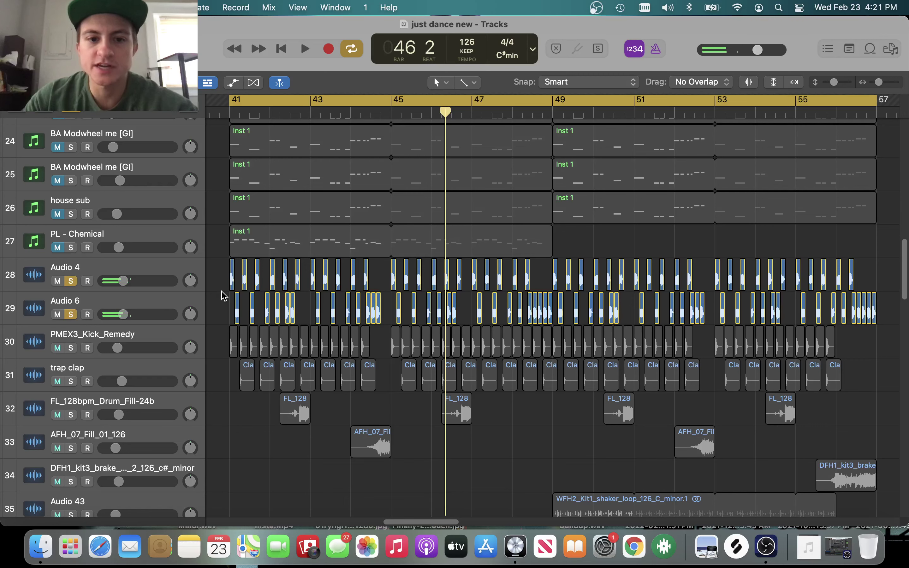
Examine the regions around bar 41, from the first instrument tracks down to the drum and percussion tracks.
scroll(223, 296, "left", 3)
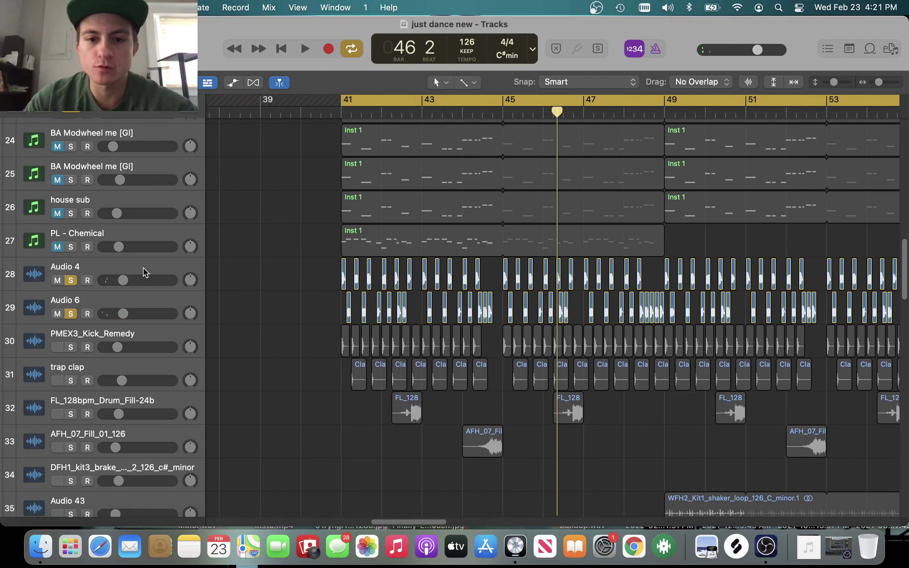
scroll(146, 272, "right", 2)
scroll(331, 186, "left", 4)
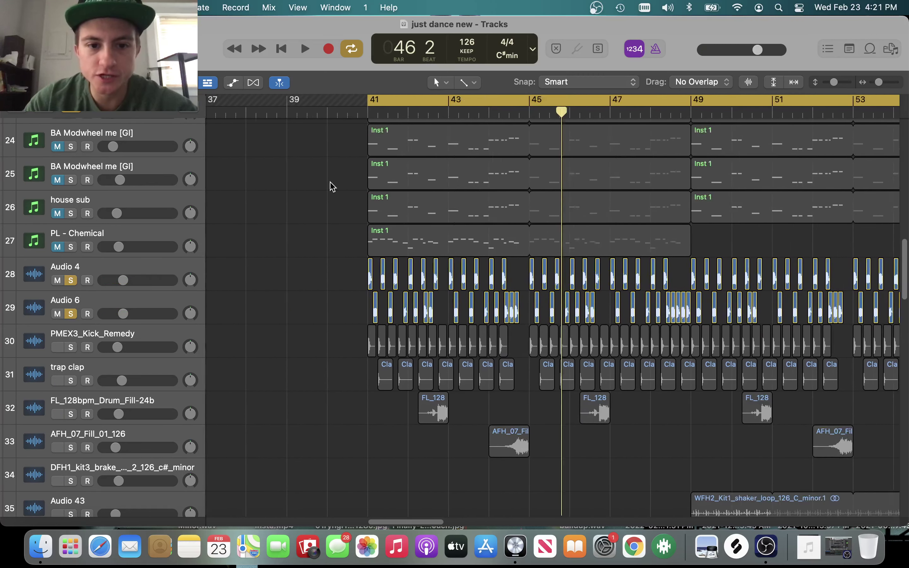
scroll(330, 186, "up", 10)
scroll(330, 186, "down", 3)
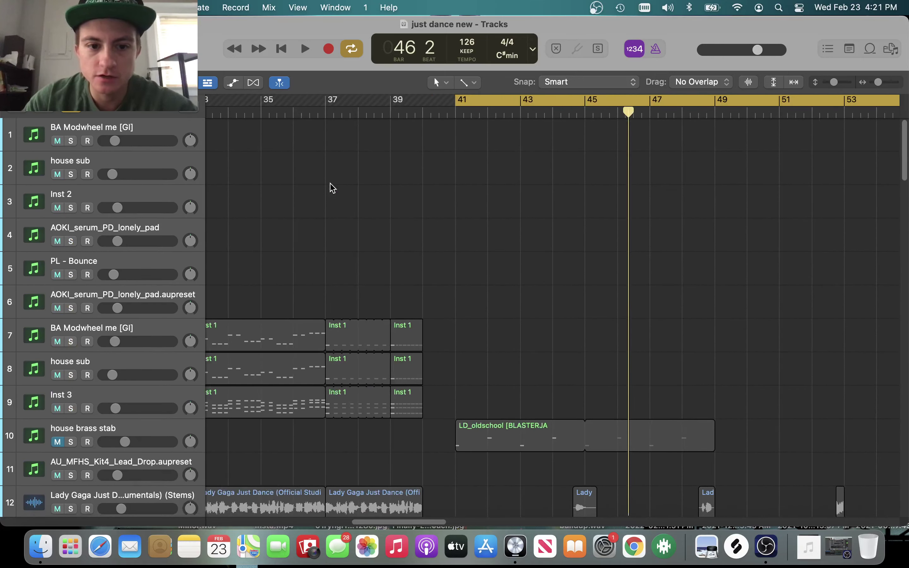
scroll(331, 188, "down", 8)
scroll(375, 246, "right", 2)
scroll(375, 246, "down", 17)
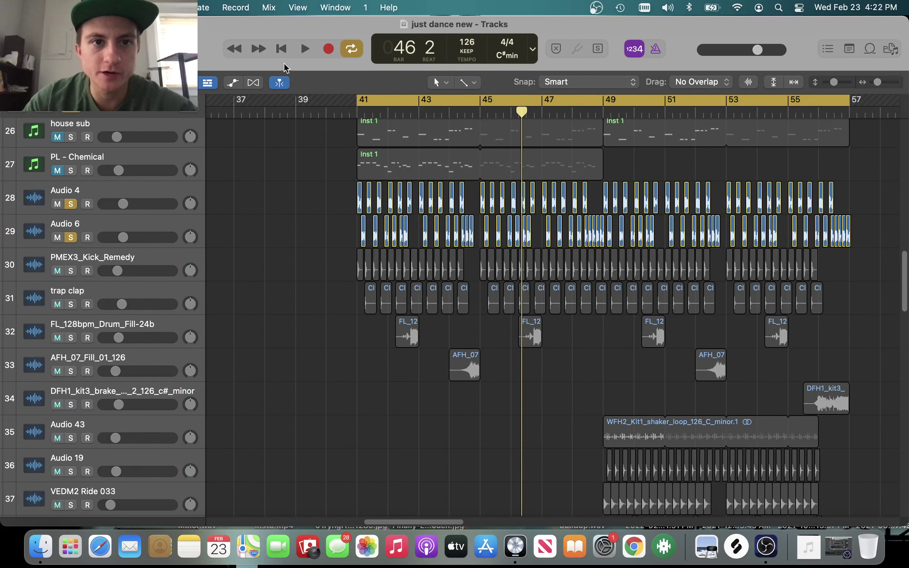
Turn off cycle mode and clear the solo on Audio 4 and Audio 6.
left_click(351, 49)
scroll(203, 146, "up", 20)
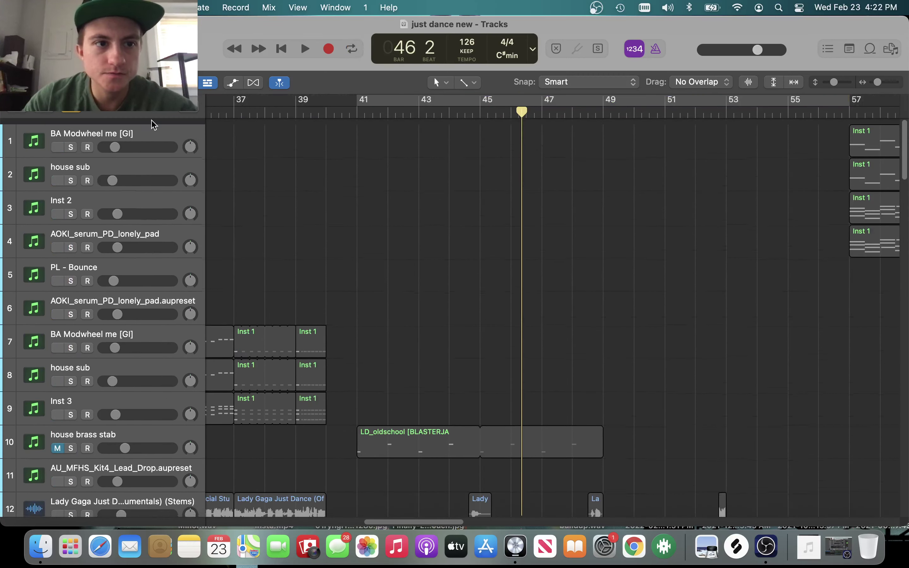
scroll(400, 229, "left", 3)
scroll(399, 229, "down", 9)
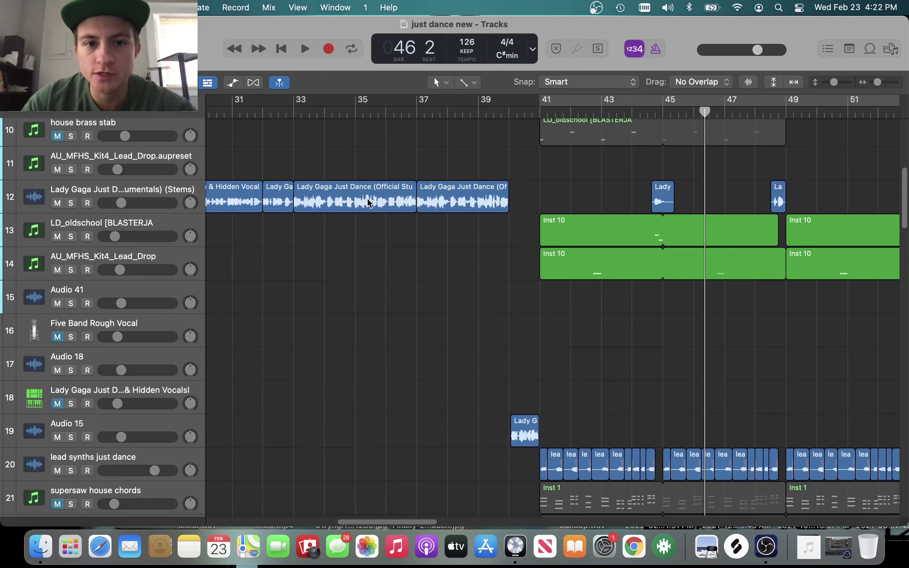
Select the Lady Gaga Just Dance region starting at bar 33 on track 12 and examine the tracks from bar 41.
left_click(354, 200)
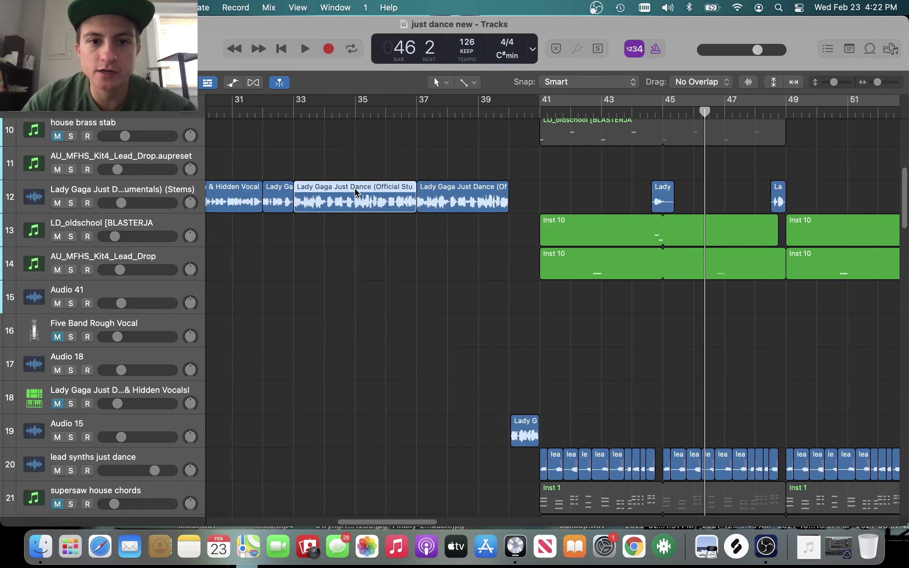
scroll(355, 191, "right", 3)
scroll(355, 192, "down", 5)
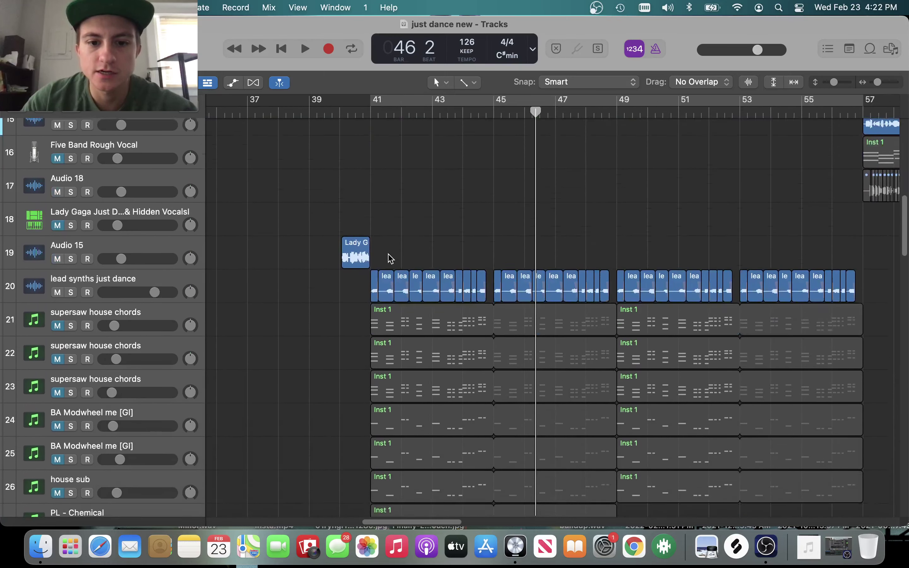
scroll(390, 259, "down", 10)
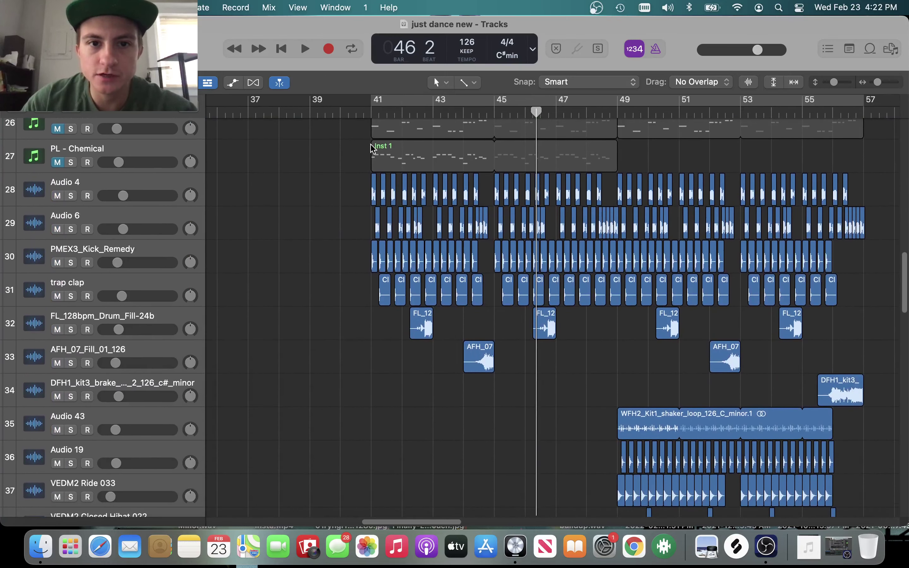
Move the playhead to bar 41 beat 2, move it on to beat 3, and examine the tracks around it.
scroll(371, 148, "up", 5)
scroll(375, 152, "right", 5)
left_click(284, 113)
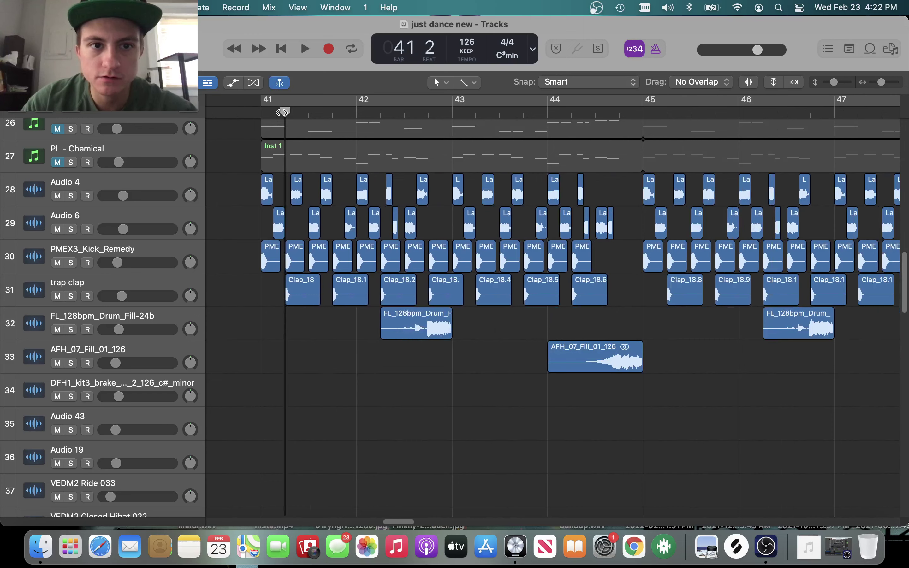
scroll(311, 129, "down", 15)
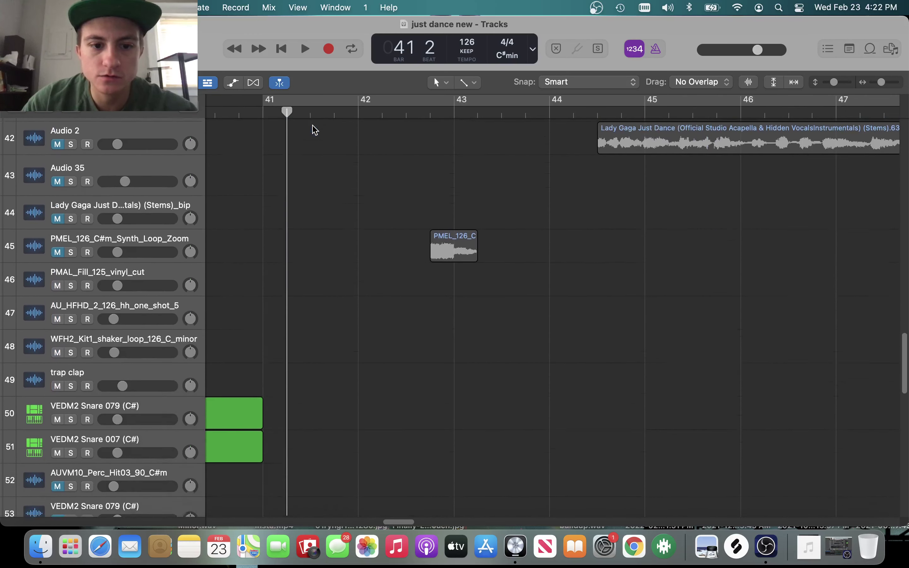
scroll(287, 113, "down", 10)
left_click(310, 112)
scroll(334, 151, "down", 4)
scroll(336, 147, "up", 20)
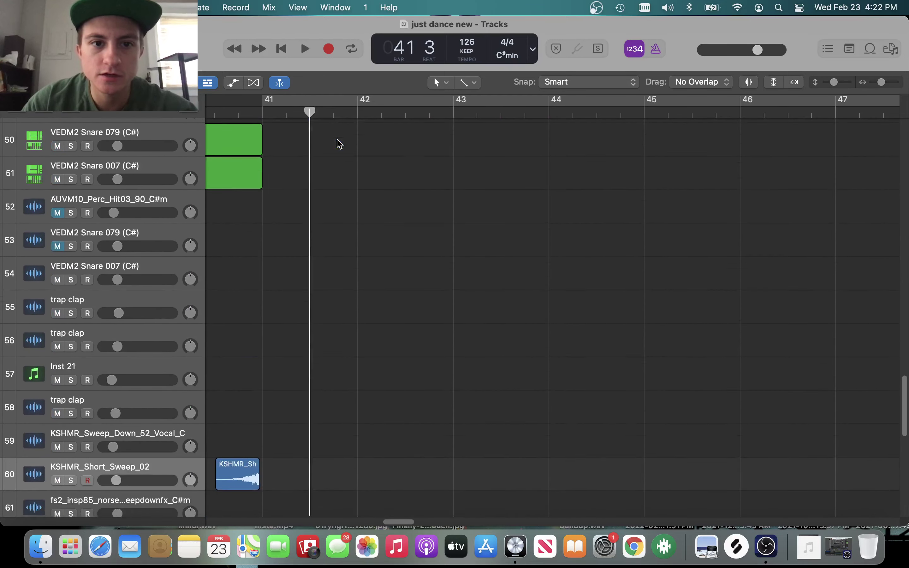
scroll(340, 147, "up", 15)
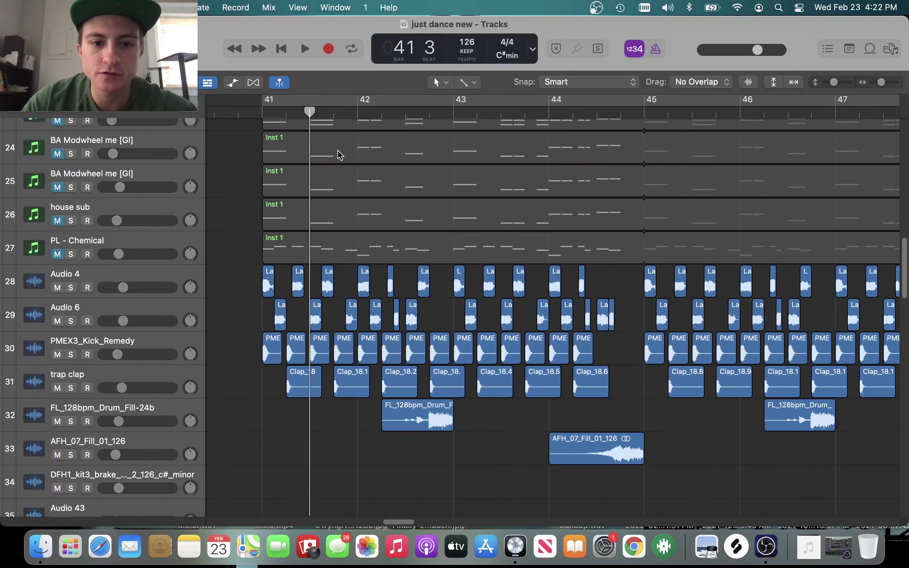
scroll(339, 154, "up", 5)
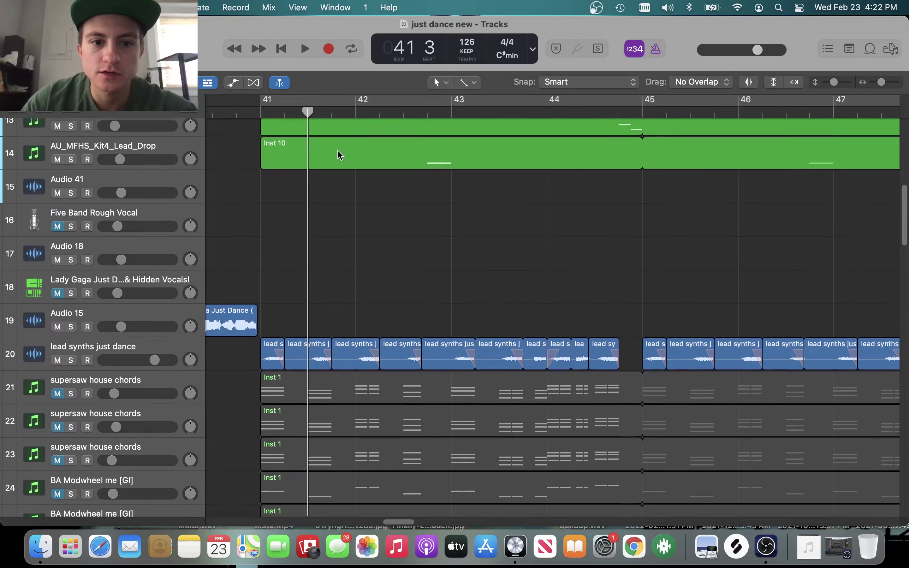
scroll(338, 152, "up", 10)
scroll(338, 152, "down", 20)
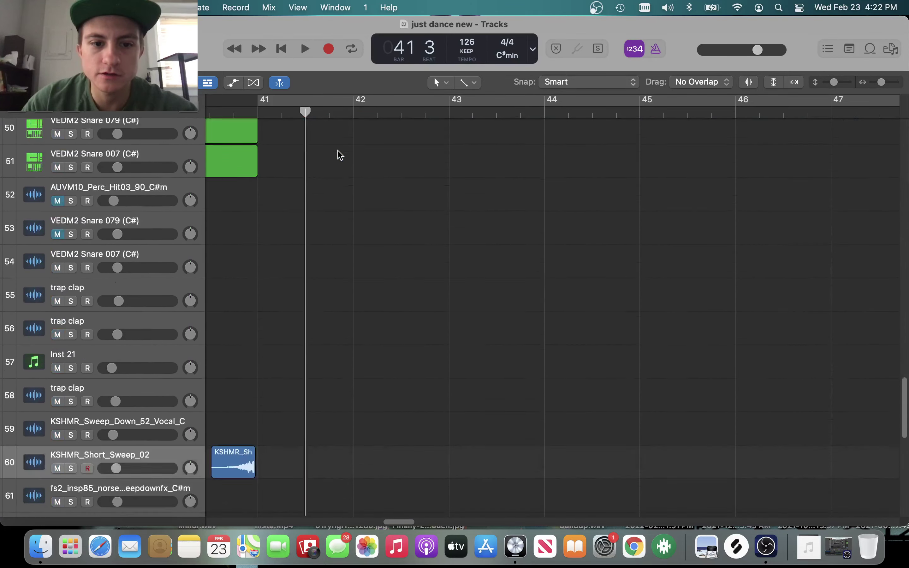
Return to the Audio 4 and Audio 6 chops at bar 41 and move the playhead to the end of the first chop.
scroll(339, 154, "up", 20)
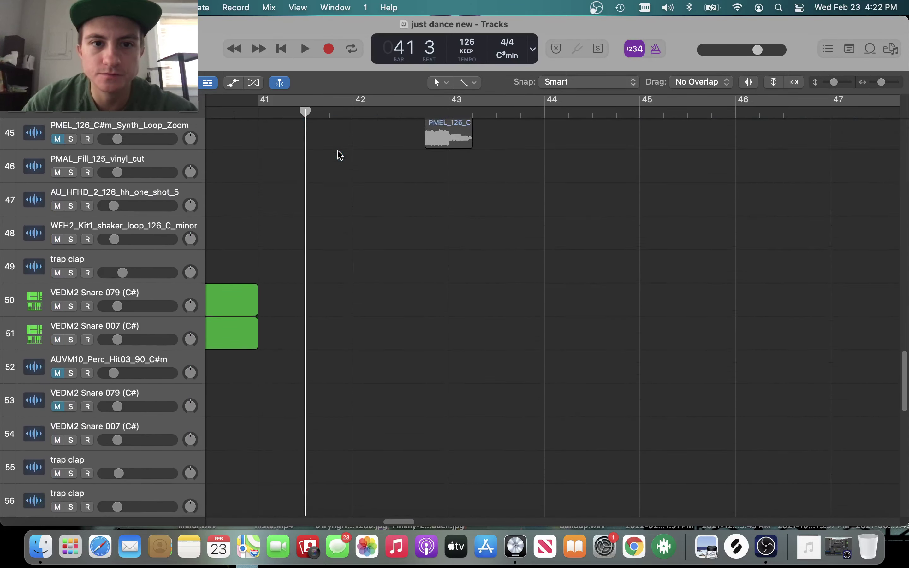
scroll(340, 154, "down", 5)
scroll(339, 154, "up", 4)
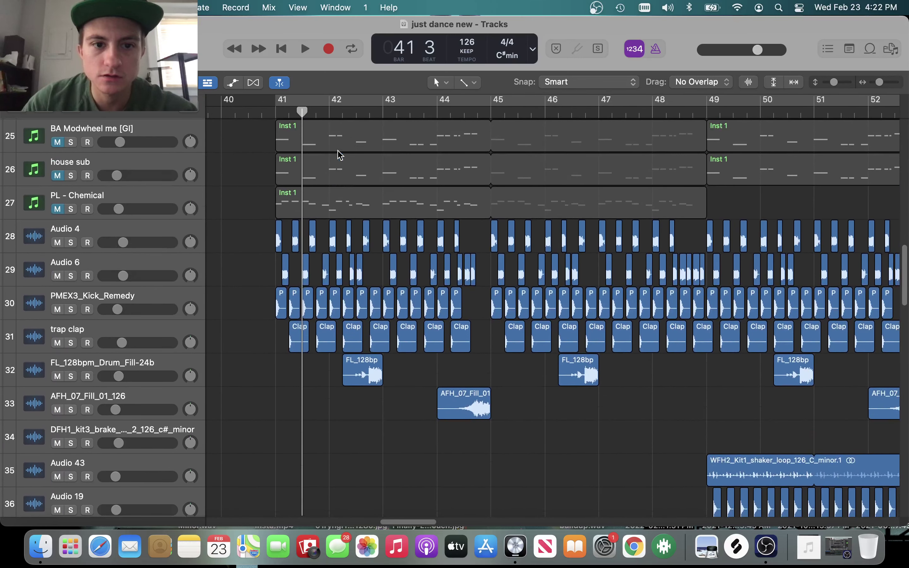
scroll(300, 243, "up", 10)
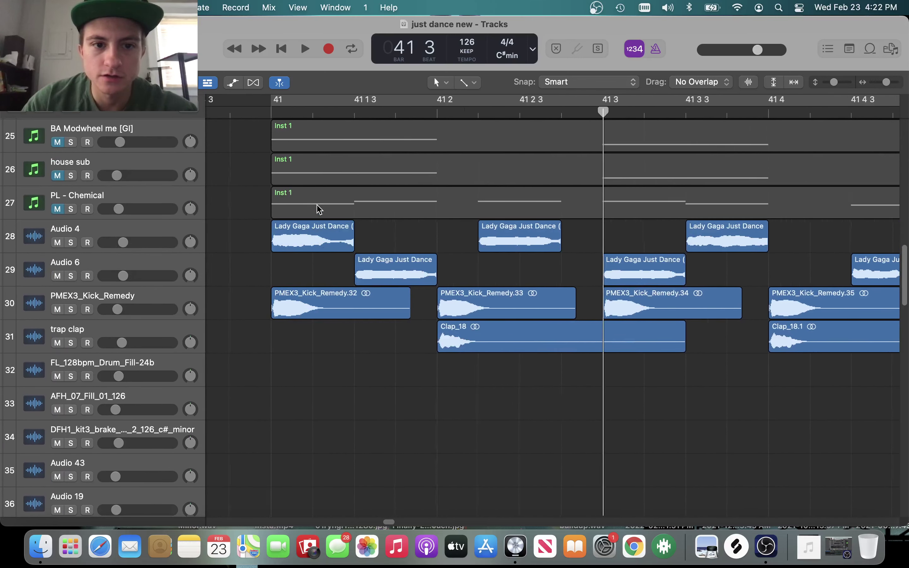
left_click_drag(279, 112, 358, 126)
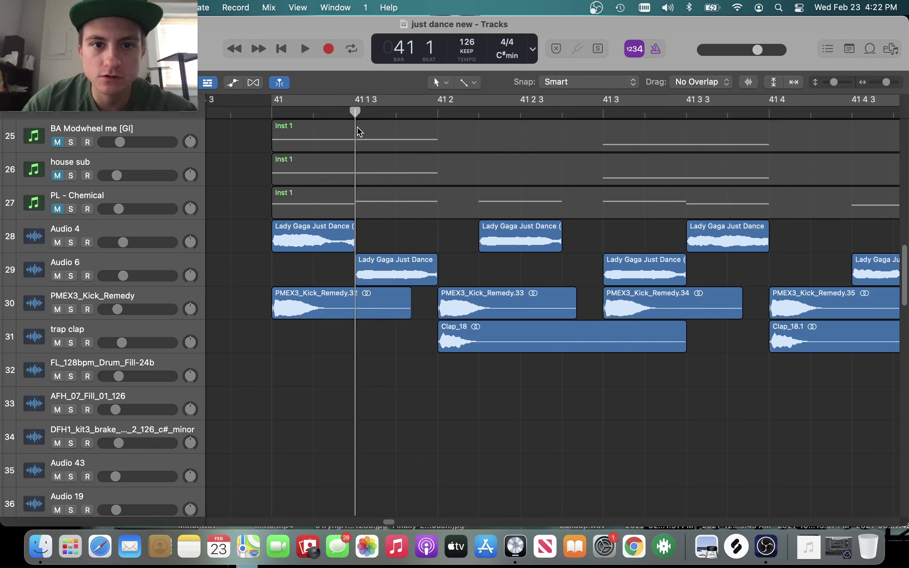
Move the playhead to bar 41 beat 2 and back to the boundary between the first Audio 4 and Audio 6 chops.
scroll(357, 128, "down", 5)
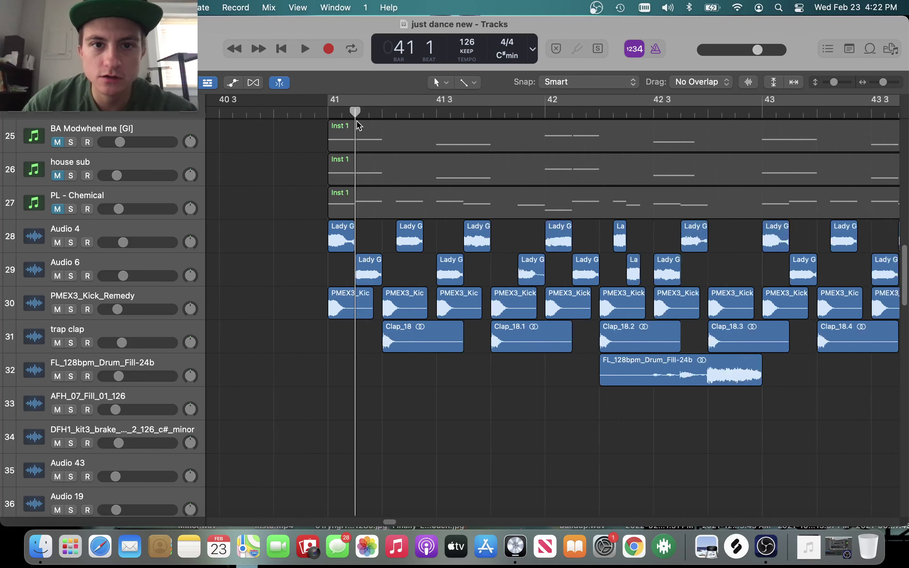
scroll(356, 126, "down", 2)
scroll(359, 126, "up", 2)
left_click(370, 114)
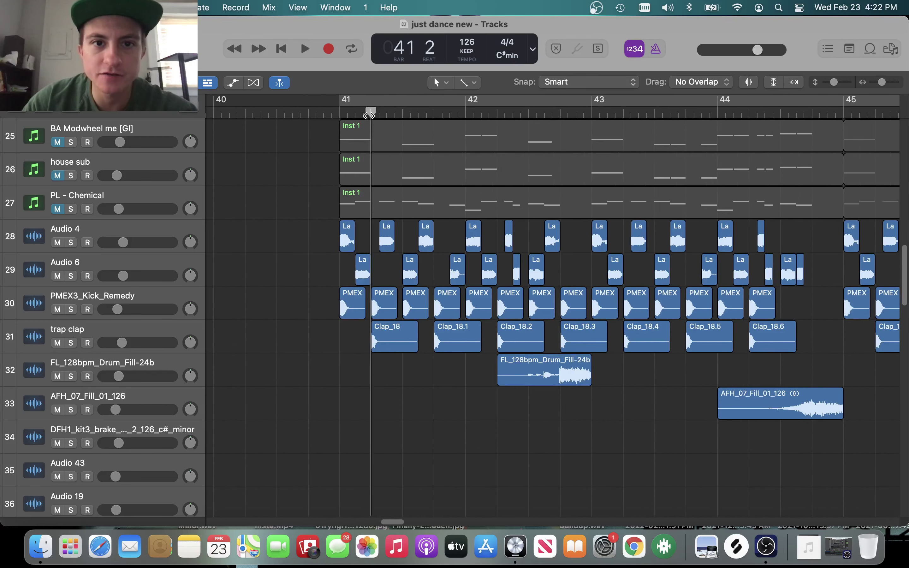
left_click(355, 114)
scroll(403, 135, "up", 5)
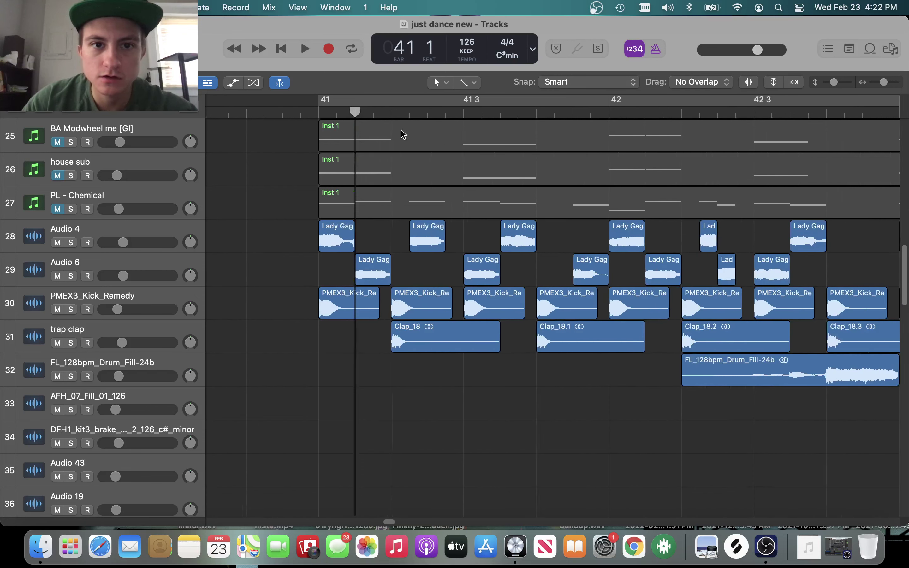
Step the playhead through the first beat of bar 41 and return it to the start of the bar.
left_click(325, 114)
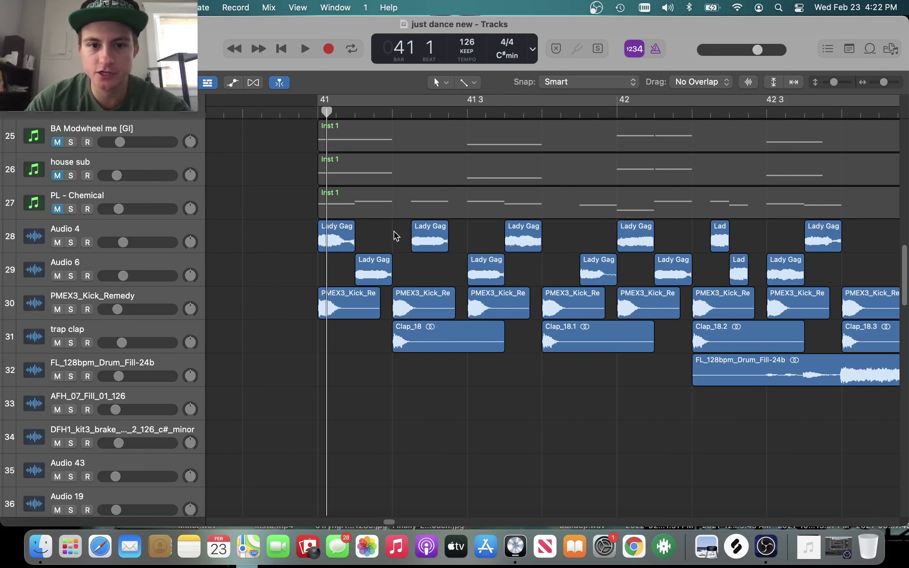
left_click_drag(327, 113, 393, 127)
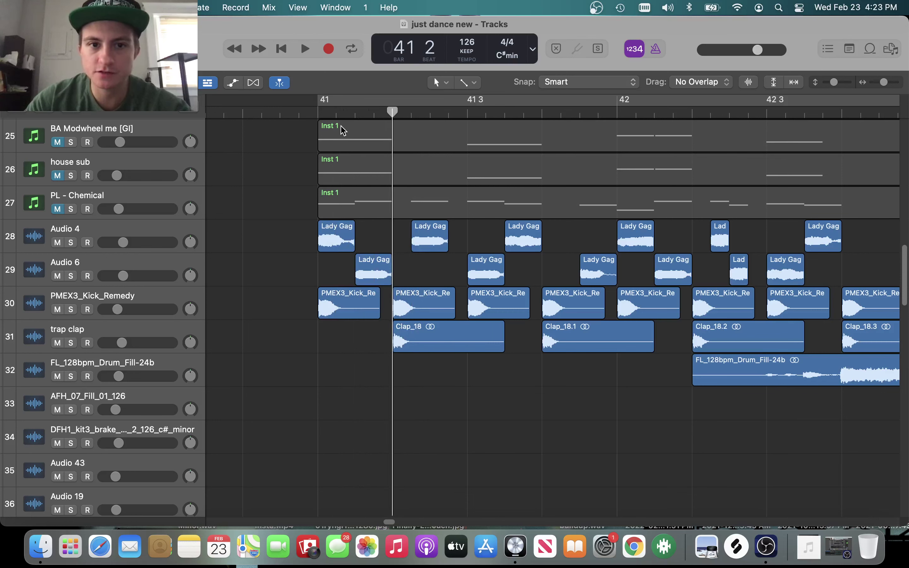
left_click(316, 114)
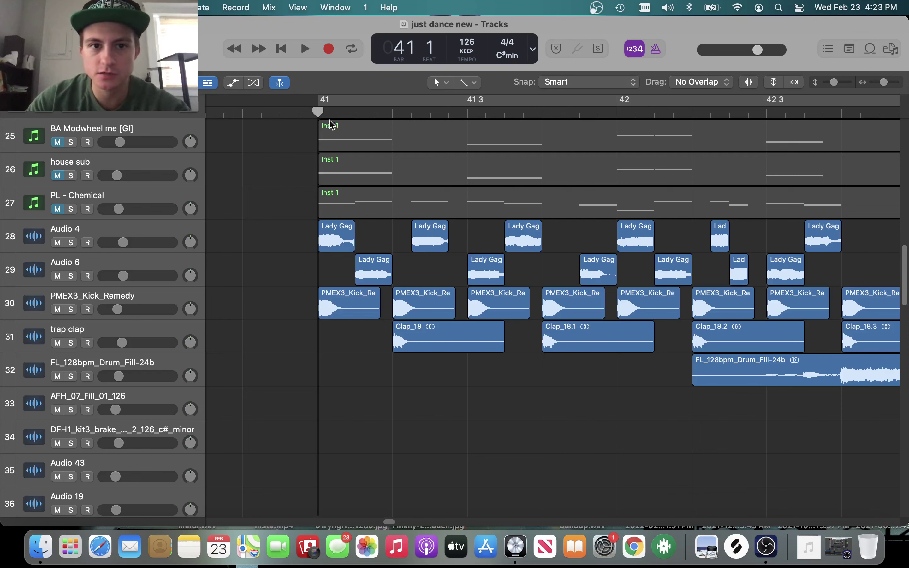
left_click_drag(318, 151, 315, 174)
scroll(385, 247, "right", 3)
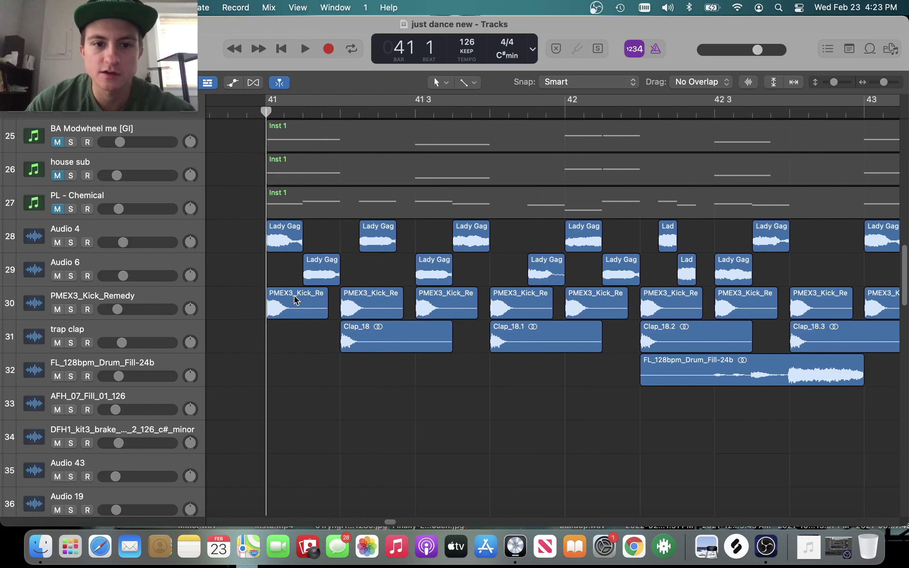
Solo Audio 4 and Audio 6 and audition the vocal chops from bar 41 to the end of bar 44.
left_click(71, 243)
left_click(71, 276)
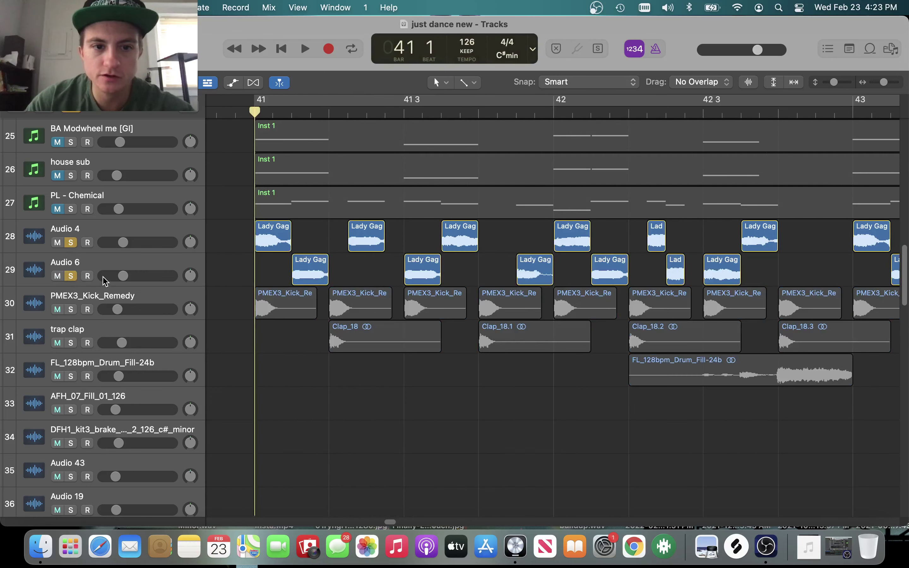
key("space")
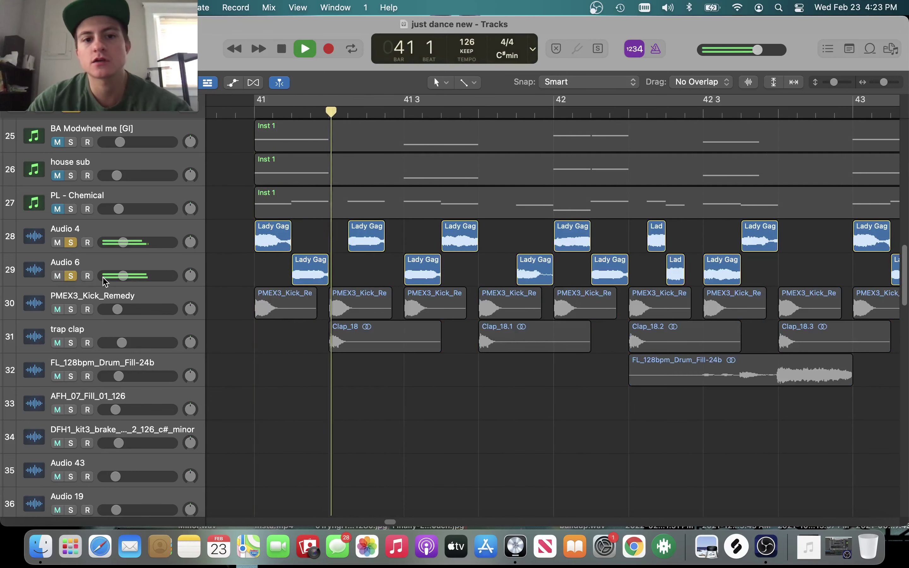
key("super+Left")
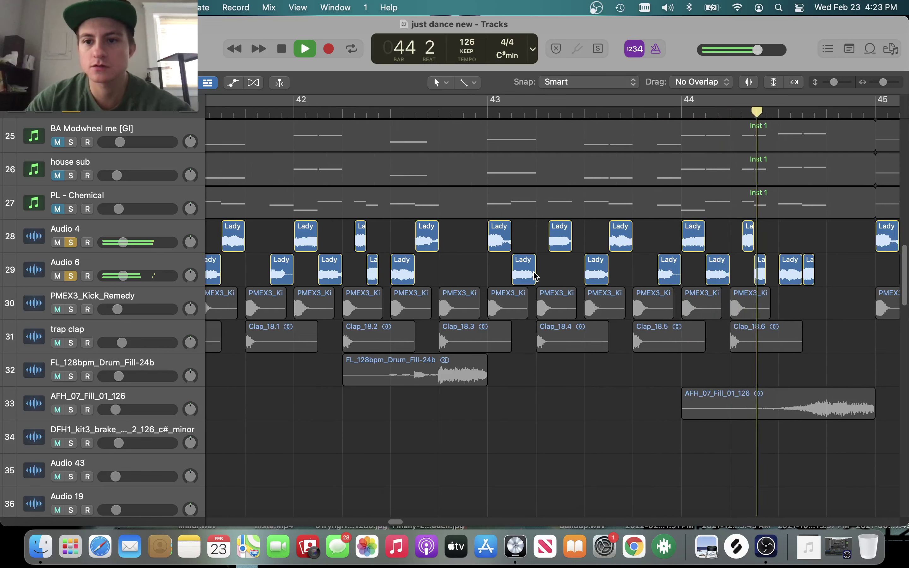
key("super+Left")
key("space")
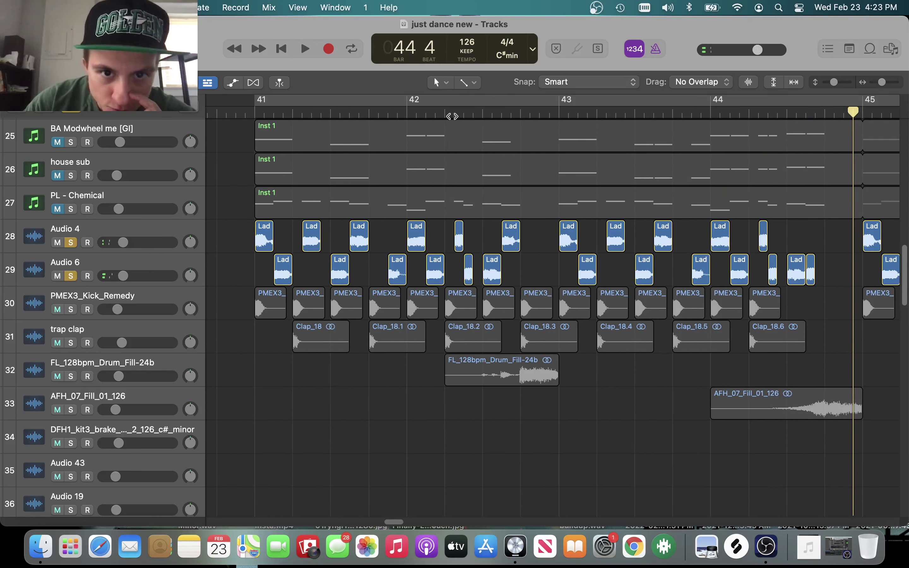
Examine the Audio 4 and Audio 6 chop pattern from bar 41 to bar 46 and the muted instrument tracks above it.
scroll(643, 247, "right", 5)
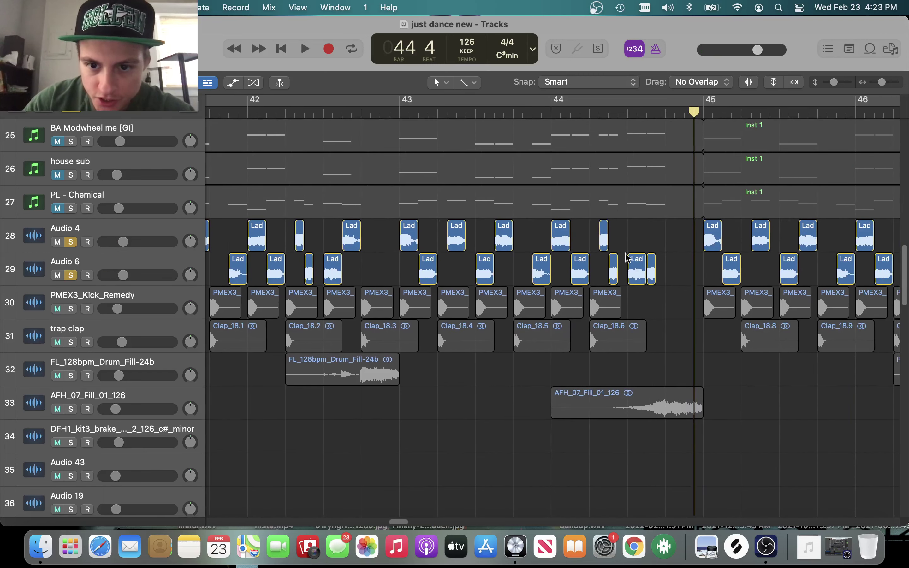
scroll(676, 275, "left", 2)
scroll(694, 278, "down", 1)
scroll(714, 247, "left", 3)
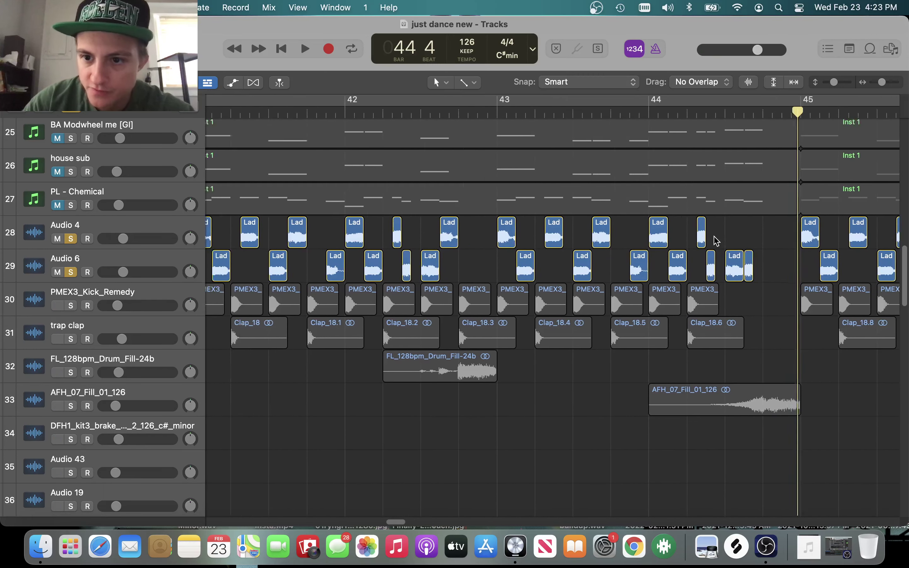
scroll(712, 241, "left", 3)
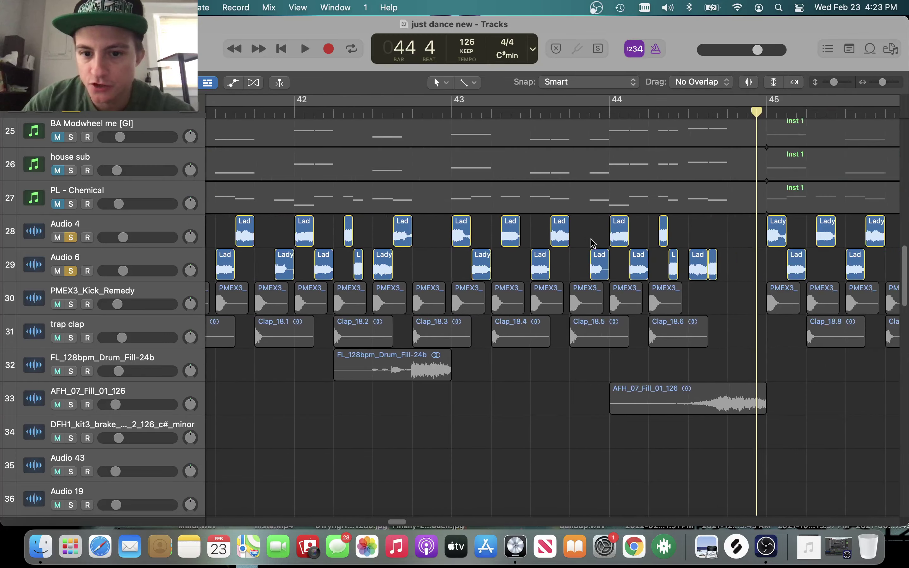
scroll(595, 242, "right", 8)
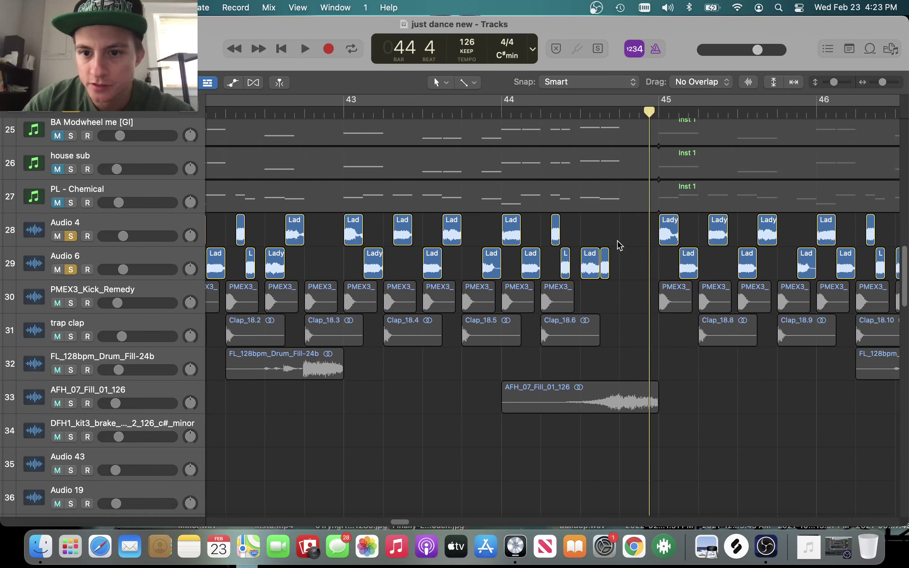
scroll(619, 244, "left", 3)
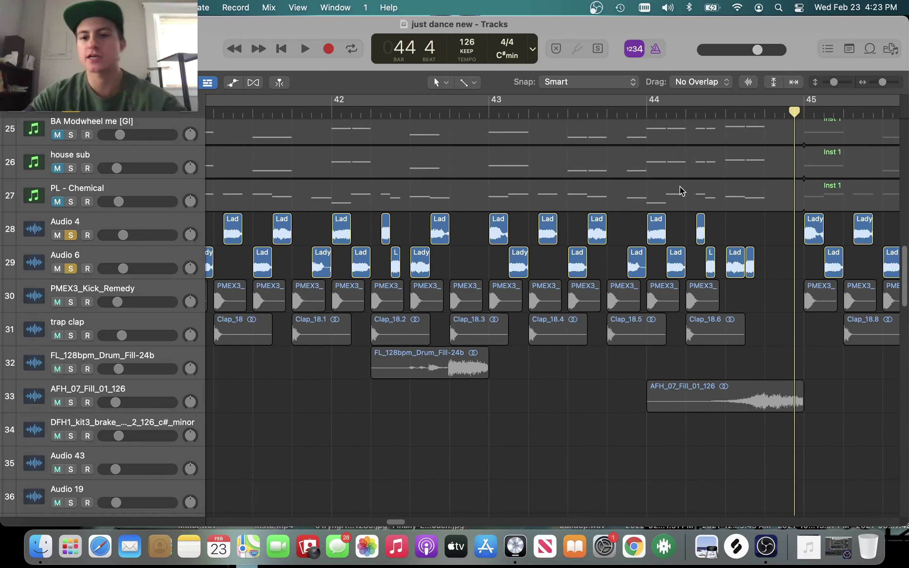
scroll(367, 176, "left", 5)
scroll(367, 221, "up", 1)
scroll(367, 221, "up", 3)
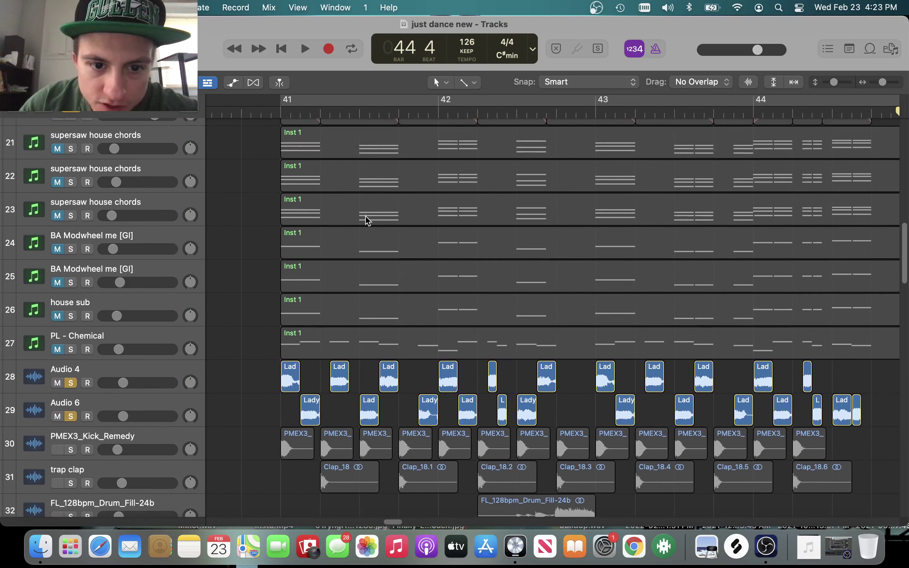
scroll(365, 217, "down", 6)
scroll(365, 217, "right", 2)
scroll(162, 175, "up", 1)
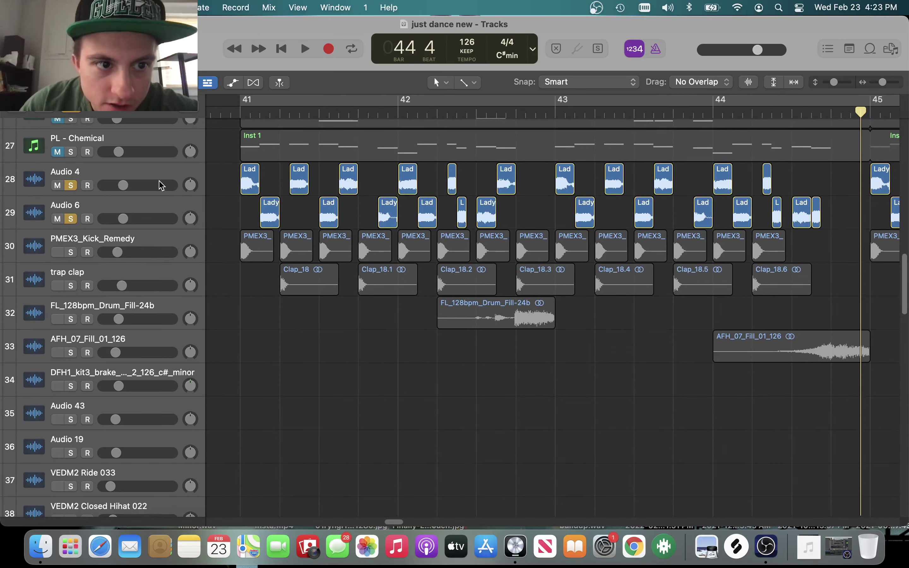
Show Audio 4's channel strip in the mixer and inspect the low cut in its first FabFilter Pro-Q 3.
left_click(163, 175)
key("x")
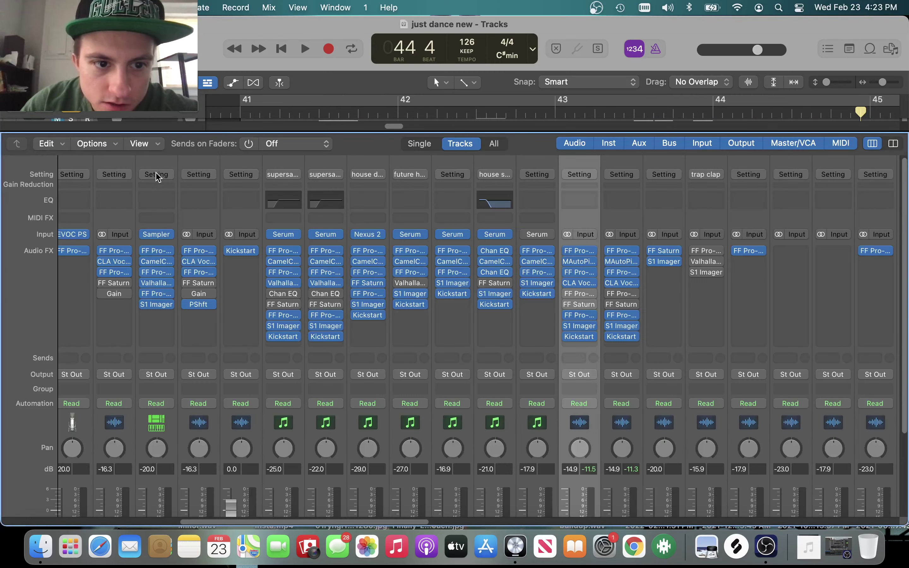
scroll(342, 250, "right", 5)
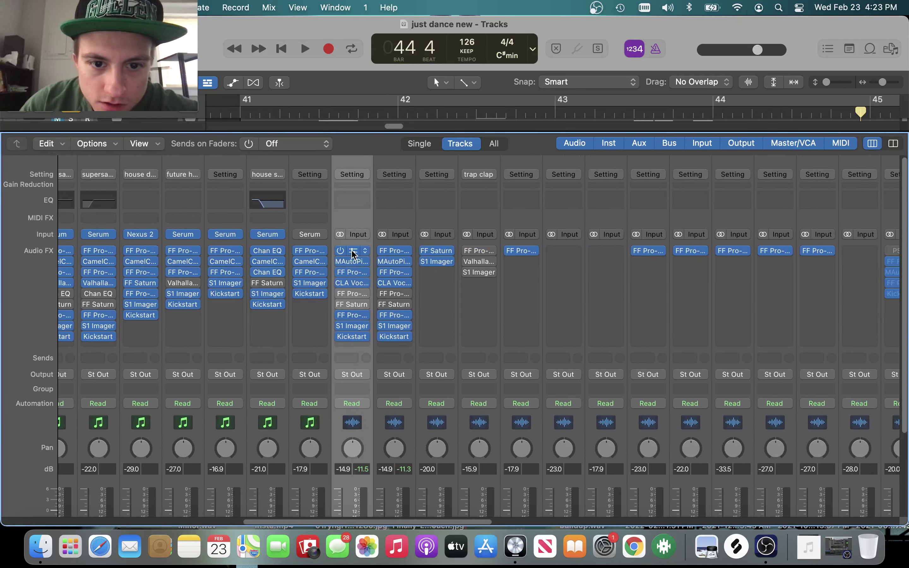
left_click(353, 254)
left_click(495, 292)
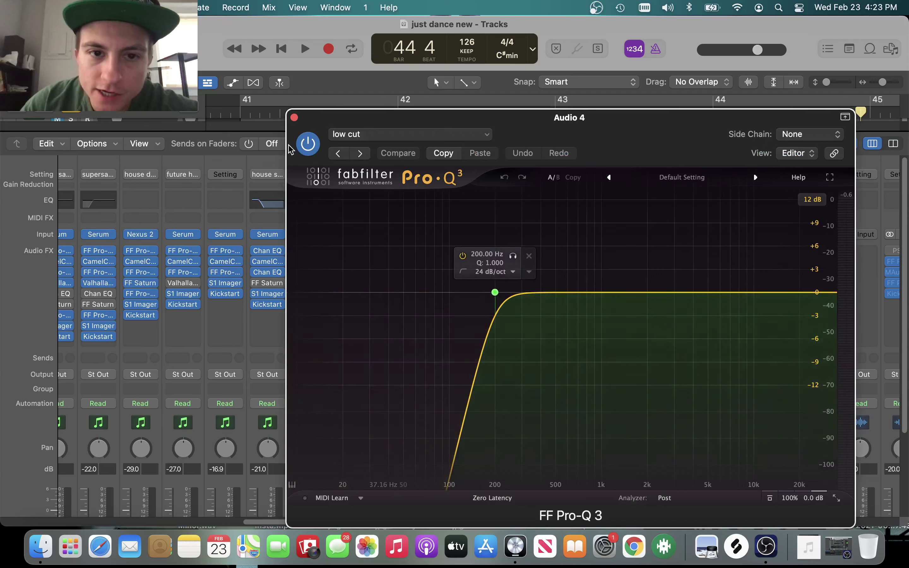
left_click(295, 117)
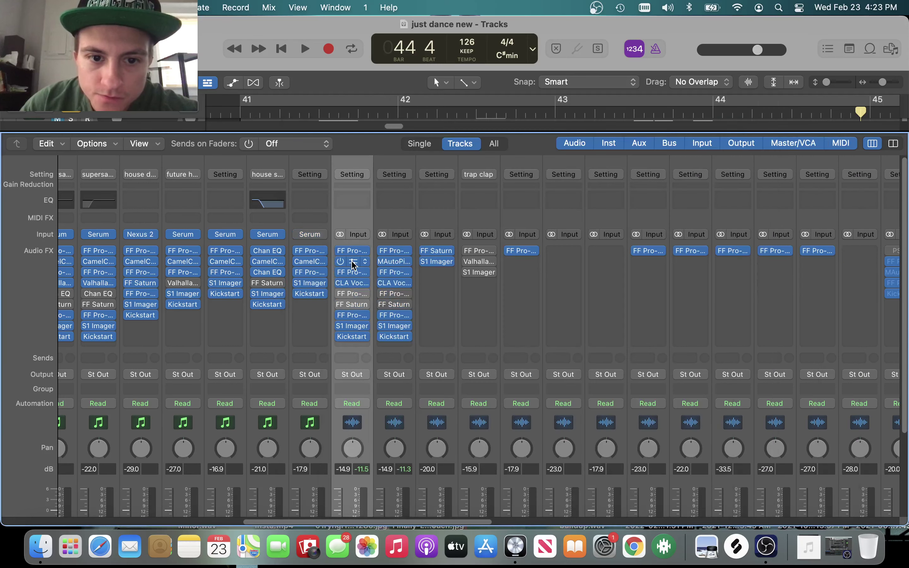
Open MAutoPitch on Audio 4 and examine its automatic tuning, formant shift and minor scale settings.
left_click(354, 263)
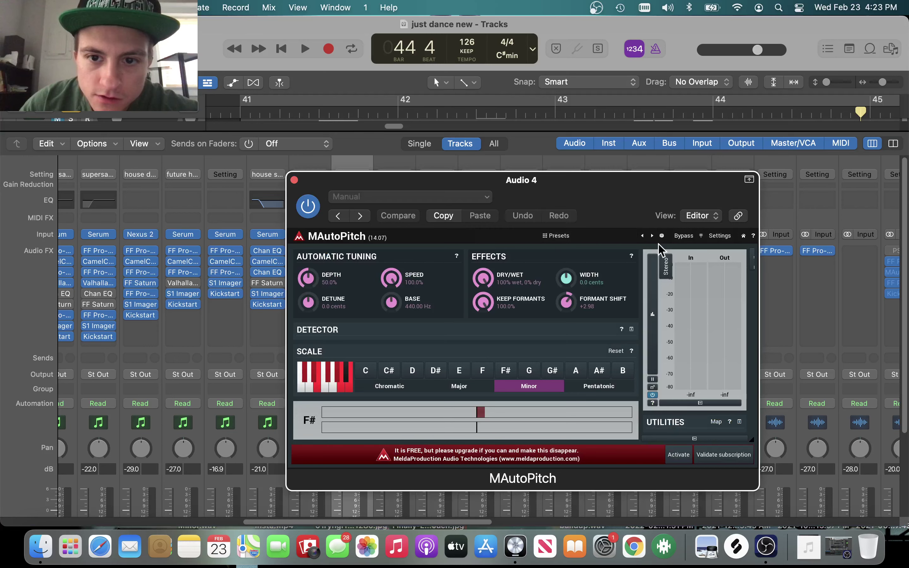
left_click_drag(630, 209, 484, 153)
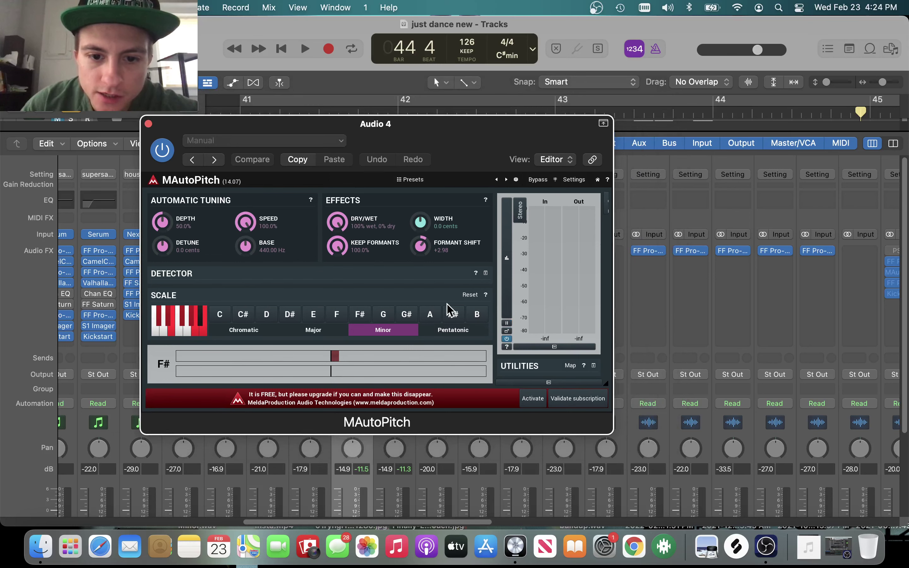
left_click_drag(428, 152, 452, 132)
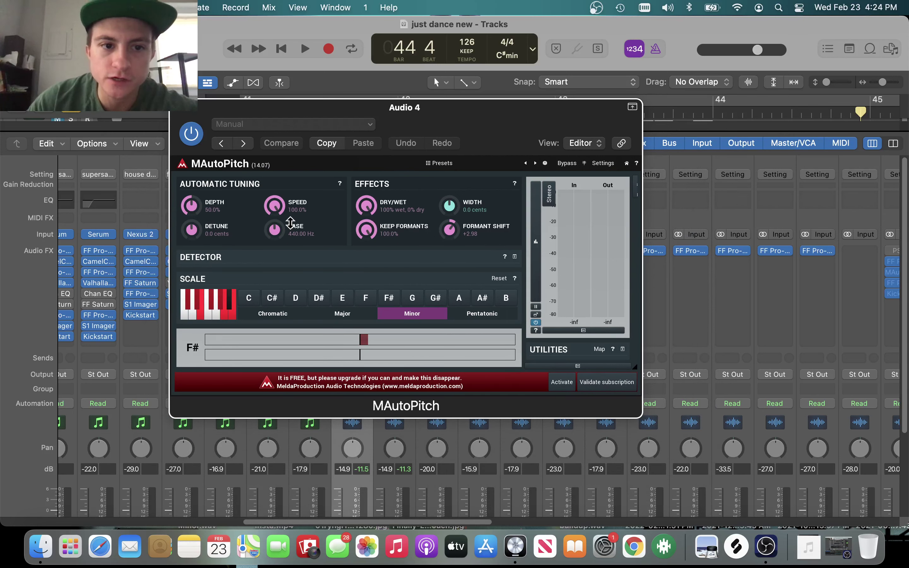
left_click_drag(475, 156, 562, 192)
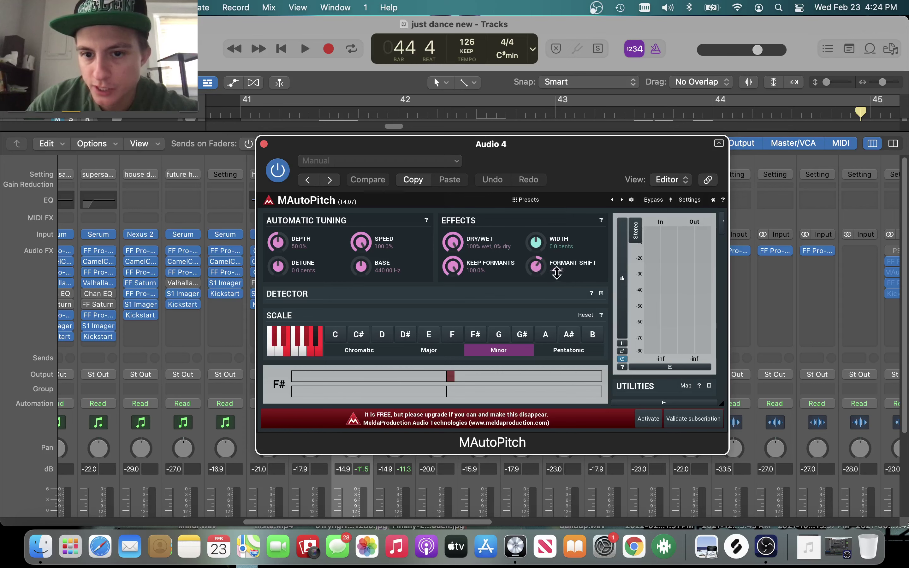
left_click_drag(548, 168, 547, 173)
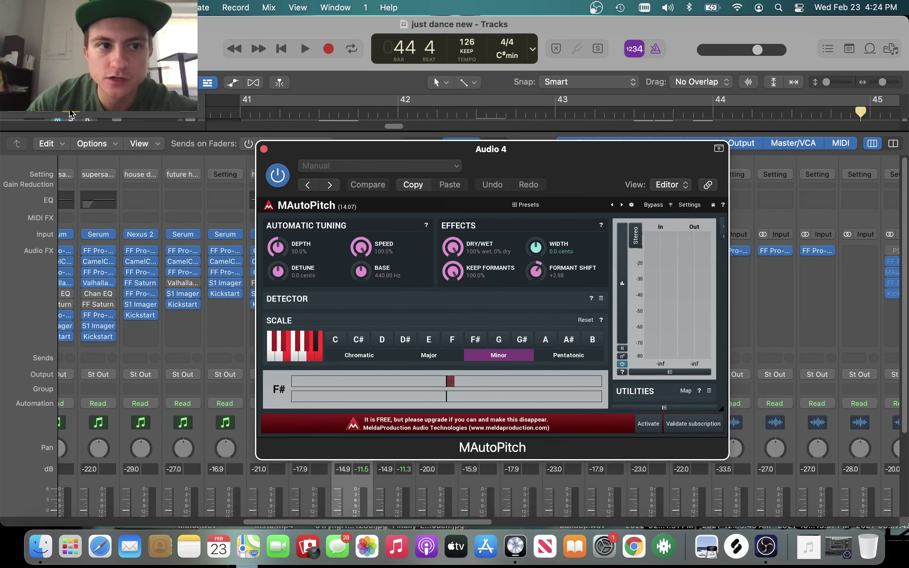
mouse_move(304, 155)
left_mouse_down()
mouse_move(357, 251)
mouse_move(288, 152)
left_mouse_up()
Turn on cycle mode from bar 41, bypass MAutoPitch on Audio 4, and audition the soloed chops.
key("space")
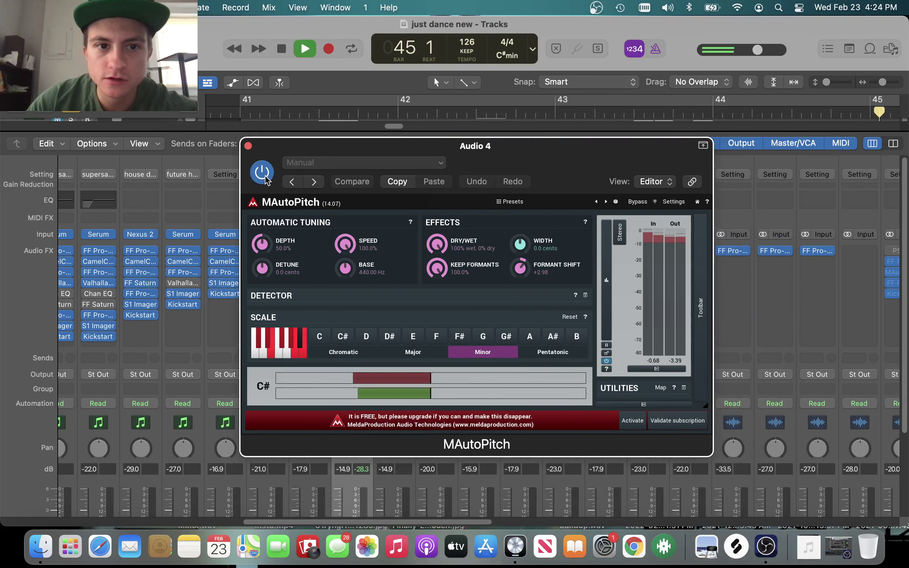
key("c")
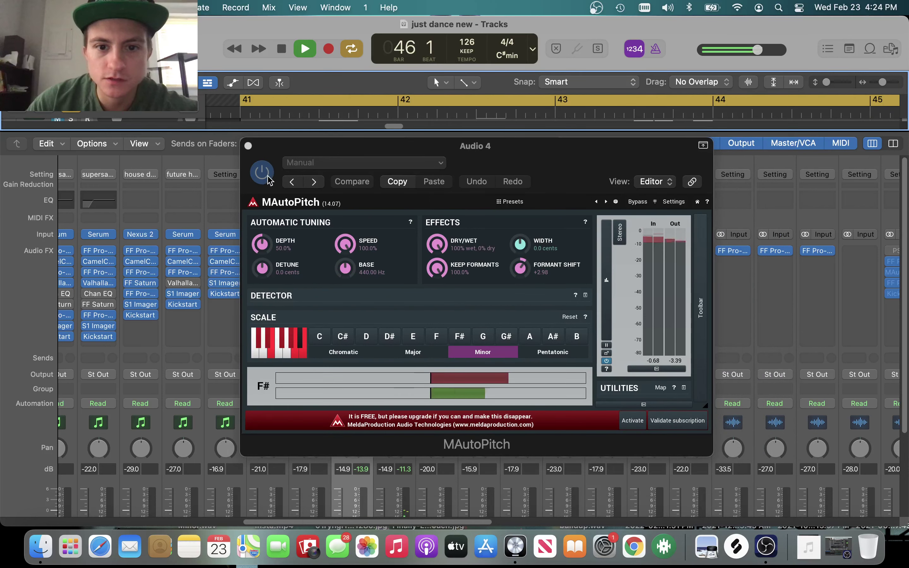
key("space")
left_click(296, 183)
key("space")
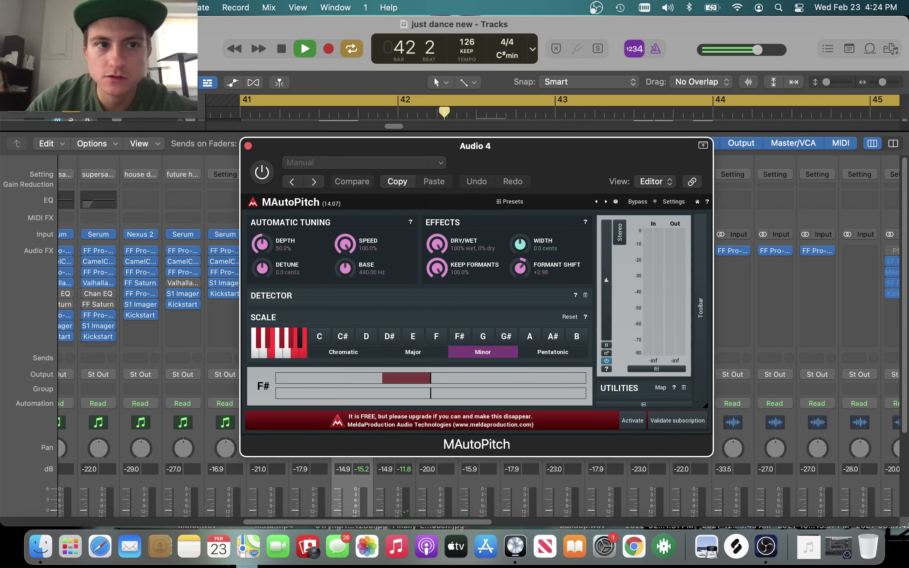
key("space")
Bypass MAutoPitch on Audio 6 as well and audition both soloed vocal chop tracks without it.
key("x")
left_click(118, 213)
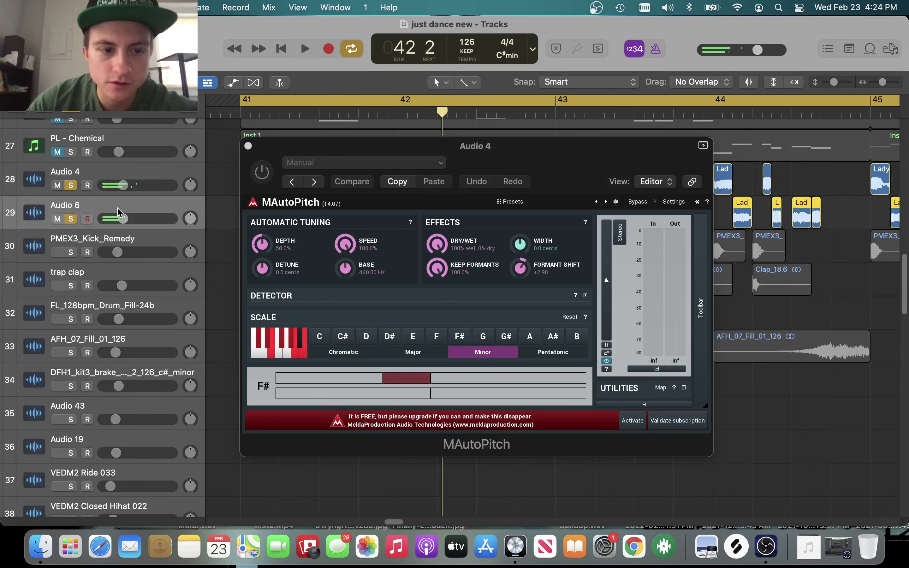
key("x")
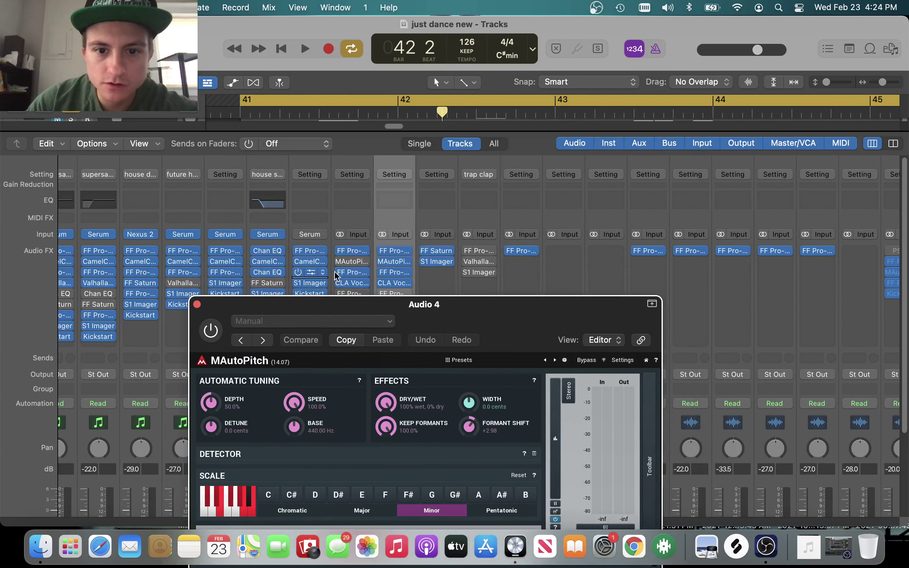
left_click(387, 260)
left_click_drag(422, 320, 413, 155)
key("space")
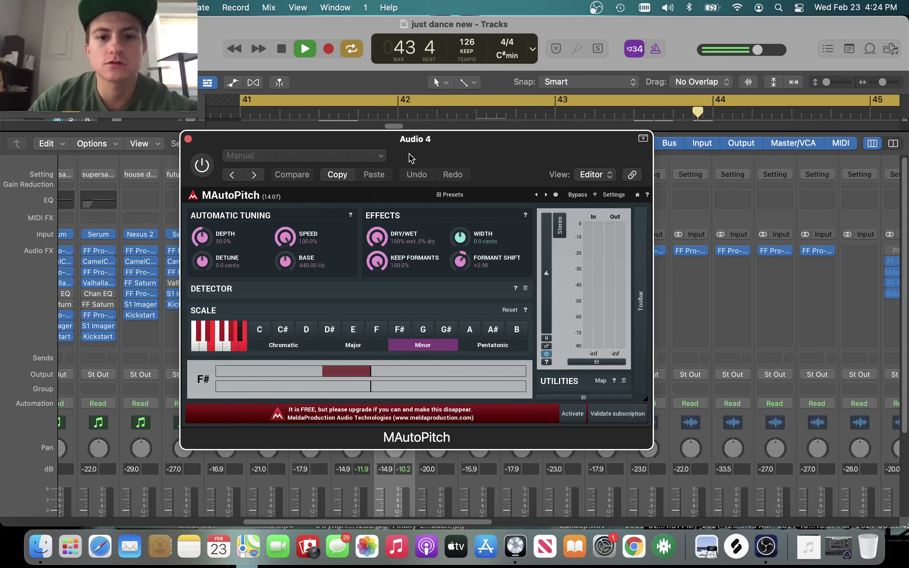
key("space")
Re-enable MAutoPitch on Audio 4 and Audio 6, audition the tuned chops, and close the plug-in window.
left_click_drag(474, 154, 571, 324)
left_click(340, 263)
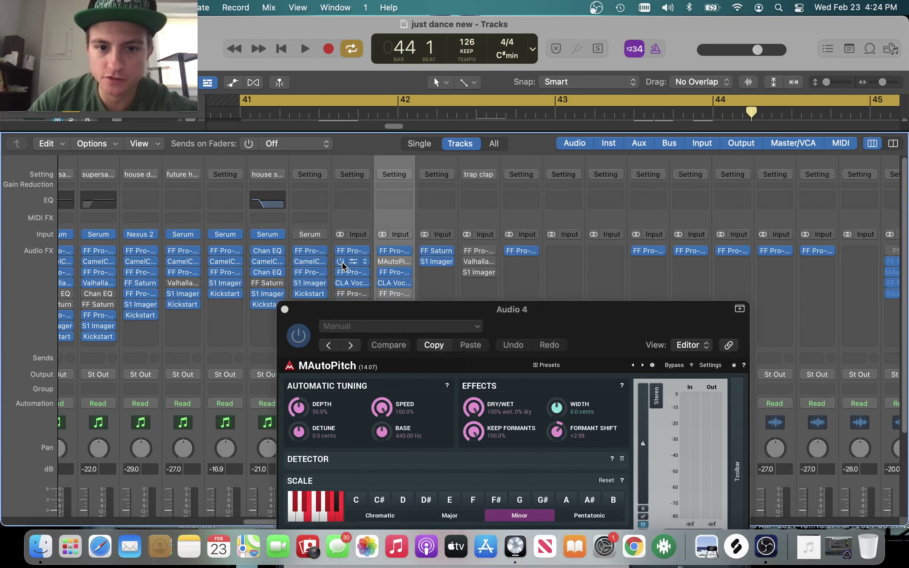
left_click(383, 262)
left_click_drag(569, 333, 625, 224)
key("space")
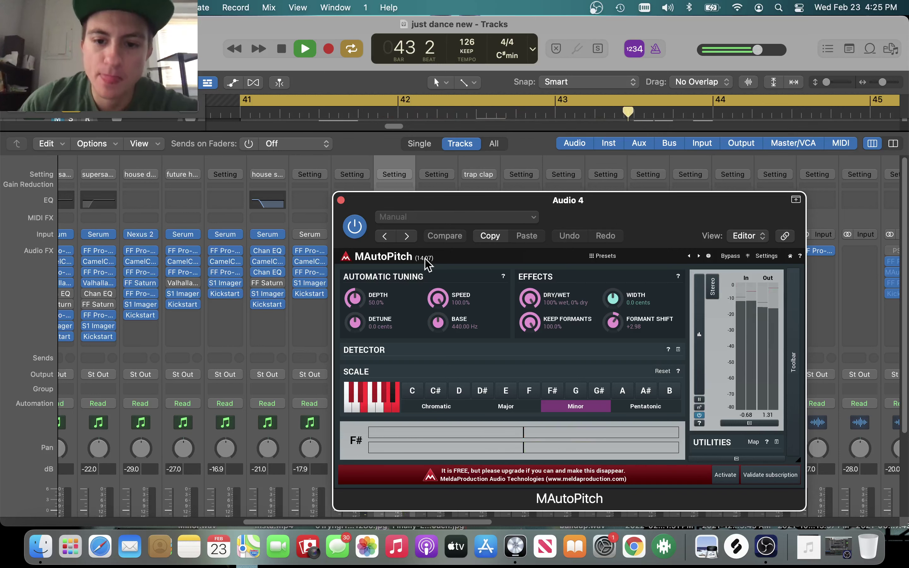
left_click(341, 201)
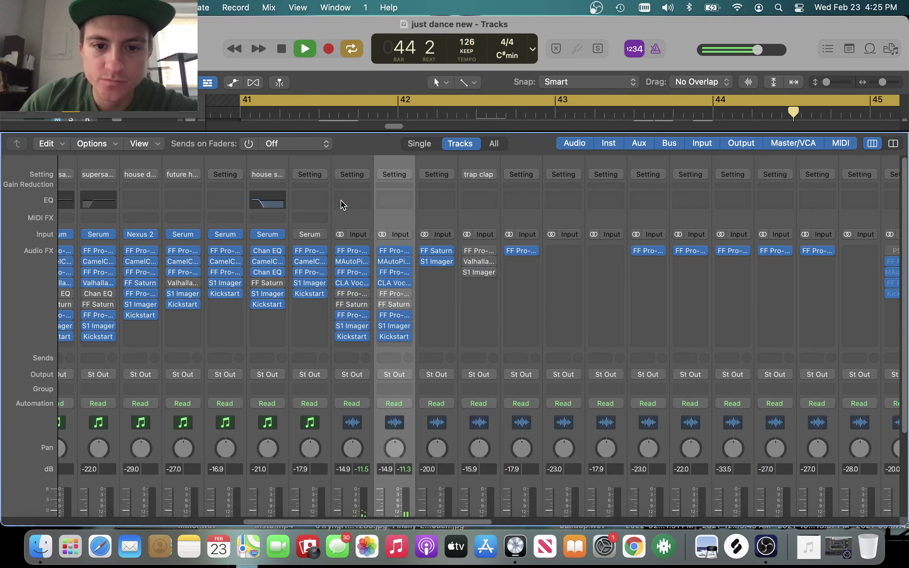
key("space")
Inspect the low cut in Audio 4's second FabFilter Pro-Q 3 and the fader settings of its CLA Vocals plug-in.
left_click(353, 273)
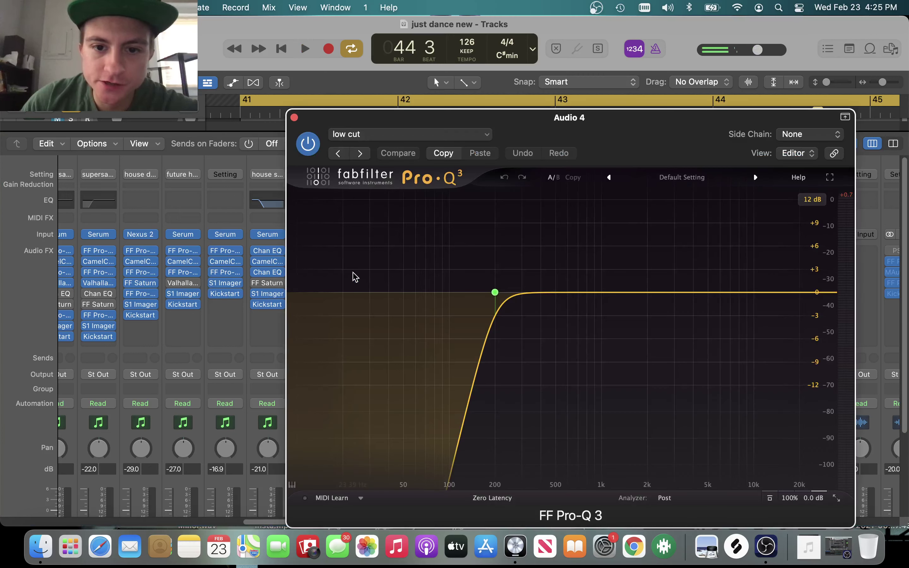
left_click(294, 119)
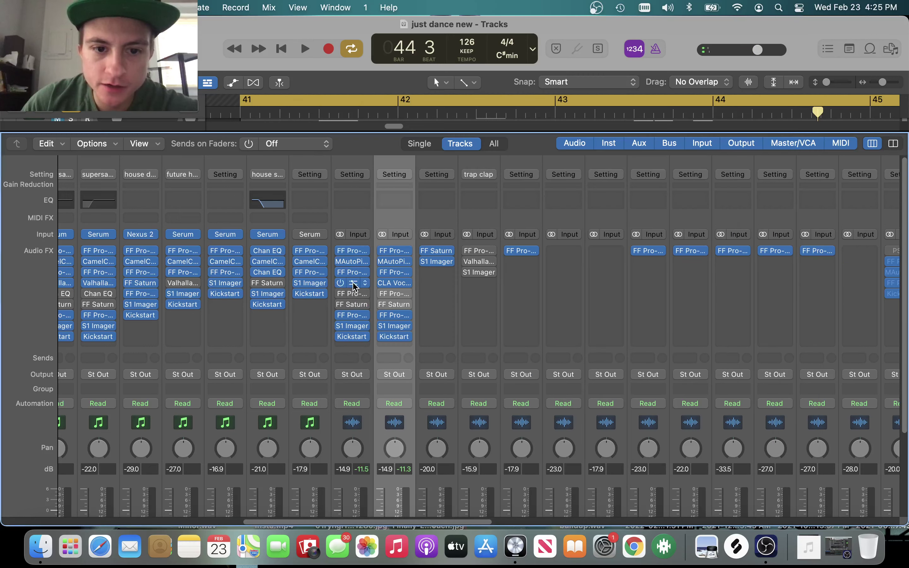
left_click(351, 290)
left_click_drag(571, 185, 454, 92)
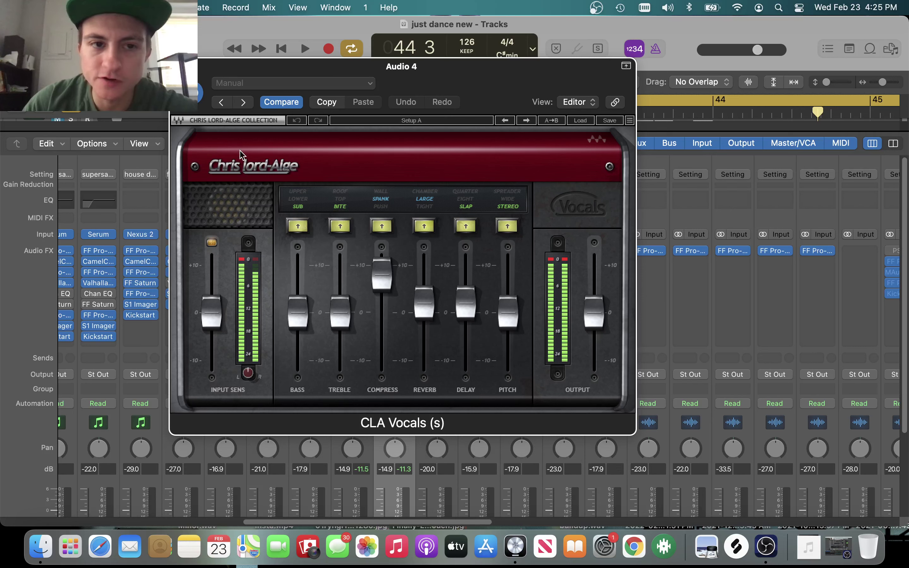
key("super+w")
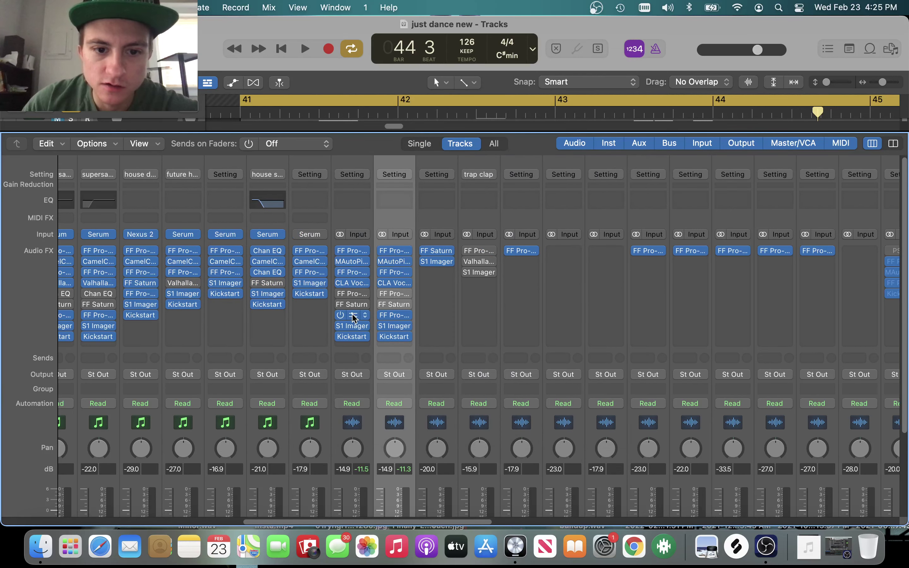
Inspect the width setting of Audio 4's S1 Imager and the mix amount and curve of its Kickstart.
left_click(359, 328)
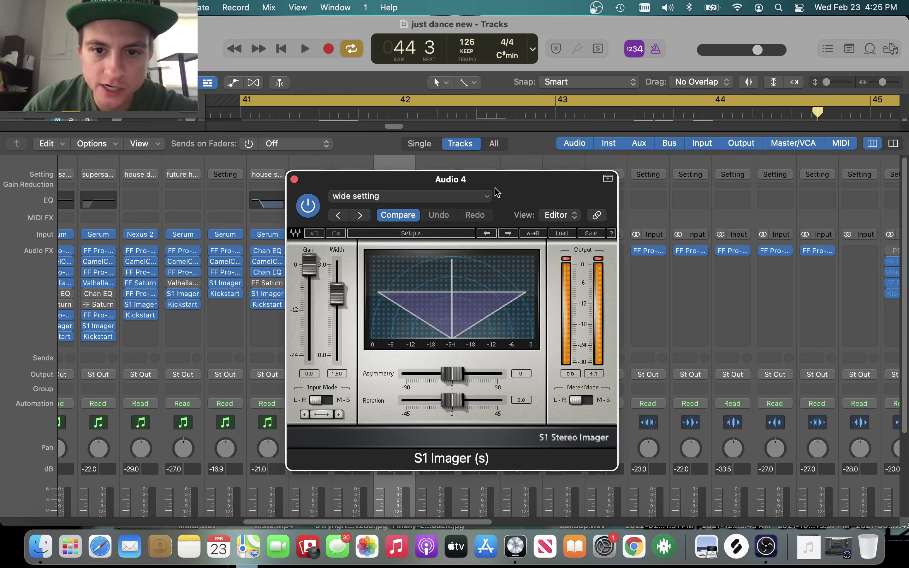
left_click_drag(502, 176, 507, 90)
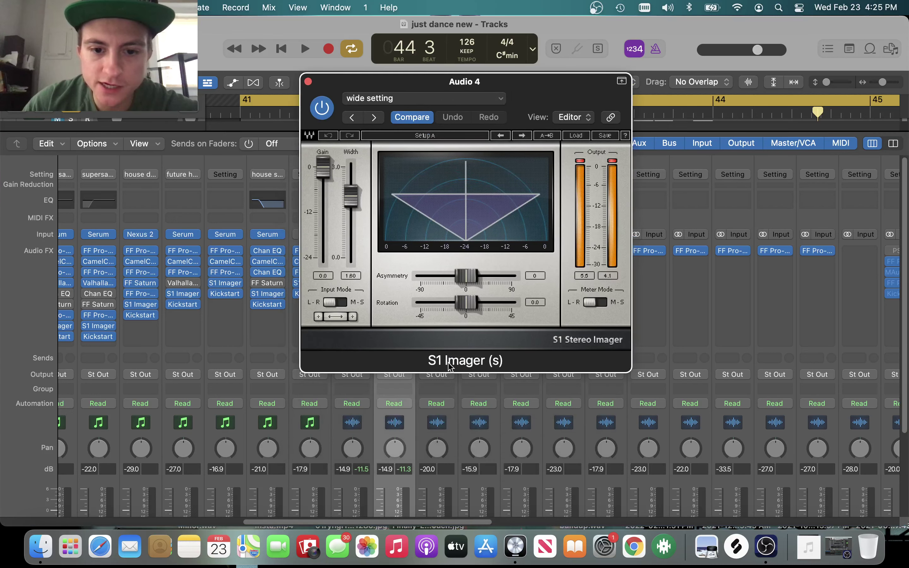
left_click(308, 81)
left_click(355, 338)
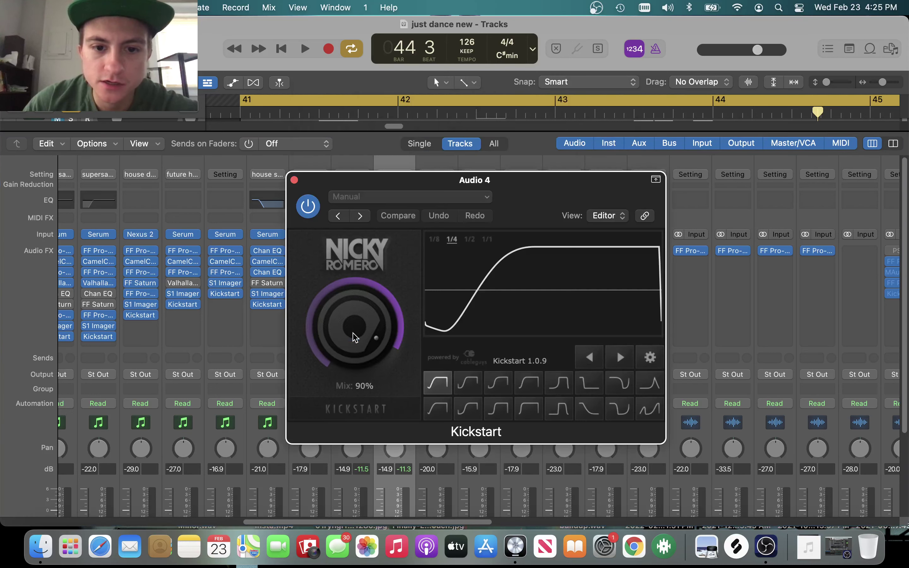
left_click_drag(566, 216, 531, 209)
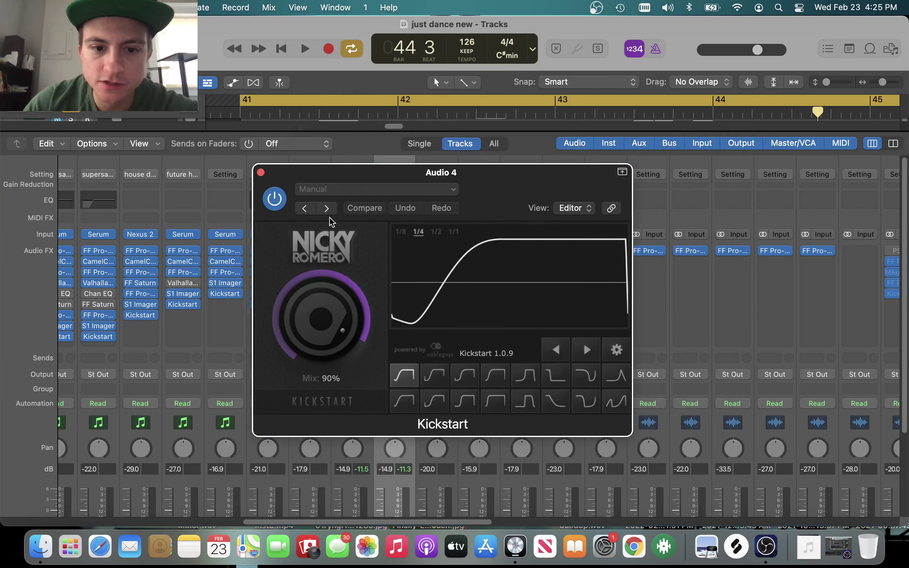
left_click(261, 173)
Hide the mixer, clear the solos on Audio 4 and Audio 6, and check the track list for remaining soloed tracks.
key("x")
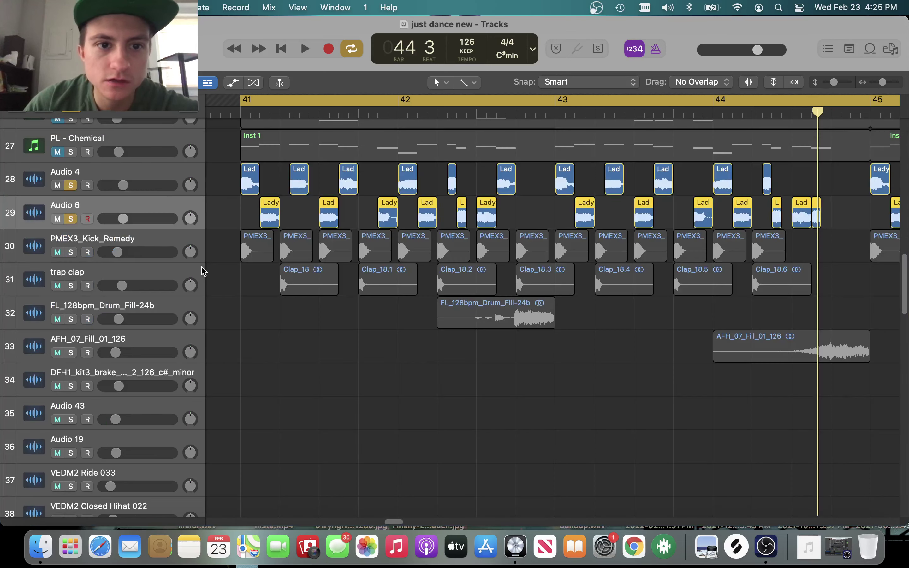
scroll(204, 265, "up", 3)
scroll(213, 270, "up", 5)
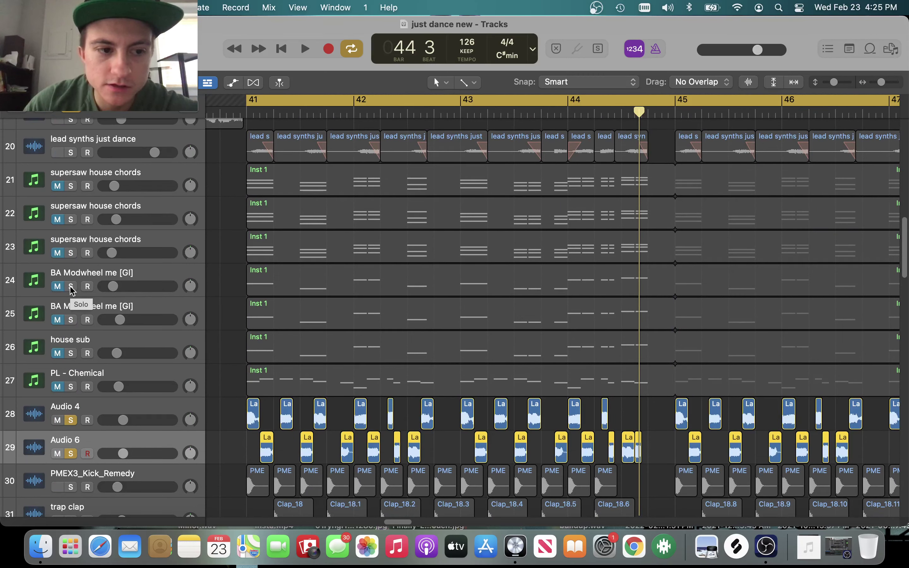
scroll(87, 296, "left", 3)
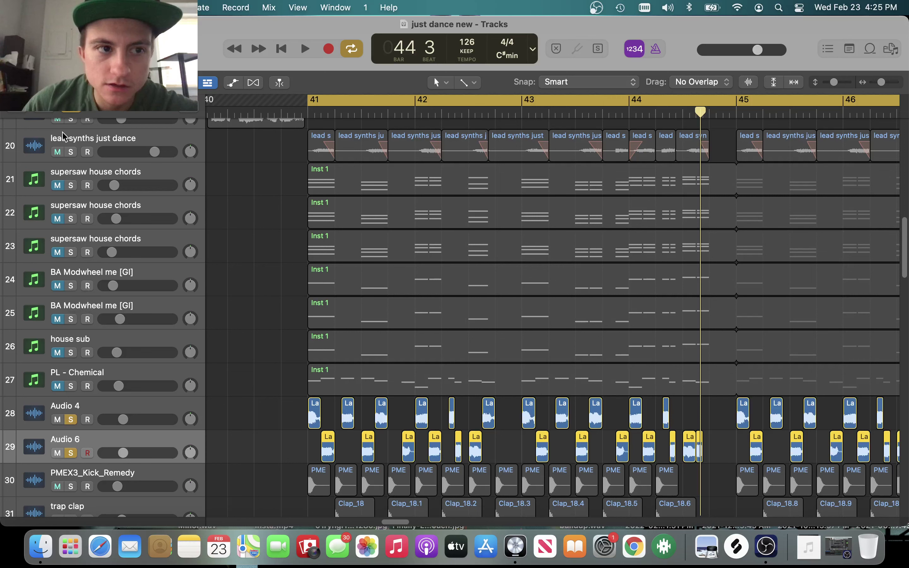
key("ctrl+s")
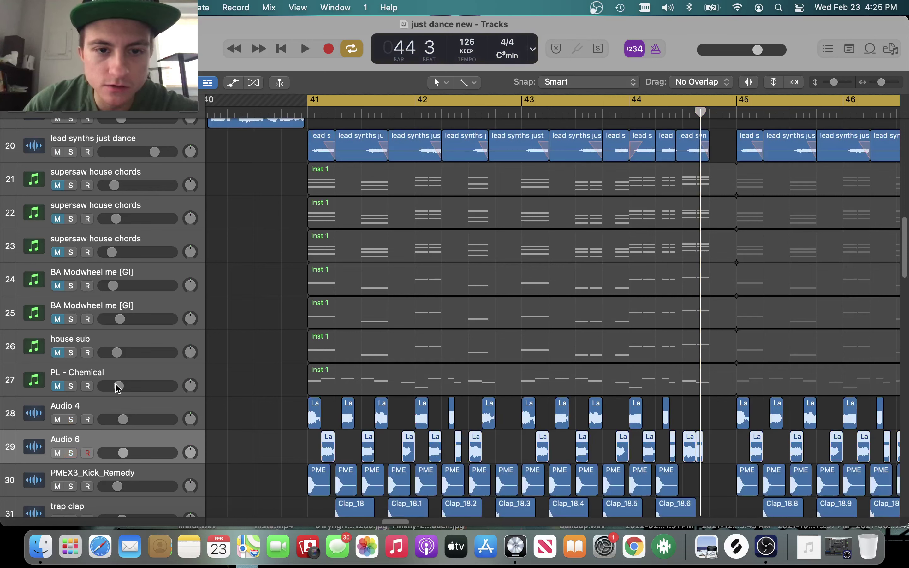
left_click(71, 454)
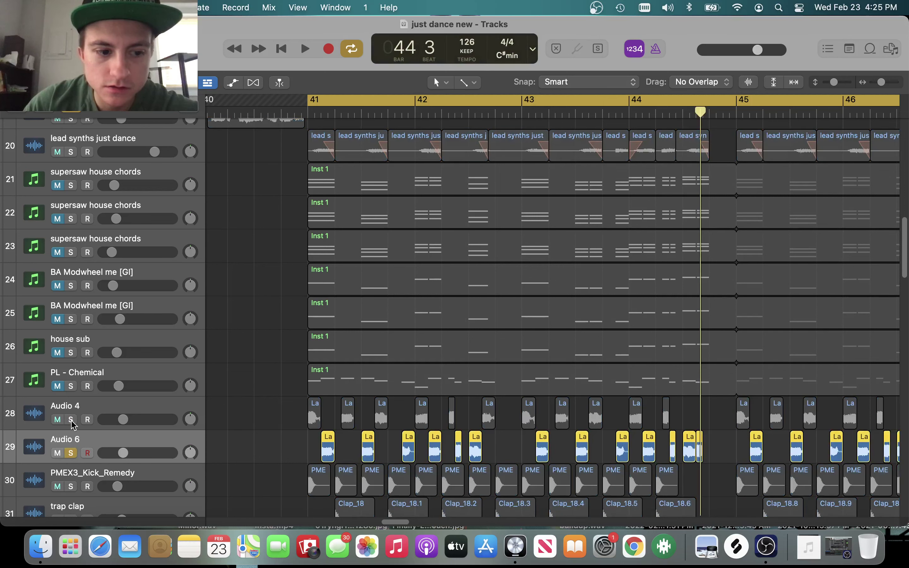
scroll(106, 416, "up", 15)
scroll(105, 416, "down", 15)
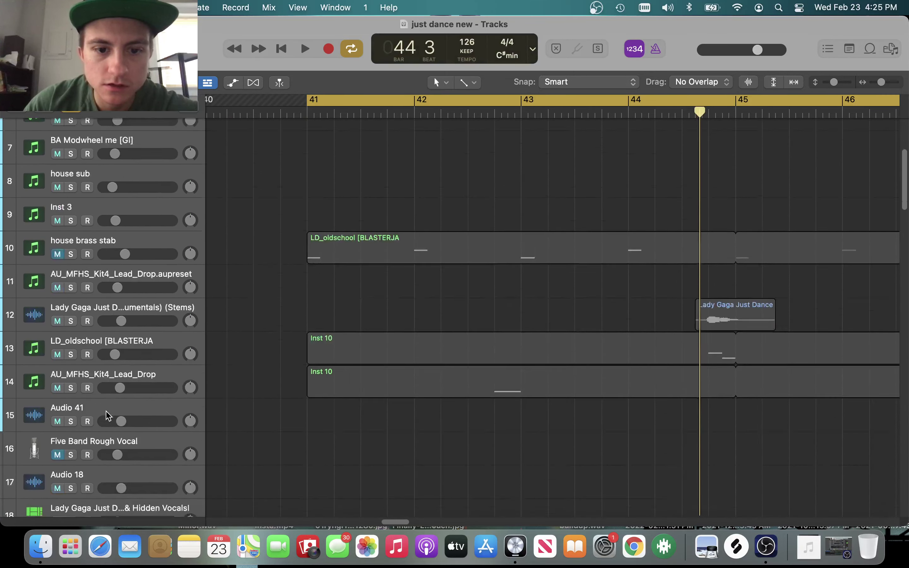
scroll(105, 411, "down", 20)
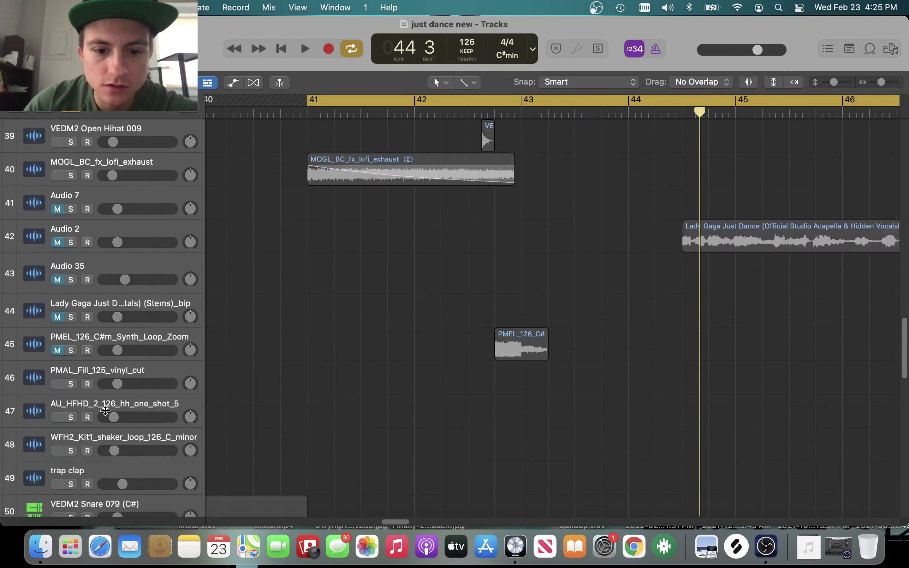
scroll(167, 376, "up", 20)
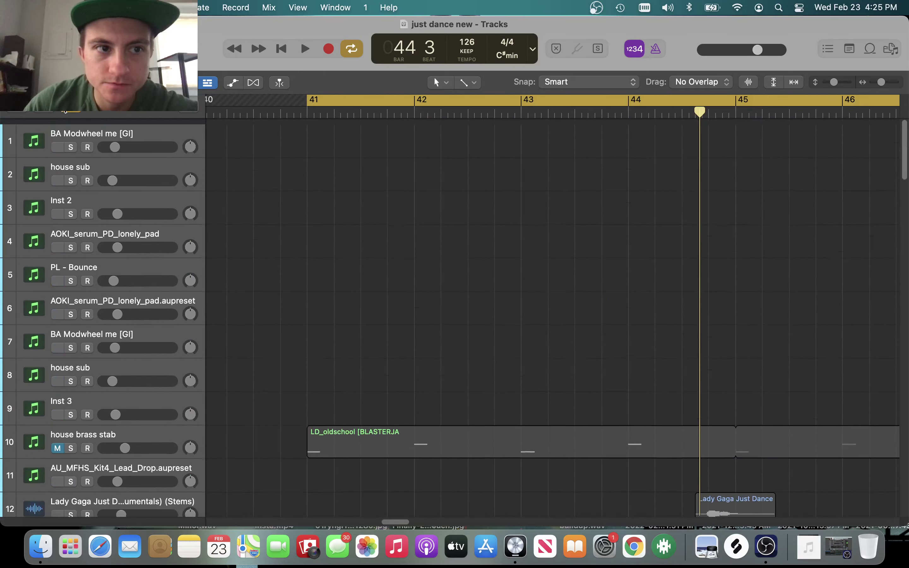
Play the start of the drop from bar 41 with all unmuted tracks.
scroll(271, 208, "down", 3)
key("space")
scroll(323, 229, "down", 10)
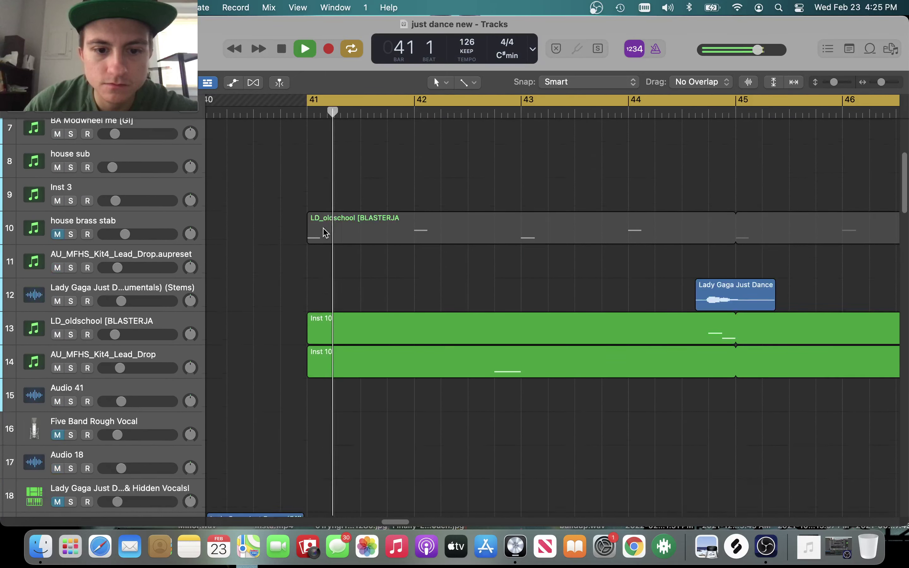
key("space")
Solo the "lead synths just dance" track, audition it from bar 41, and remove its solo.
scroll(324, 231, "down", 4)
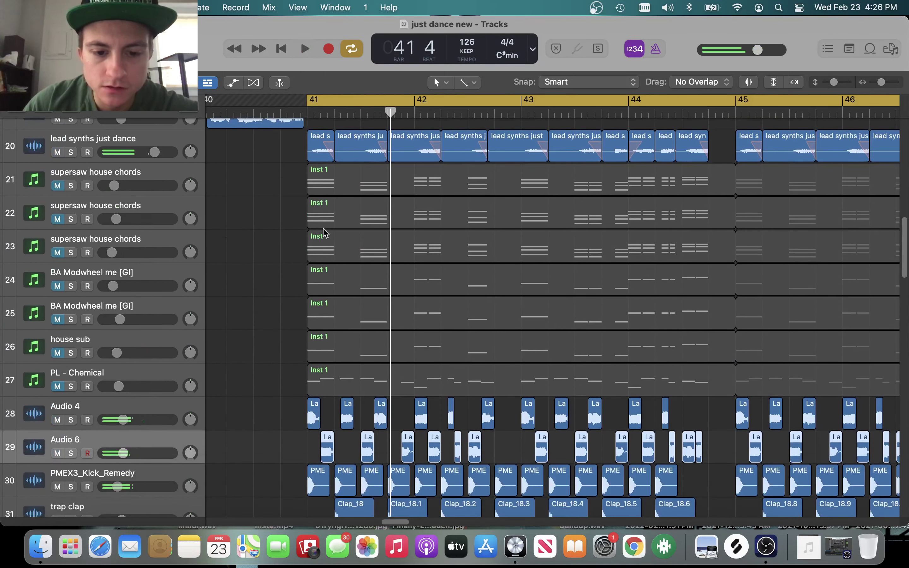
scroll(324, 231, "up", 3)
scroll(324, 231, "down", 5)
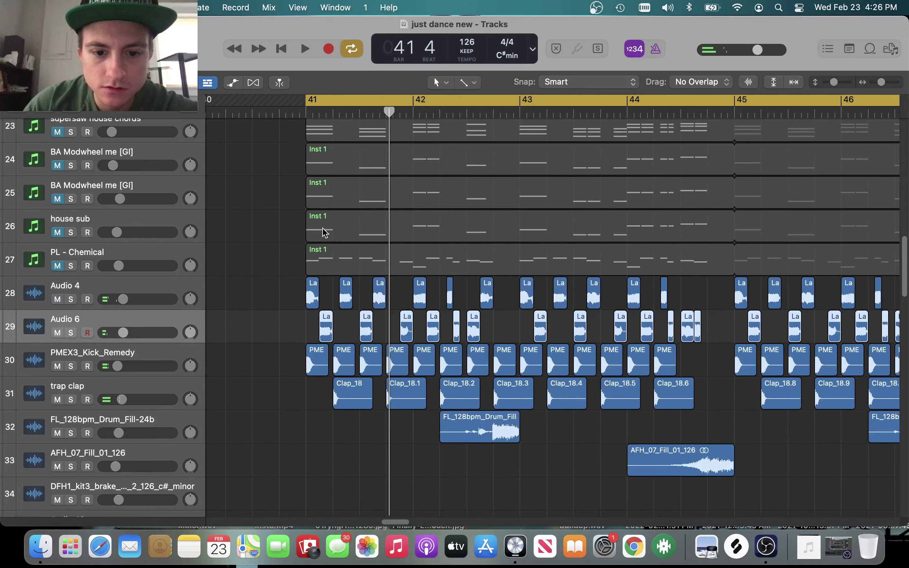
scroll(323, 231, "up", 6)
scroll(322, 232, "up", 1)
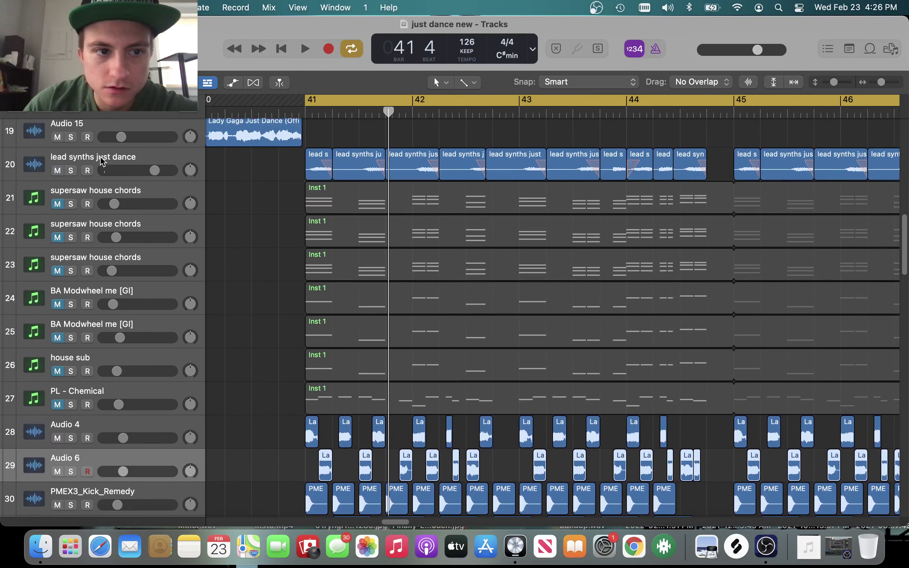
left_click(71, 170)
key("space")
key("space")
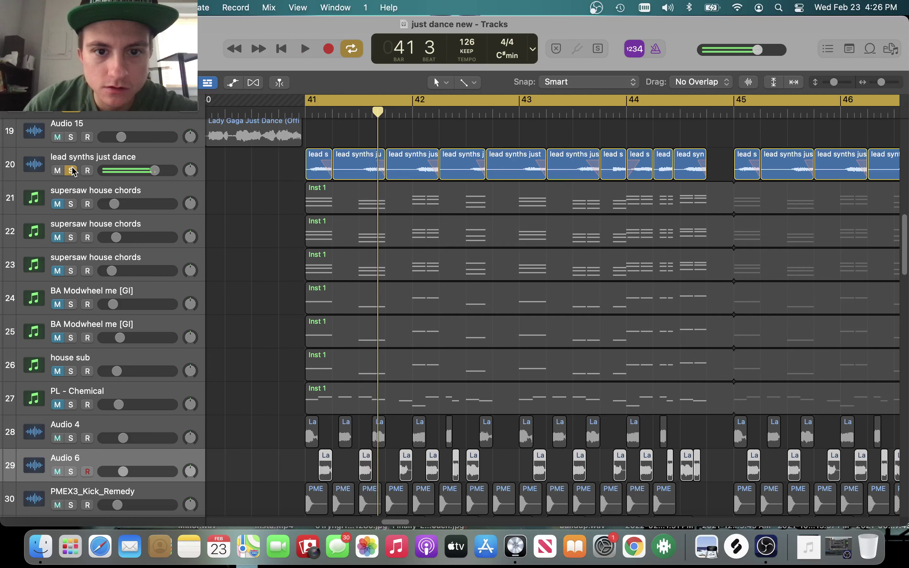
left_click(71, 171)
Select the first "supersaw house chords" region at bar 41, open it briefly in the Piano Roll, and return to the tracks.
scroll(263, 248, "down", 3)
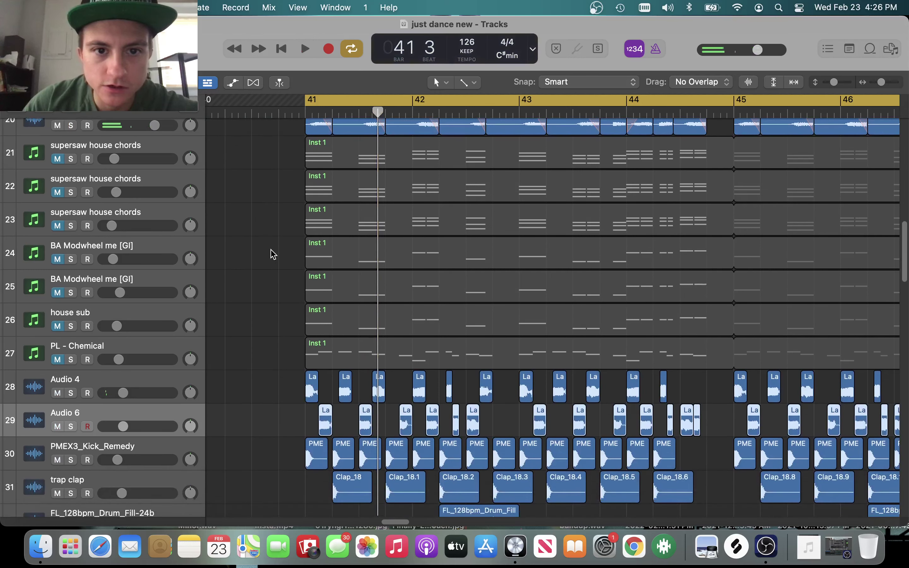
scroll(285, 255, "up", 6)
scroll(298, 258, "up", 5)
scroll(395, 353, "down", 5)
scroll(324, 340, "up", 5)
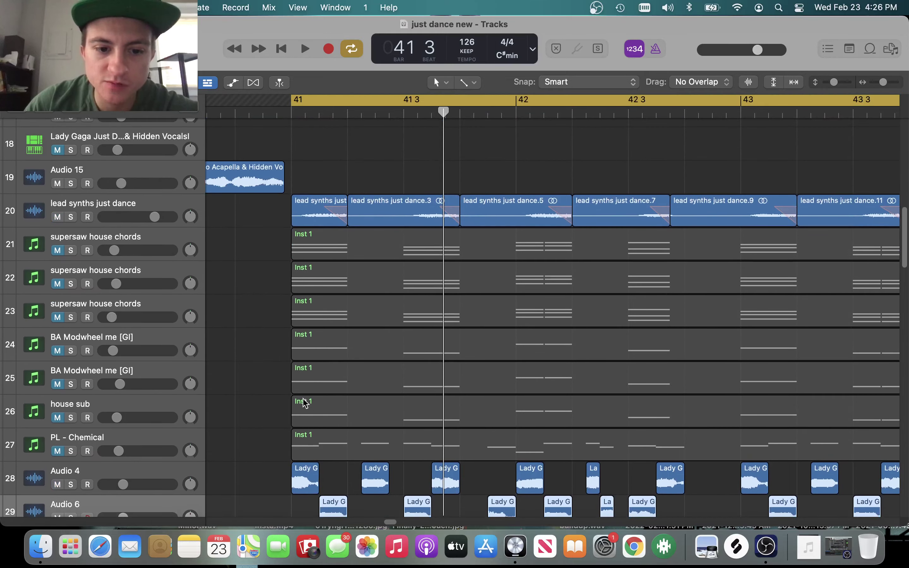
left_click(377, 244)
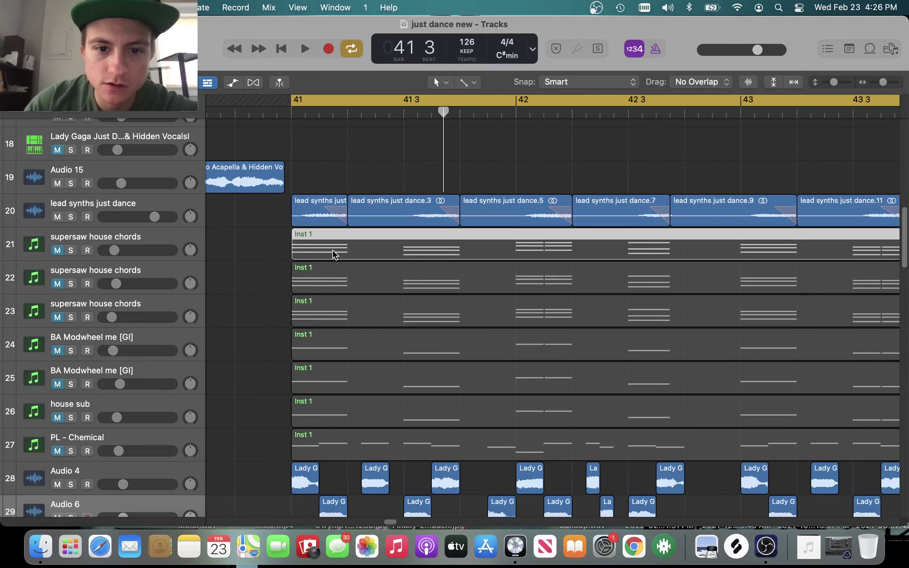
key("p")
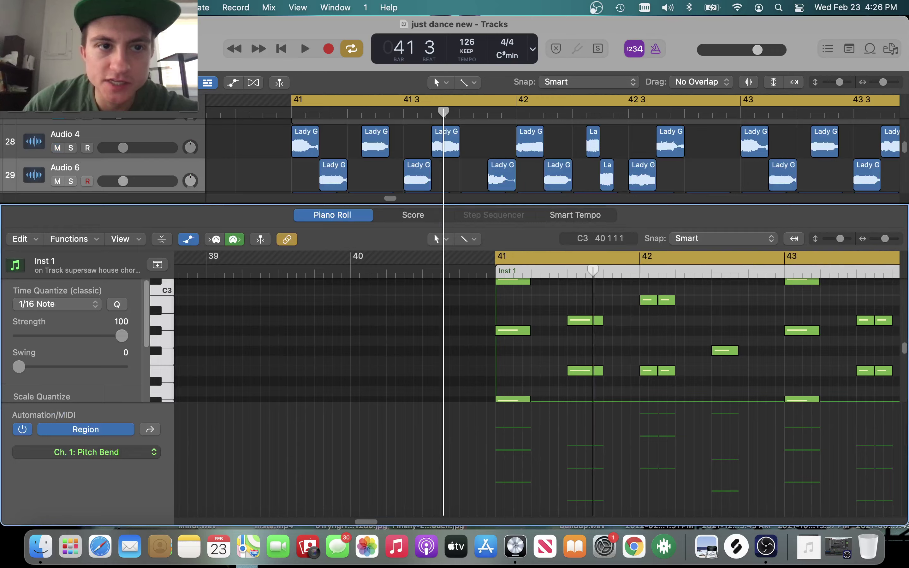
key("p")
Reopen the supersaw chord region in the Piano Roll, hide its automation area, and examine the chord notes from bar 41 to 44.
scroll(342, 288, "down", 5)
scroll(341, 289, "up", 12)
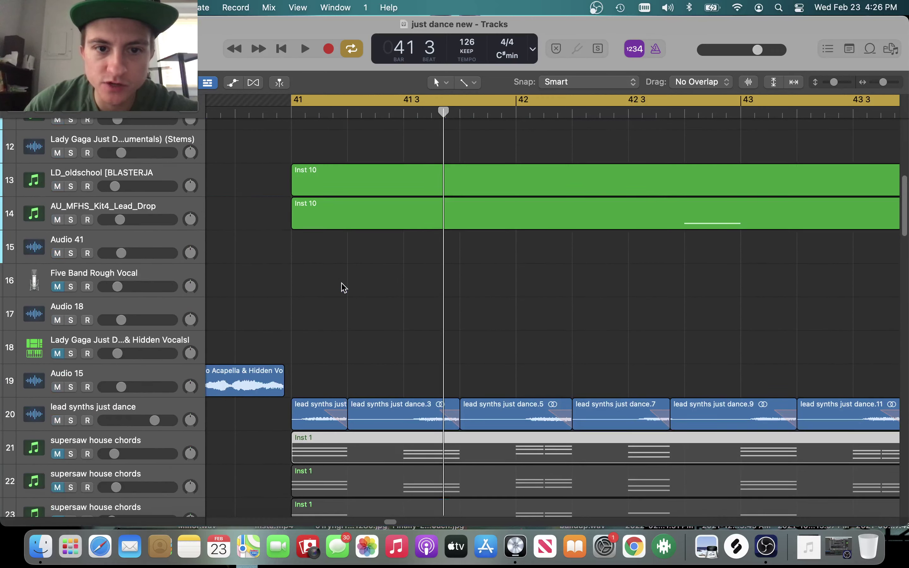
scroll(342, 305, "down", 2)
double_click(340, 305)
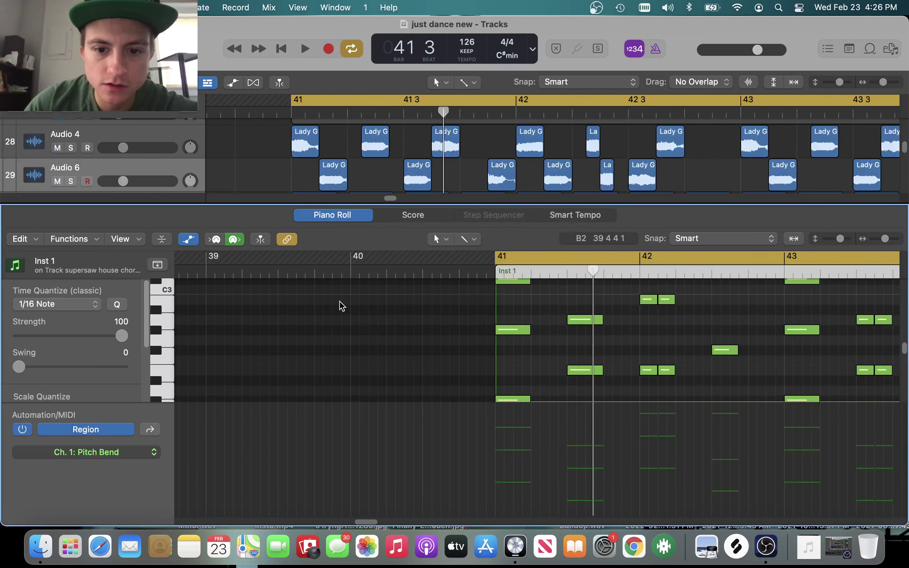
scroll(390, 345, "left", 5)
left_click(189, 238)
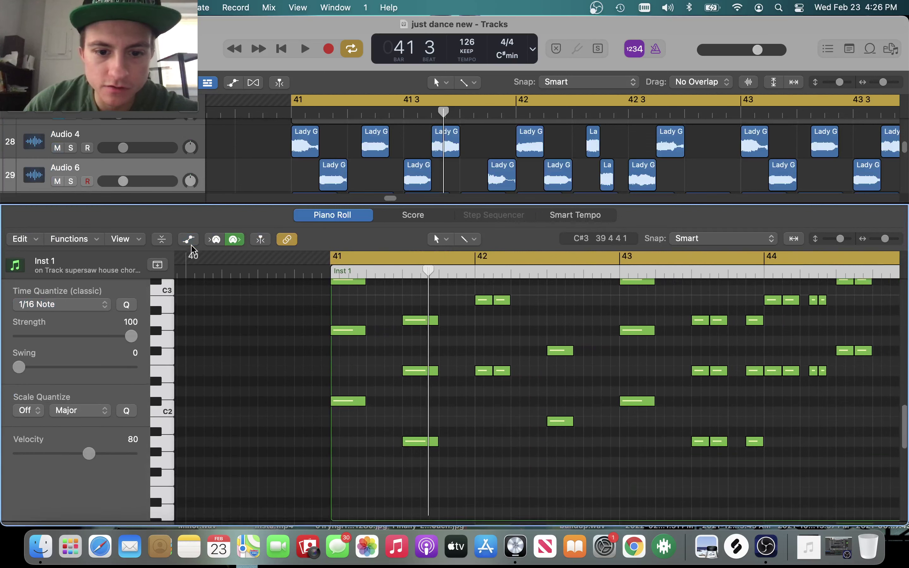
scroll(316, 437, "down", 1)
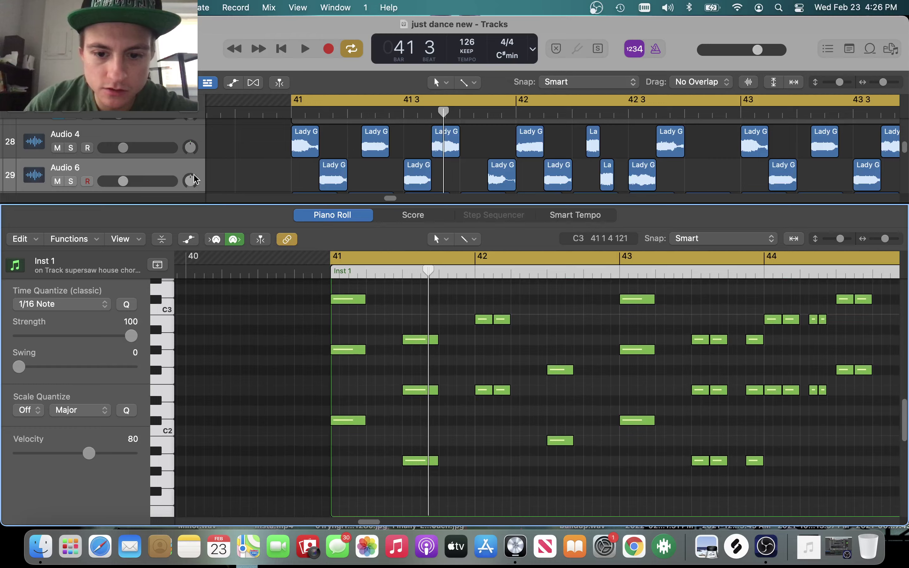
Close the supersaw chords' Piano Roll and open the "Inst 3" track's region at bar 33 in it instead.
key("p")
scroll(304, 239, "up", 15)
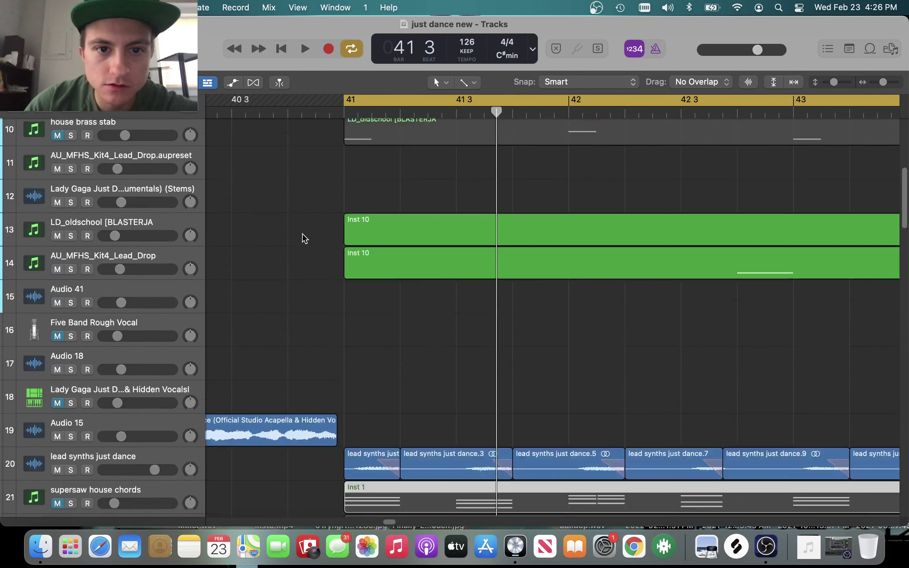
key("super+Left")
key("super+Left")
key("super+Left")
key("super+Left")
key("super+Left")
key("super+Left")
scroll(308, 247, "down", 3)
scroll(308, 247, "left", 1)
double_click(380, 346)
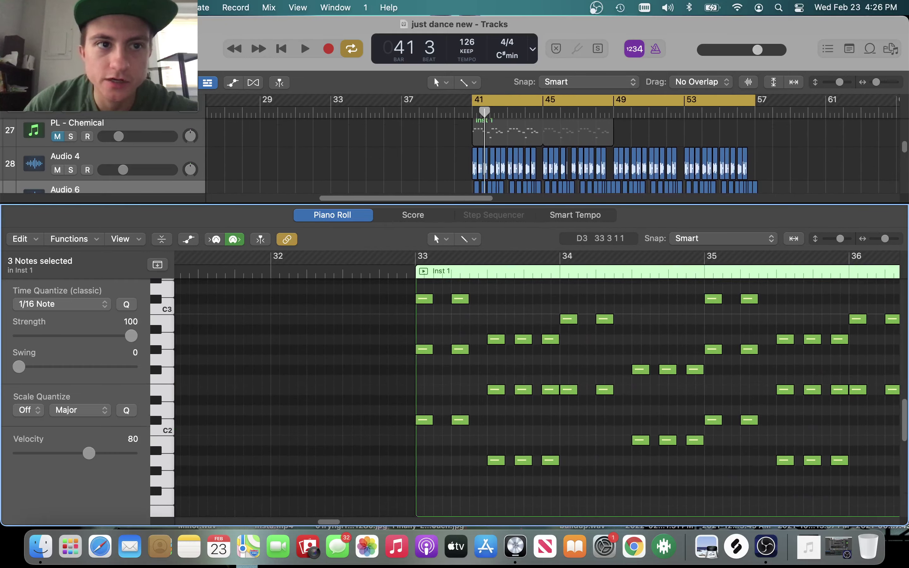
Return to the drop tracks and reopen the first "supersaw house chords" region at bar 41 in the Piano Roll.
key("p")
scroll(375, 257, "right", 3)
scroll(375, 257, "up", 20)
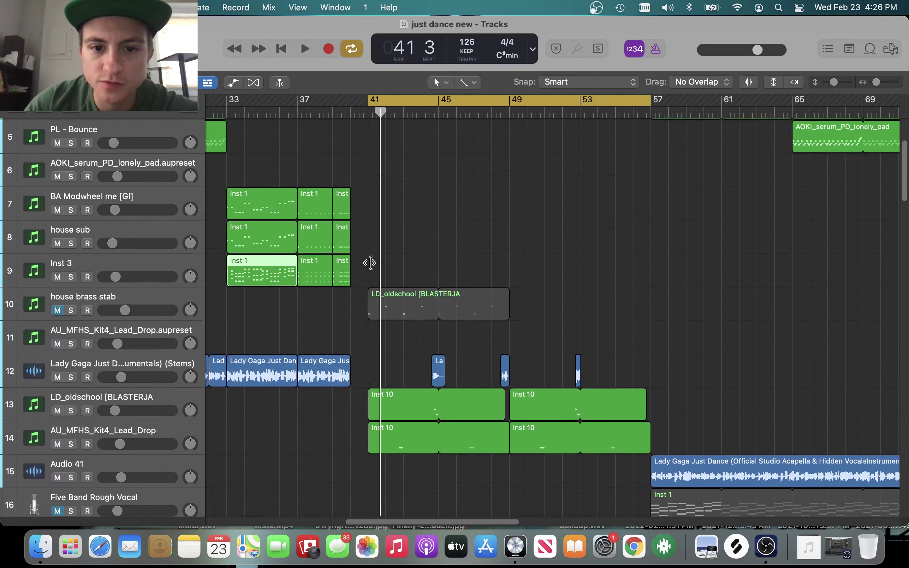
scroll(372, 259, "down", 20)
scroll(383, 250, "up", 5)
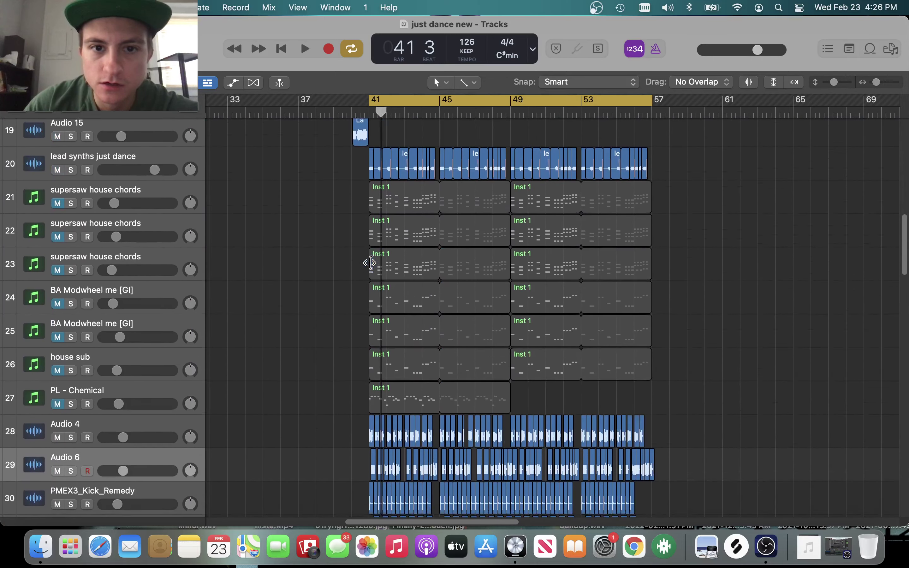
scroll(391, 236, "up", 1)
scroll(395, 228, "up", 2)
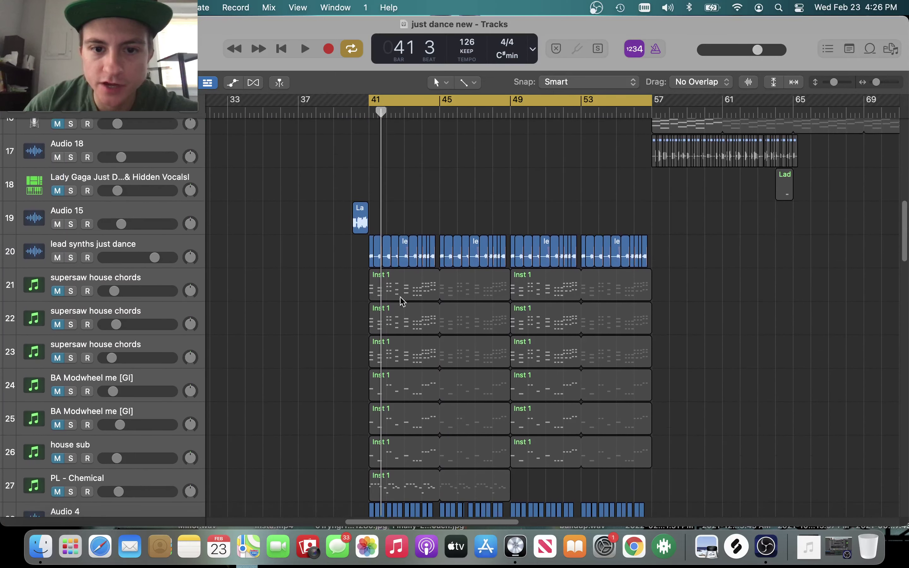
scroll(401, 315, "up", 5)
scroll(357, 306, "down", 4)
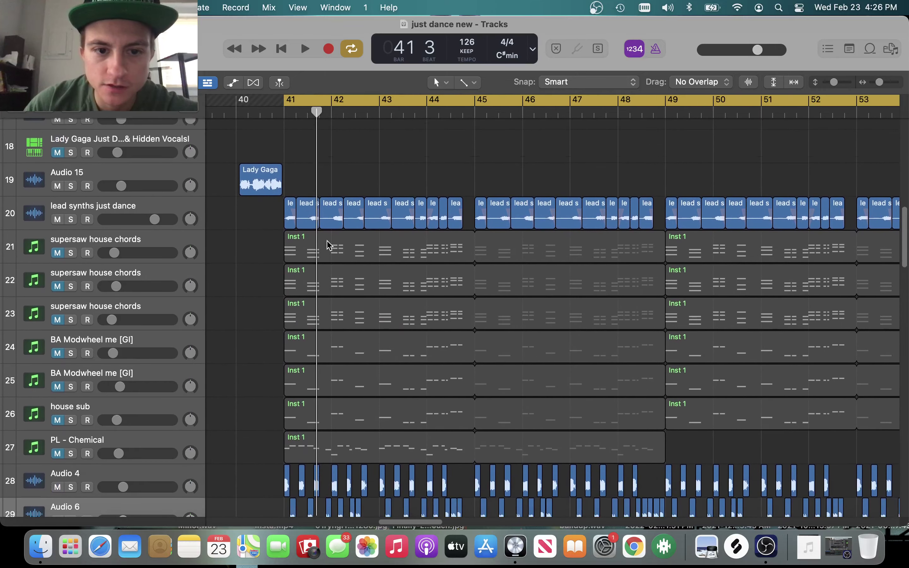
left_click(329, 245)
scroll(327, 230, "down", 6)
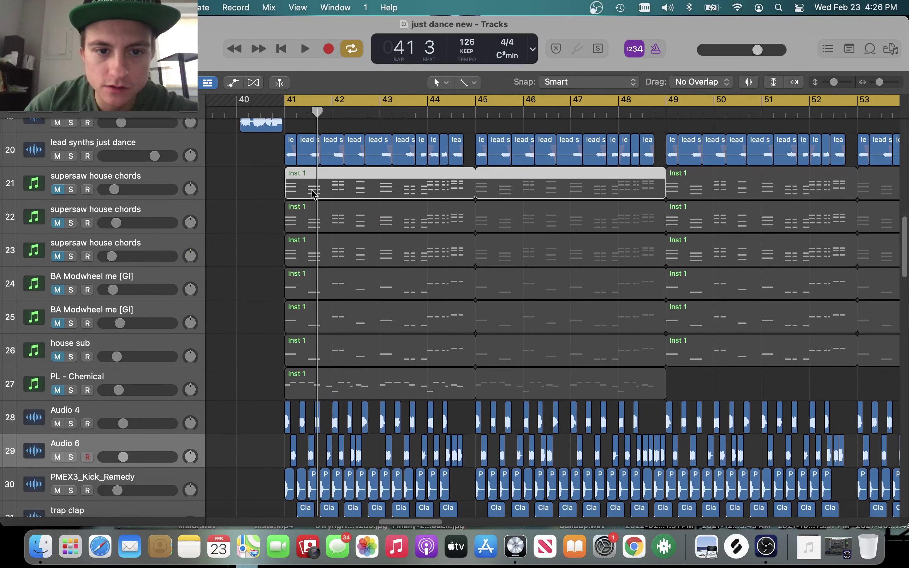
double_click(312, 193)
scroll(432, 387, "right", 5)
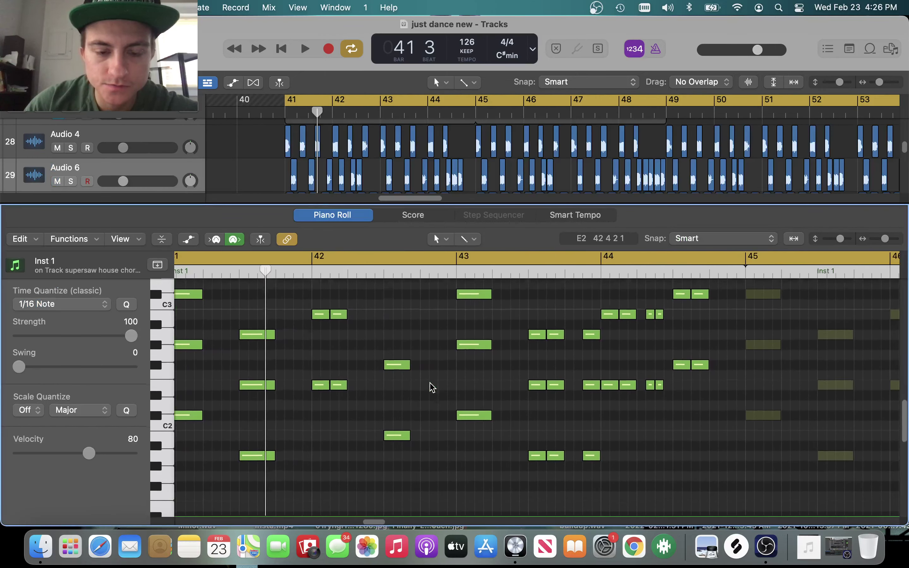
Play the first bar of the drop from bar 41 while following the supersaw chord notes.
scroll(432, 387, "left", 2)
scroll(432, 387, "up", 2)
key("space")
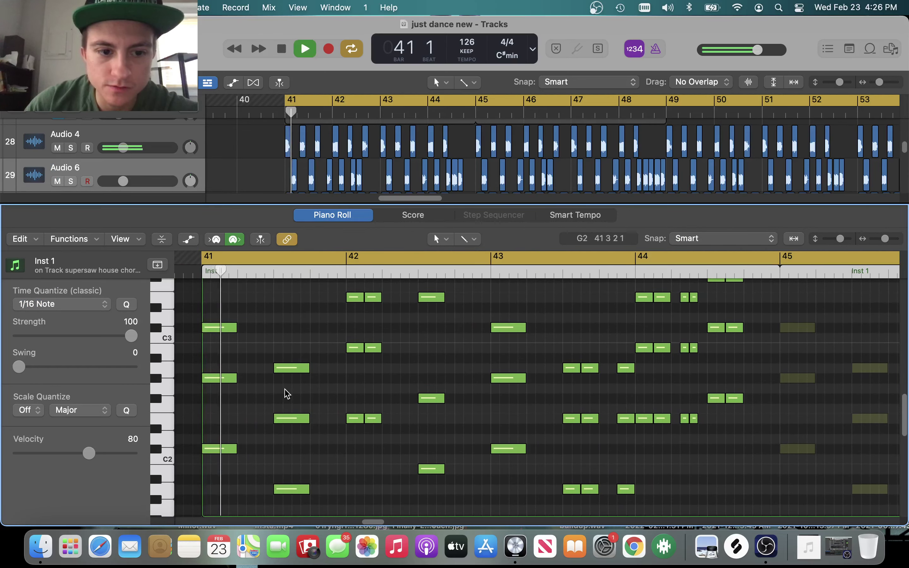
key("space")
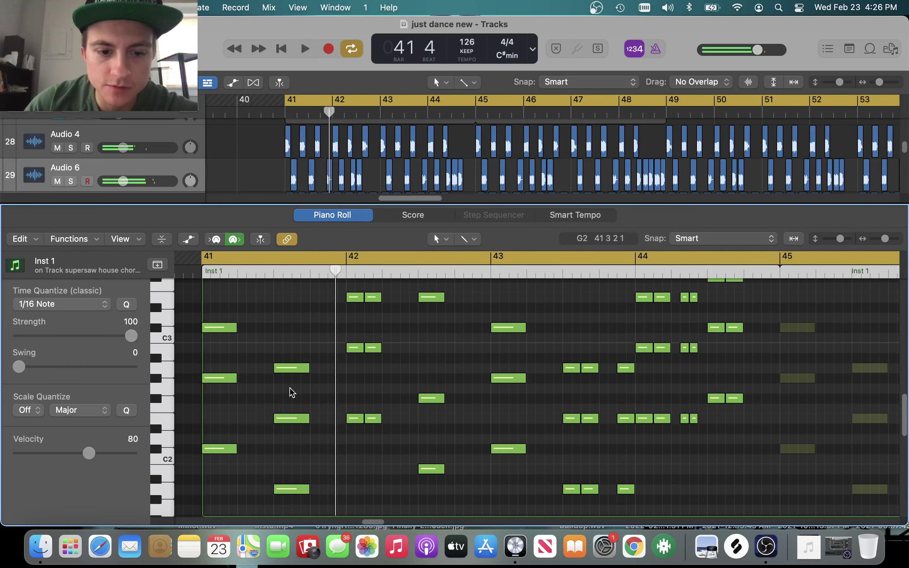
scroll(220, 312, "left", 2)
scroll(220, 312, "down", 1)
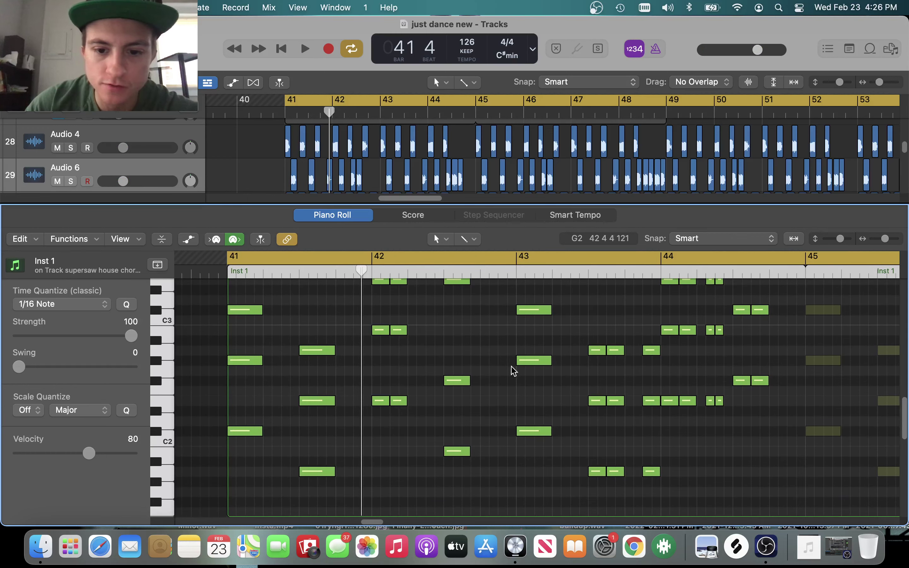
Close the Piano Roll, solo the "lead synths just dance", "Audio 4" and "Audio 6" tracks, and audition them together.
scroll(165, 150, "up", 5)
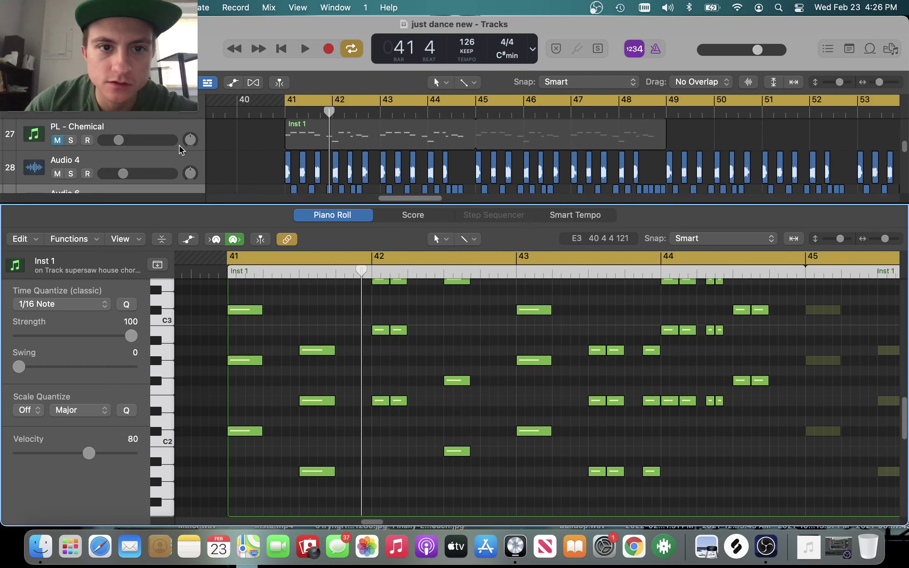
key("e")
scroll(165, 199, "up", 5)
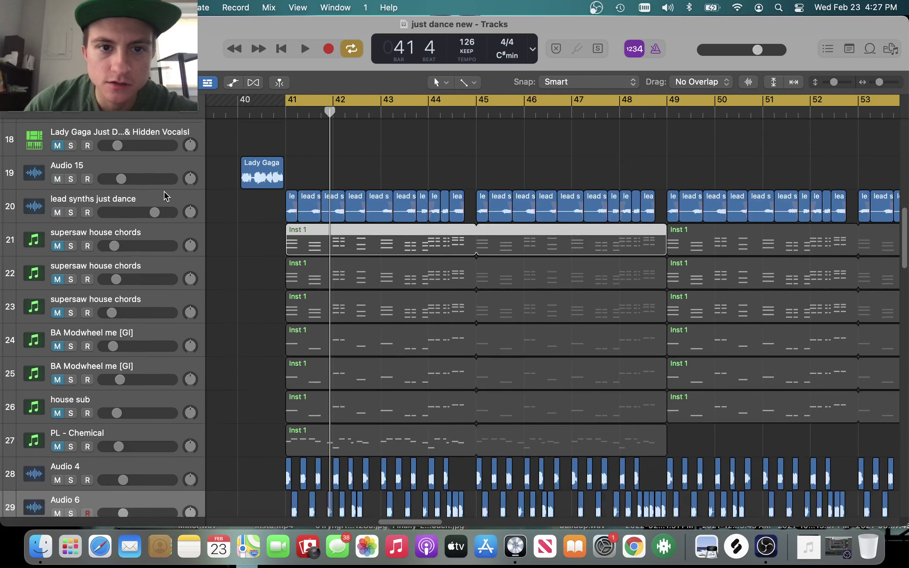
left_click(118, 224)
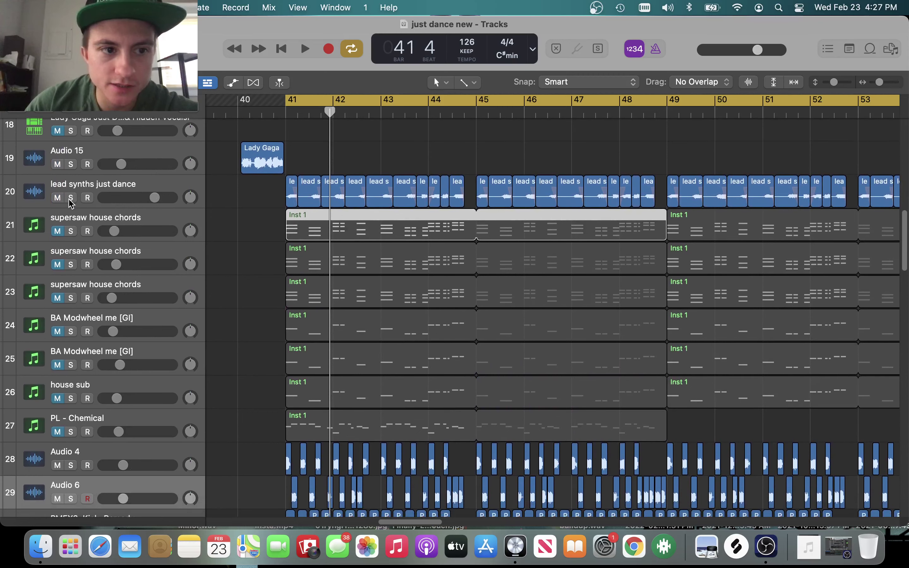
scroll(147, 246, "down", 5)
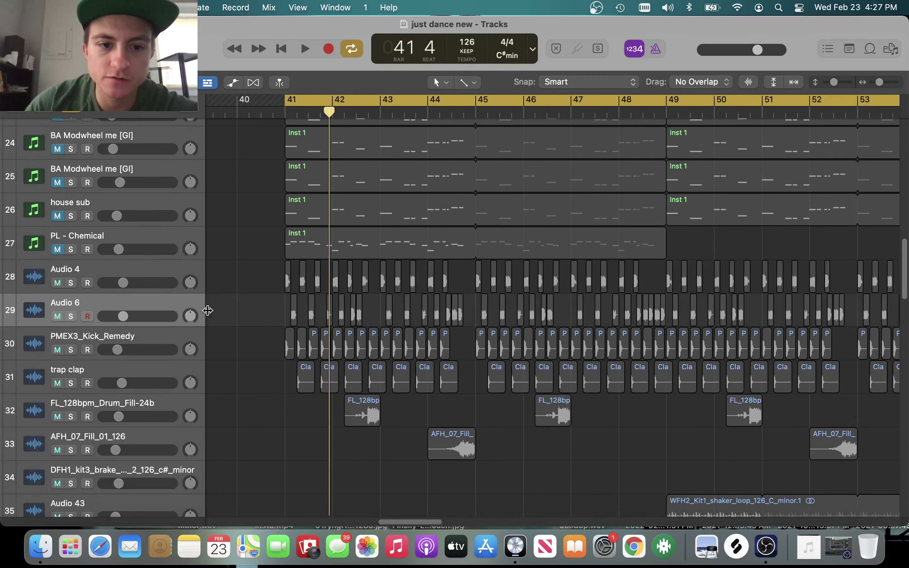
left_click(71, 284)
left_click(73, 317)
key("space")
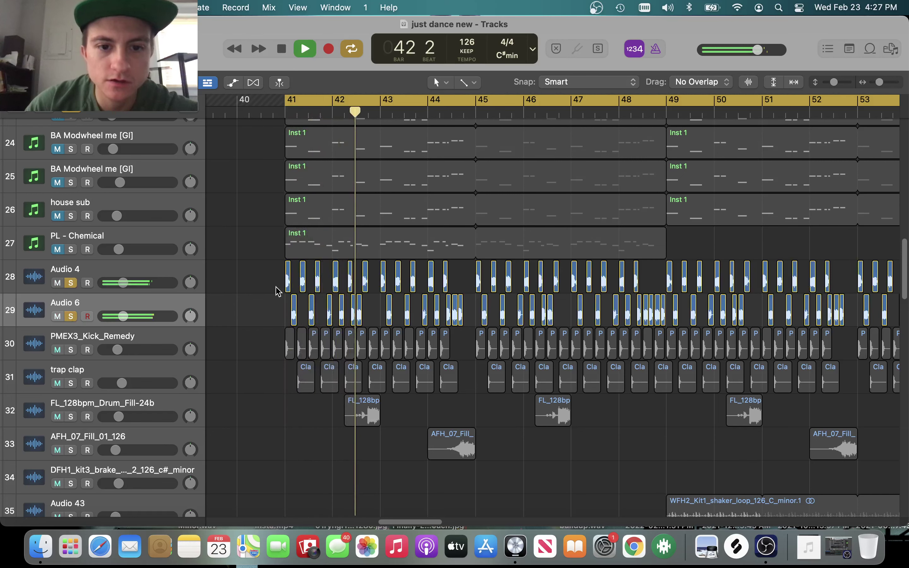
key("space")
Open the supersaw chord region at bar 41 in the Piano Roll and play the soloed tracks against its notes through bar 44.
scroll(336, 276, "up", 5)
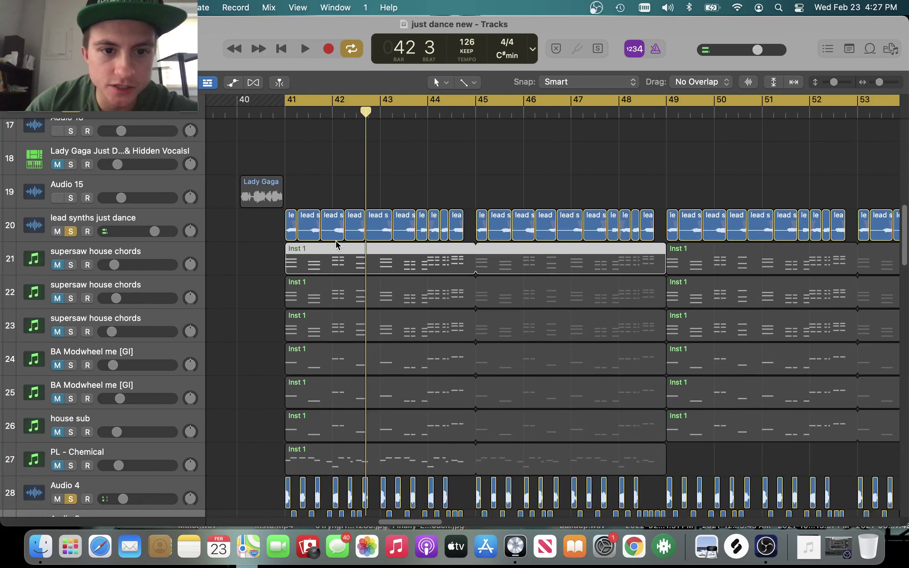
scroll(336, 243, "up", 5)
scroll(336, 241, "down", 3)
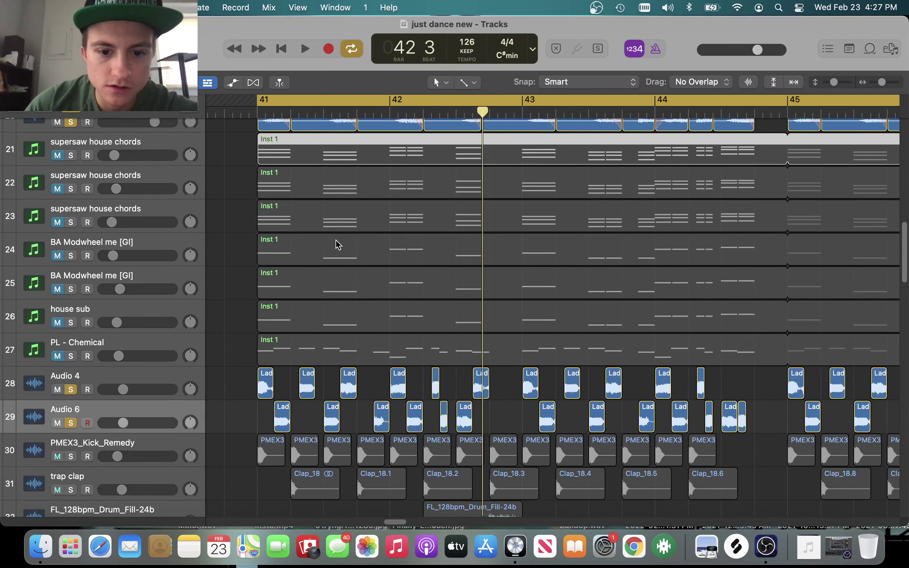
scroll(337, 243, "up", 3)
double_click(268, 233)
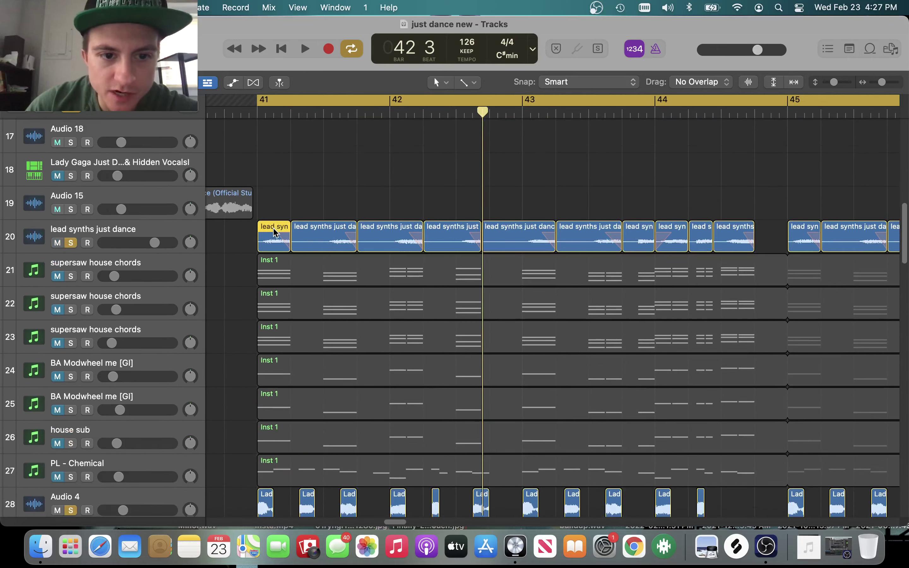
key("e")
double_click(278, 267)
key("space")
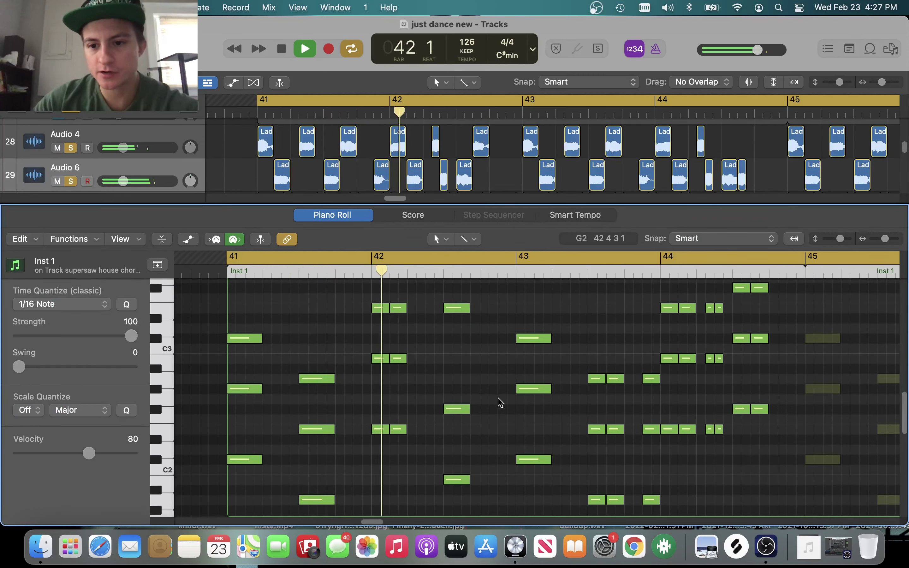
scroll(497, 401, "right", 5)
scroll(497, 401, "down", 1)
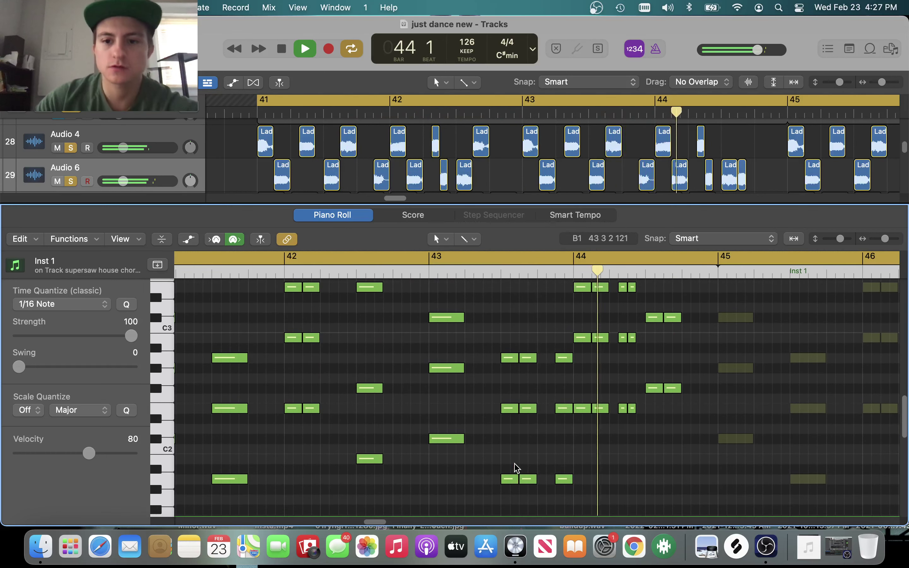
scroll(546, 439, "left", 7)
scroll(546, 438, "right", 2)
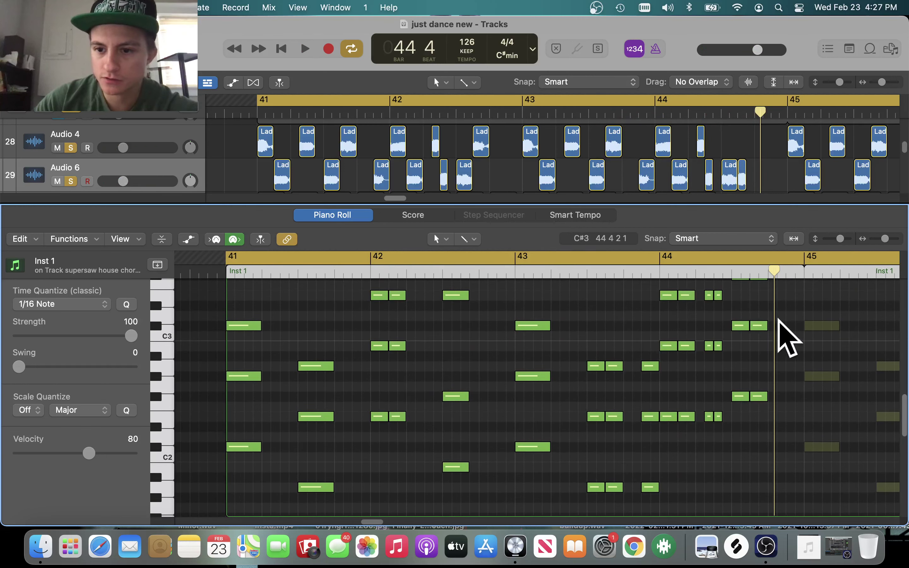
Close the Piano Roll, then remove the solo from the "lead synths just dance" track and mute it.
key("e")
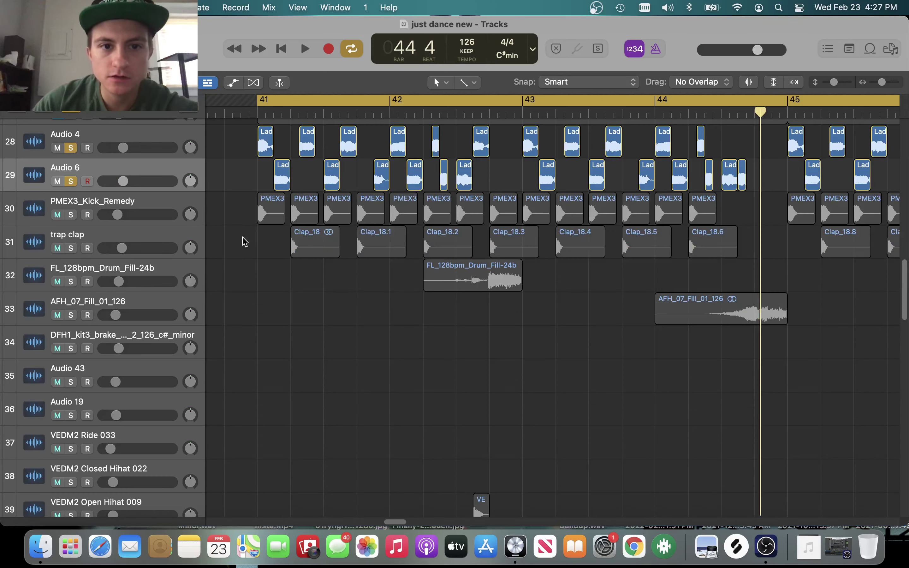
scroll(267, 255, "up", 8)
scroll(267, 256, "down", 1)
left_click(145, 262)
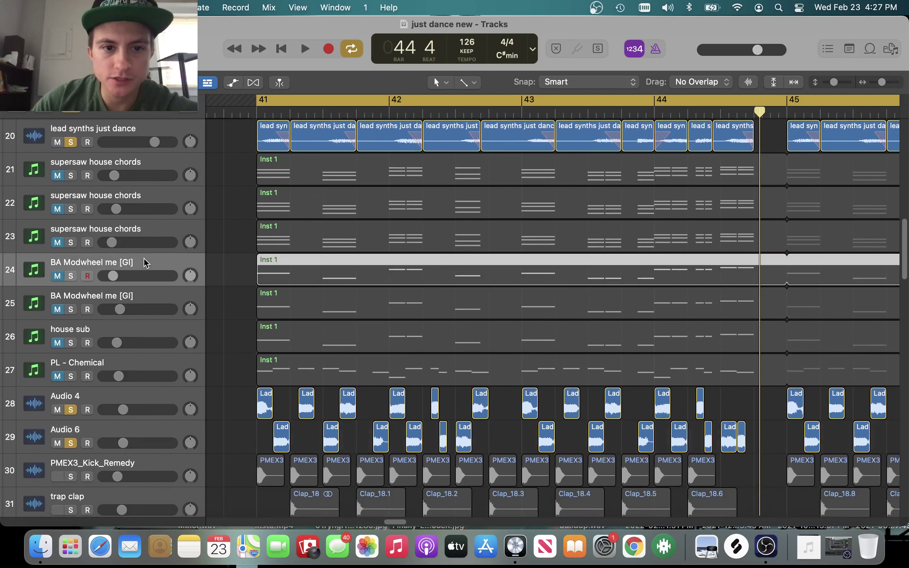
scroll(150, 180, "up", 3)
left_click(71, 226)
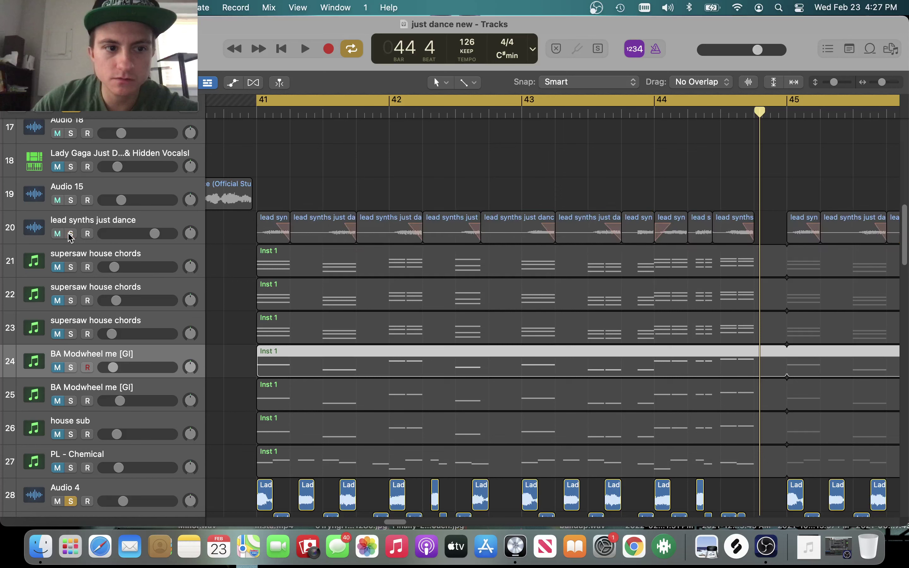
scroll(75, 231, "down", 1)
left_click(58, 215)
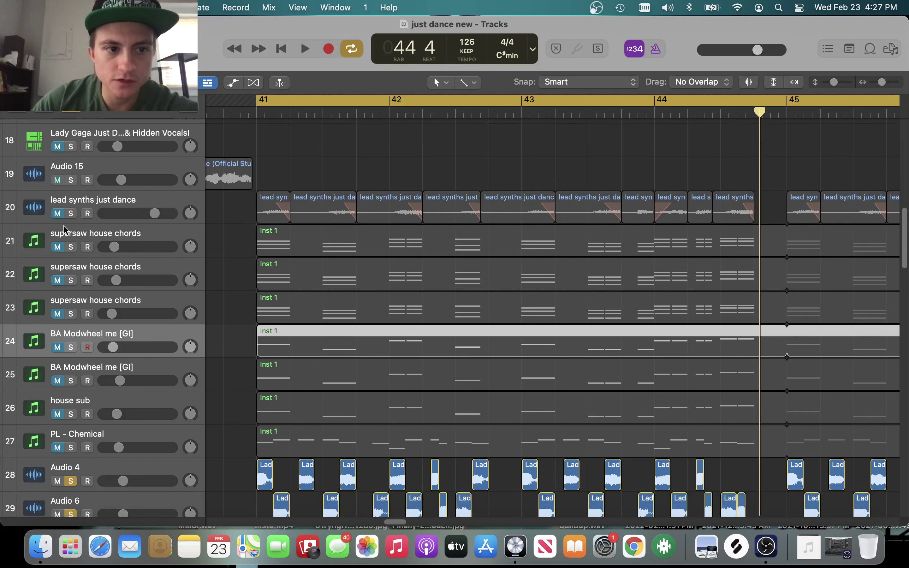
Solo all three "supersaw house chords" tracks and play them together with the soloed vocal chops.
scroll(65, 230, "down", 1)
left_click(71, 233)
left_click(70, 266)
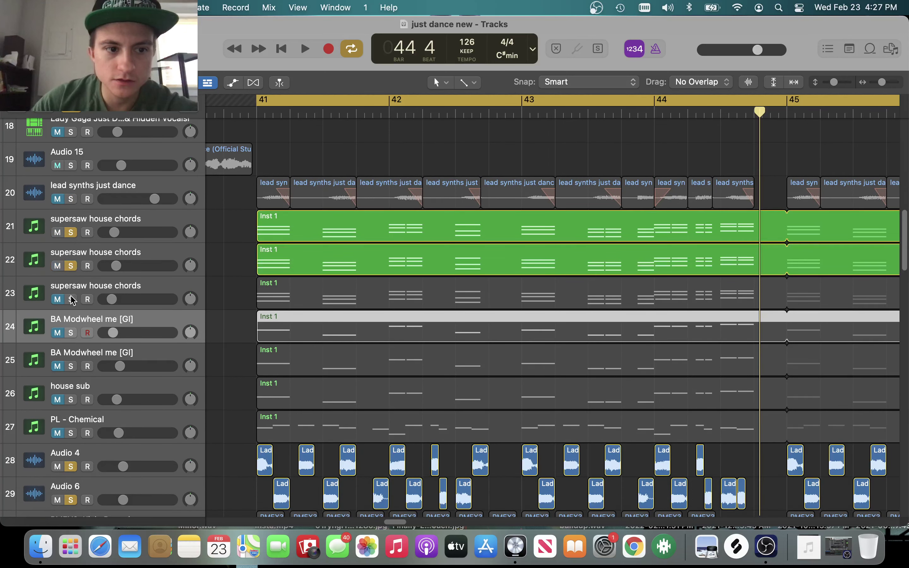
left_click(71, 300)
scroll(73, 299, "down", 1)
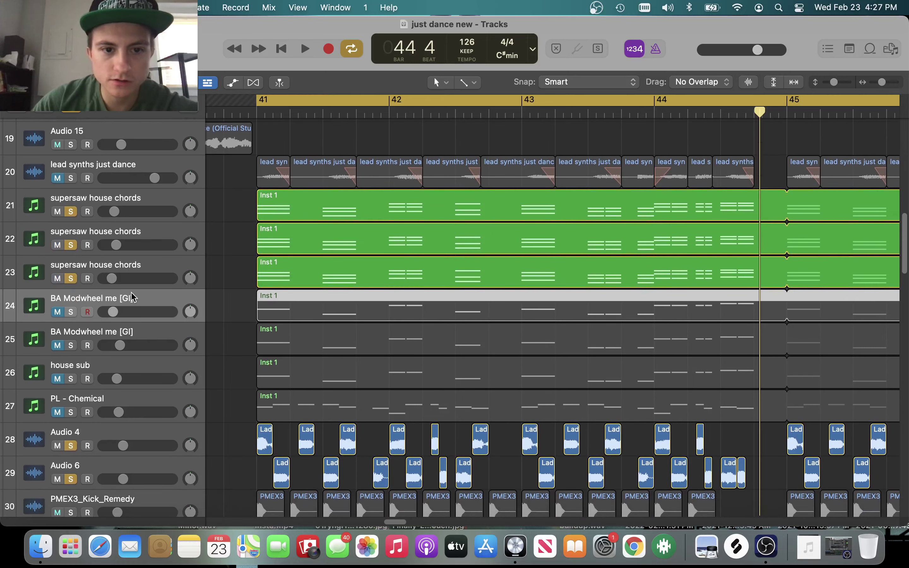
key("space")
Show the mixer from the first supersaw track and inspect the Serum presets LD InfamousEDMSaw [KSHMR] and AU_HFHD_2_serum_kit4_synth_drop.
left_click(139, 203)
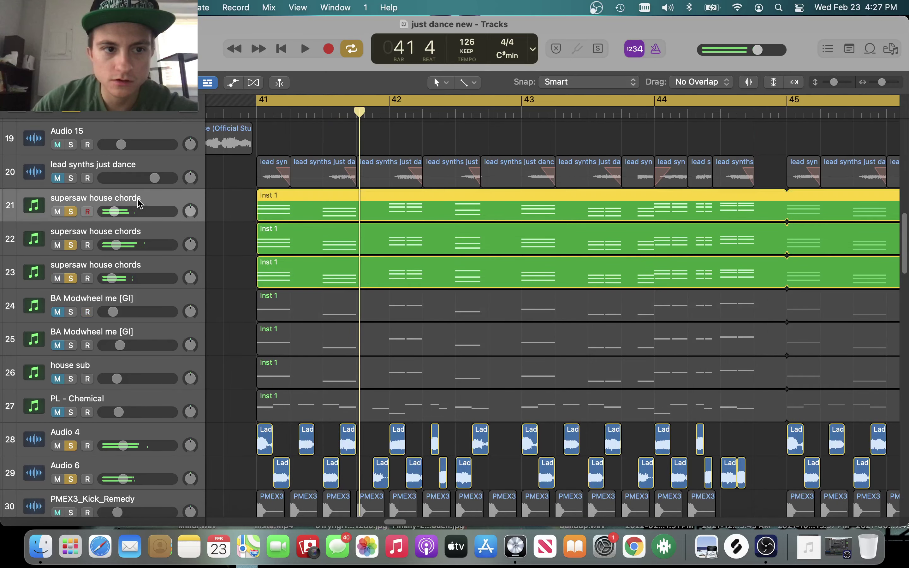
key("x")
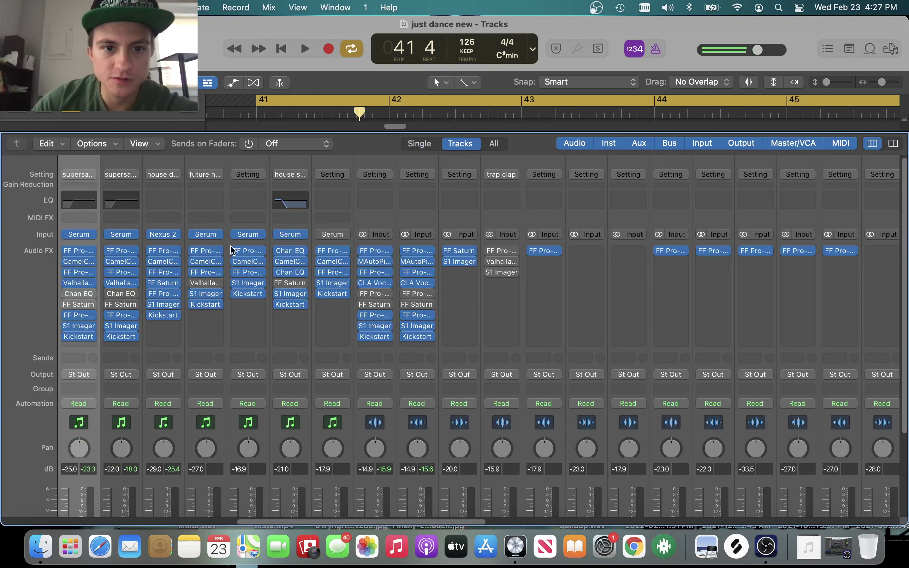
left_click(84, 233)
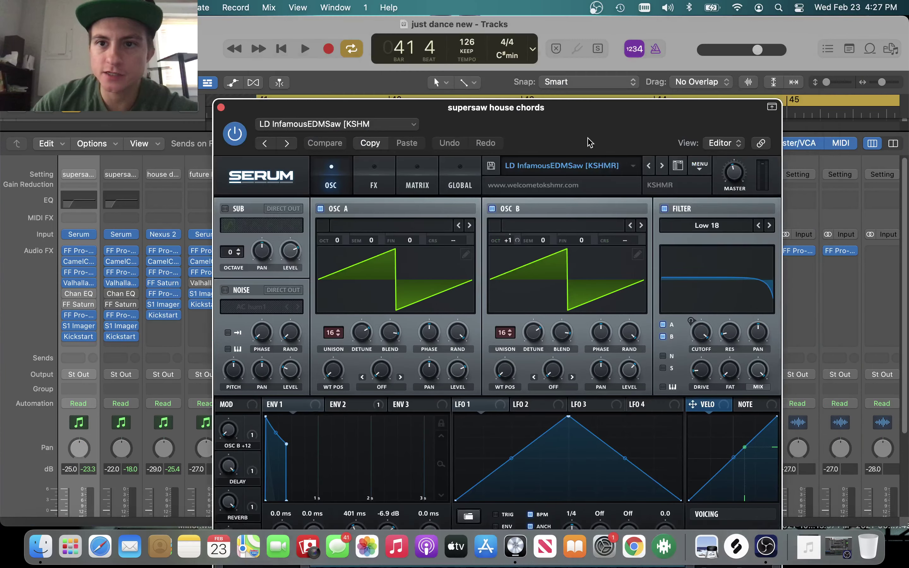
left_click_drag(590, 142, 418, 60)
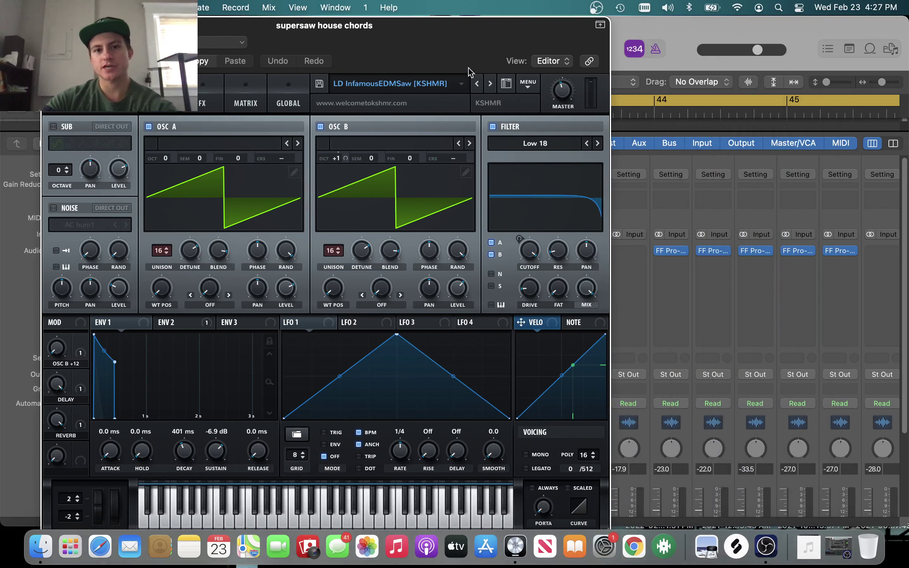
left_click_drag(426, 48, 526, 53)
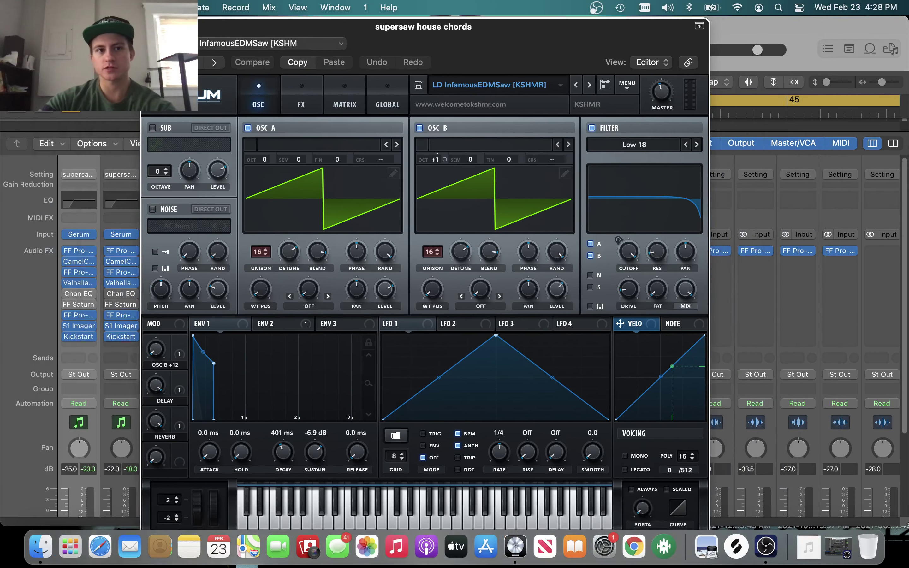
left_click(149, 26)
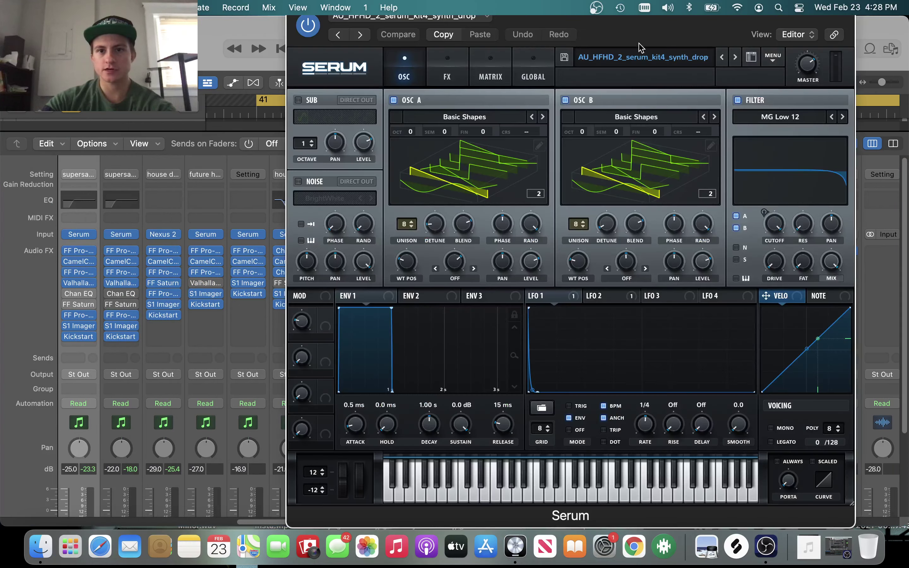
left_click_drag(639, 43, 474, 111)
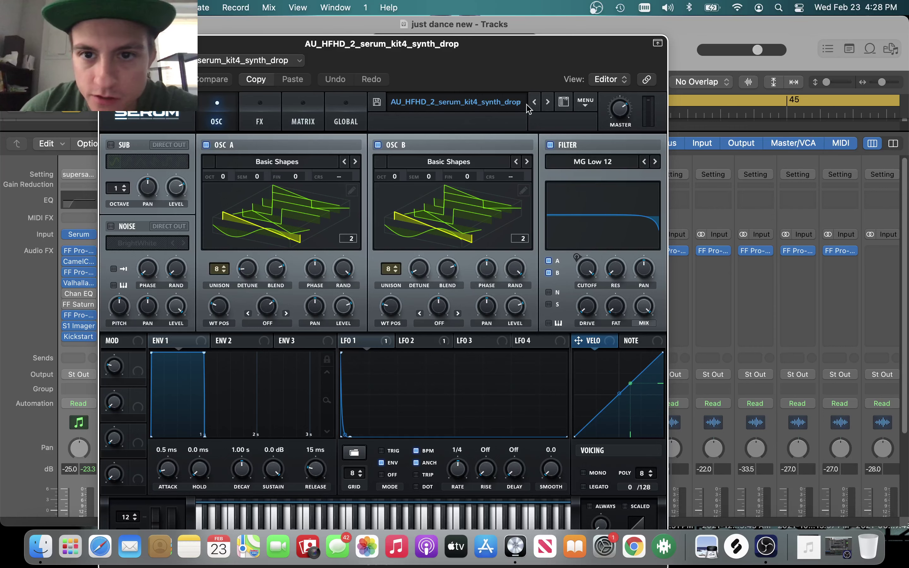
Close the Serum patch, select the third "supersaw house chords" track, remove the solo from the other two and play from bar 41.
left_click_drag(430, 71, 519, 69)
key("cmd+w")
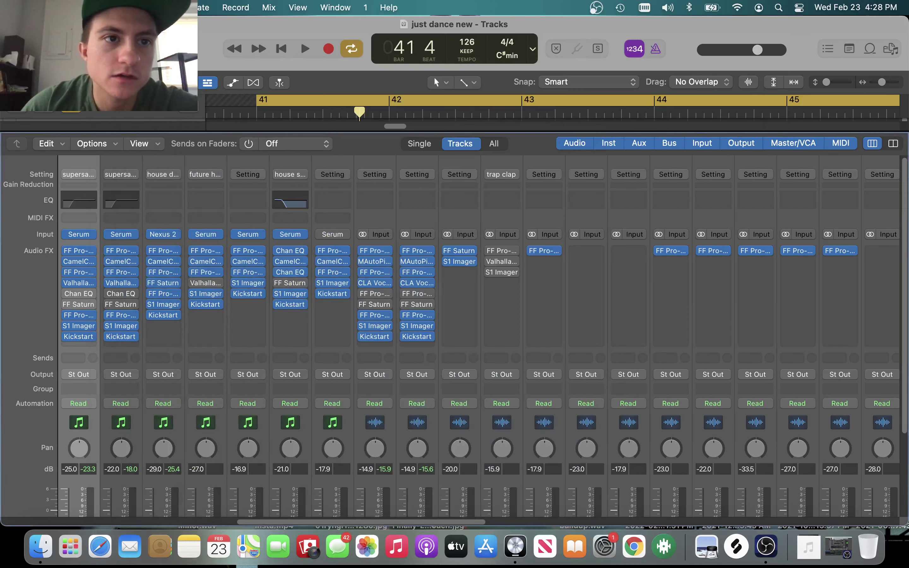
key("x")
left_click(112, 266)
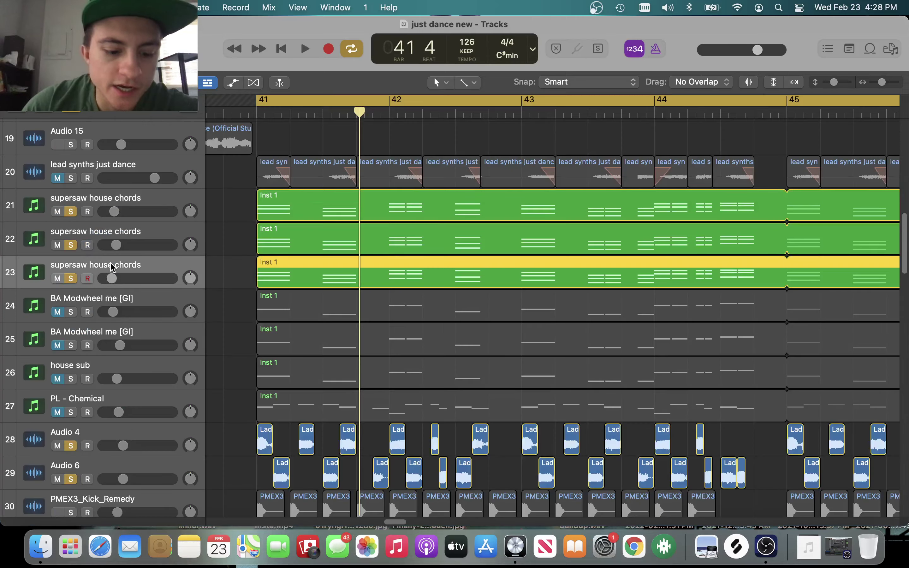
left_click(70, 244)
left_click(71, 212)
key("x")
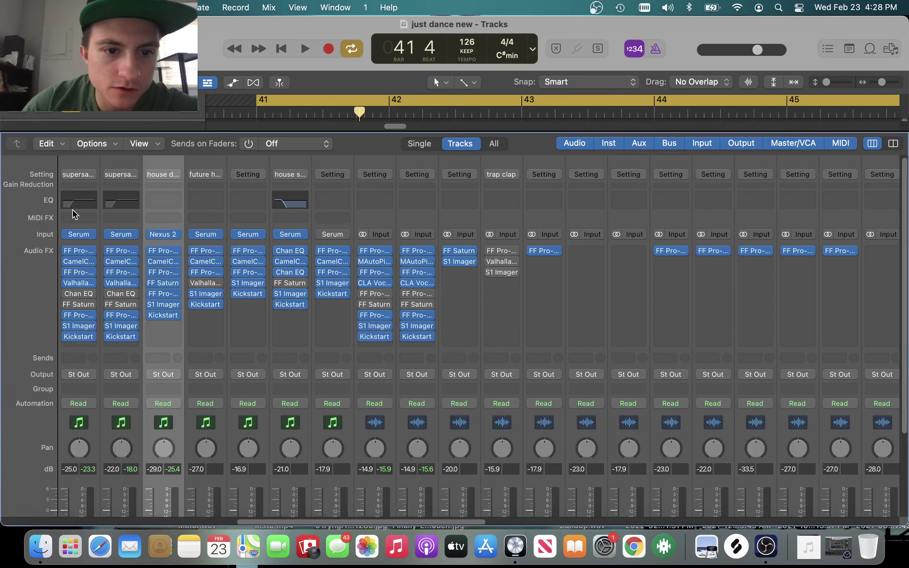
key("x")
key("space")
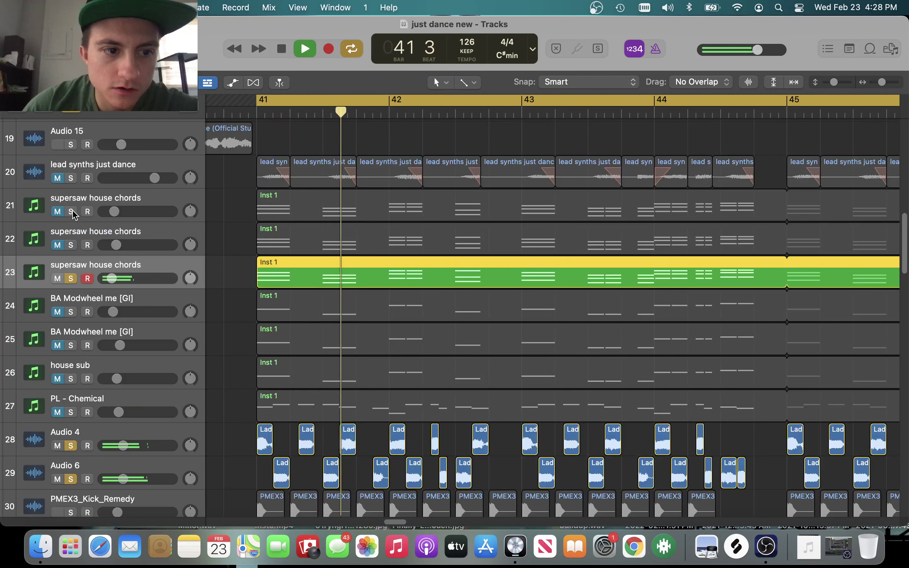
Stop playback and inspect the Nexus 2 preset PN Dnc Piano Compr on the third supersaw track, including its preset library.
key("x")
key("space")
left_click(165, 235)
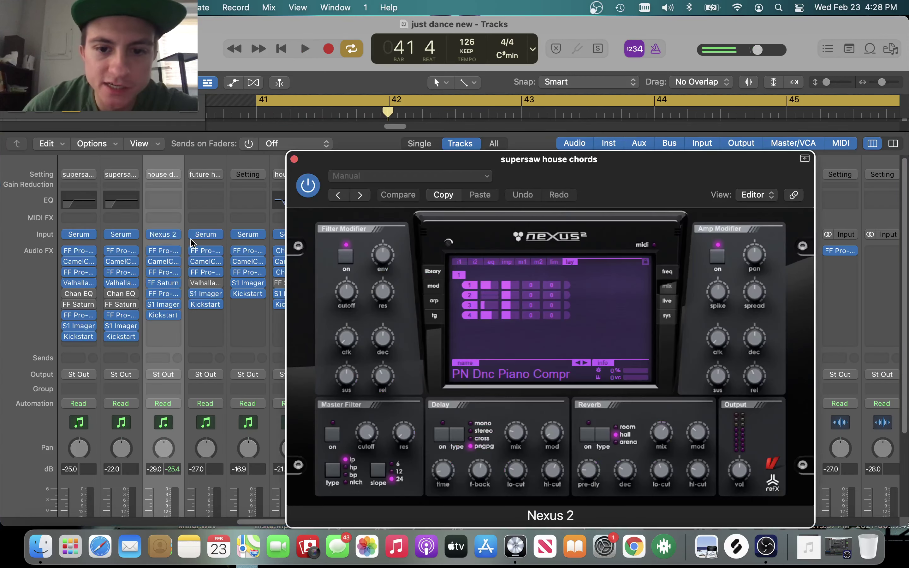
left_click(434, 276)
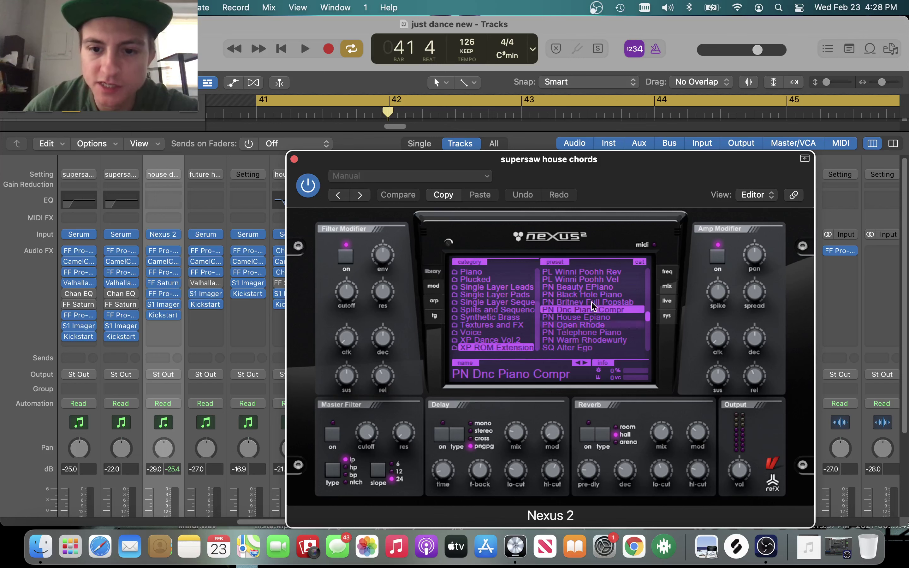
left_click(294, 159)
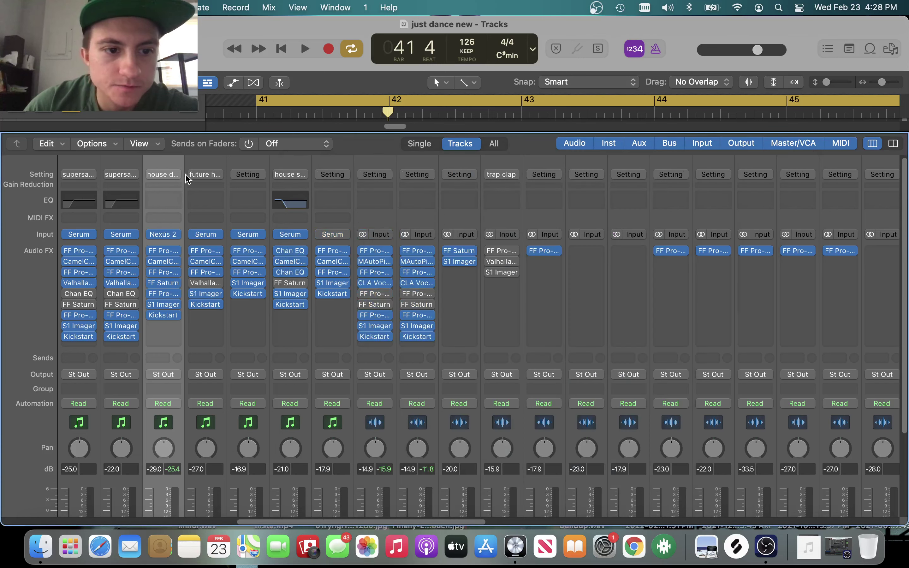
Inspect the first supersaw track's effects in the mixer, including the Pro-Q 3 low cut and ValhallaRoom reverb, closing each plug-in.
left_click(78, 263)
left_click(295, 180)
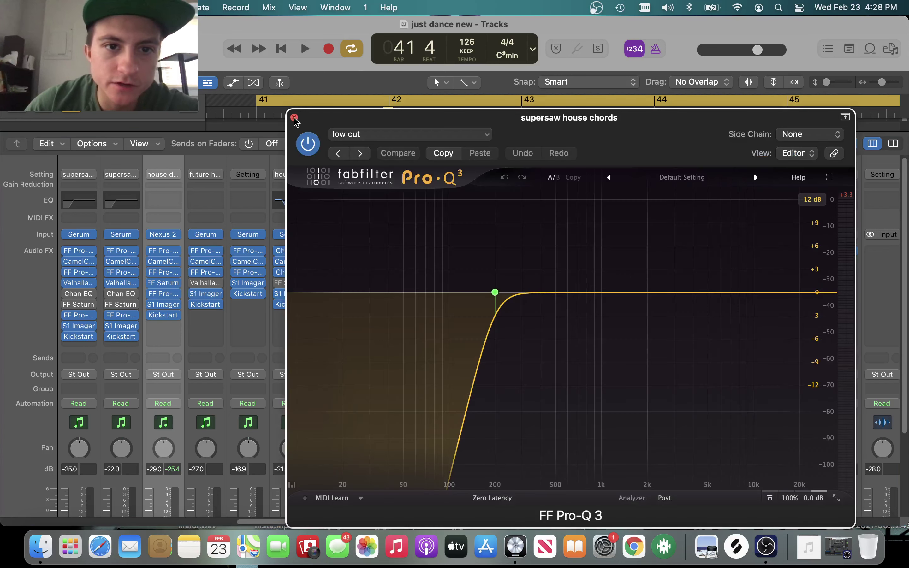
left_click(294, 118)
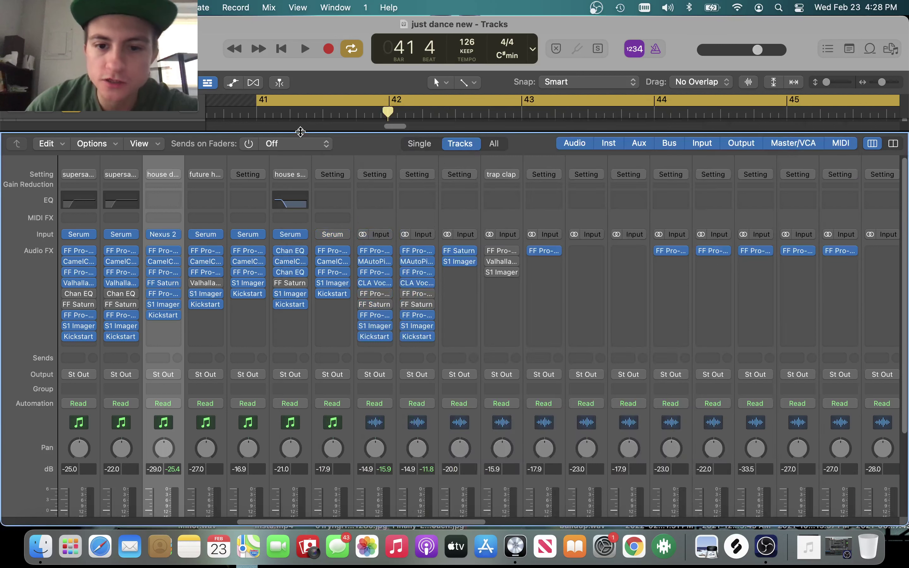
left_click(81, 252)
left_click(295, 117)
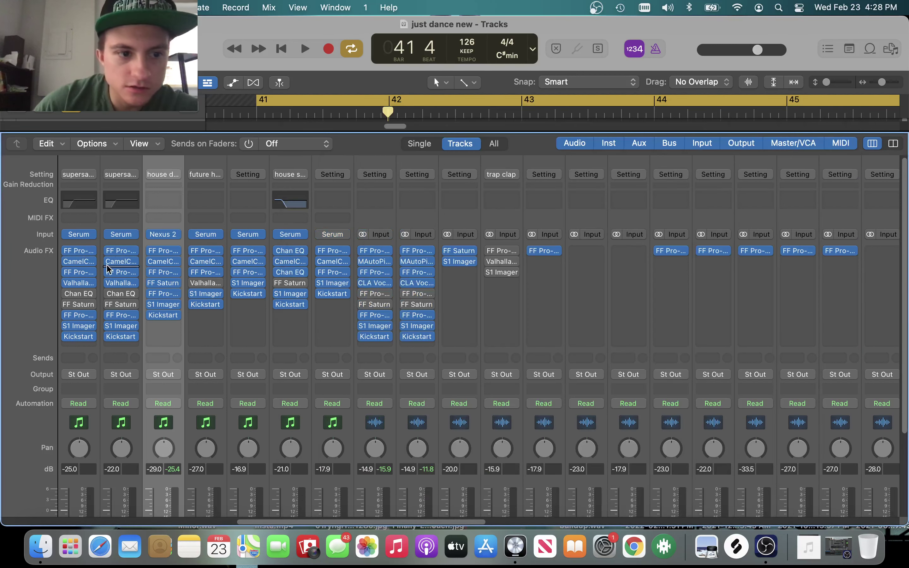
left_click(80, 282)
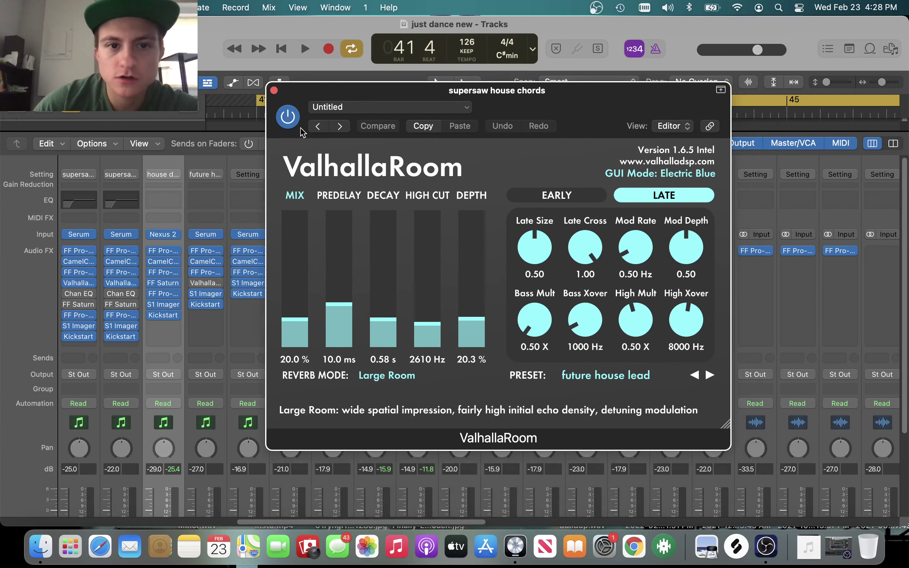
left_click(274, 91)
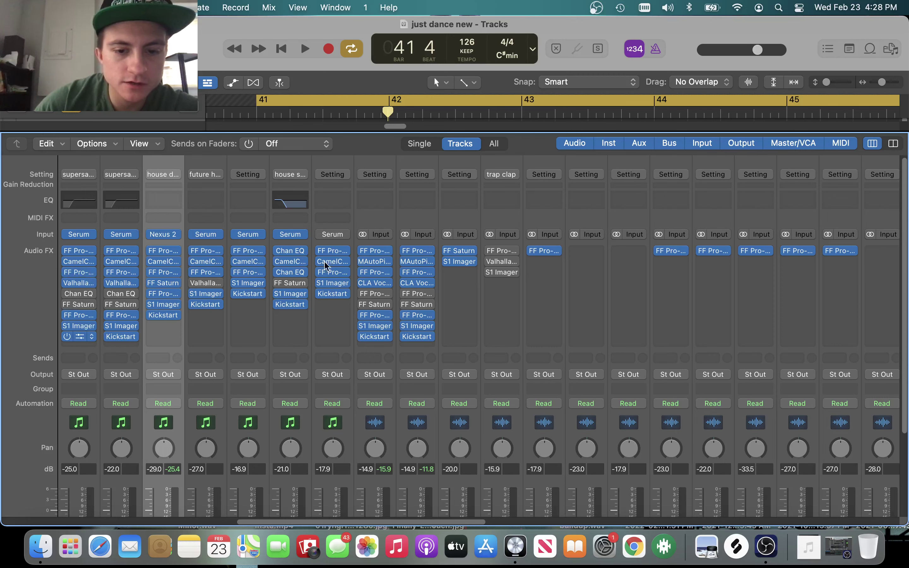
left_click(295, 181)
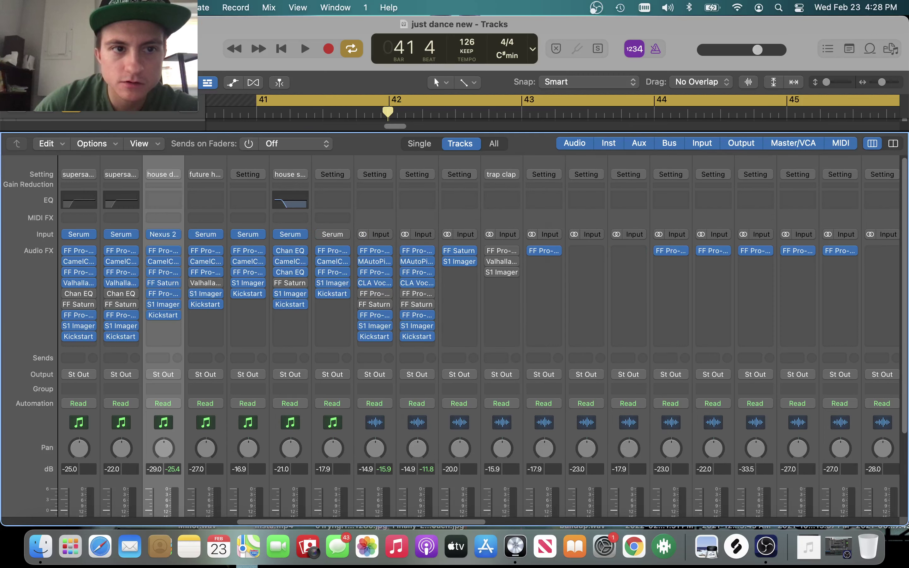
Return to the arrangement, move the solo from the third supersaw track to "PL - Chemical" and play it with the vocal chops.
key("x")
scroll(140, 269, "down", 1)
left_click(68, 264)
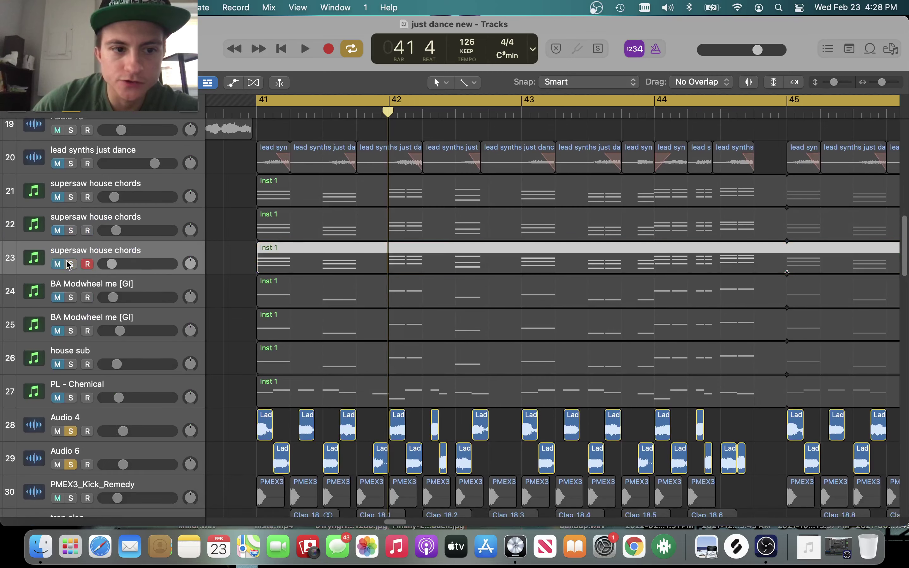
scroll(73, 263, "down", 3)
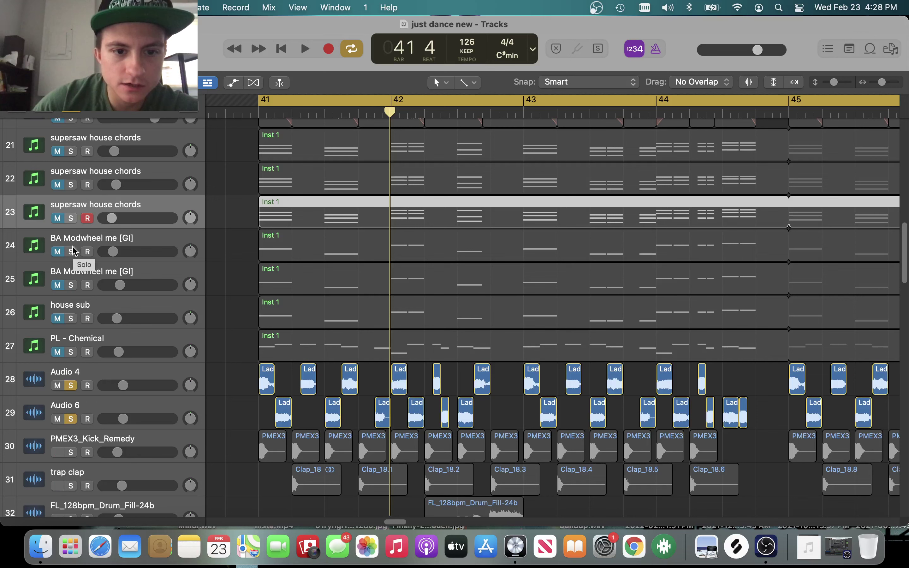
left_click(71, 351)
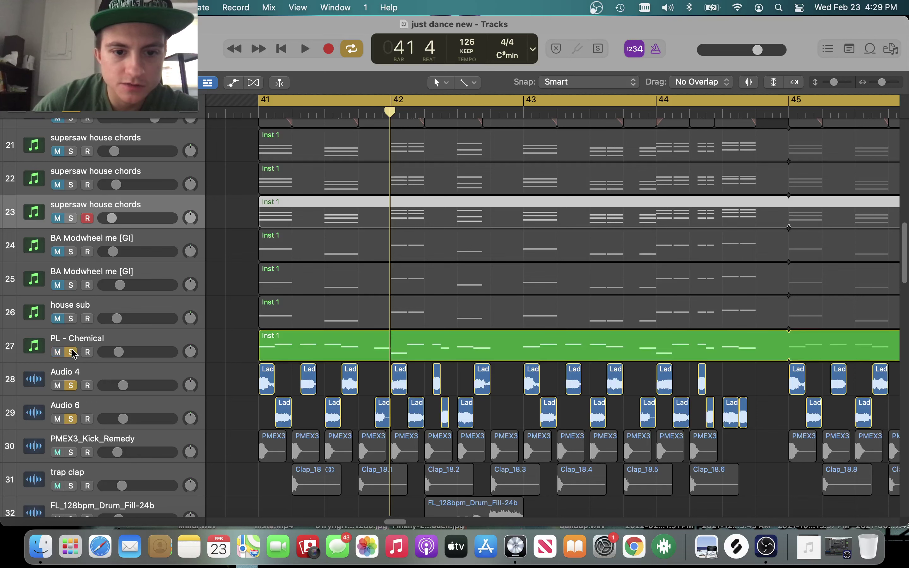
key("space")
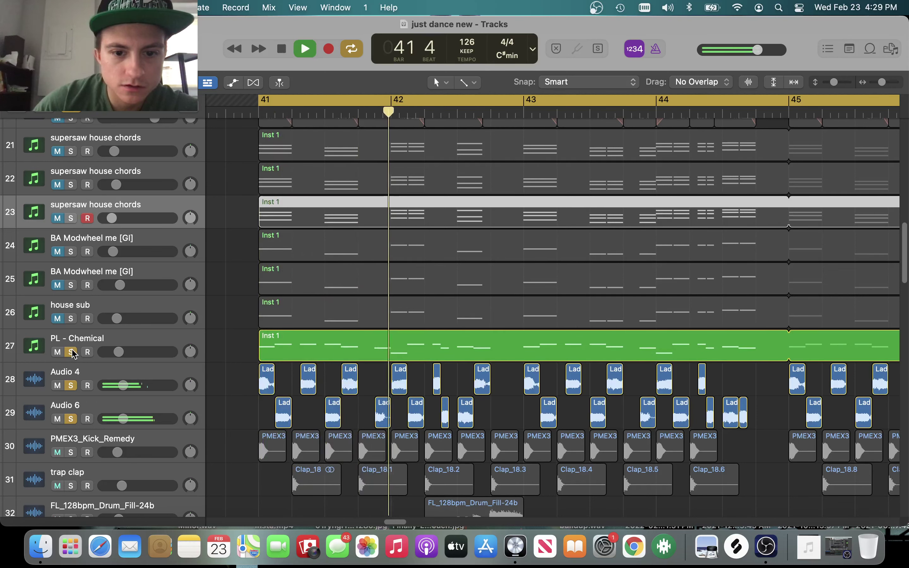
Remove the solo from Audio 4 and Audio 6 during playback, listen to "PL - Chemical" alone and stop.
left_click(72, 385)
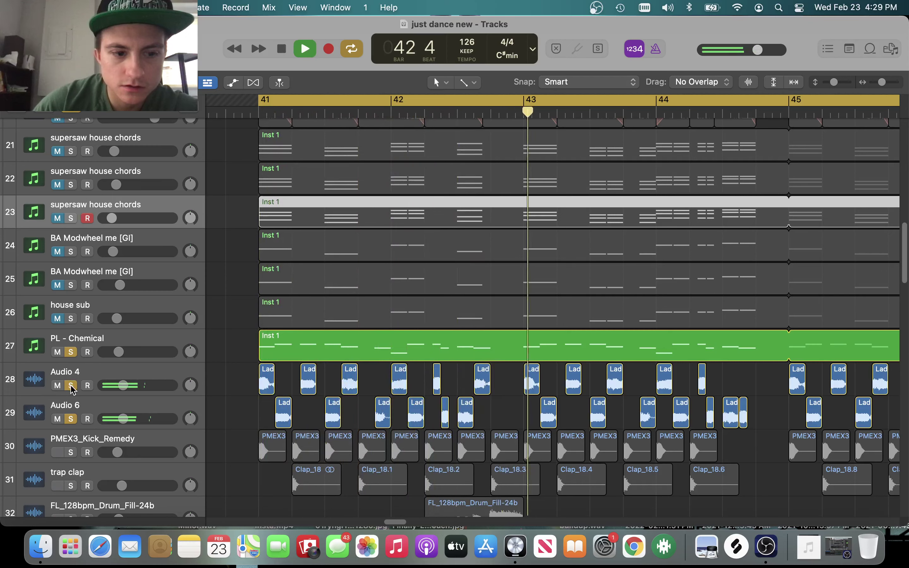
left_click(71, 419)
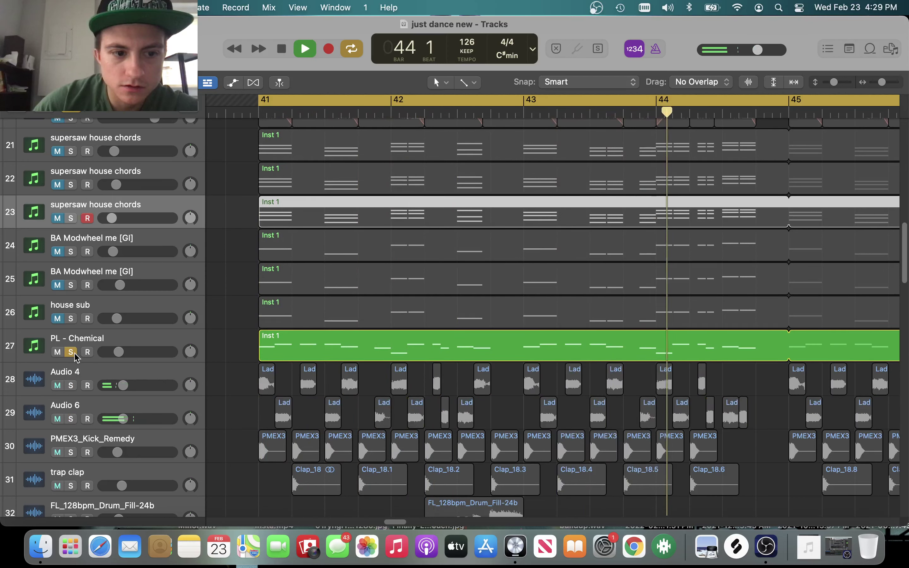
key("space")
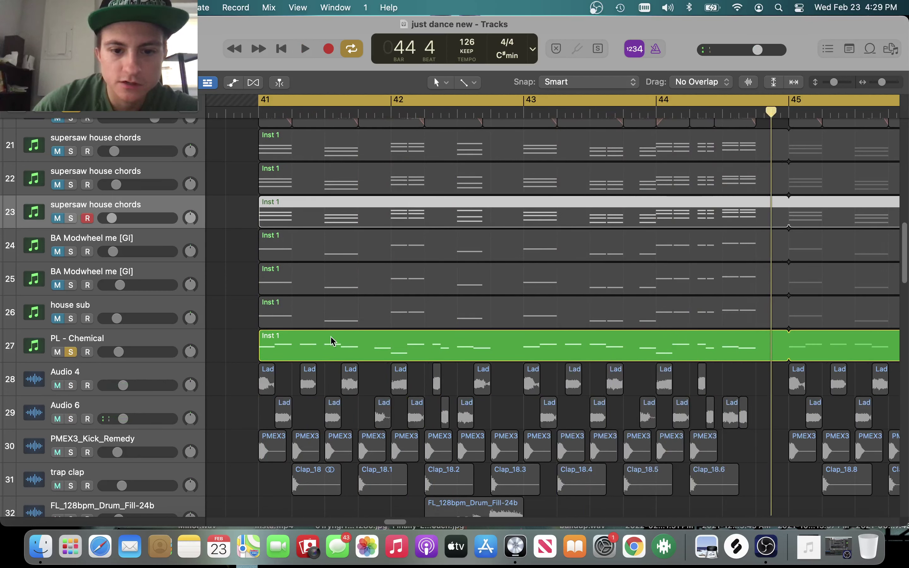
Select the "PL - Chemical" track, remove its solo and briefly play the unmuted tracks from bar 41.
scroll(332, 341, "right", 2)
key("super+Left")
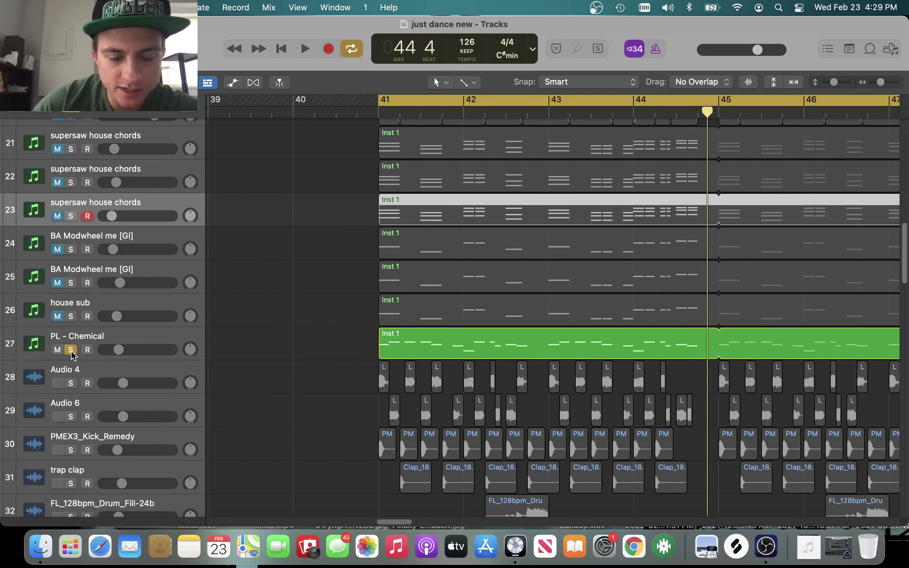
key("super+Right")
scroll(351, 355, "right", 2)
scroll(351, 355, "up", 1)
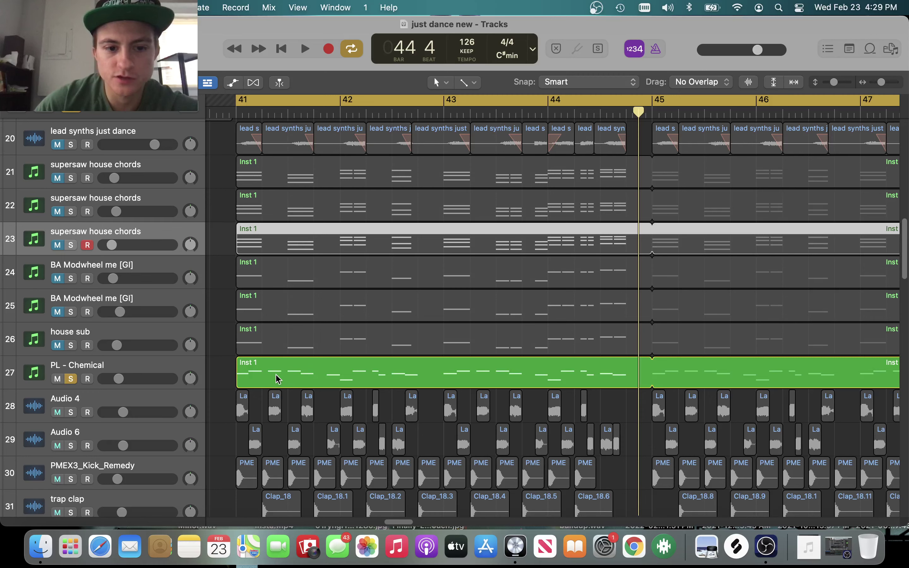
left_click(143, 372)
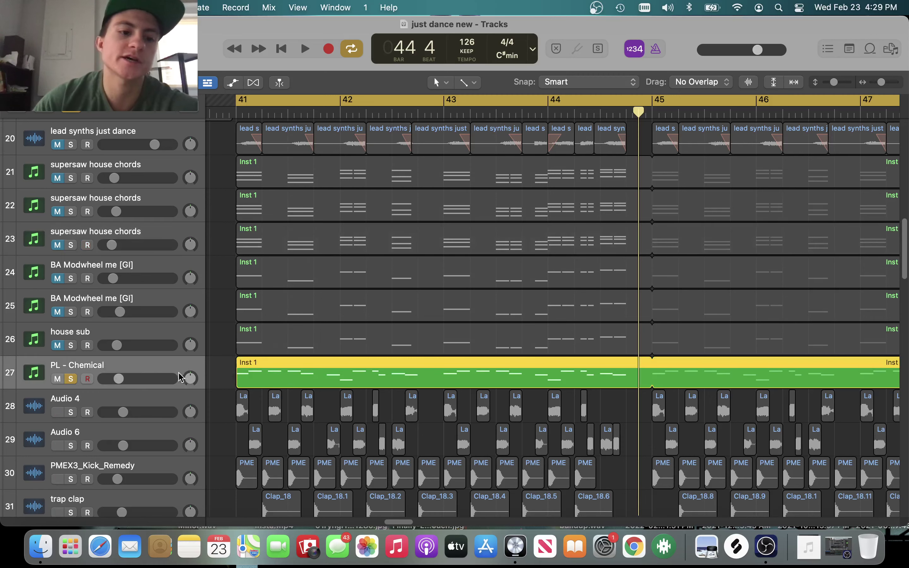
scroll(112, 376, "up", 1)
left_click(70, 400)
key("space")
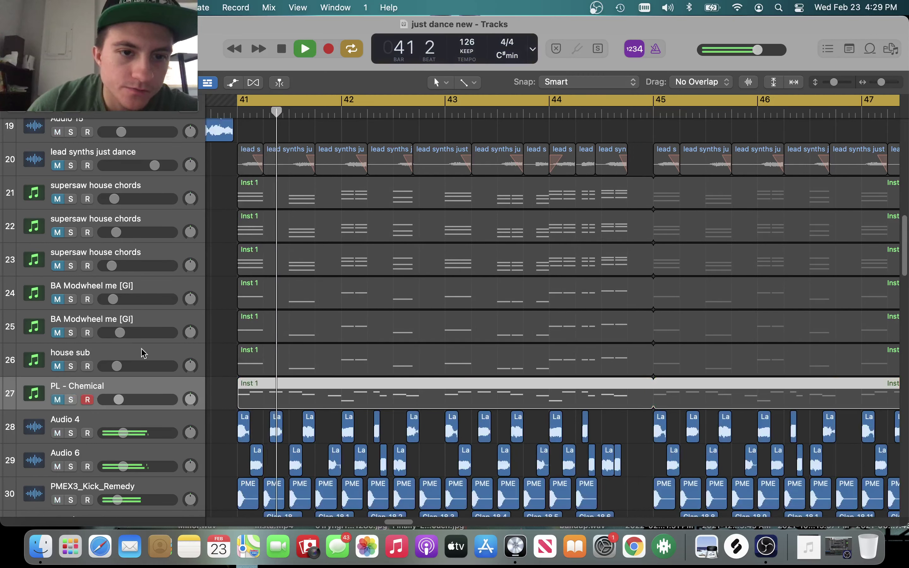
key("space")
Solo "PL - Chemical" again for a short listen from bar 41, then stop and remove the solo.
left_click(70, 400)
key("space")
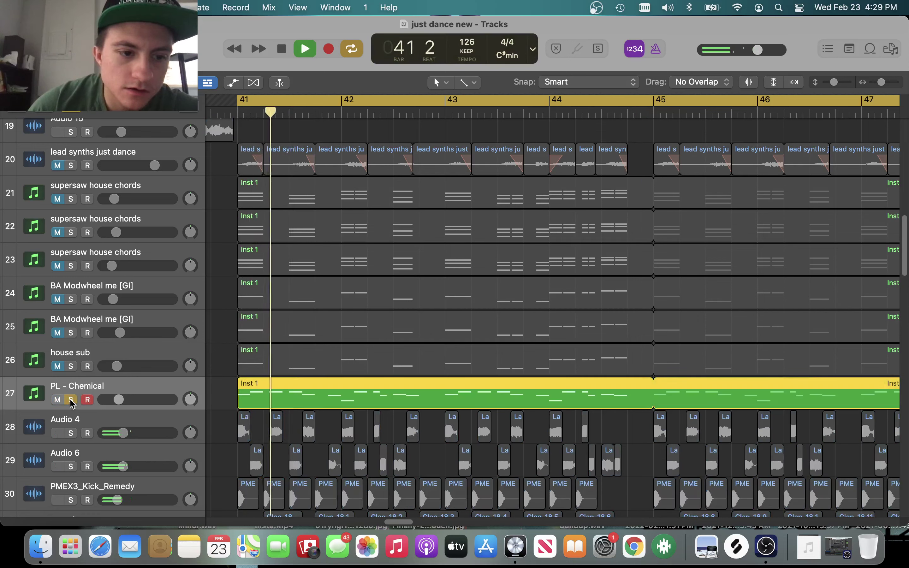
key("space")
left_click(71, 399)
Solo both "BA Modwheel me [GI]" tracks and the "house sub" track, then play them from bar 41.
left_click(71, 300)
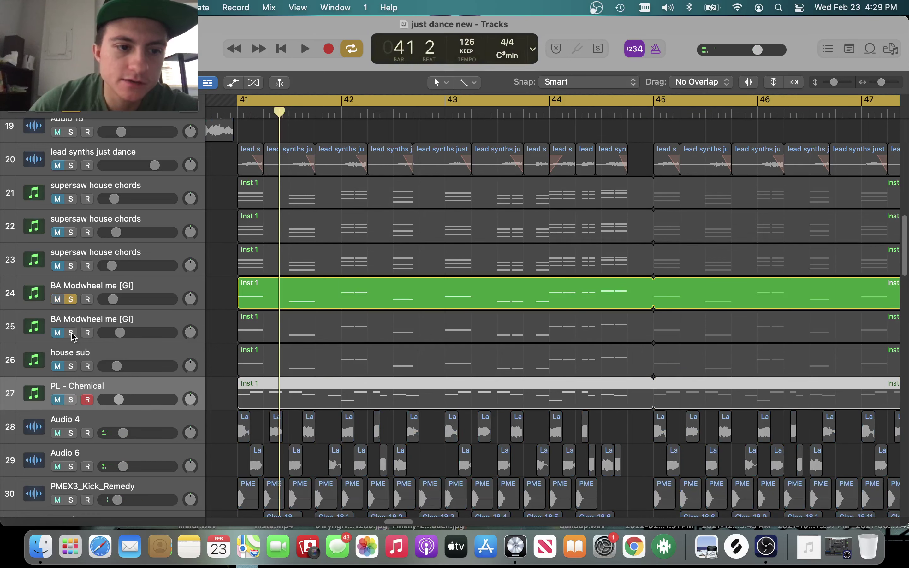
left_click(71, 333)
left_click(71, 366)
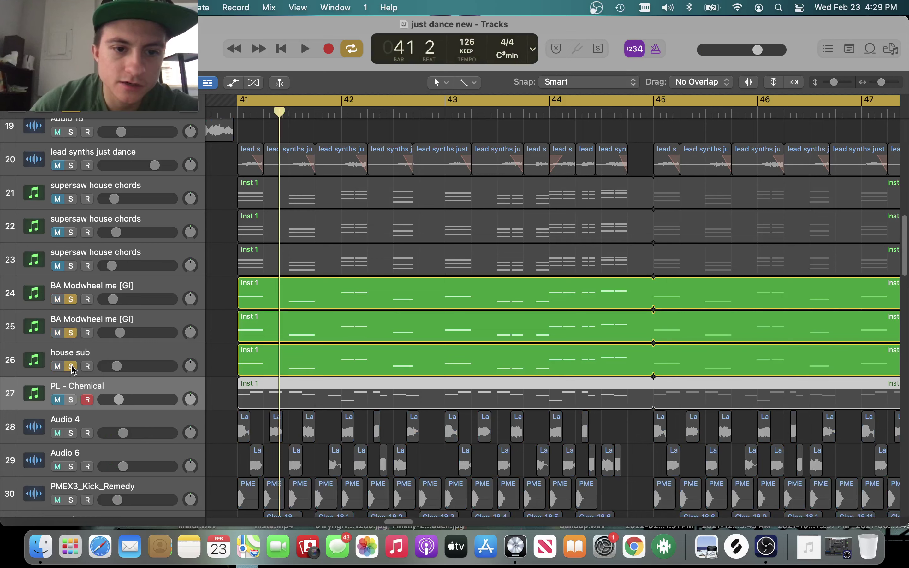
key("space")
Show the mixer for the first "BA Modwheel me [GI]" track and inspect its Serum patch during playback, then close the patch.
left_click(109, 298)
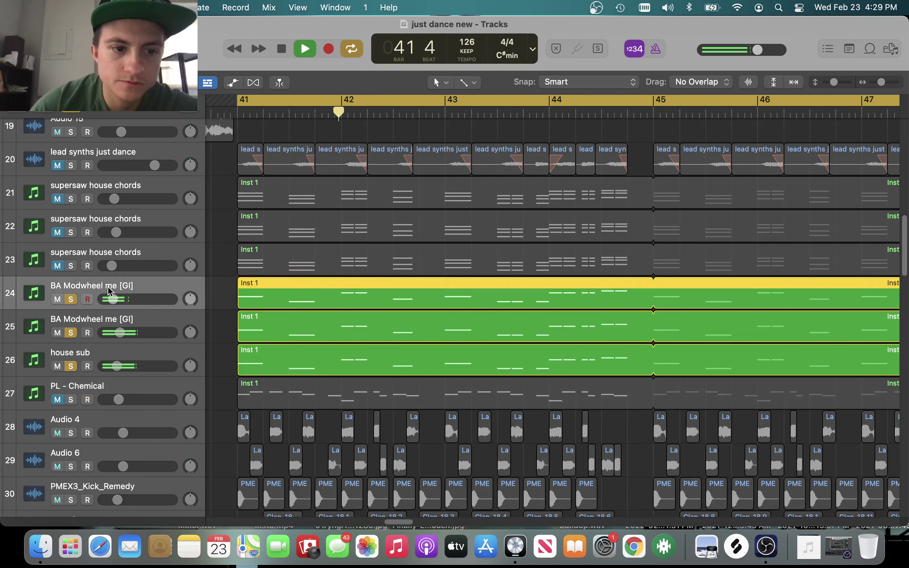
key("x")
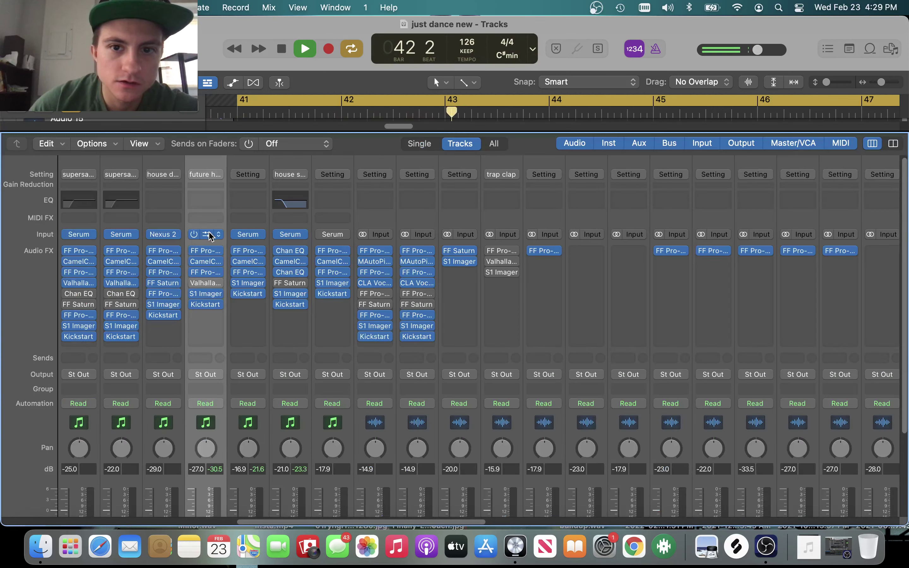
left_click(207, 233)
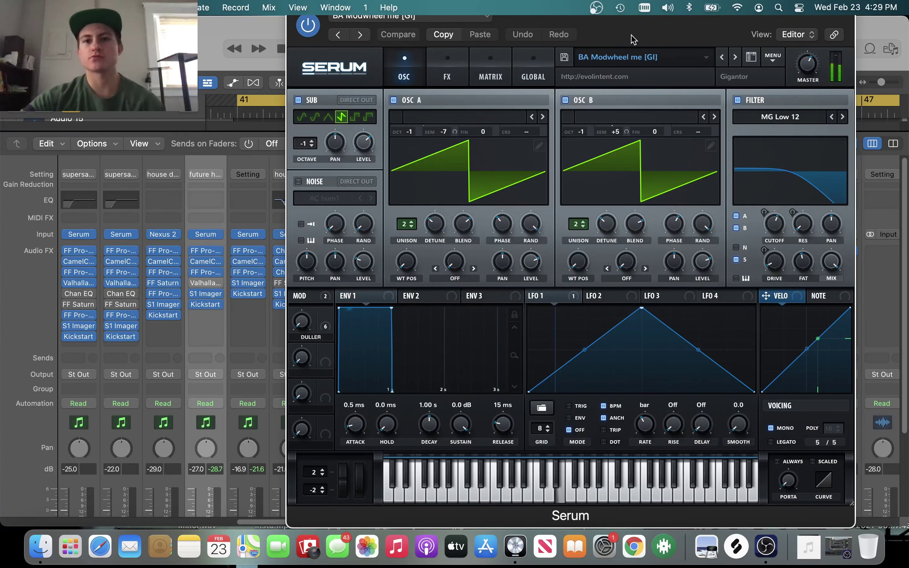
left_click_drag(632, 35, 606, 63)
left_click(380, 102)
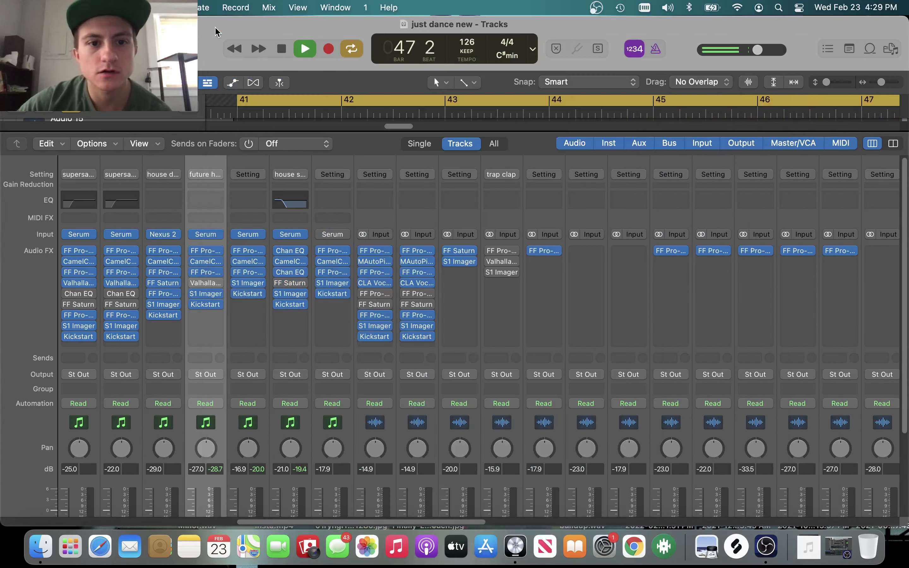
left_click(218, 30)
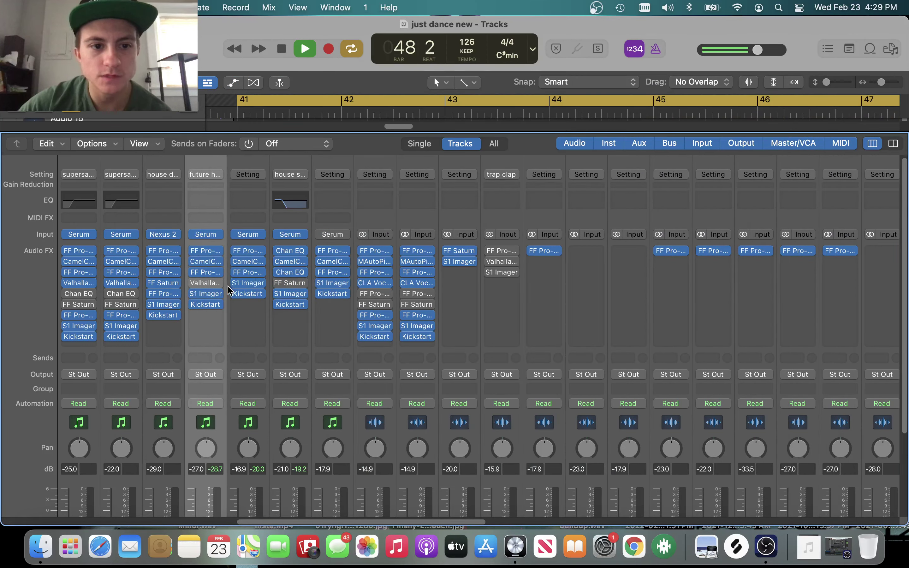
Stop playback, inspect the Pro-Q 3 low cut on the first "BA Modwheel me [GI]" track and return to the arrangement.
key("space")
left_click(205, 251)
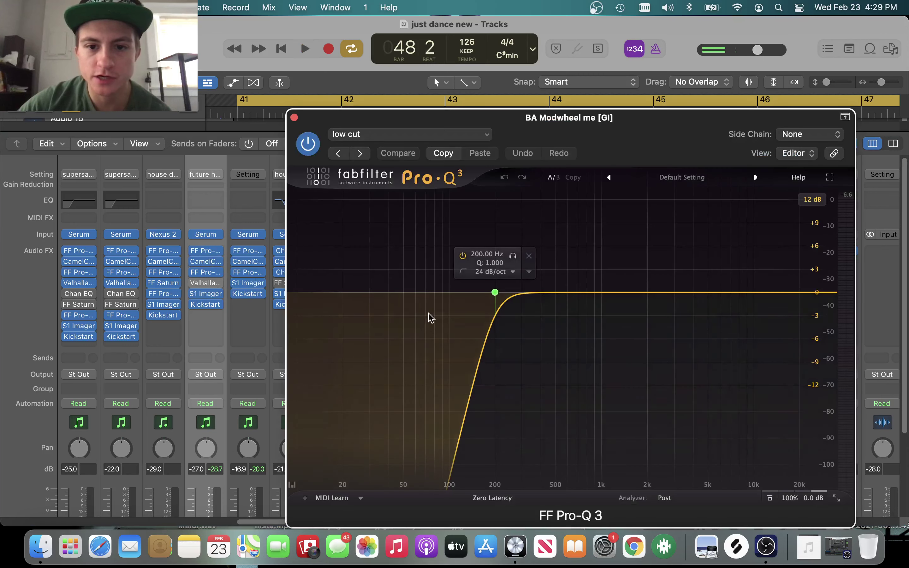
left_click(294, 117)
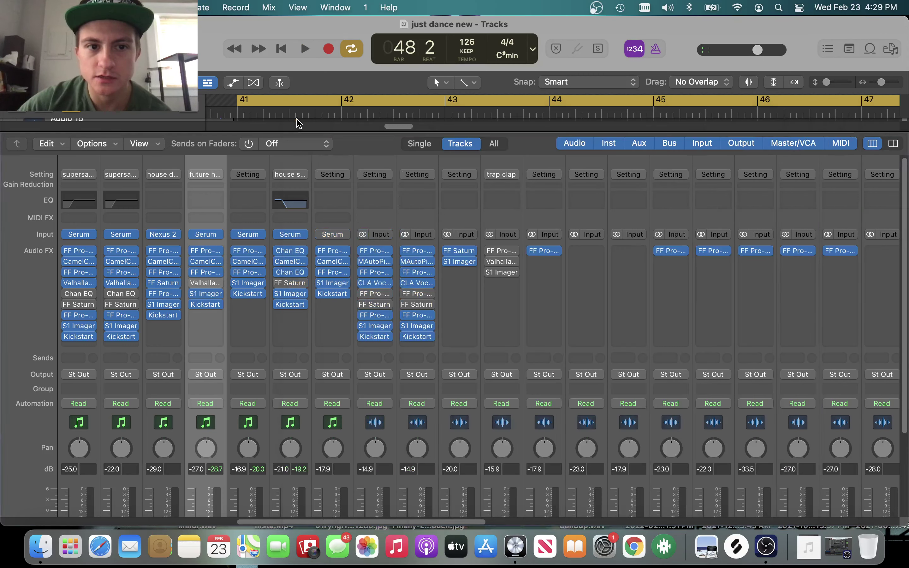
key("x")
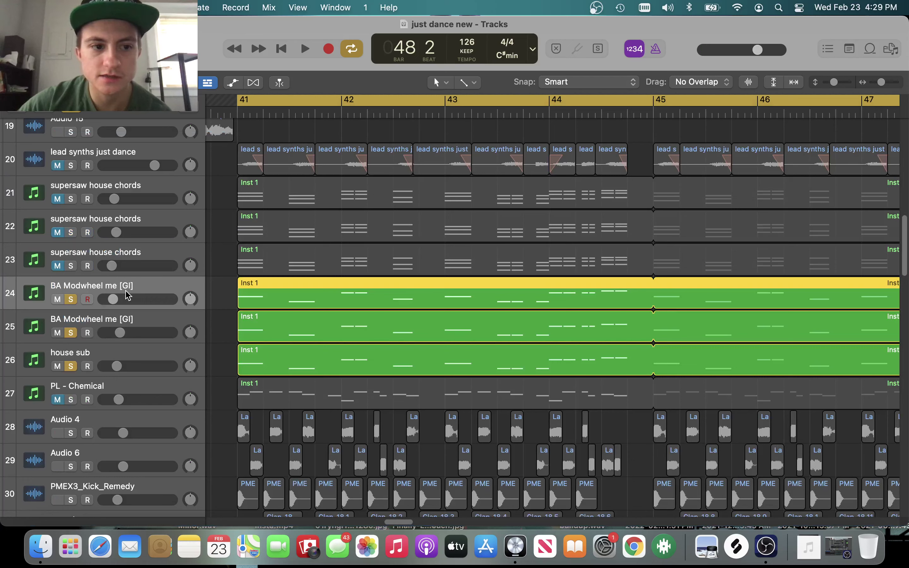
Show the mixer and inspect both Pro-Q 3 equalizers on the second "BA Modwheel me [GI]" track, closing each one.
key("x")
key("x")
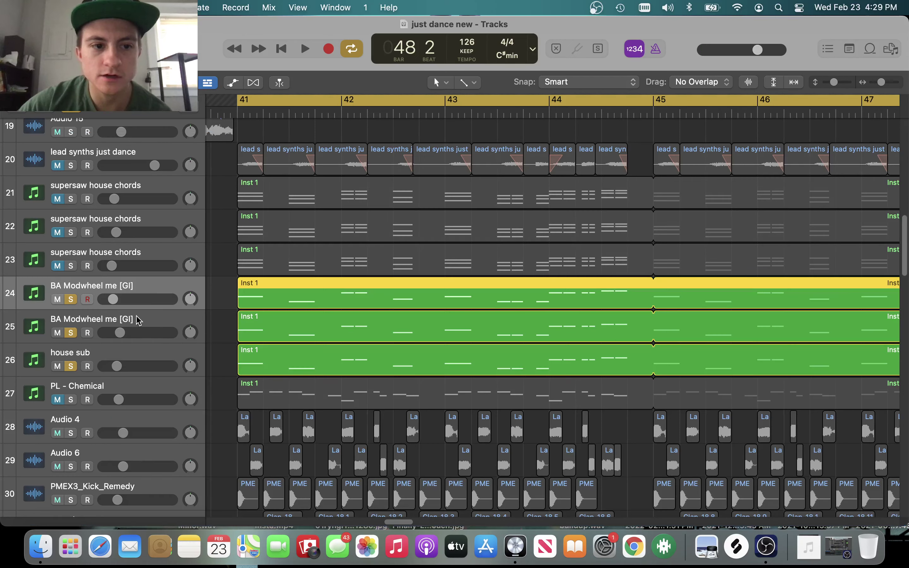
key("x")
left_click(249, 251)
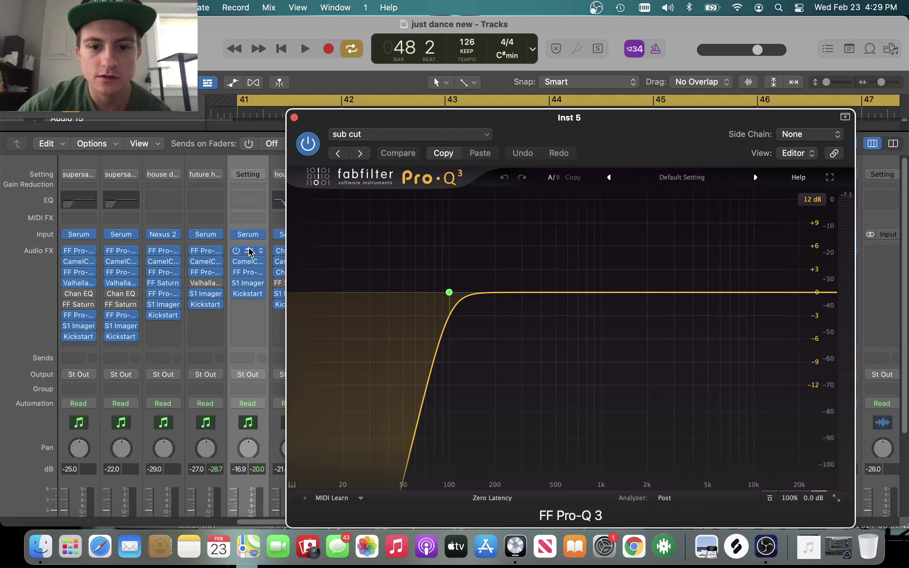
mouse_move(420, 300)
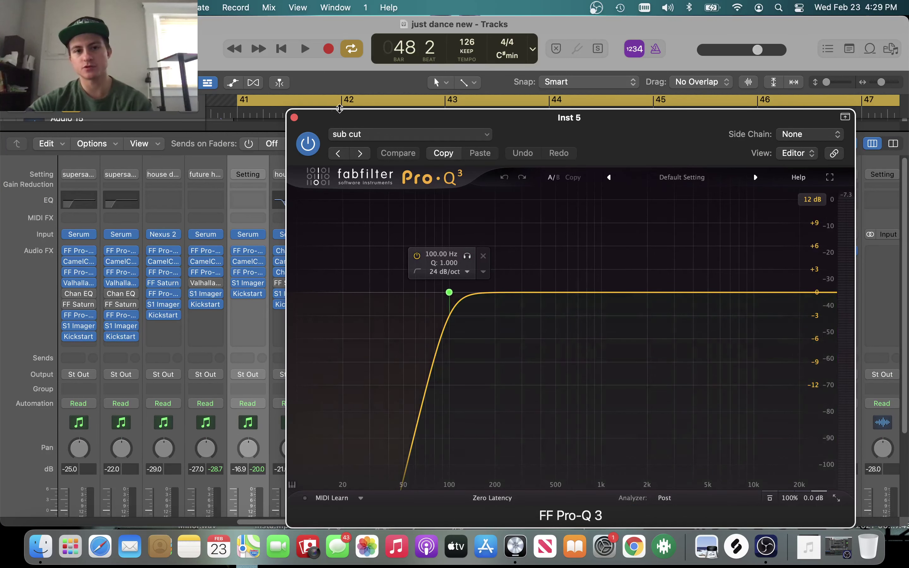
left_click(295, 118)
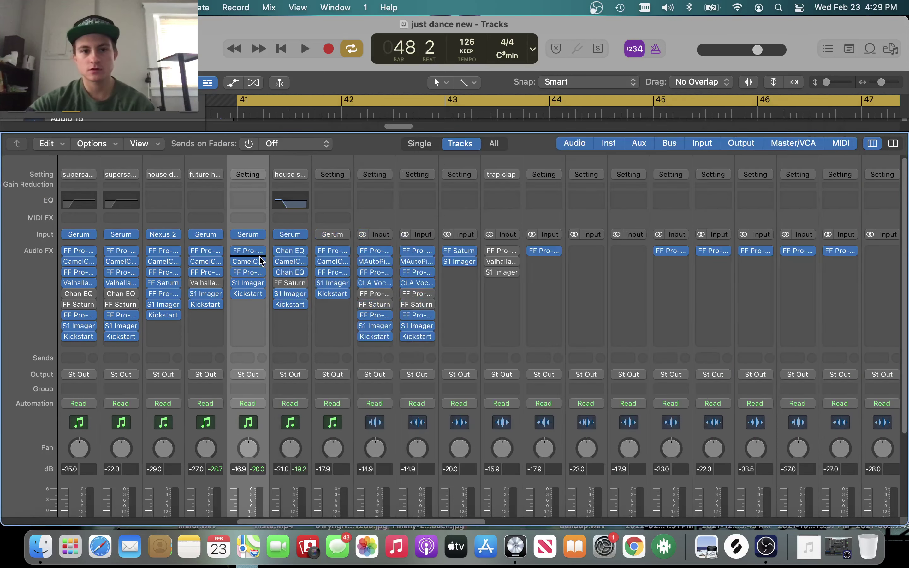
left_click(248, 272)
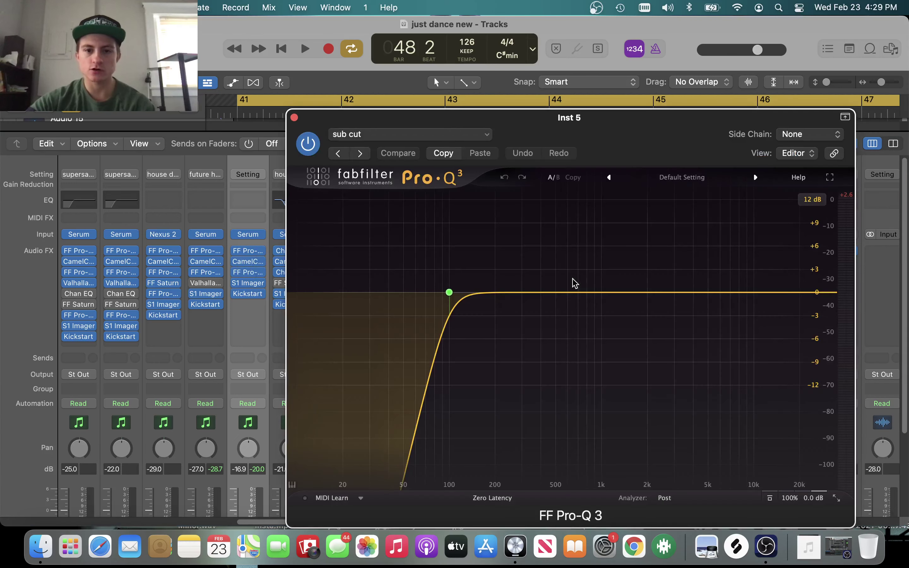
left_click(294, 118)
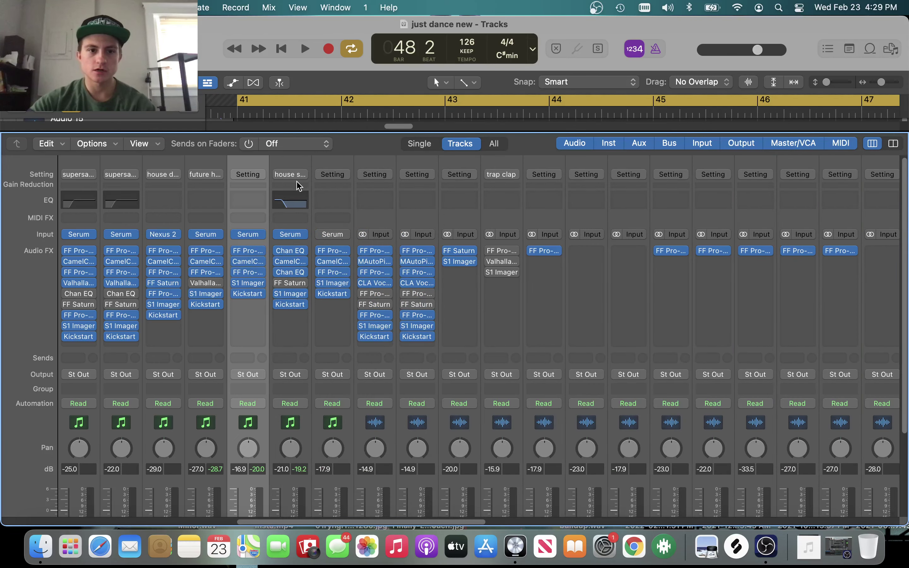
Check the S1 Imager and Kickstart on the second "BA Modwheel me [GI]" track, then return to the arrangement.
left_click(250, 284)
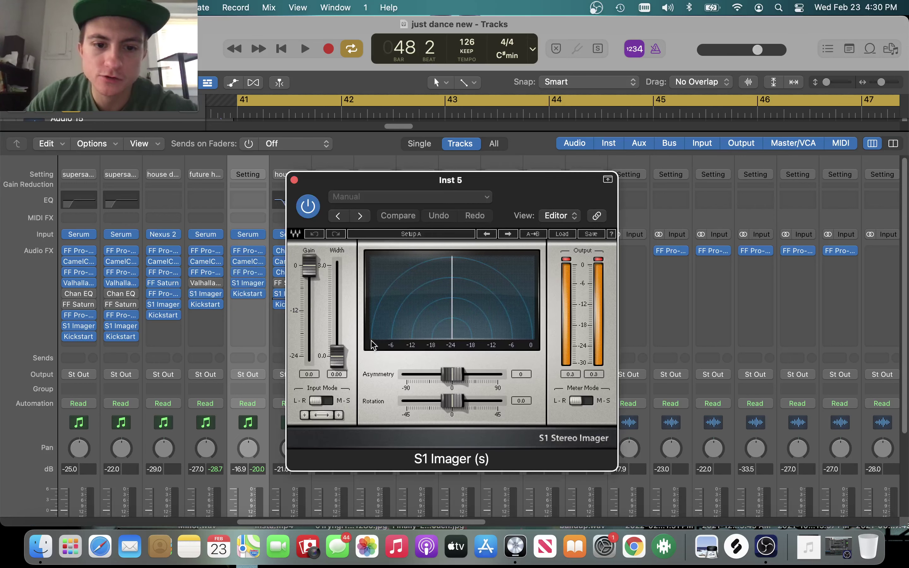
left_click(294, 180)
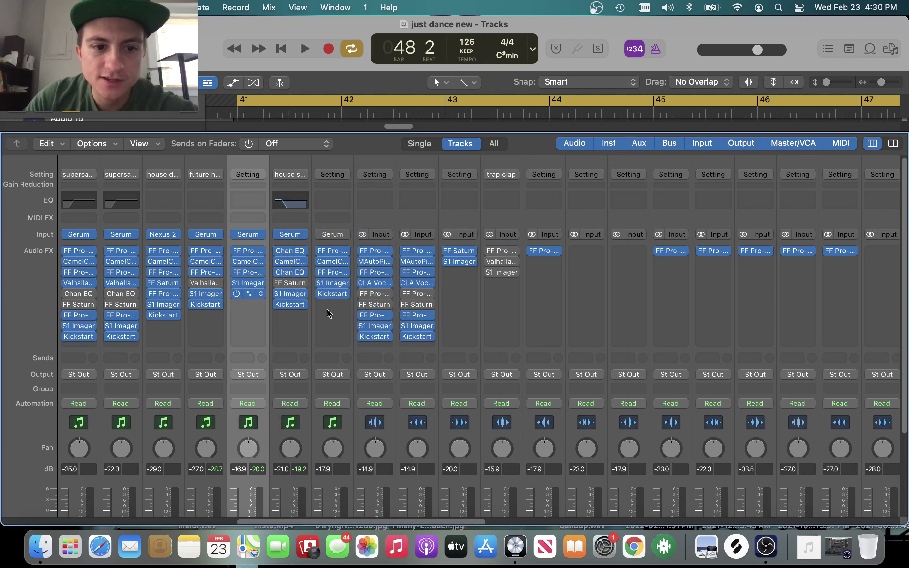
left_click(248, 293)
left_click(295, 180)
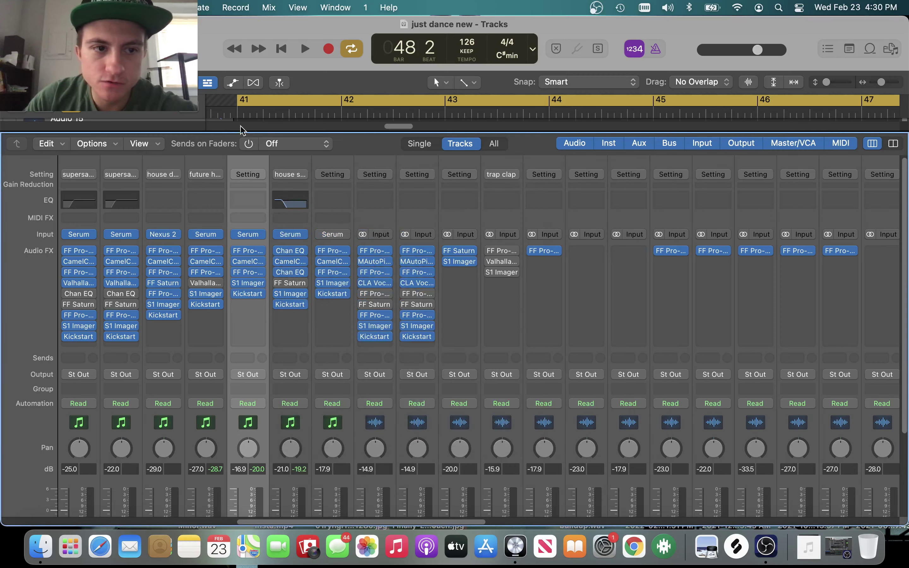
key("x")
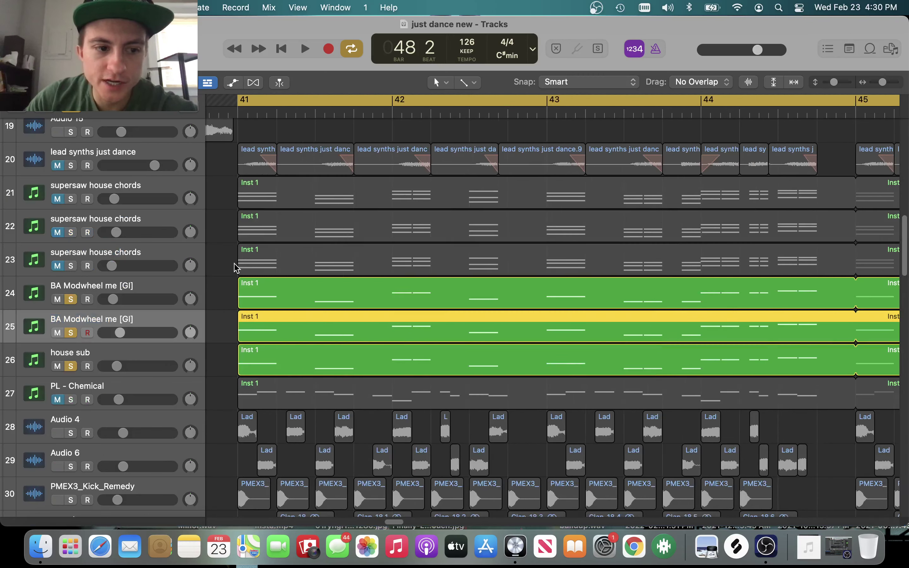
View the first "BA Modwheel me [GI]" region's notes in the Piano Roll, then close the editor.
scroll(214, 362, "down", 2)
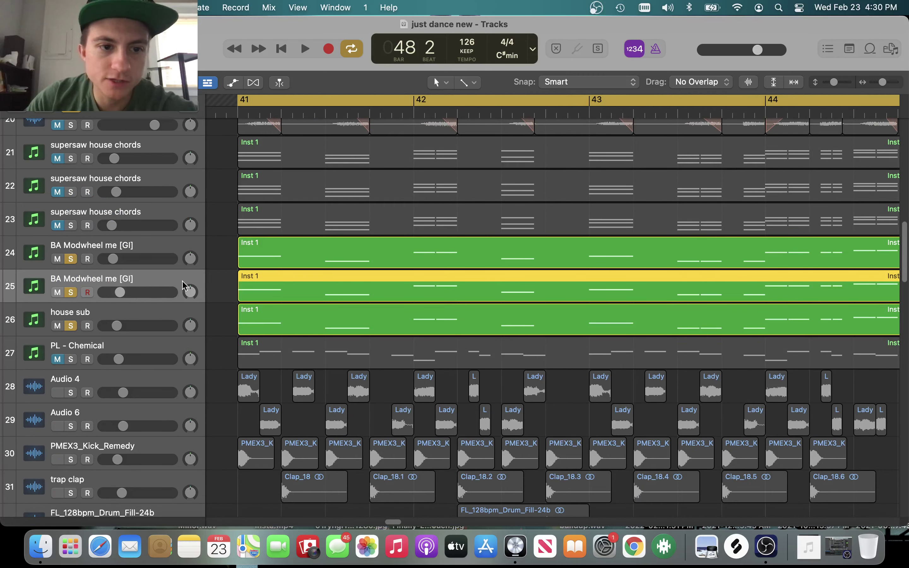
left_click(273, 256)
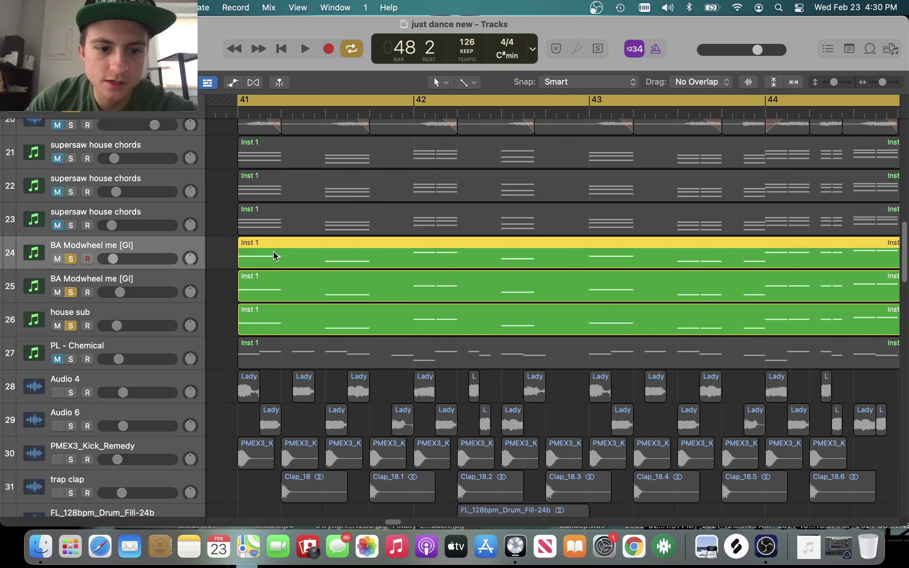
double_click(273, 254)
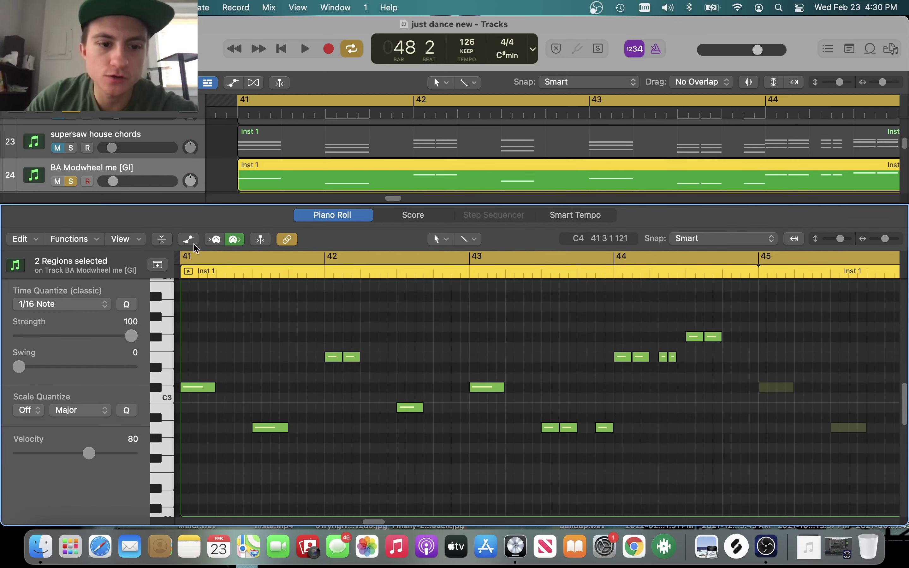
key("e")
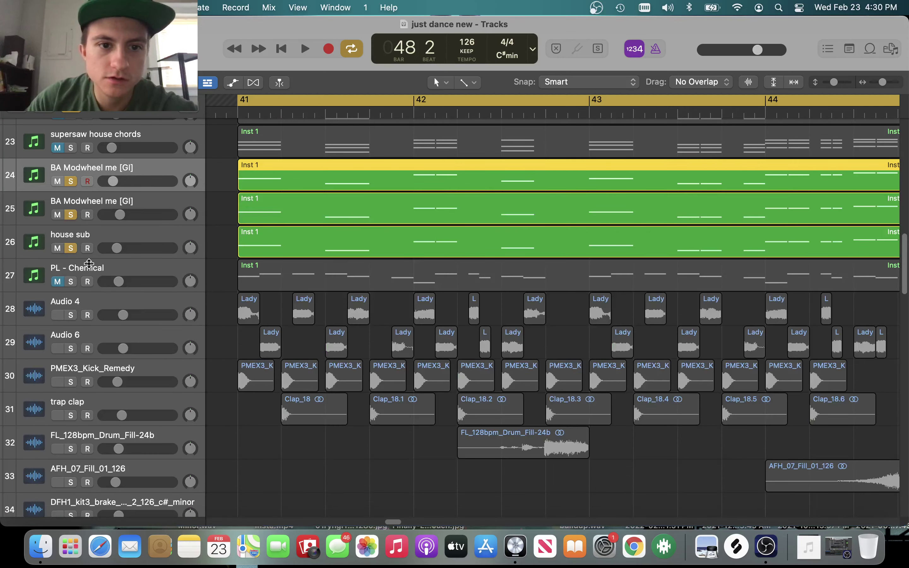
Play the first "BA Modwheel me [GI]" track alone from bar 41, add the second to the solo during playback, then stop.
left_click(72, 247)
left_click(70, 215)
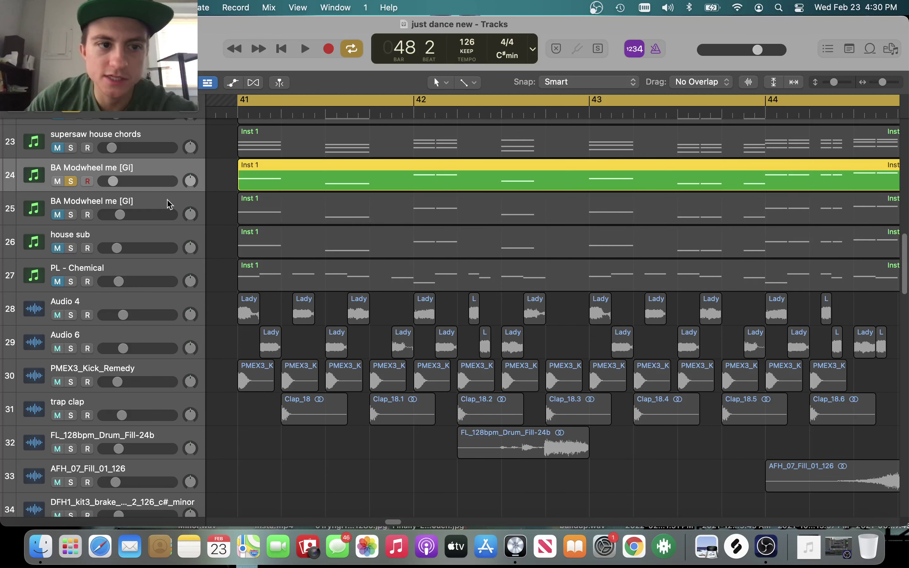
key("space")
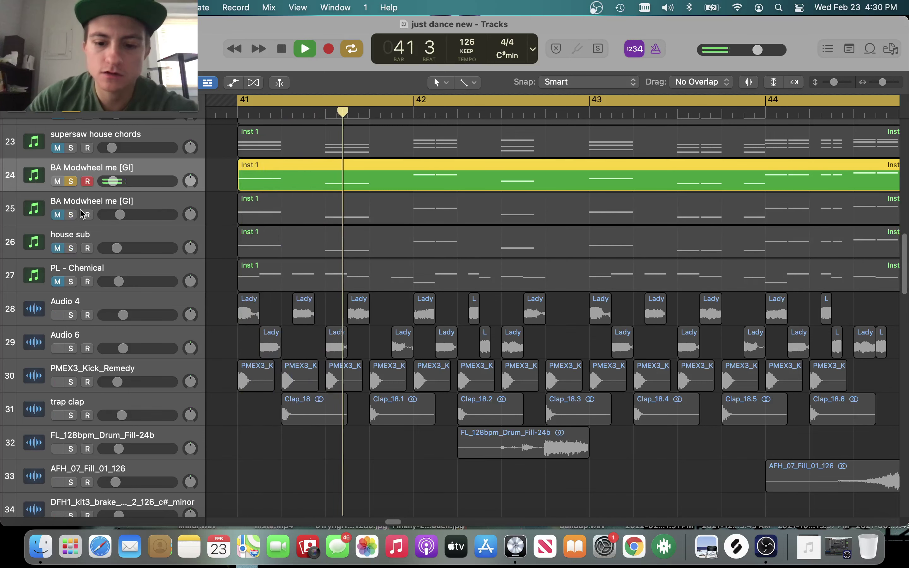
left_click(72, 215)
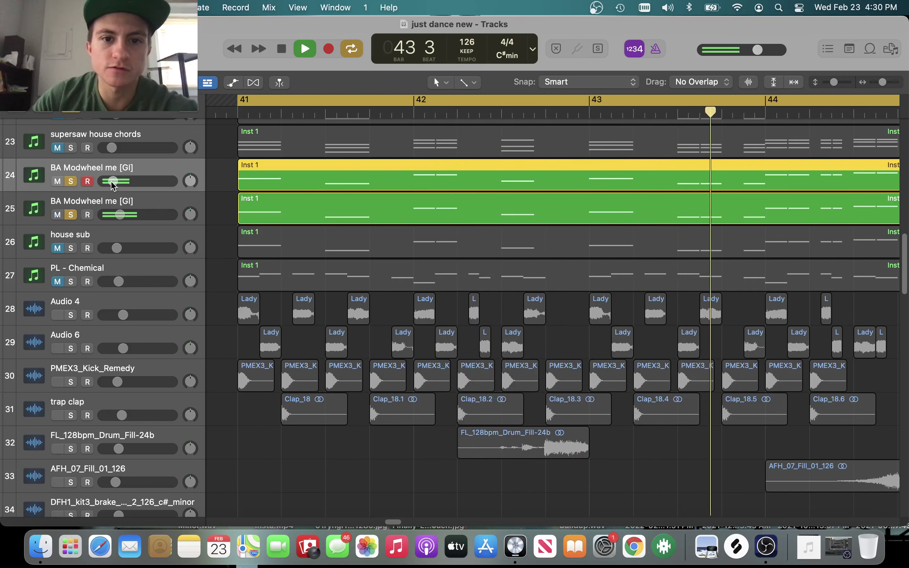
key("space")
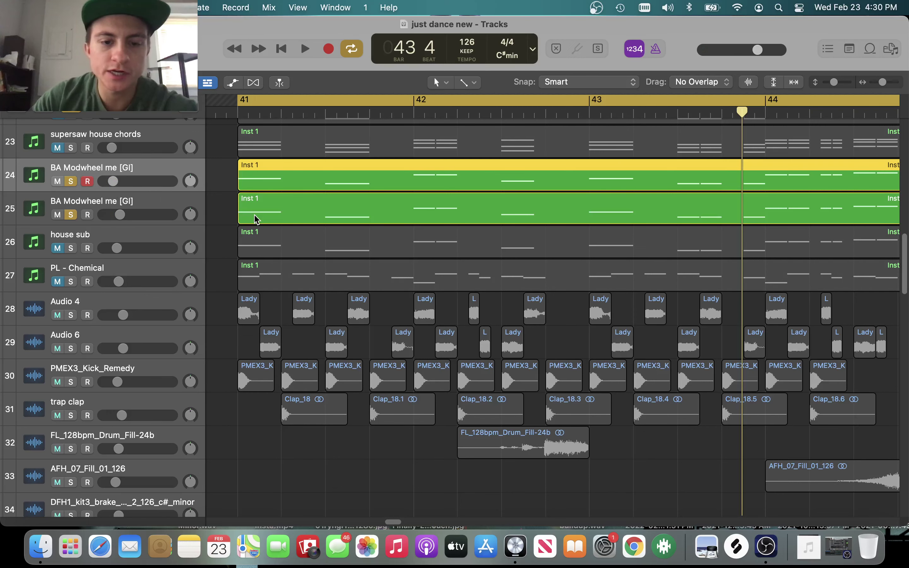
Inspect the S1 Imager on the first "BA Modwheel me [GI]" track in the mixer, then return to the arrangement.
key("super+Right")
key("super+Left")
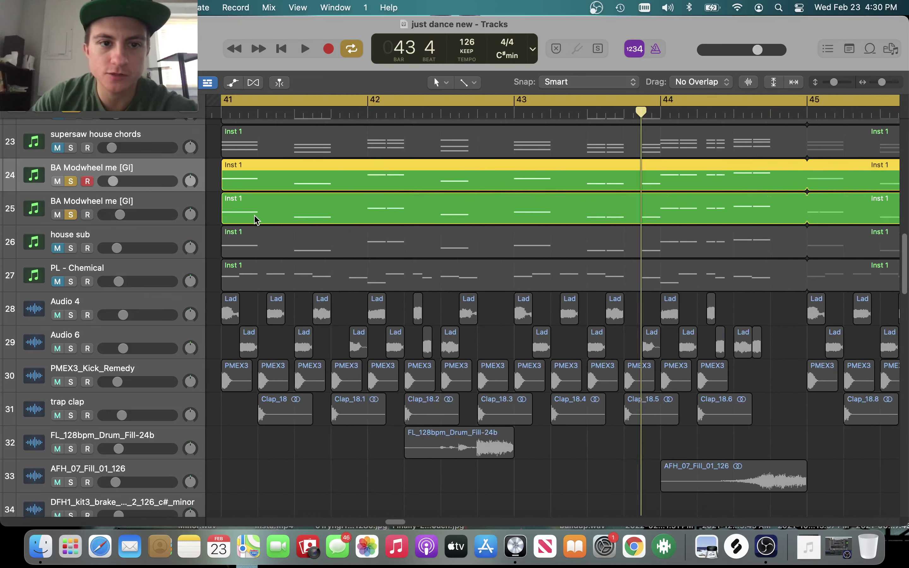
scroll(168, 182, "up", 1)
key("x")
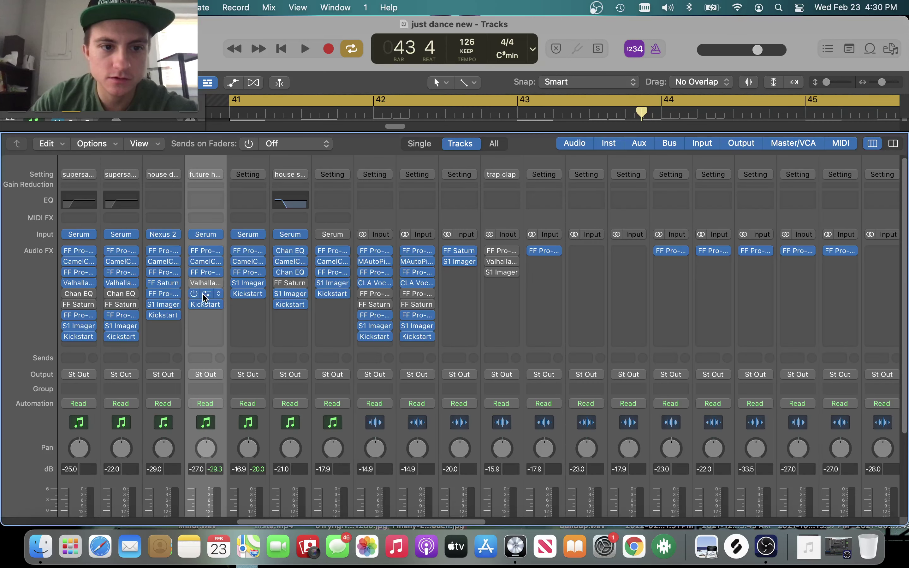
left_click(207, 293)
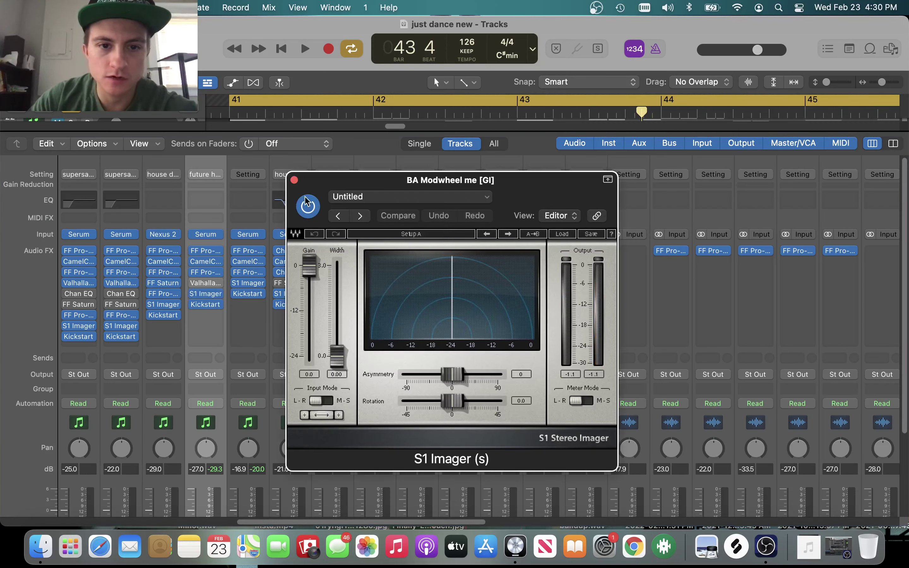
left_click(294, 180)
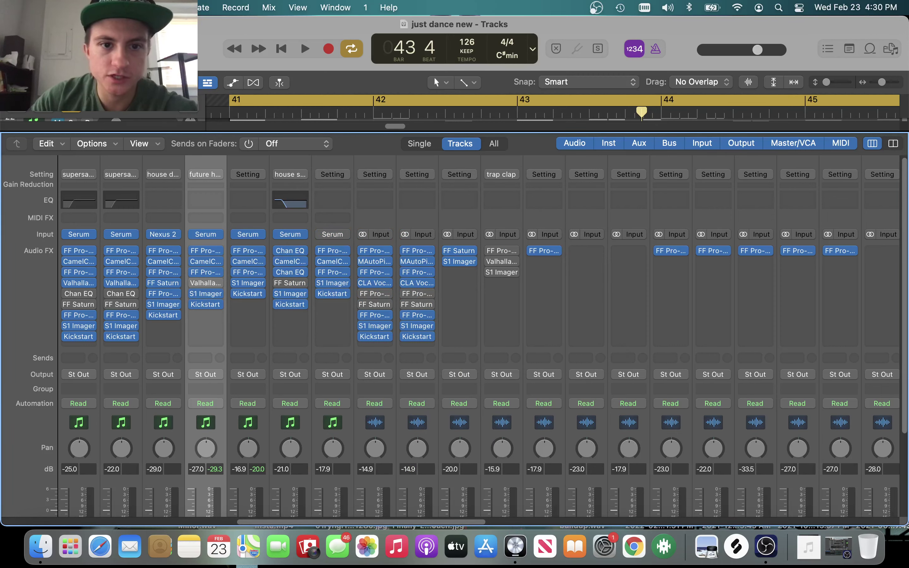
key("x")
Solo "house sub", play from bar 41 and remove the solo from both "BA Modwheel me [GI]" tracks.
left_click(102, 242)
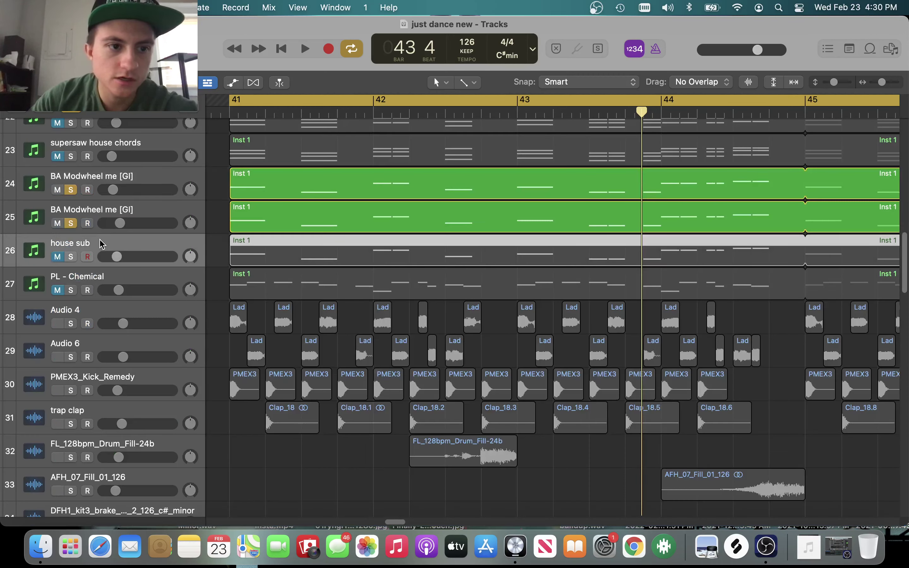
left_click(71, 257)
key("space")
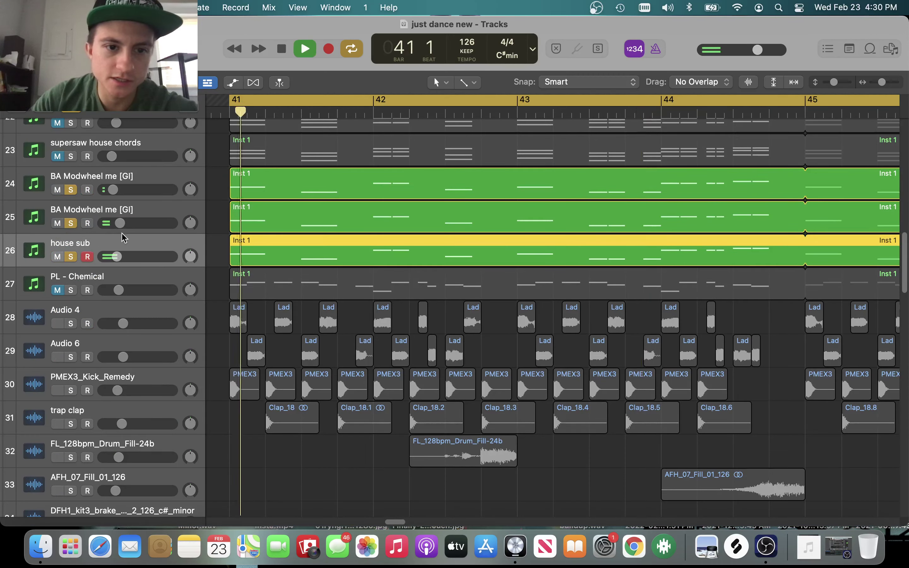
left_click(70, 223)
left_click(69, 190)
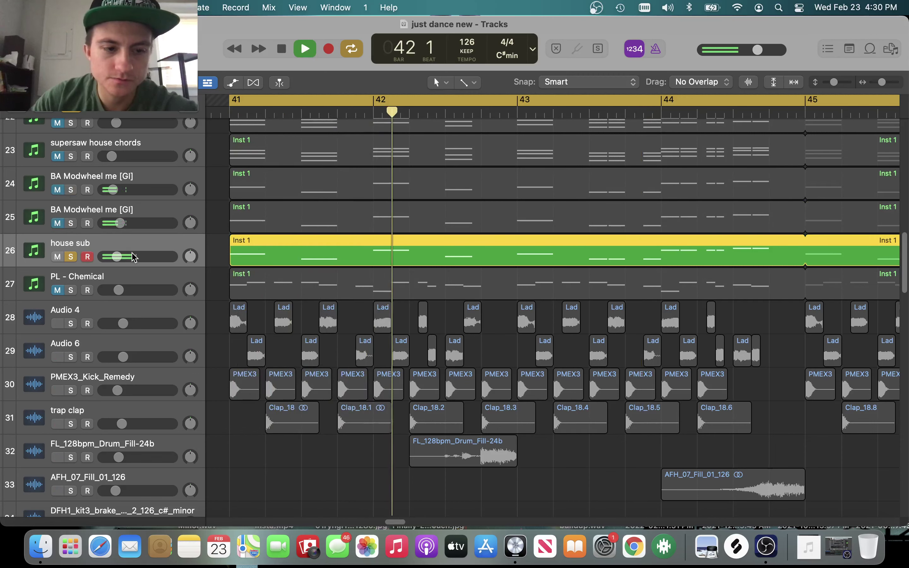
Show the mixer and inspect the "house sub" track's Serum patch during playback, then close the patch.
key("x")
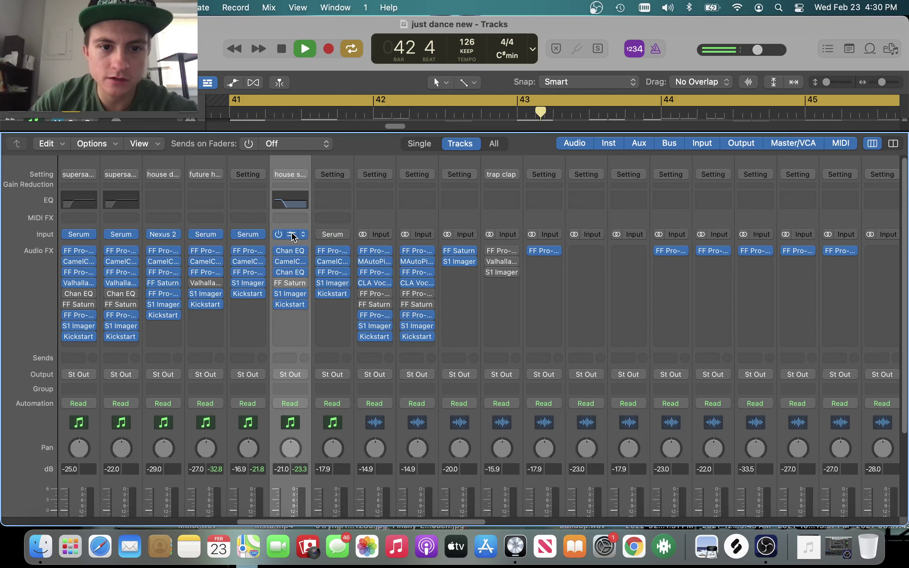
left_click(292, 235)
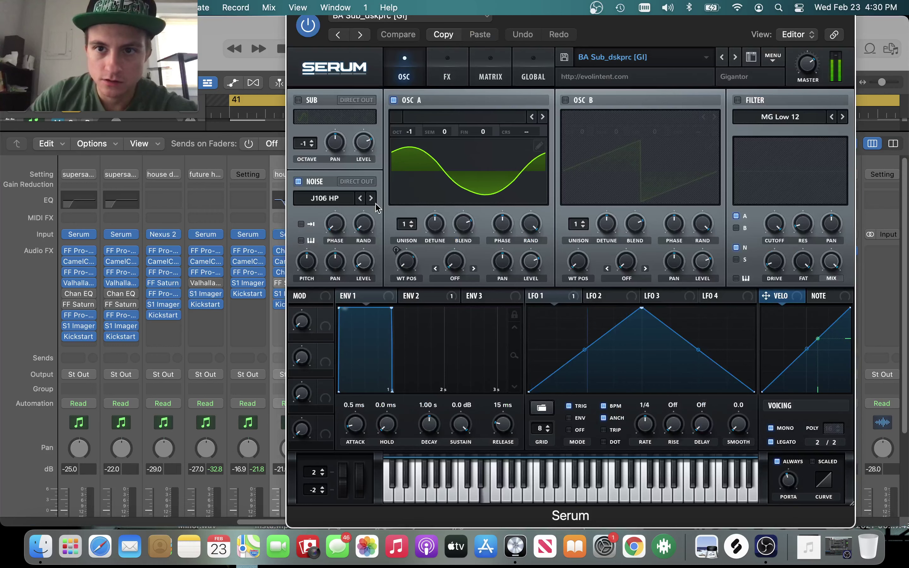
left_click_drag(638, 42, 512, 77)
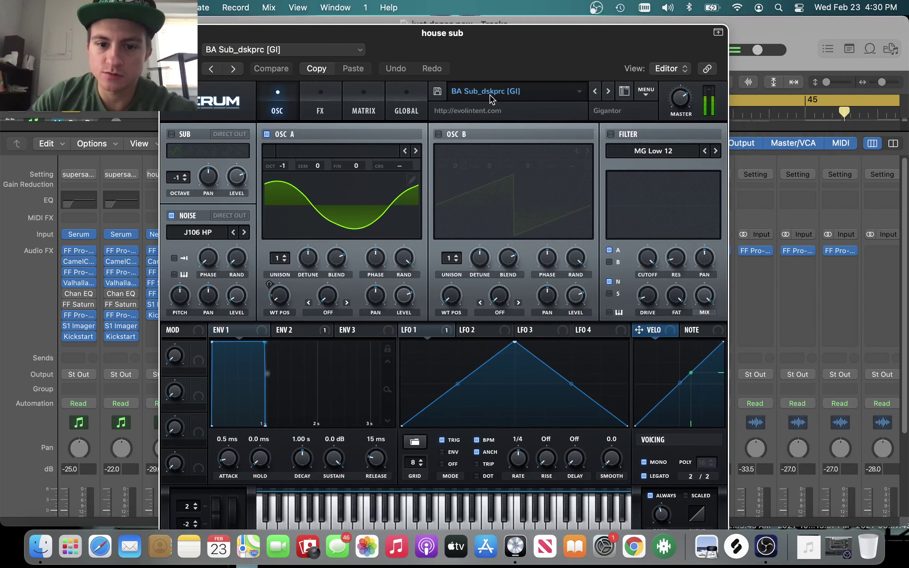
key("super+w")
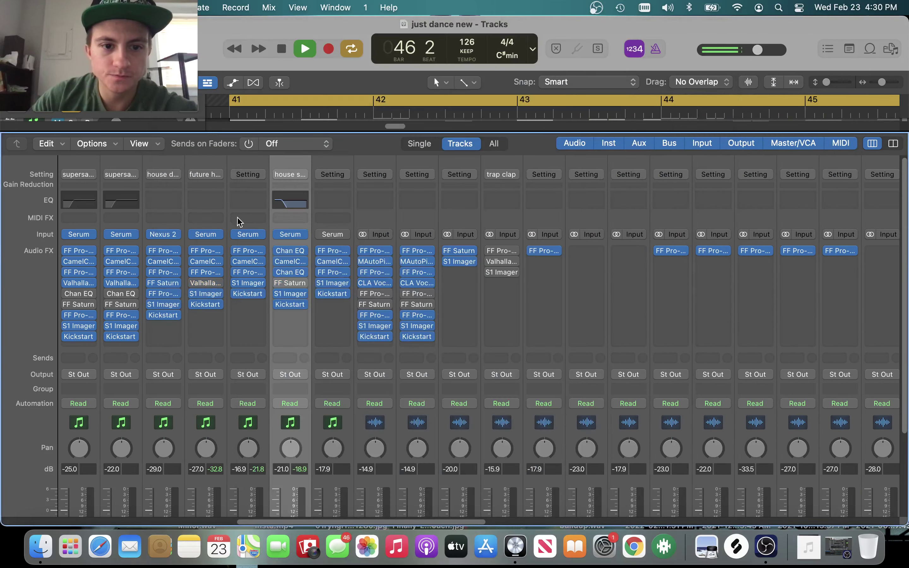
Inspect the first Channel EQ on "house sub", then return to the arrangement and stop playback.
left_click(291, 252)
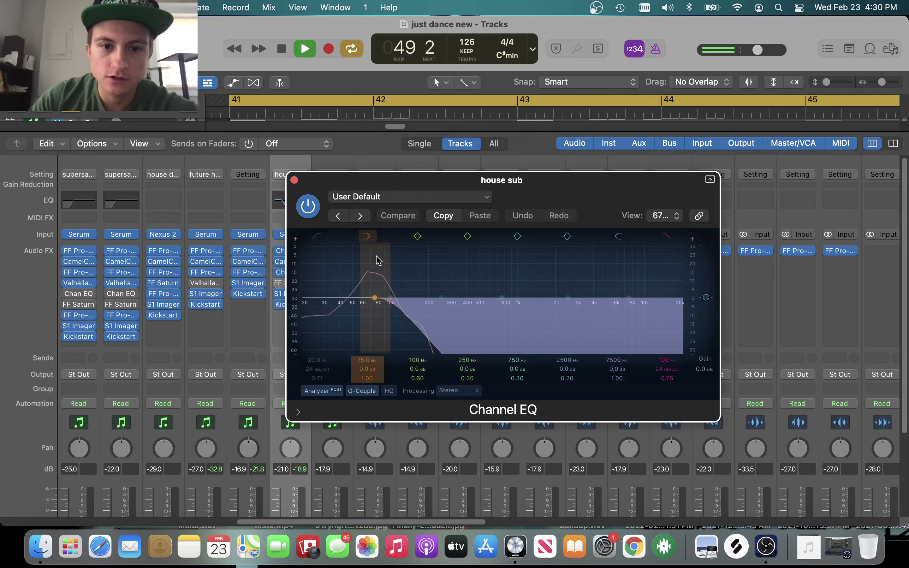
left_click(294, 180)
key("x")
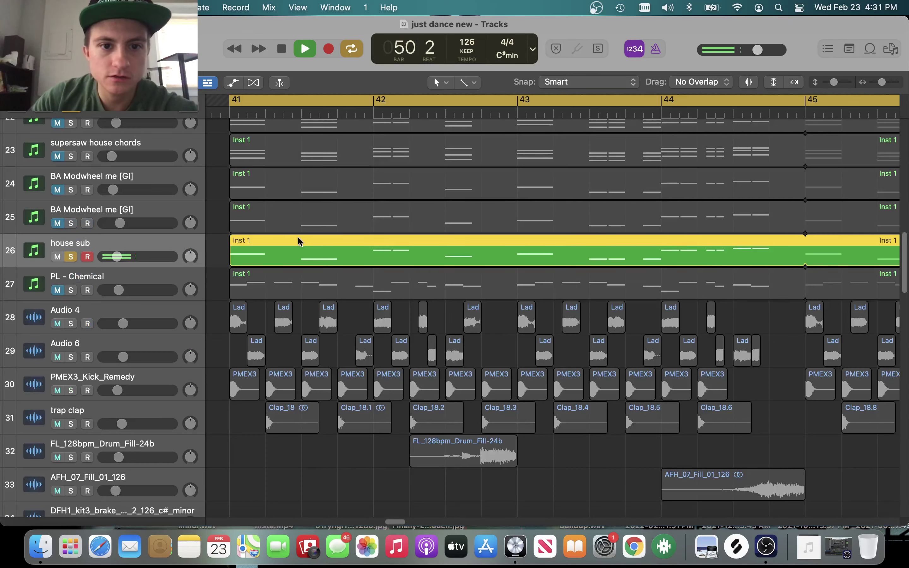
key("space")
Remove the solo from the "house sub" track and mute it.
scroll(87, 125, "up", 3)
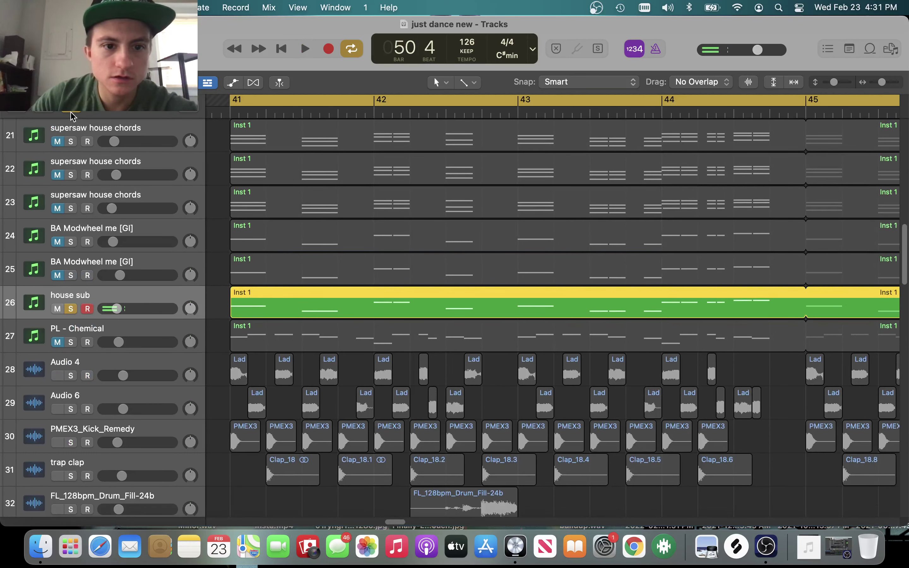
key("s")
scroll(185, 256, "up", 5)
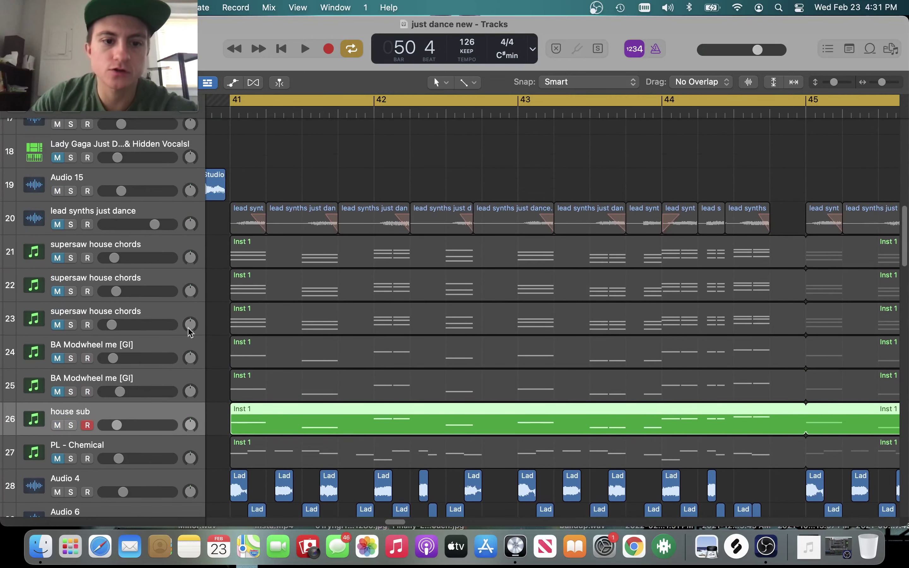
left_click(58, 426)
Solo the "lead synths just dance" track and examine its chopped audio regions from bar 41 to bar 45.
scroll(69, 268, "up", 2)
left_click(71, 261)
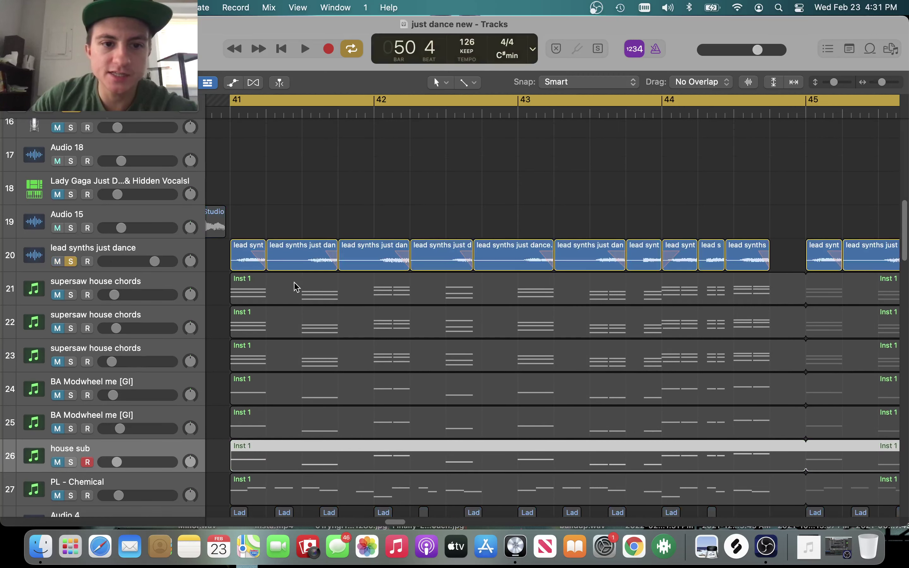
key("super+Right")
key("super+Right")
key("super+Right")
key("super+Right")
key("super+Right")
key("super+Right")
key("super+Right")
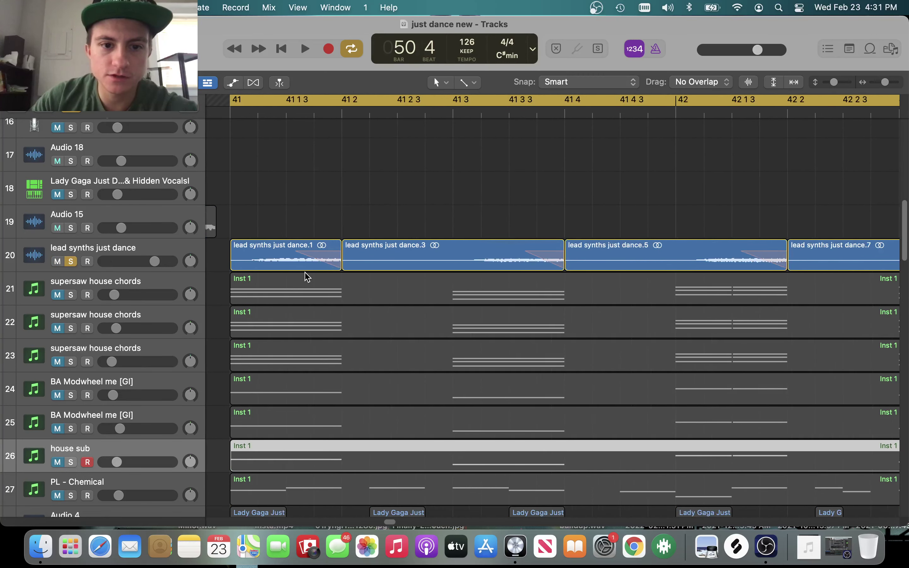
key("super+Right")
key("super+Right")
key("super+Right")
key("super+Right")
key("super+Left")
key("super+Left")
key("super+Left")
key("super+Left")
key("super+Left")
key("super+Left")
key("super+Left")
key("super+Left")
key("super+Left")
key("super+Left")
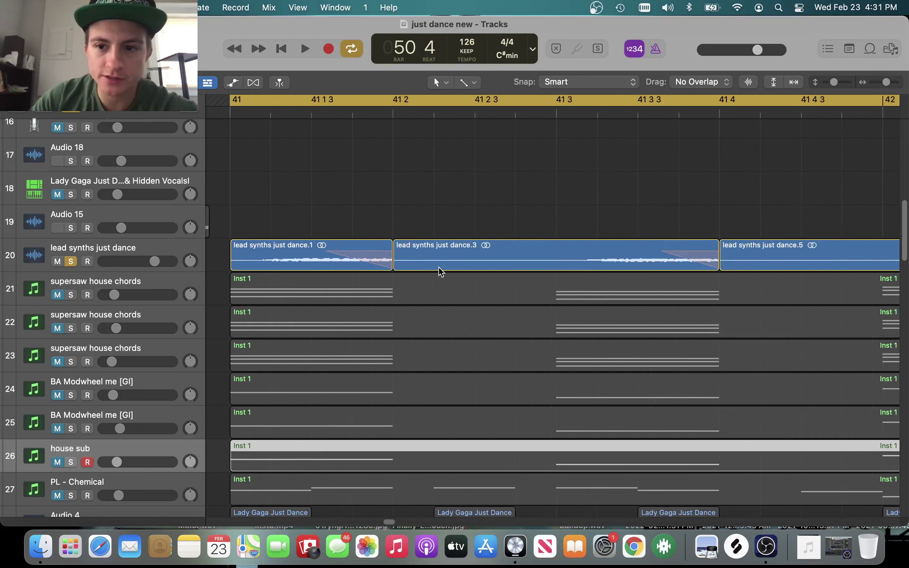
key("super+Right")
key("super+Right")
key("super+Right")
key("super+Right")
key("super+Right")
key("super+Right")
key("super+Right")
key("super+Right")
key("super+Right")
key("super+Right")
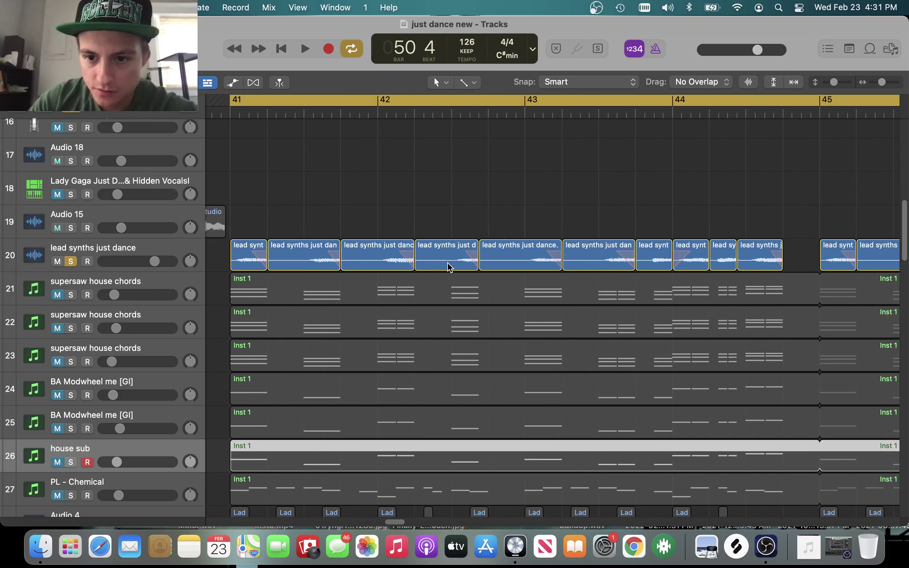
Check the fade type at the end of the first "lead synths just dance" region without changing it.
key("super+Right")
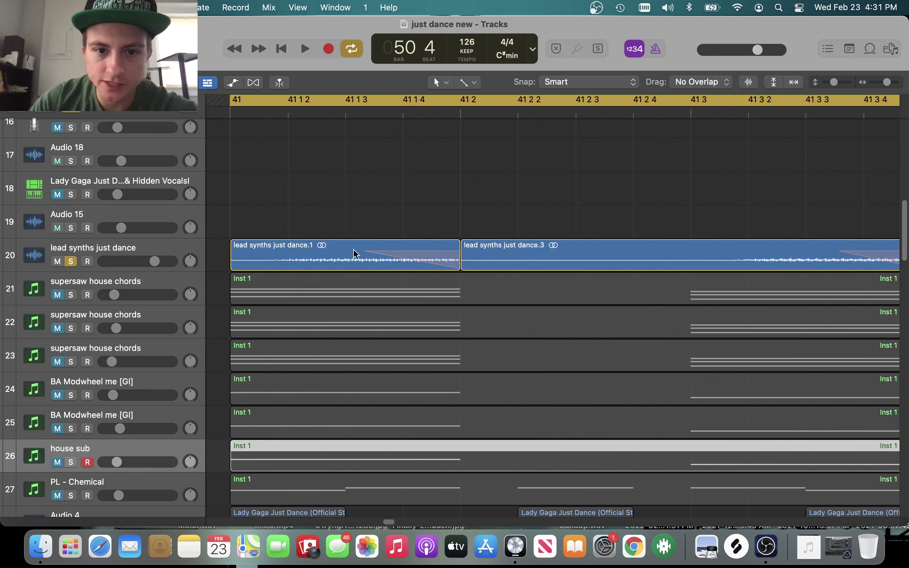
right_click(440, 262)
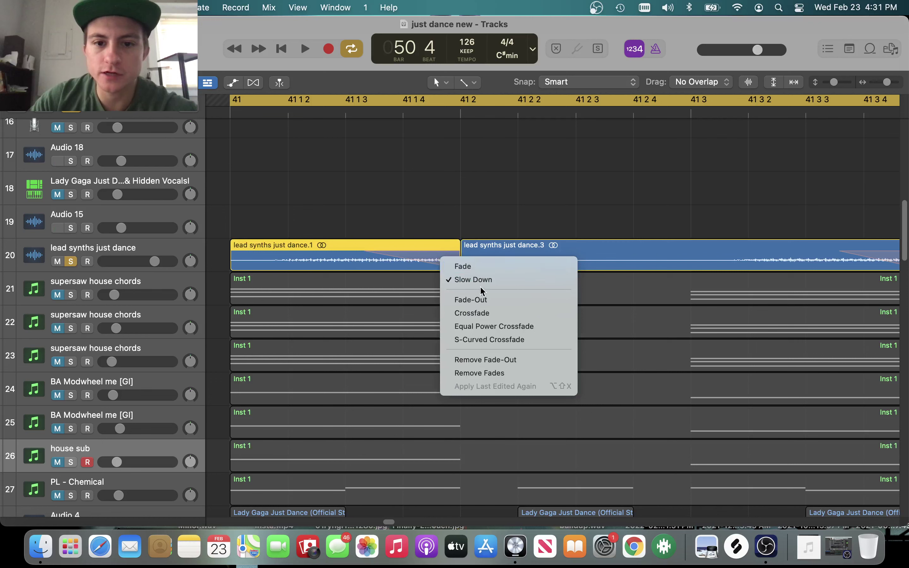
left_click(375, 214)
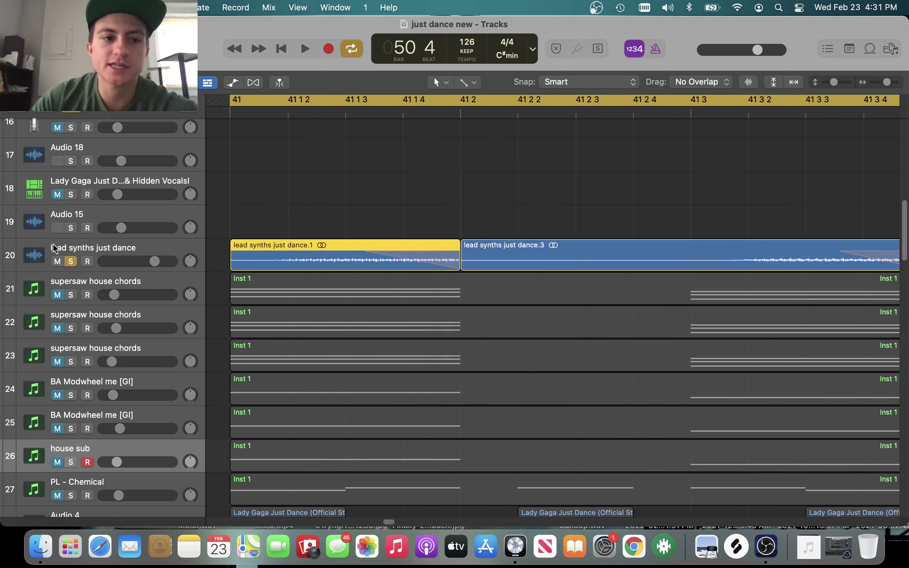
Raise the system volume and briefly play the soloed lead synths from bar 41, then stop playback.
left_click(71, 261)
left_click(71, 261)
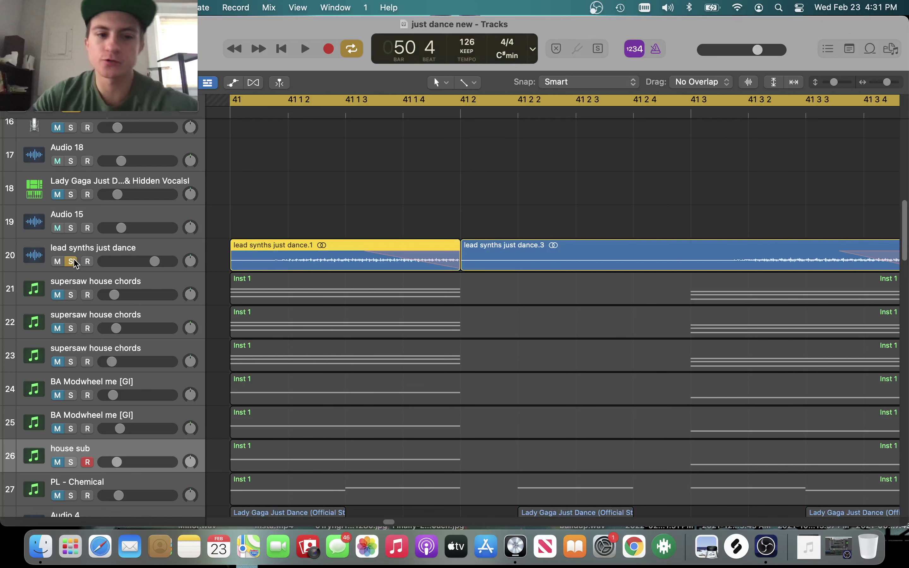
key("XF86AudioRaiseVolume")
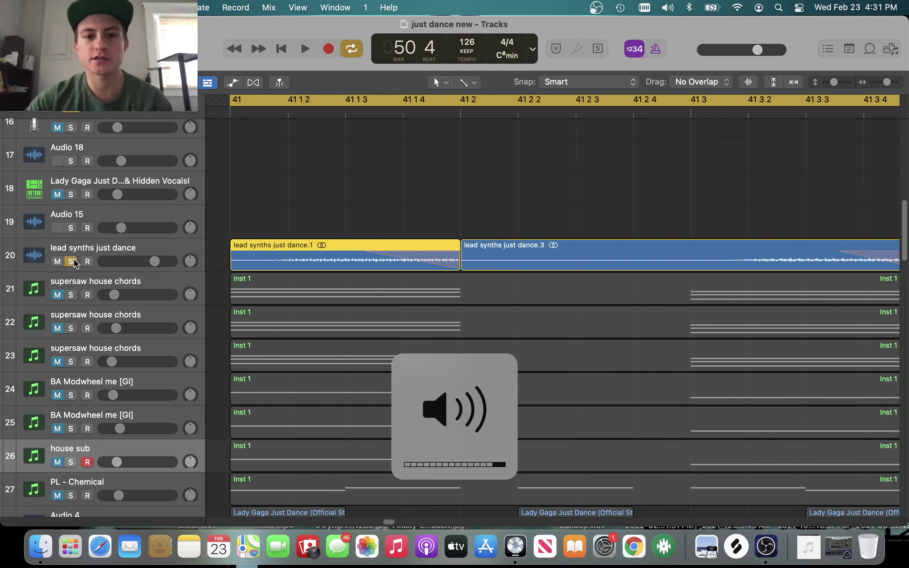
key("space")
key("space")
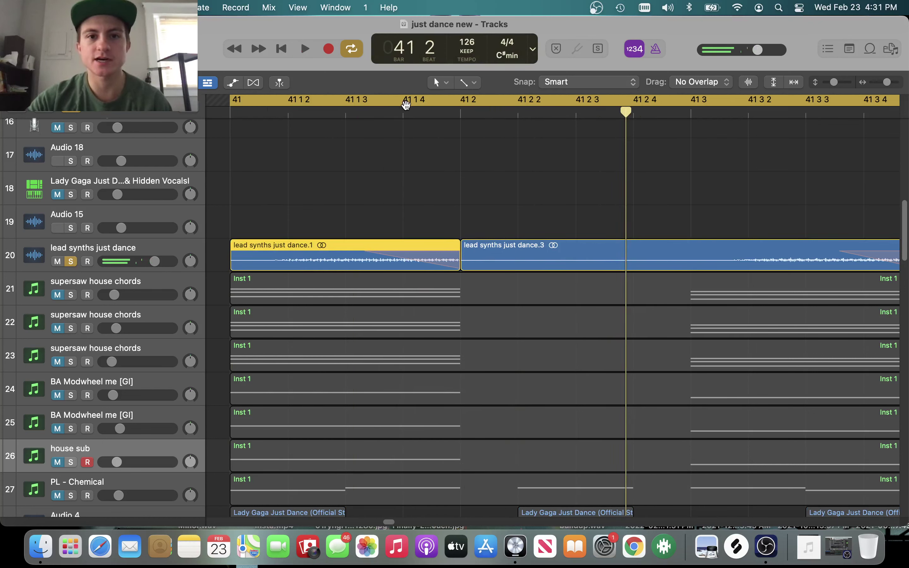
key("space")
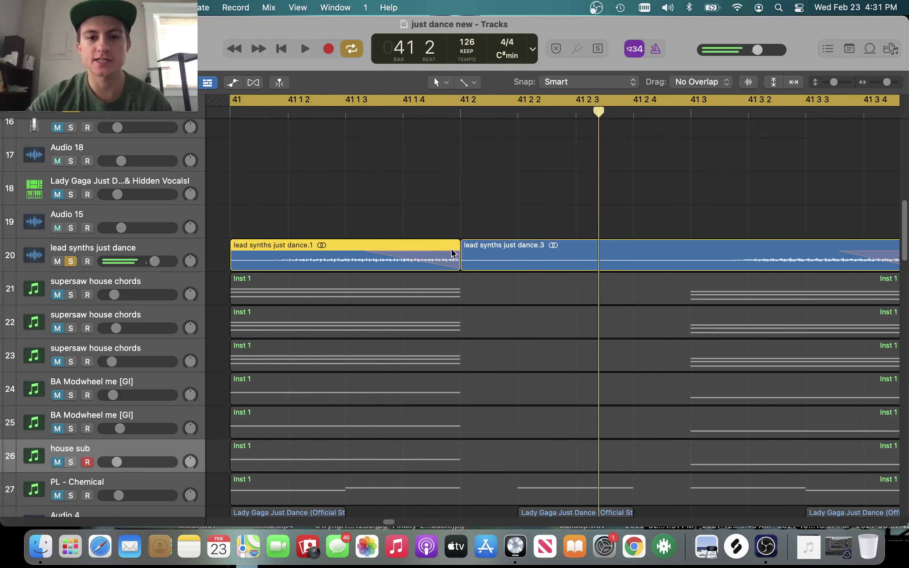
Inspect the first lead synth region's fade options again, leaving Slow Down selected.
right_click(442, 261)
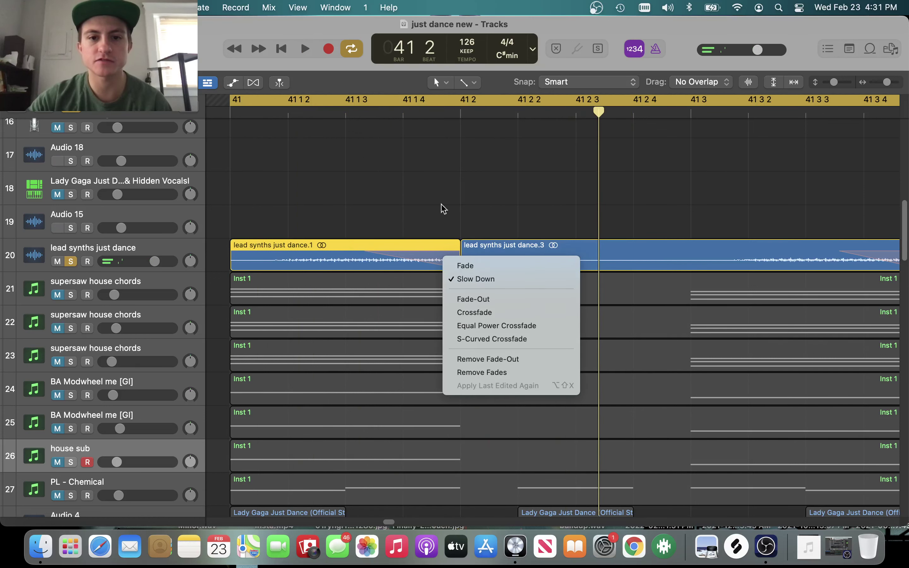
left_click(443, 194)
key("super+Left")
key("super+Left")
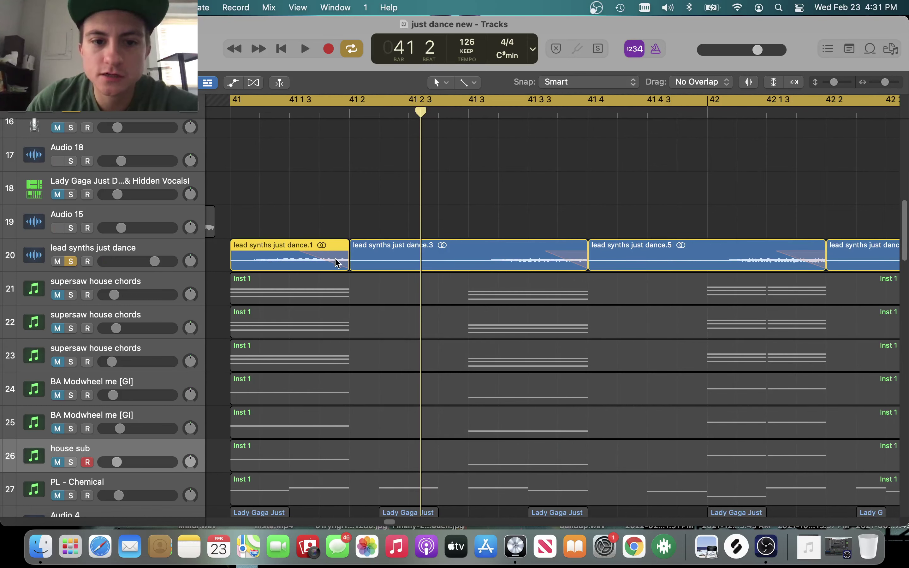
Compare the end fades of the lead synth regions up to bar 43 and recheck the first region's fade type.
scroll(338, 262, "down", 3)
scroll(338, 263, "up", 2)
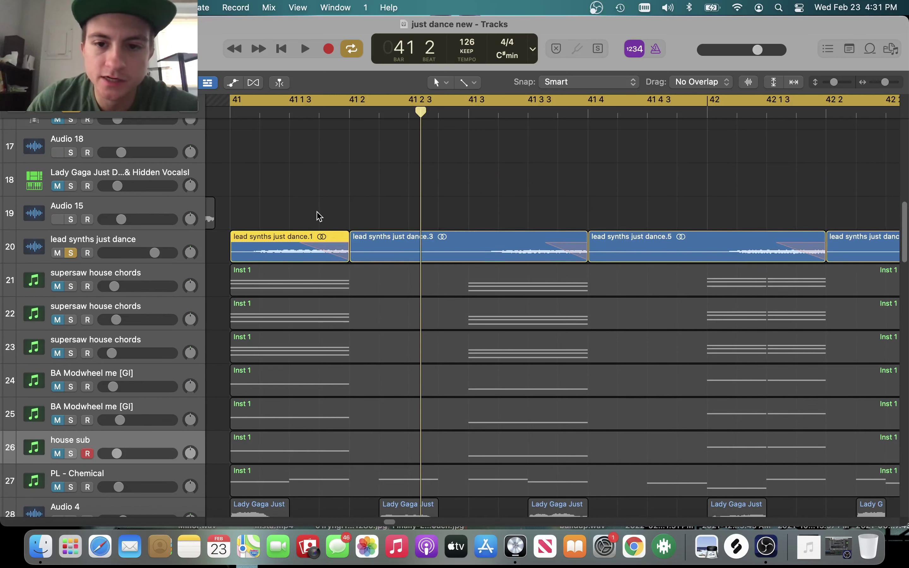
scroll(318, 217, "up", 3)
scroll(338, 229, "down", 3)
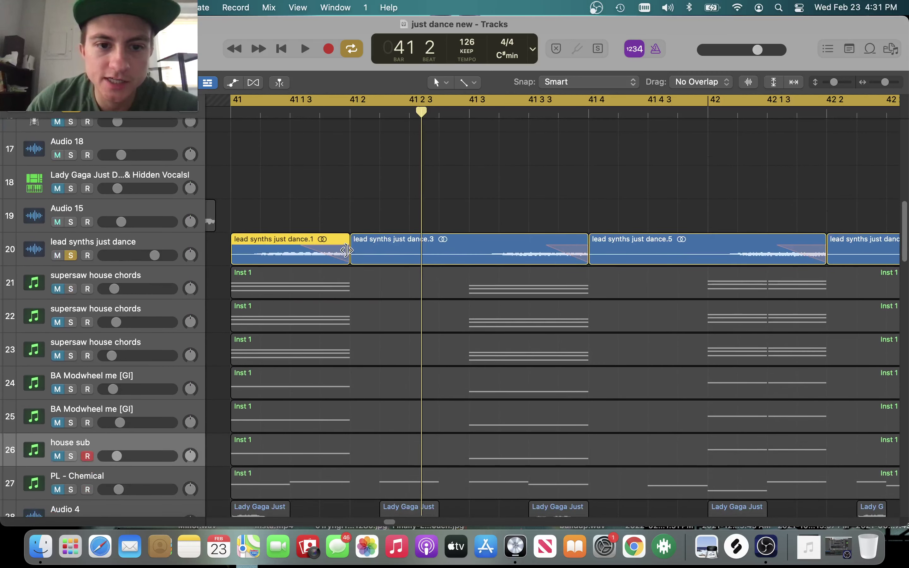
scroll(346, 250, "up", 3)
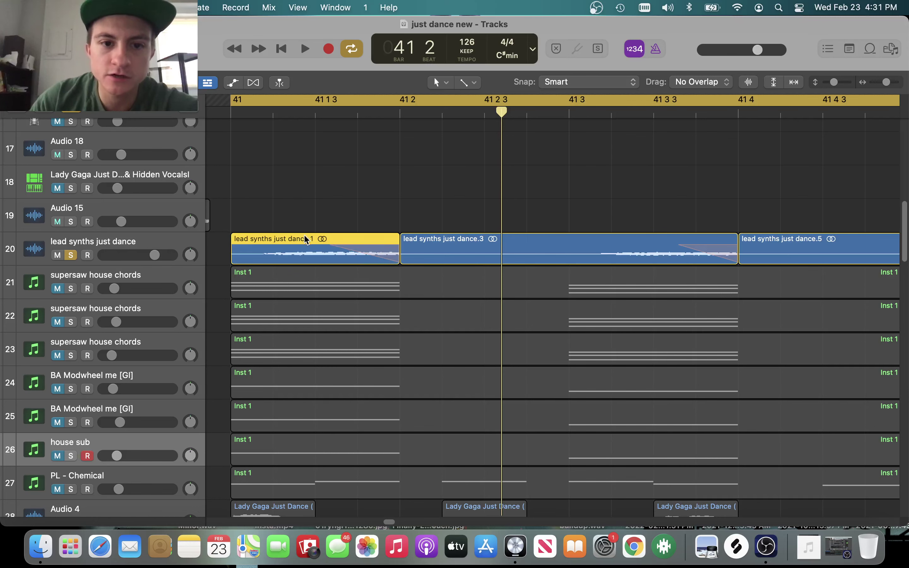
scroll(609, 277, "right", 5)
scroll(598, 248, "right", 5)
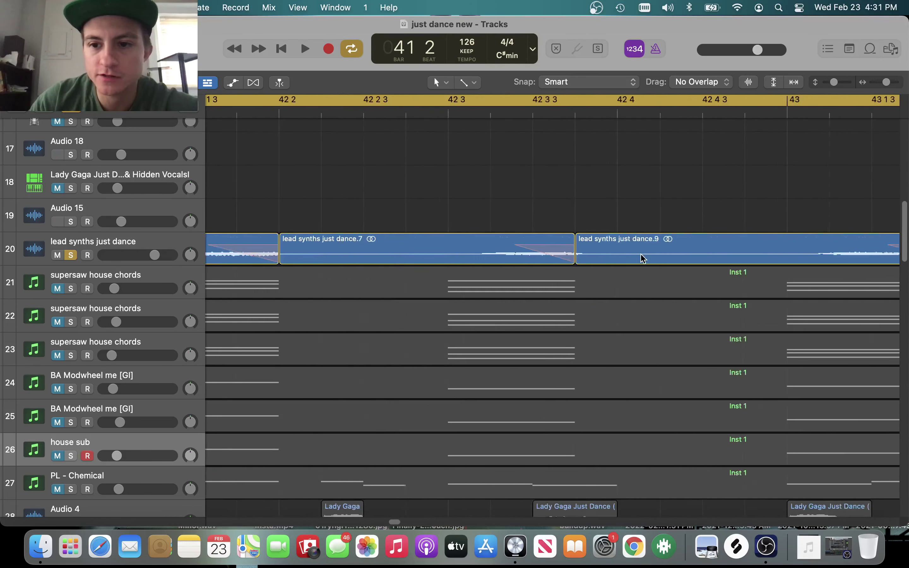
scroll(464, 258, "left", 5)
scroll(403, 257, "left", 2)
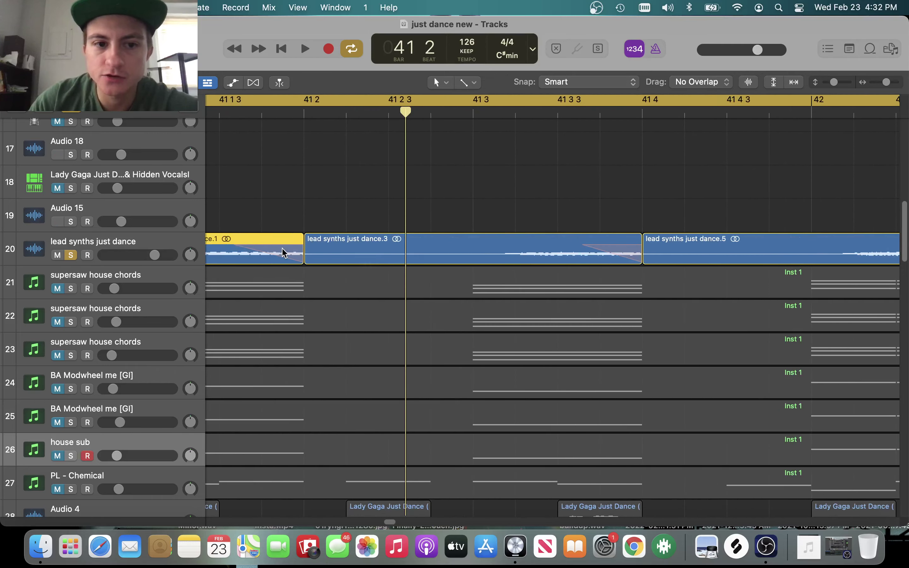
right_click(284, 249)
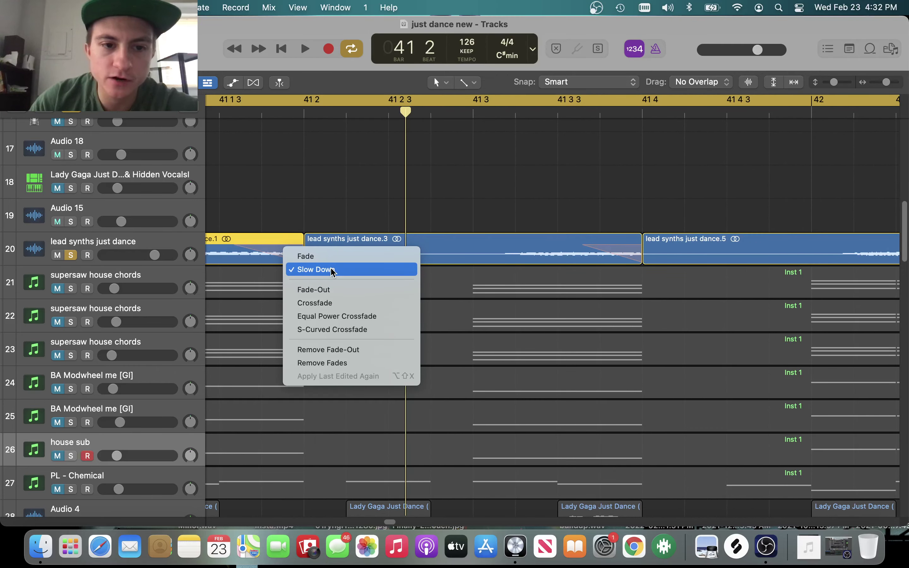
left_click(670, 205)
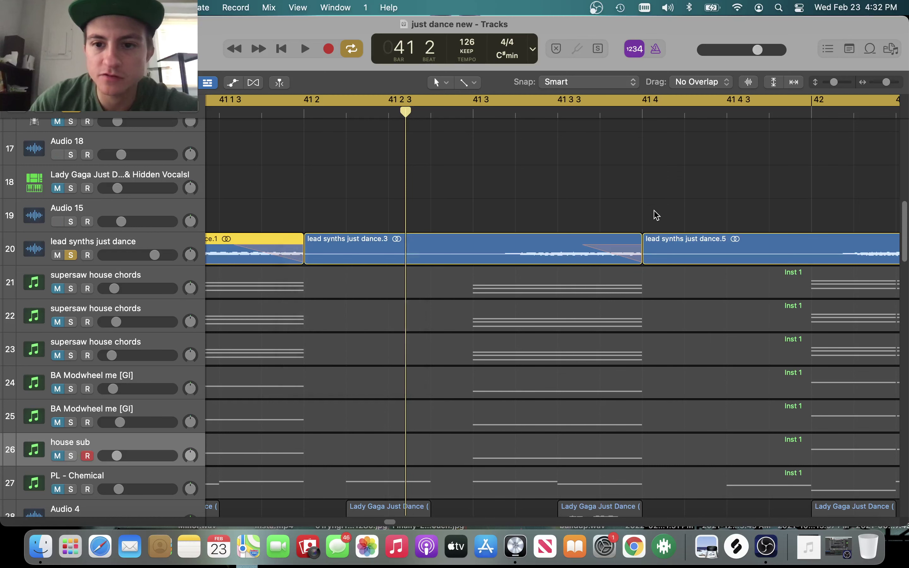
Play the soloed lead synths through to bar 44, then stop playback.
scroll(654, 212, "down", 2)
scroll(655, 216, "down", 3)
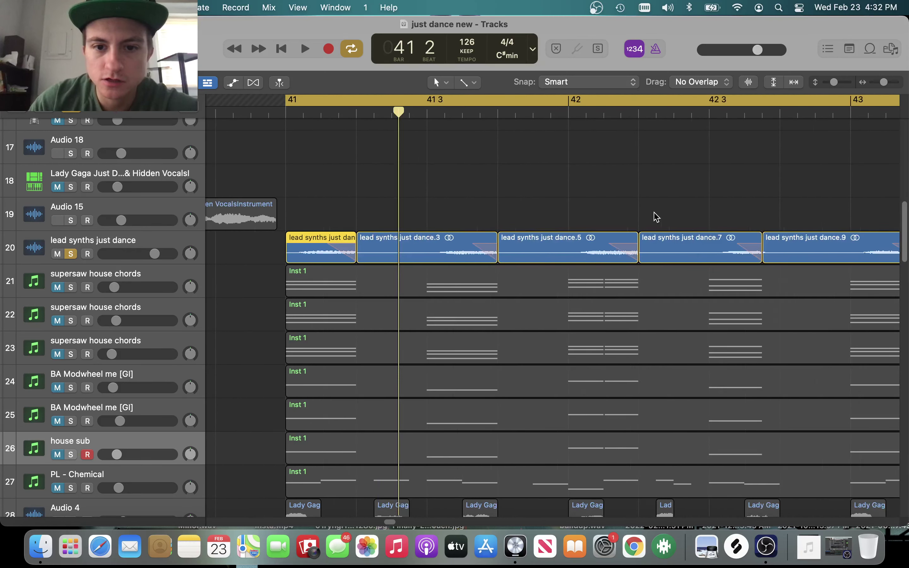
key("space")
scroll(363, 260, "right", 5)
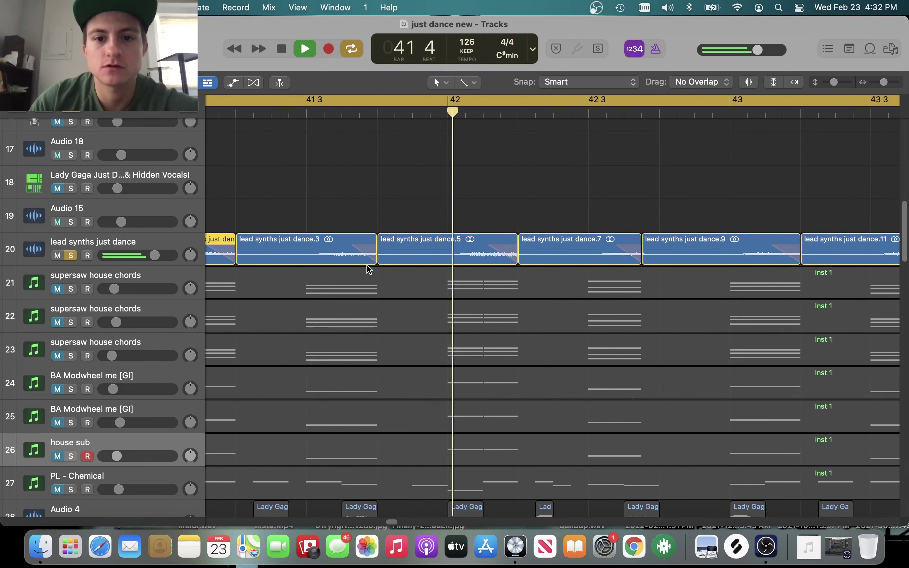
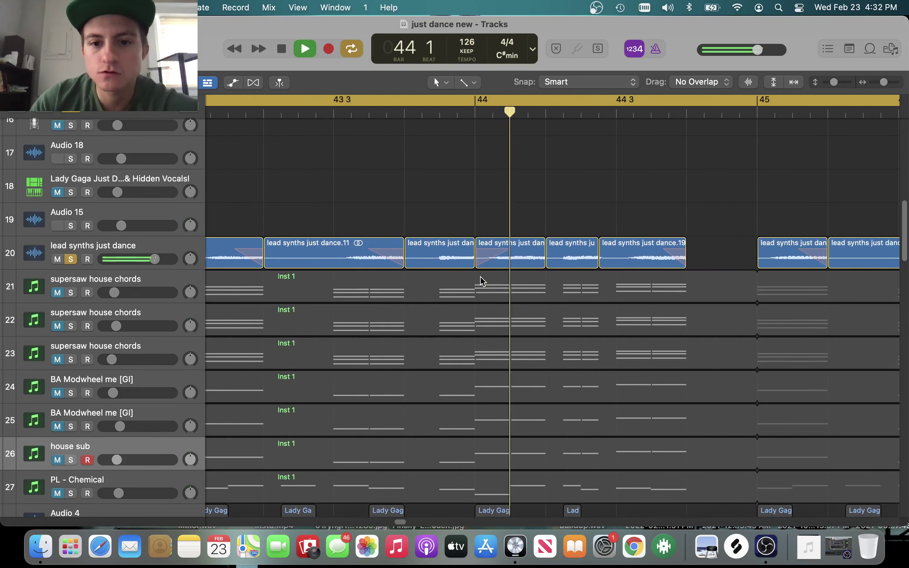
key("space")
Turn off cycle mode and play the lead synths from about bar 43 beat 4 into bar 44, then stop.
left_click(484, 112)
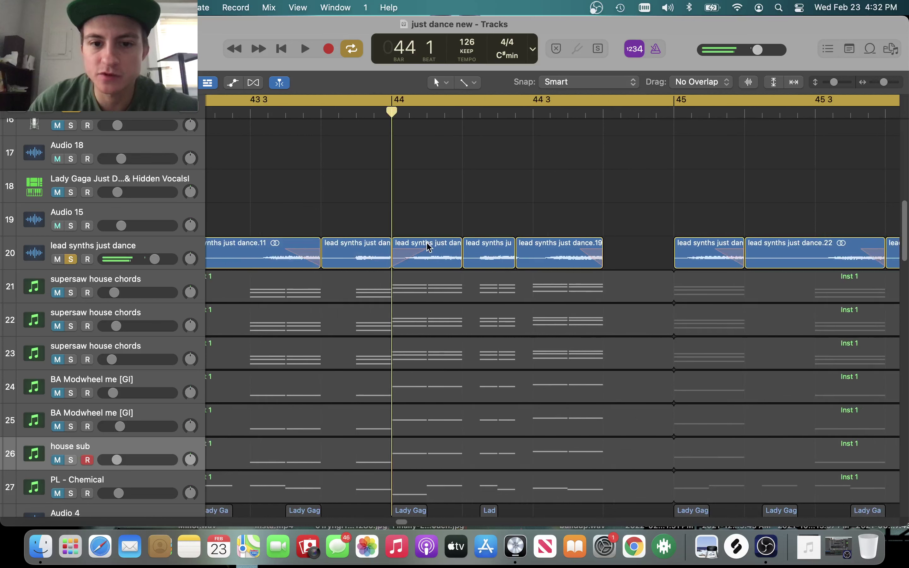
left_click(352, 50)
key("super+Right")
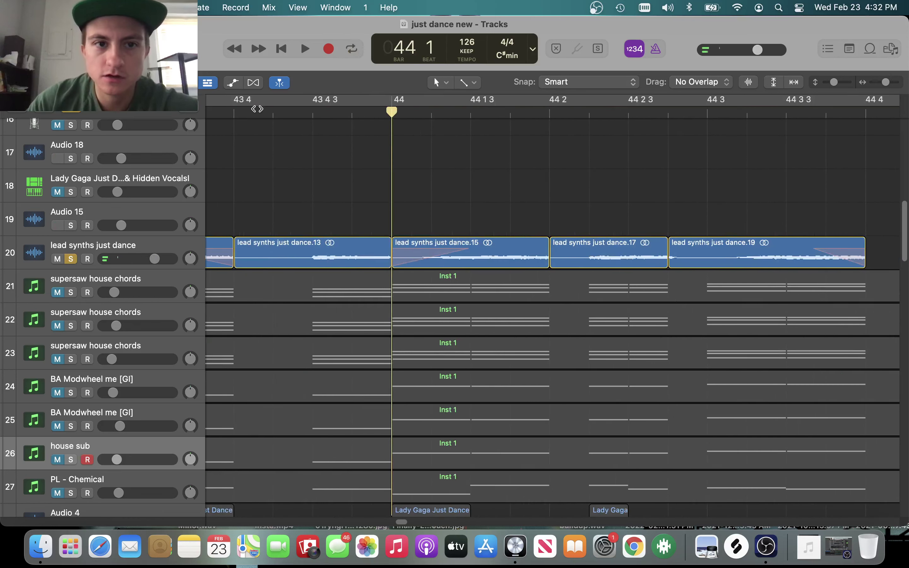
left_click(246, 112)
key("space")
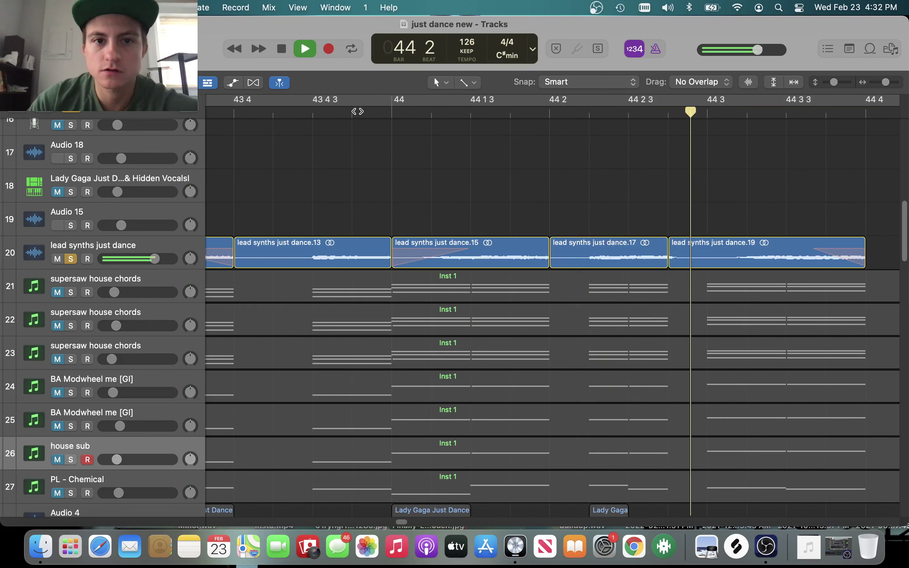
left_click(371, 115)
key("space")
Look over how the lead synth regions repeat across the drop from bar 41 to bar 57.
key("super+Left")
key("super+Left")
key("super+Left")
key("super+Left")
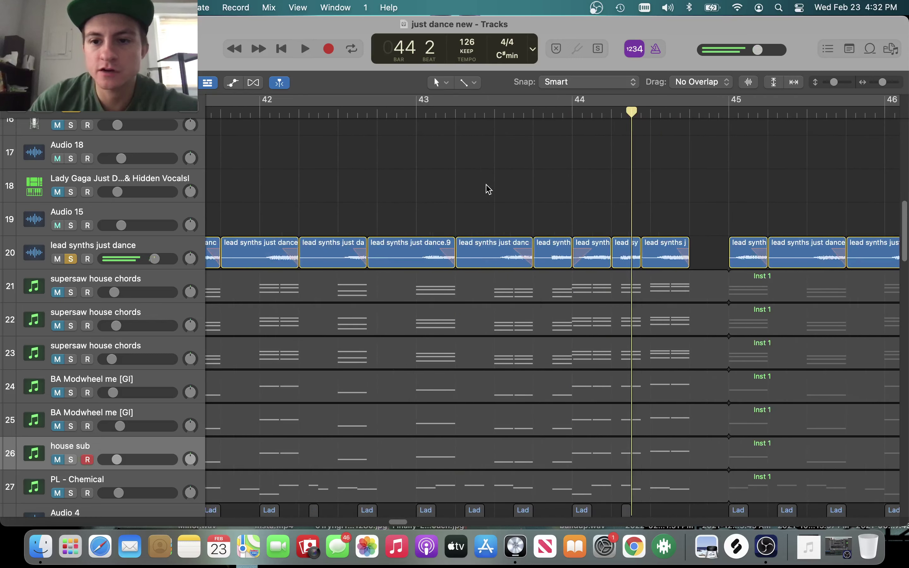
scroll(487, 190, "right", 10)
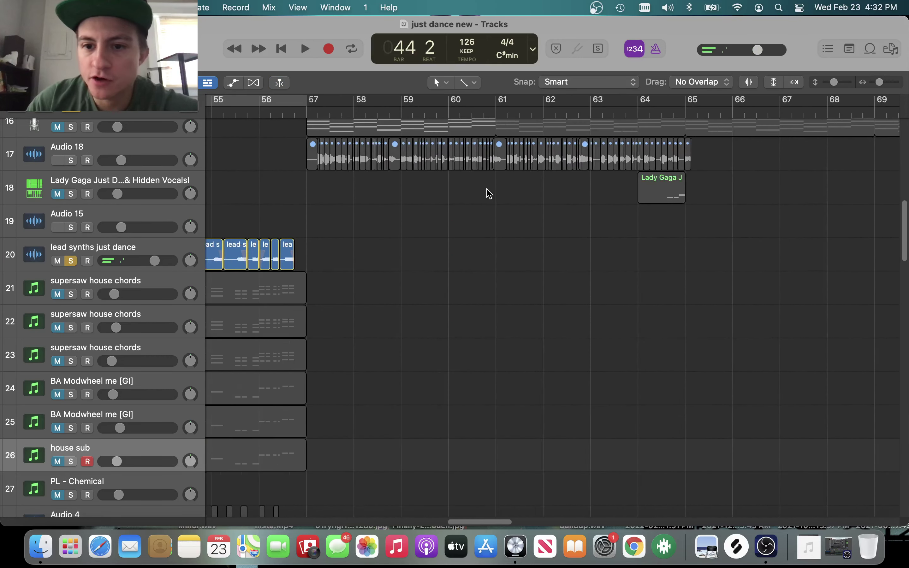
scroll(488, 190, "left", 10)
key("super+Right")
key("super+Right")
key("super+Right")
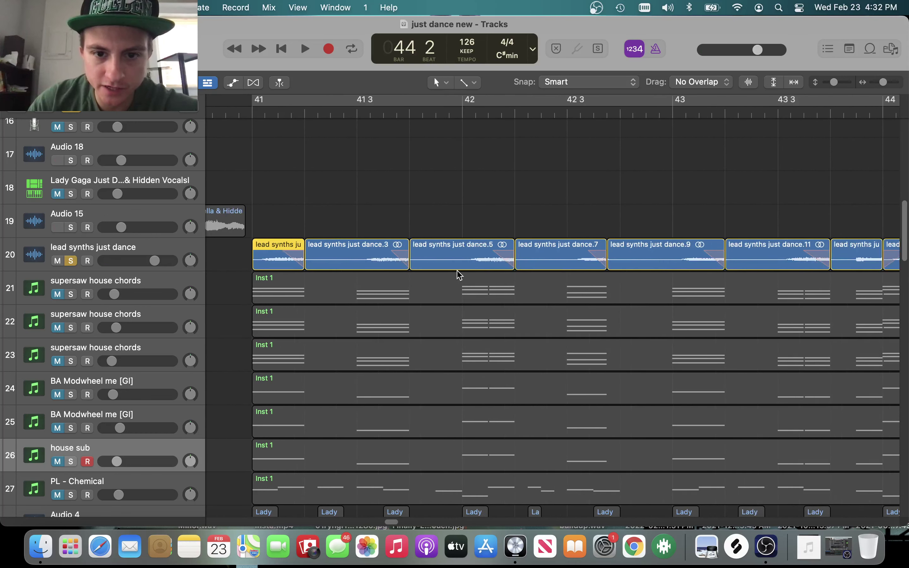
key("super+Left")
key("super+Left")
key("super+Left")
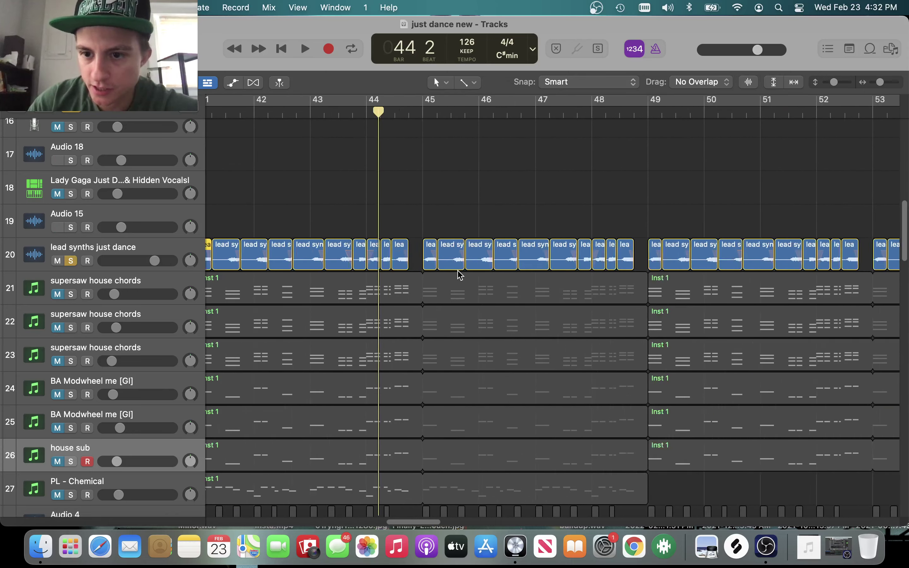
Remove the solo from the "lead synths just dance" track after looking over the surrounding drop tracks.
scroll(458, 271, "down", 5)
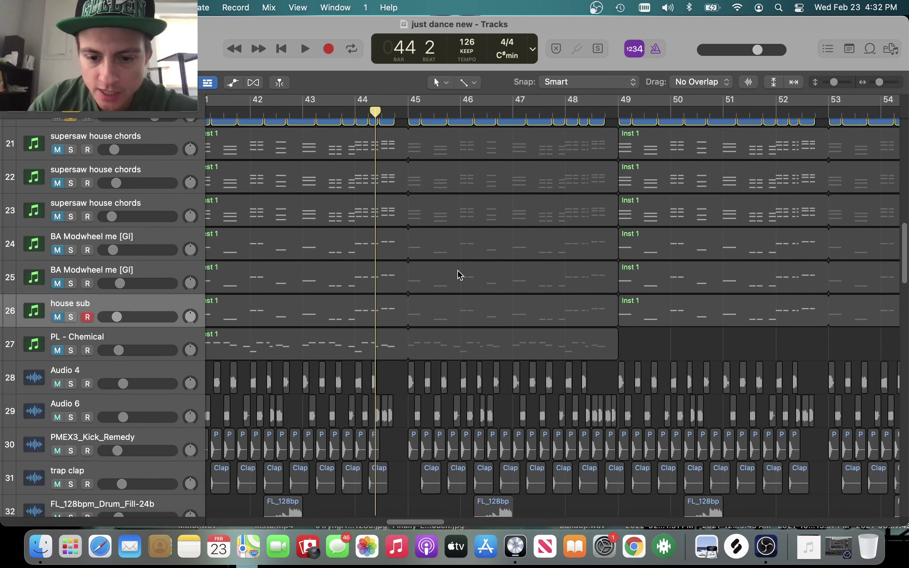
scroll(458, 270, "left", 10)
scroll(457, 270, "up", 15)
scroll(458, 271, "right", 10)
scroll(458, 270, "down", 7)
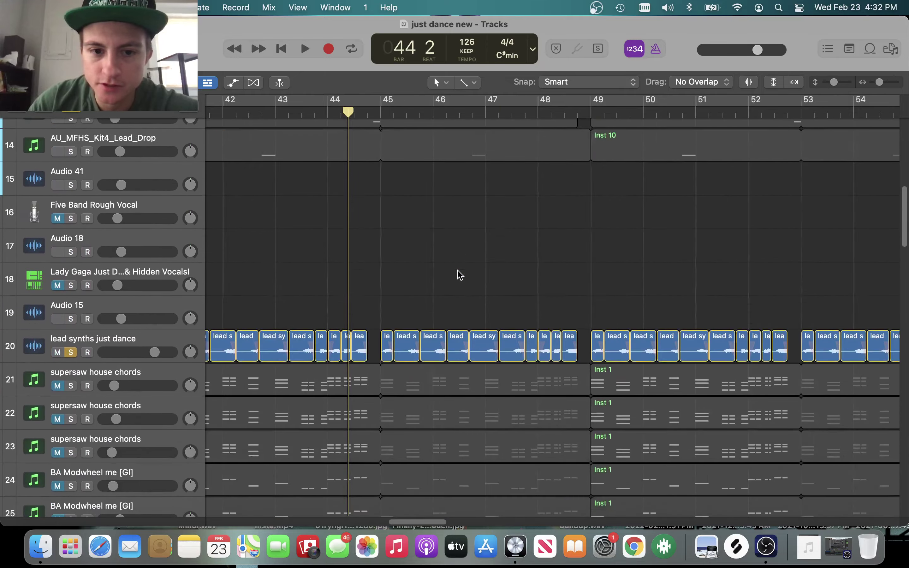
scroll(458, 270, "left", 5)
scroll(457, 271, "up", 6)
scroll(460, 277, "right", 2)
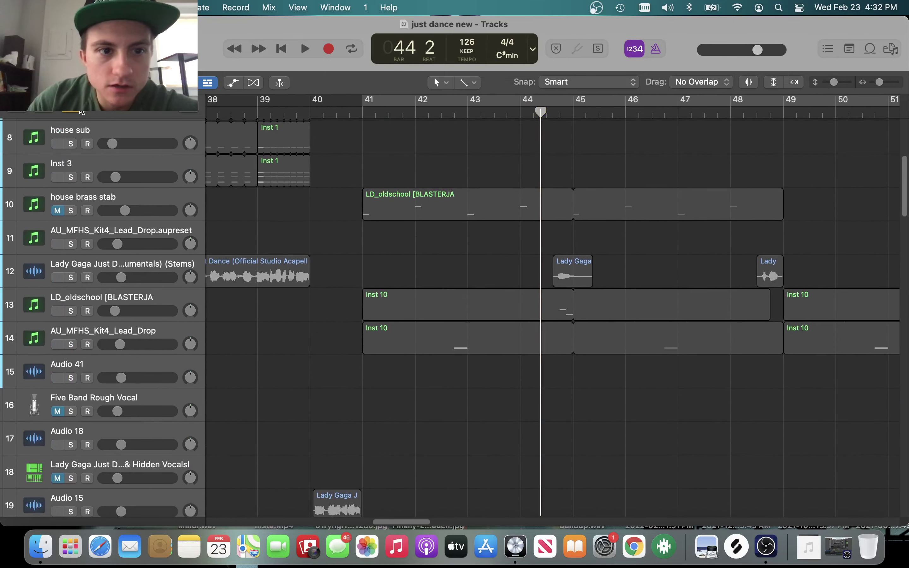
left_click(81, 110)
Solo the Audio 4 and Audio 6 vocal chop tracks and start playback from bar 44.
scroll(303, 303, "right", 2)
scroll(304, 303, "down", 10)
scroll(304, 303, "up", 8)
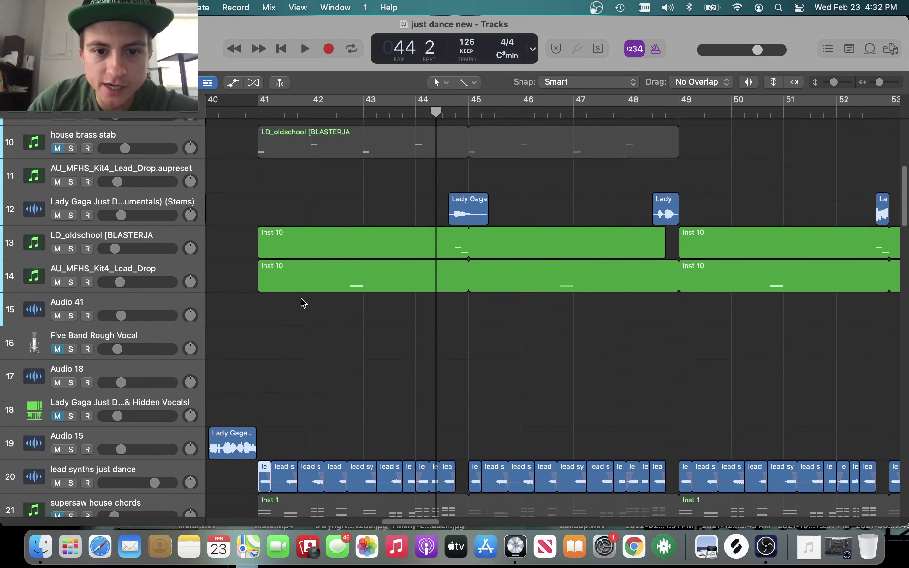
scroll(303, 303, "down", 10)
scroll(227, 288, "up", 2)
scroll(227, 288, "up", 1)
scroll(109, 284, "down", 7)
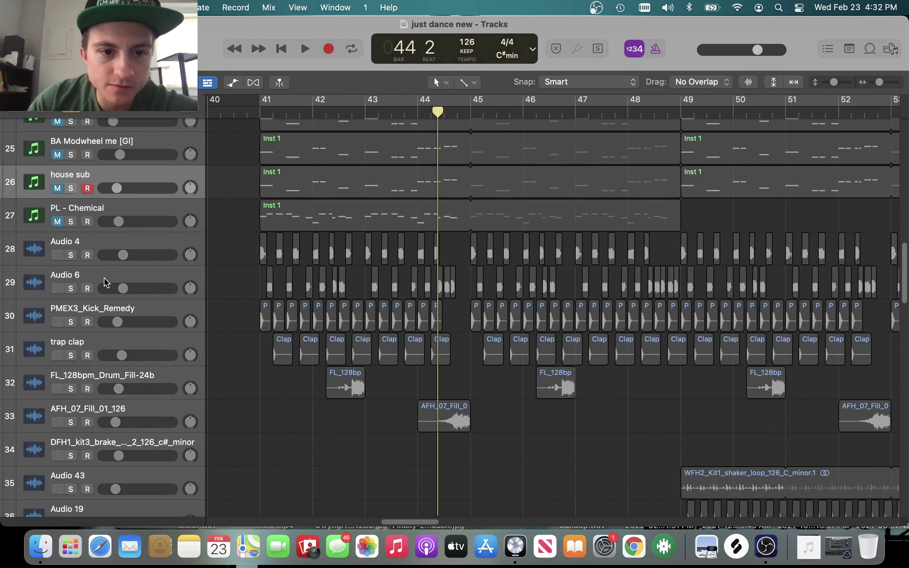
left_click(71, 255)
left_click(71, 289)
key("space")
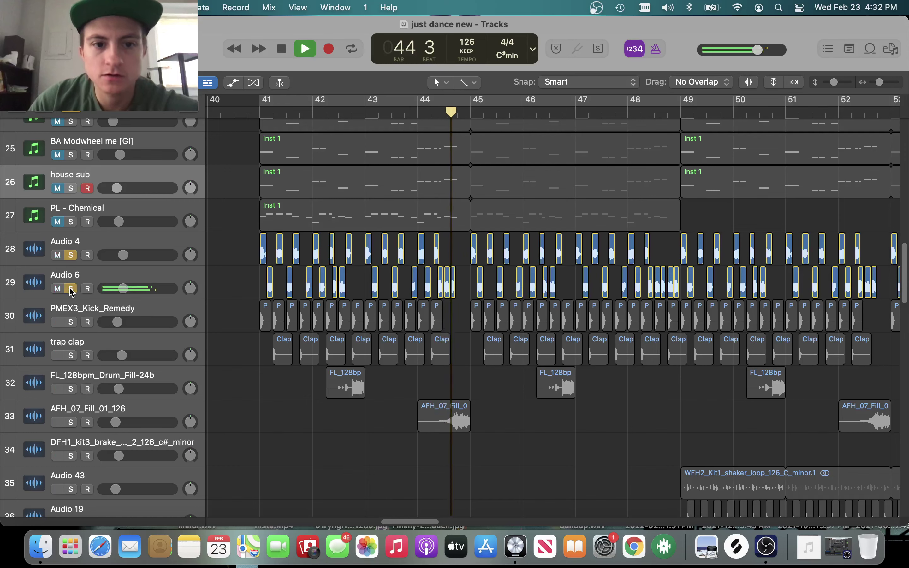
Raise the computer's output volume several levels while the soloed tracks play.
key("XF86AudioRaiseVolume")
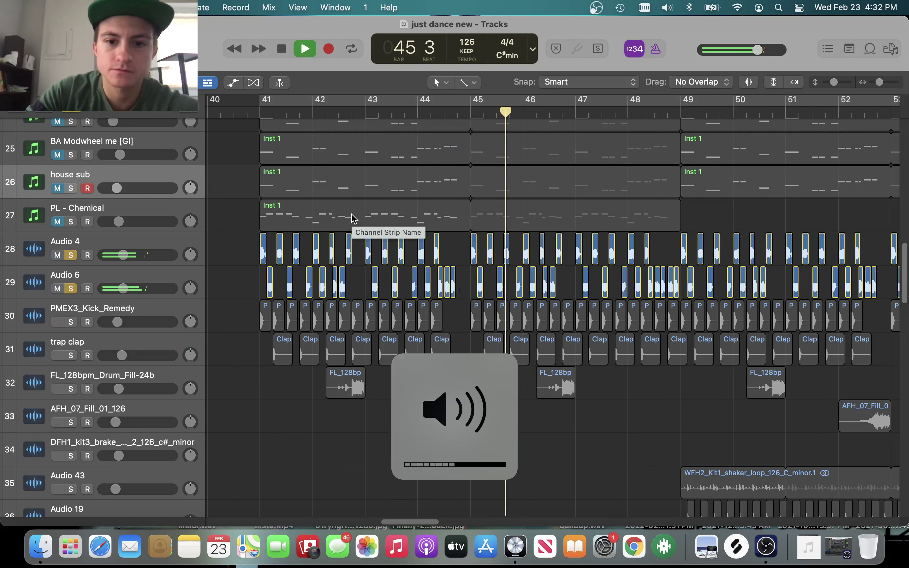
key("XF86AudioRaiseVolume")
key("XF86AudioRaiseVolume")
key("XF86AudioRaiseVolume")
key("XF86AudioRaiseVolume")
key("XF86AudioRaiseVolume")
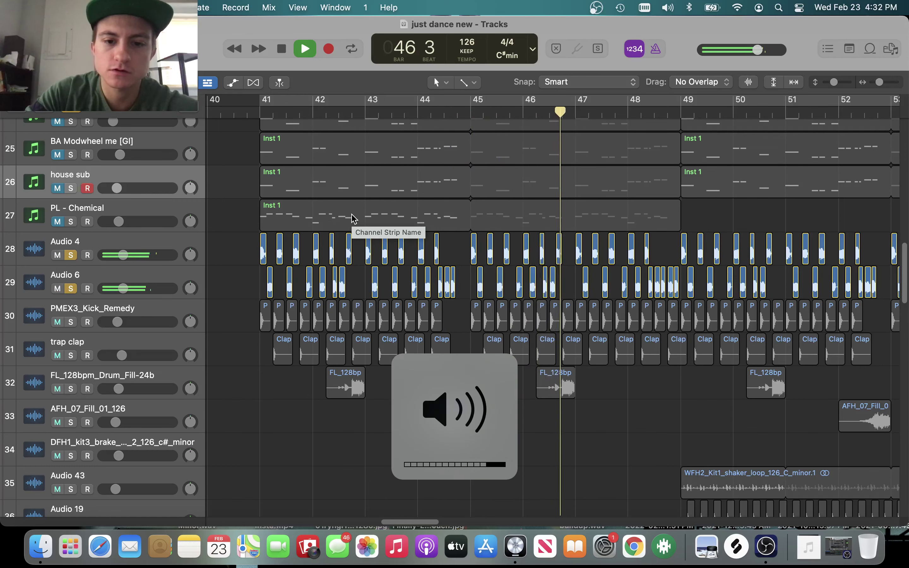
Look over the drop's track layers during playback, then stop at about bar 52 beat 4.
scroll(354, 218, "up", 10)
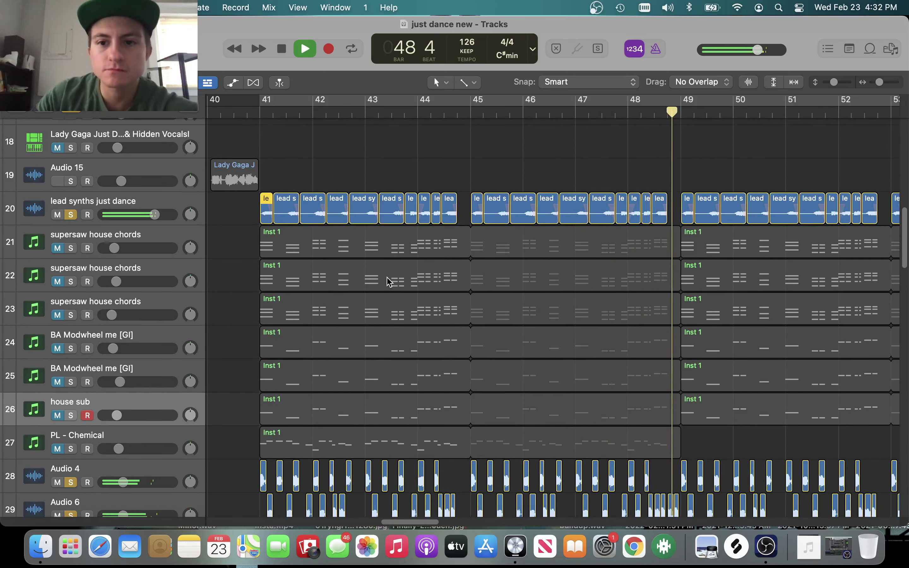
scroll(388, 281, "down", 20)
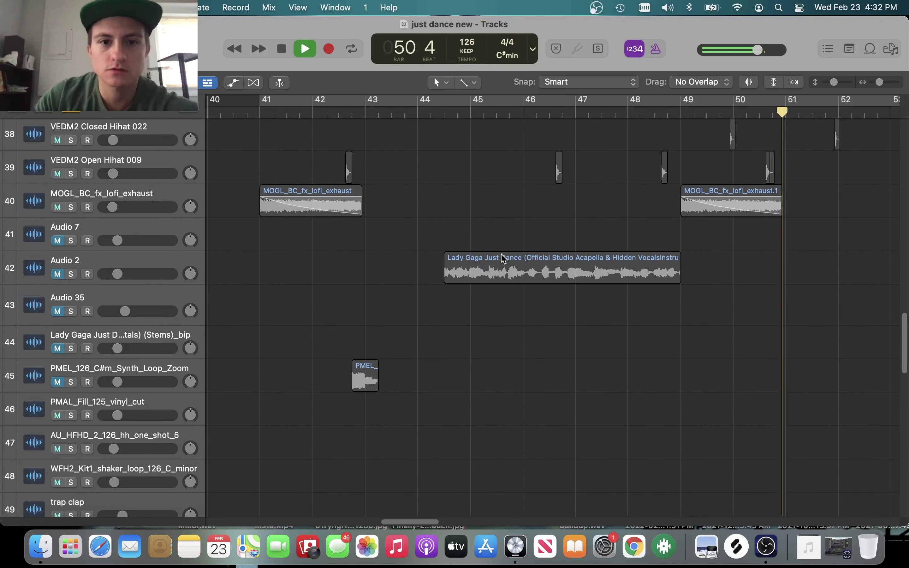
scroll(502, 254, "up", 20)
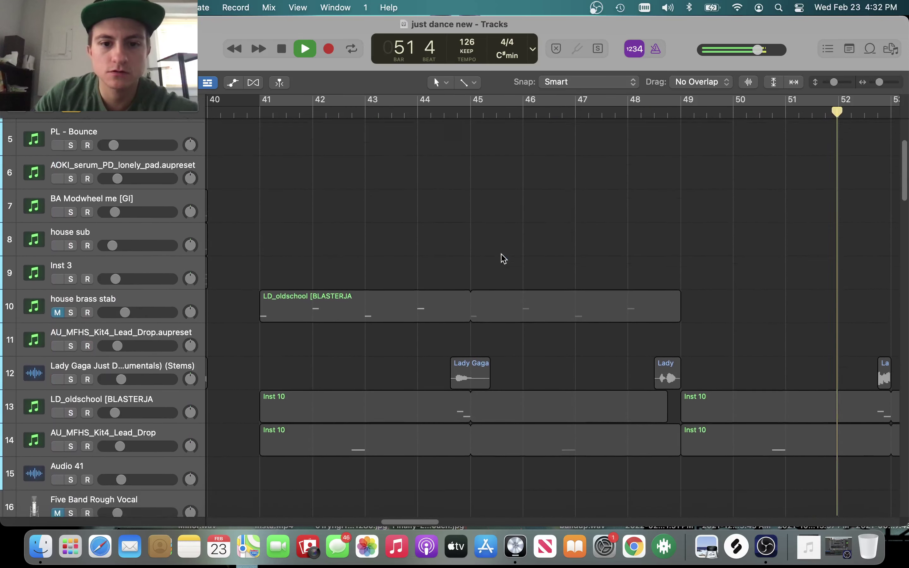
scroll(503, 258, "down", 2)
key("space")
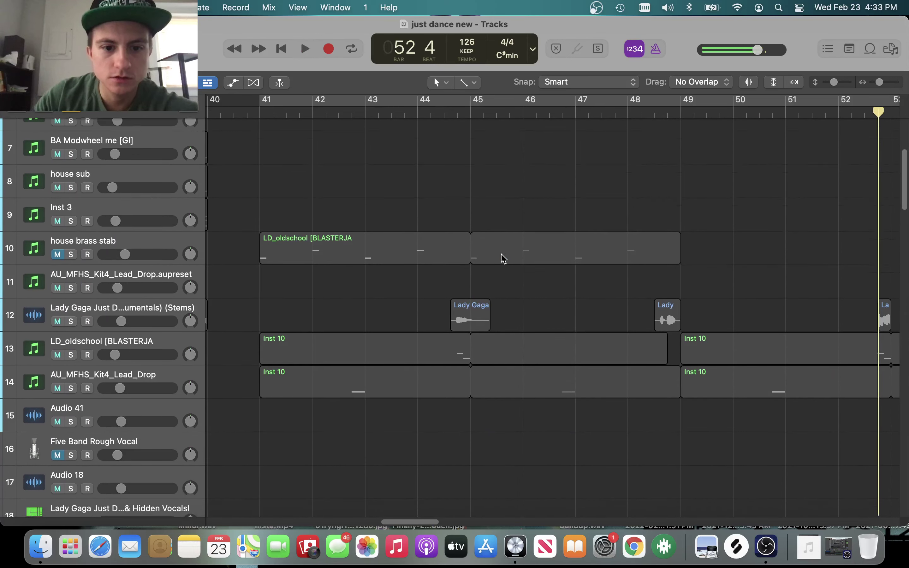
Solo the AU_MFHS_Kit4_Lead_Drop track and play it with cycle mode on, stopping at bar 43.
scroll(489, 357, "down", 2)
key("super+Right")
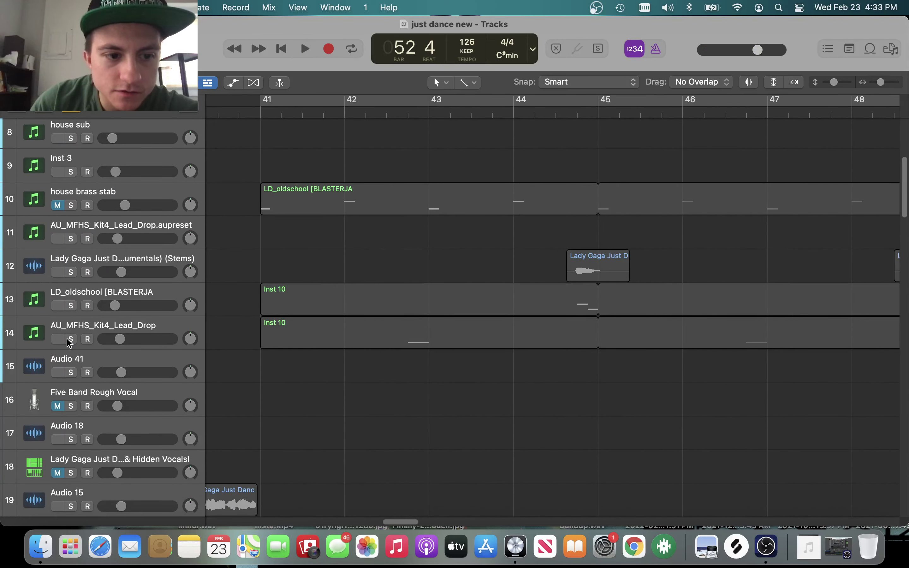
scroll(263, 398, "right", 2)
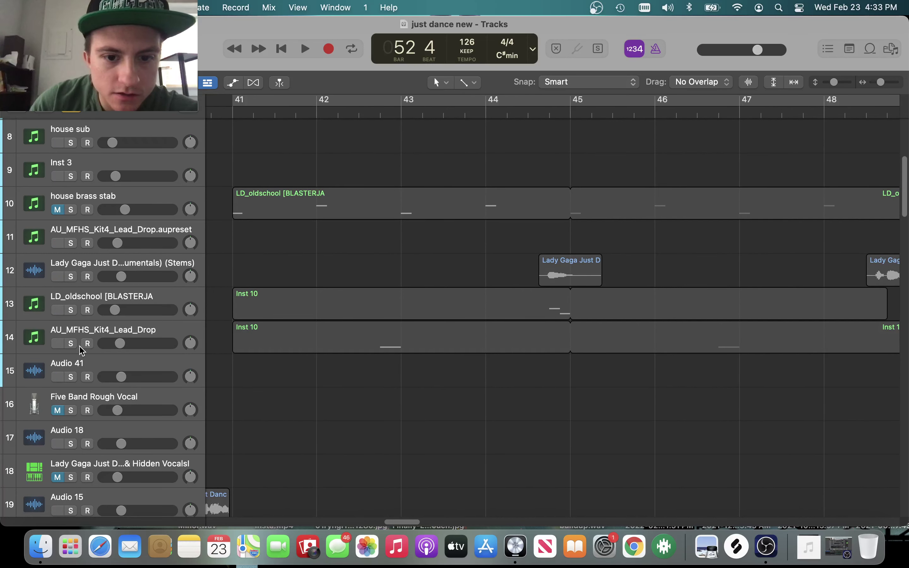
left_click(71, 343)
key("space")
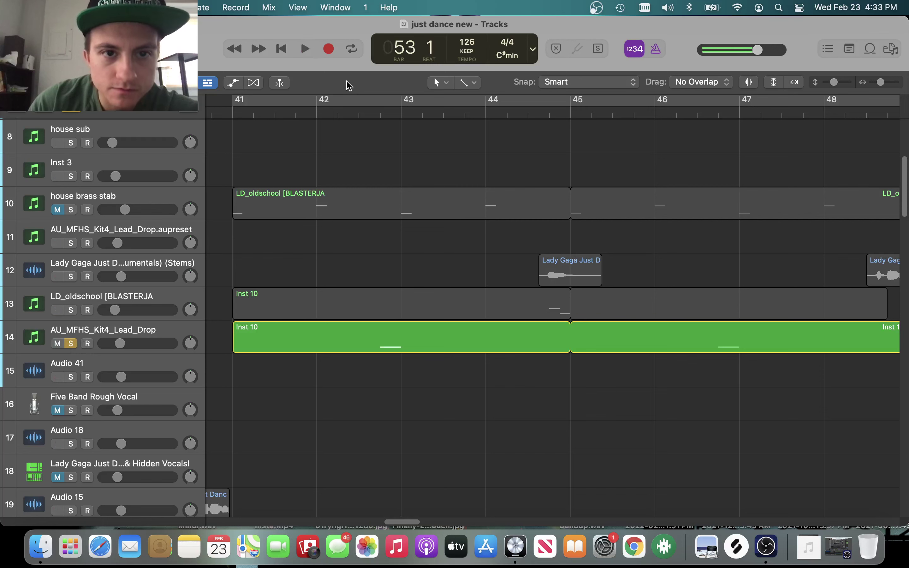
left_click(319, 103)
key("space")
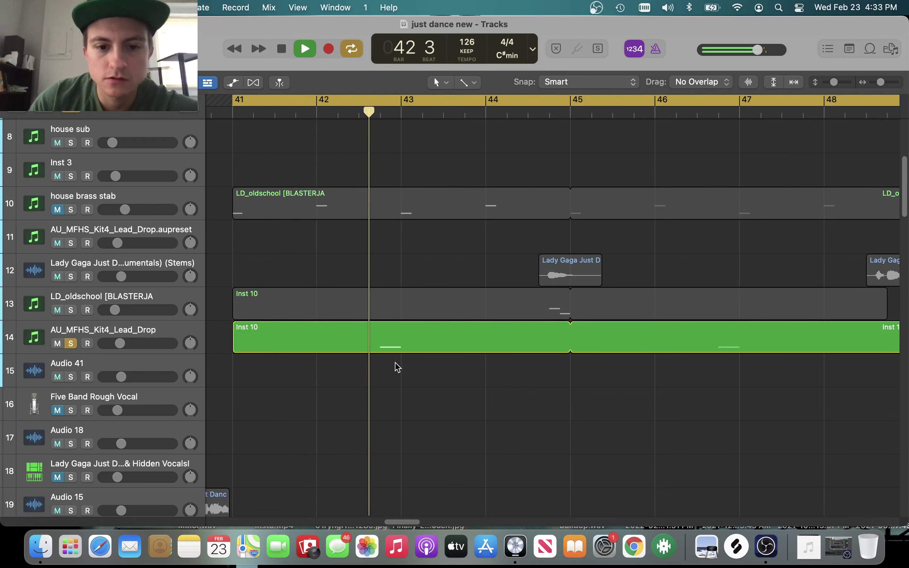
key("space")
Show the AU_MFHS_Kit4_Lead_Drop region's note in the Piano Roll, play it up to bar 43, and close the editor.
key("p")
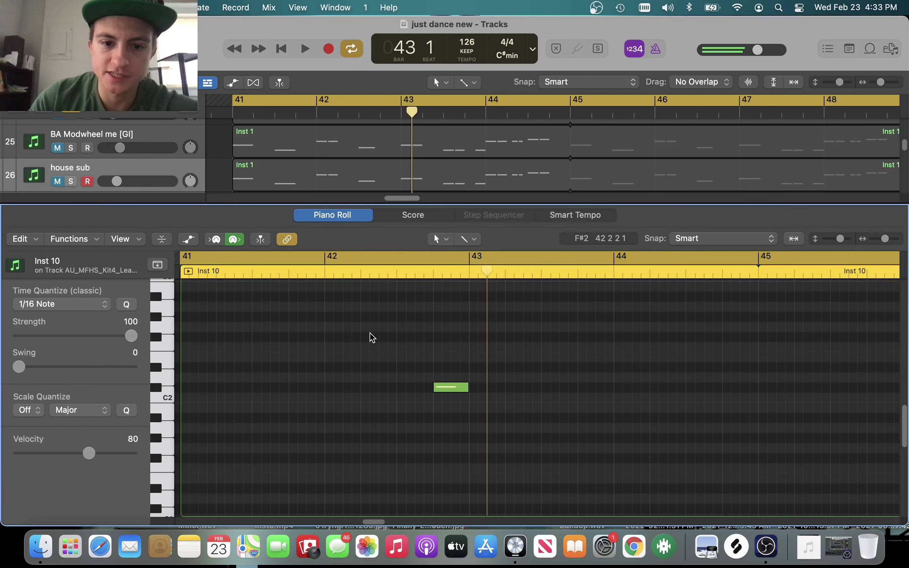
left_click(155, 389)
key("space")
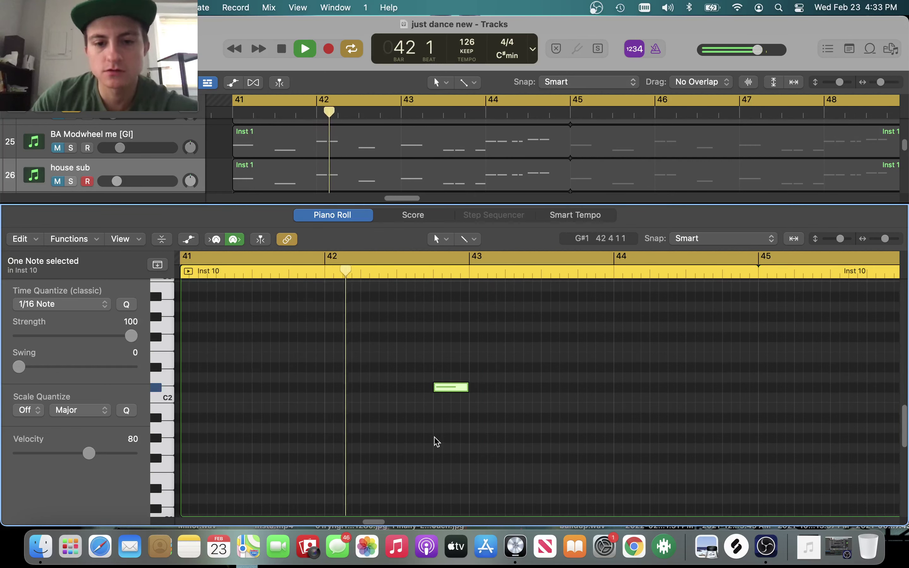
key("space")
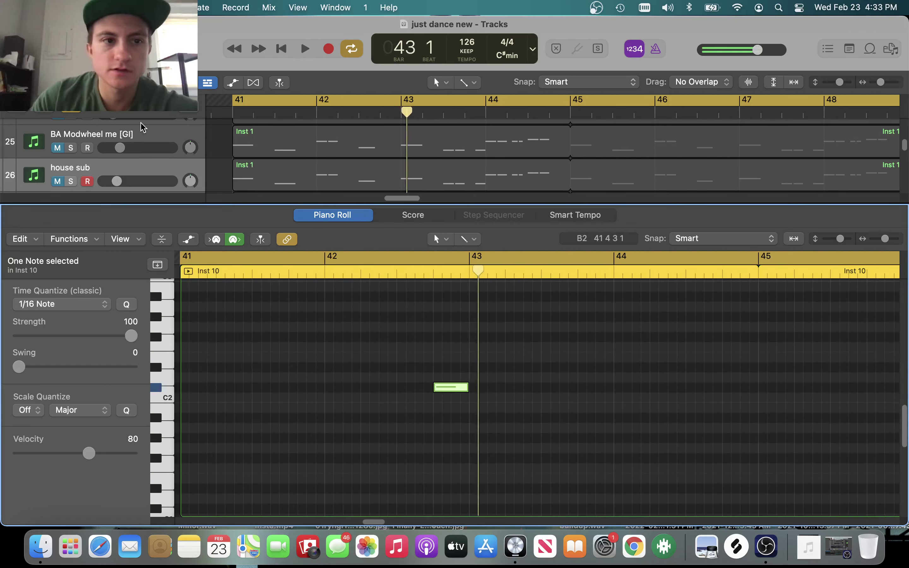
key("e")
Solo the LD_oldschool [BLASTERJA track and open its Inst 10 region at bar 41 in the Piano Roll.
scroll(390, 251, "up", 10)
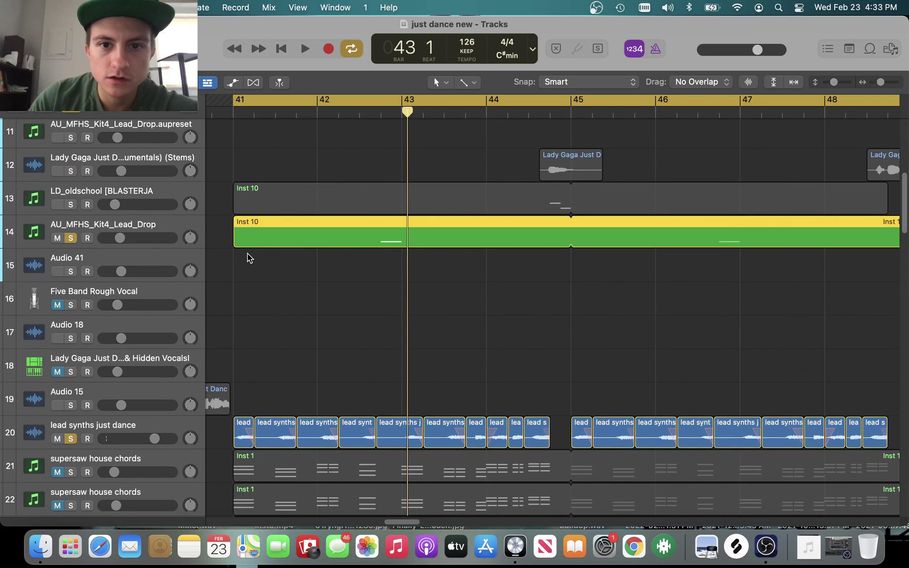
scroll(413, 259, "right", 5)
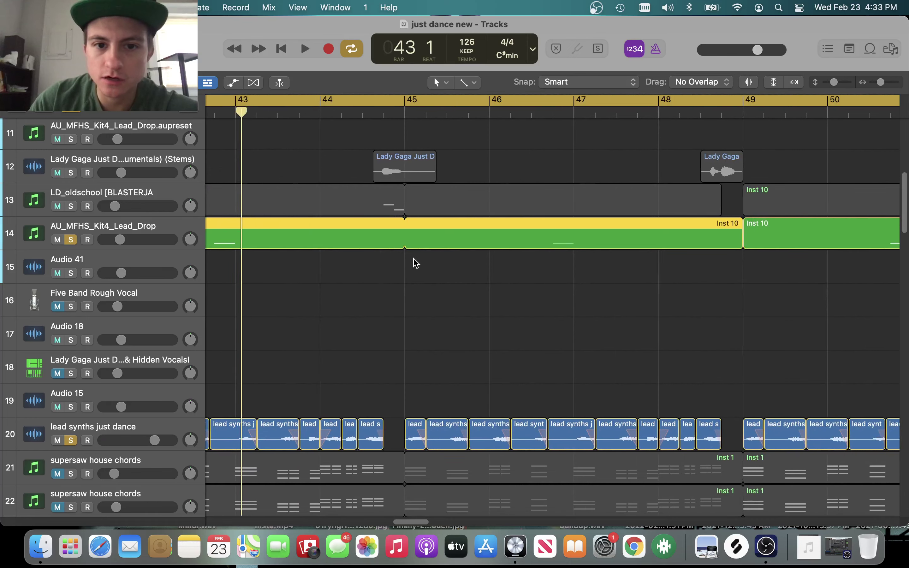
scroll(413, 259, "left", 5)
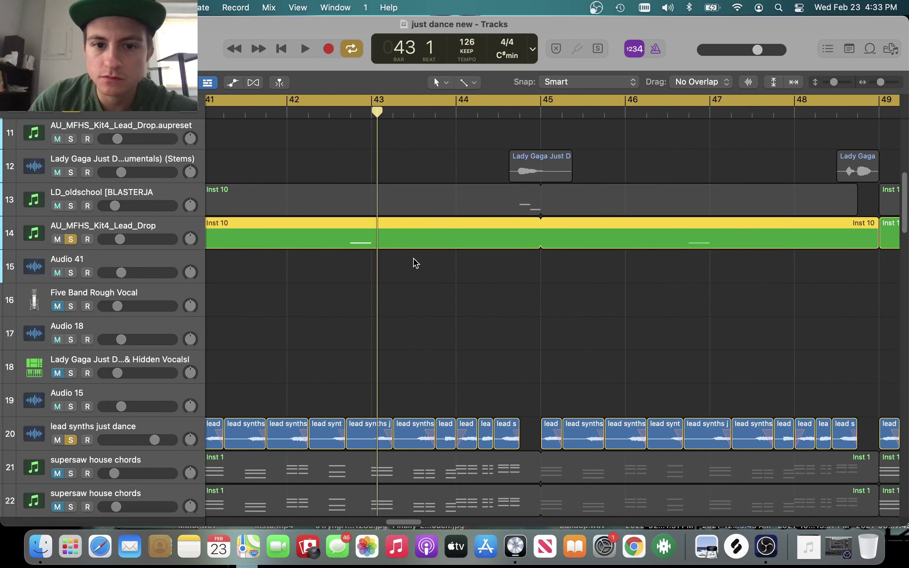
scroll(413, 261, "left", 3)
scroll(376, 259, "up", 1)
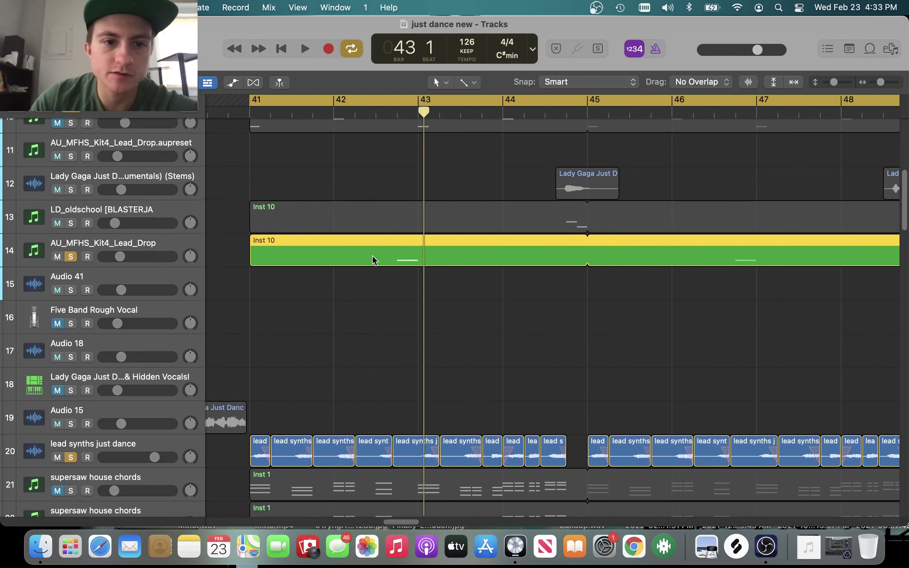
left_click(71, 224)
double_click(511, 225)
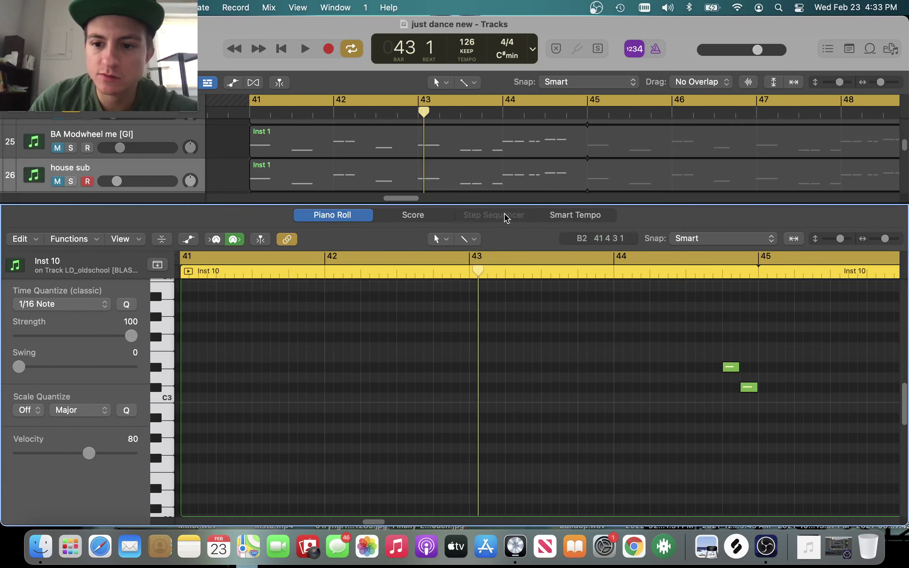
scroll(549, 384, "right", 5)
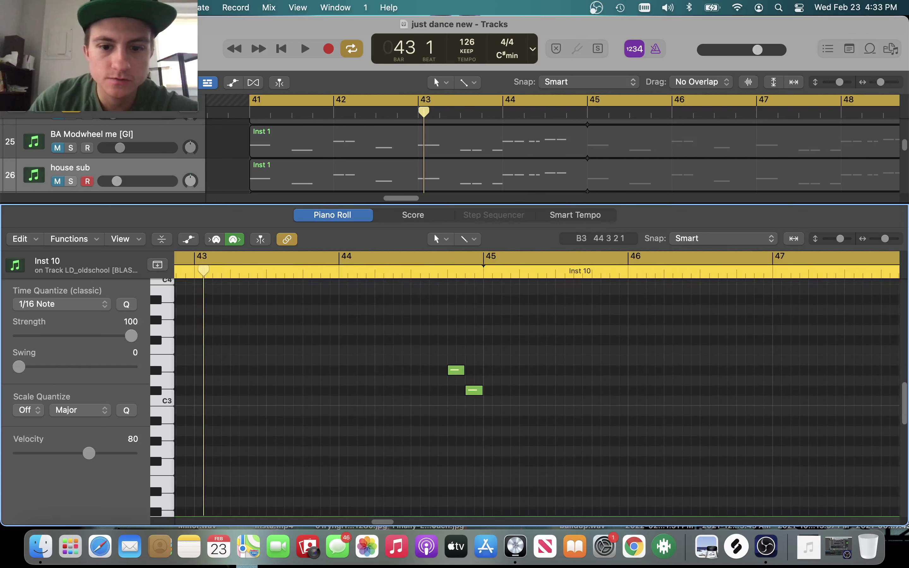
Play the two LD_oldschool [BLASTERJA notes just before bar 45 from about bar 44 beat 2, then stop and close the editor.
key("space")
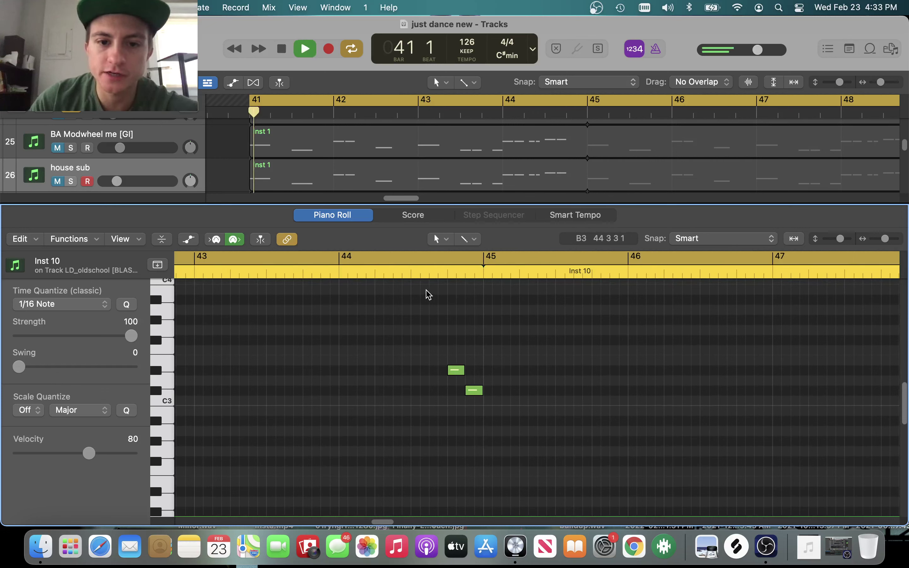
left_click(392, 273)
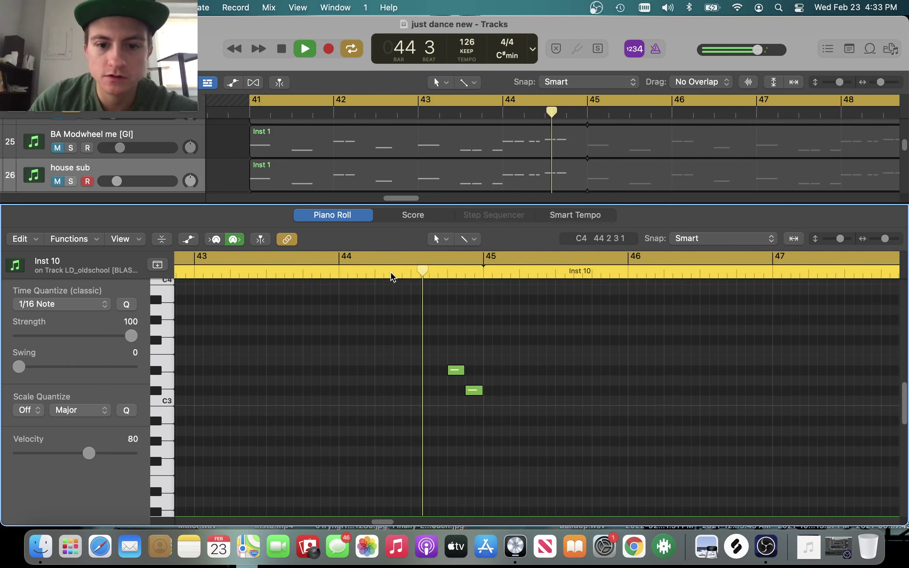
left_click(392, 274)
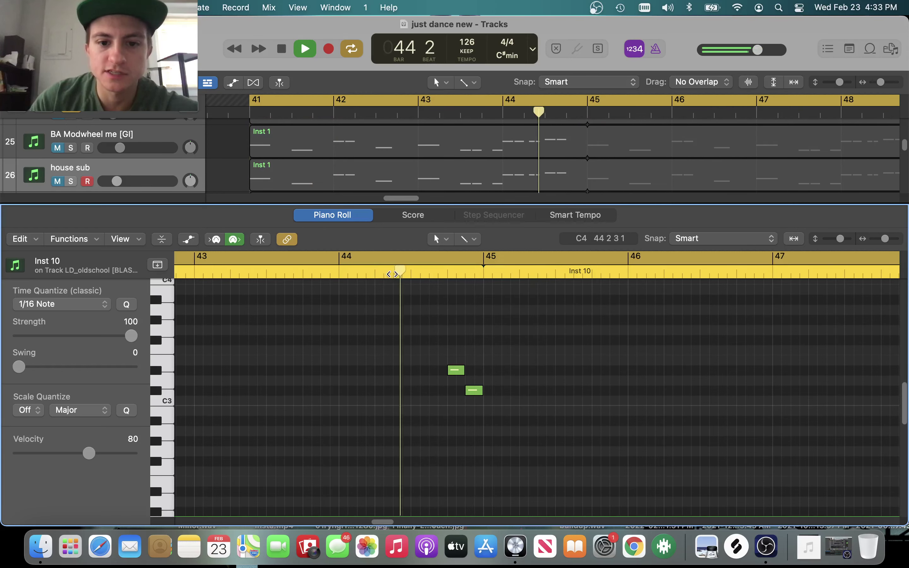
key("space")
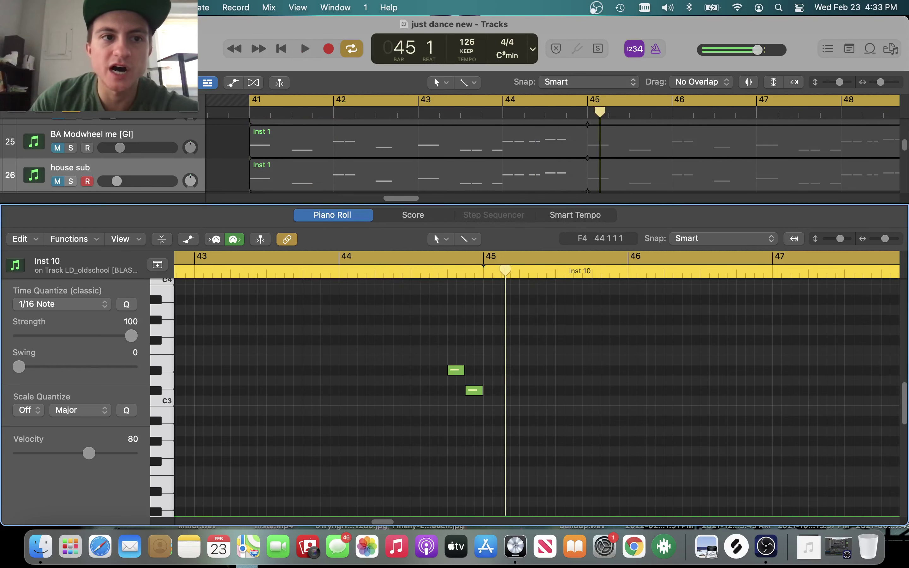
key("e")
Select the LD_oldschool [BLASTERJA track and briefly show and hide the mixer.
scroll(192, 268, "up", 3)
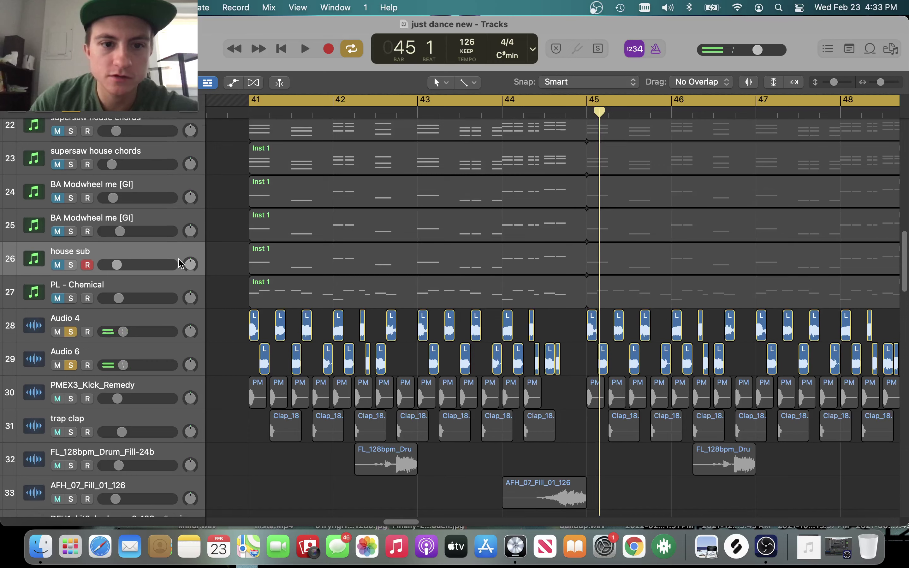
scroll(180, 263, "up", 10)
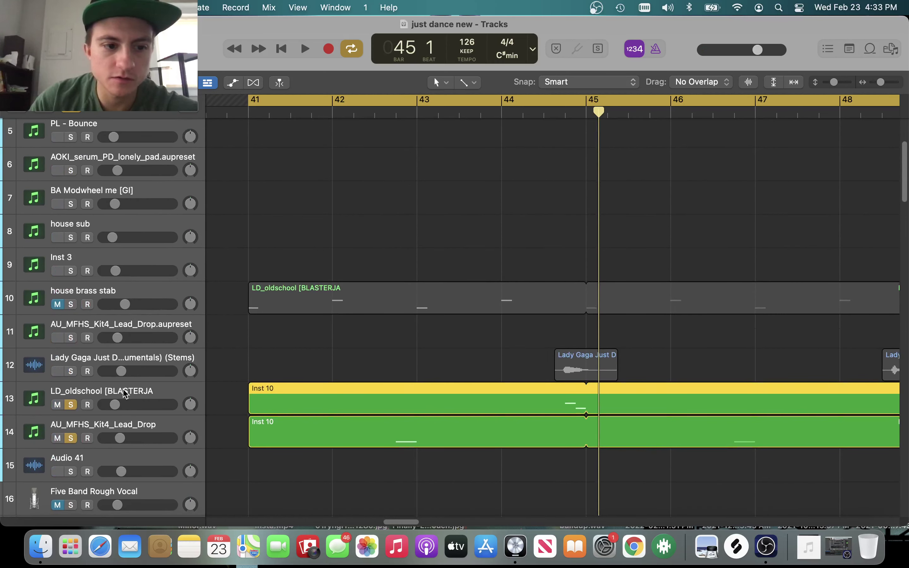
left_click(125, 393)
key("x")
key("x")
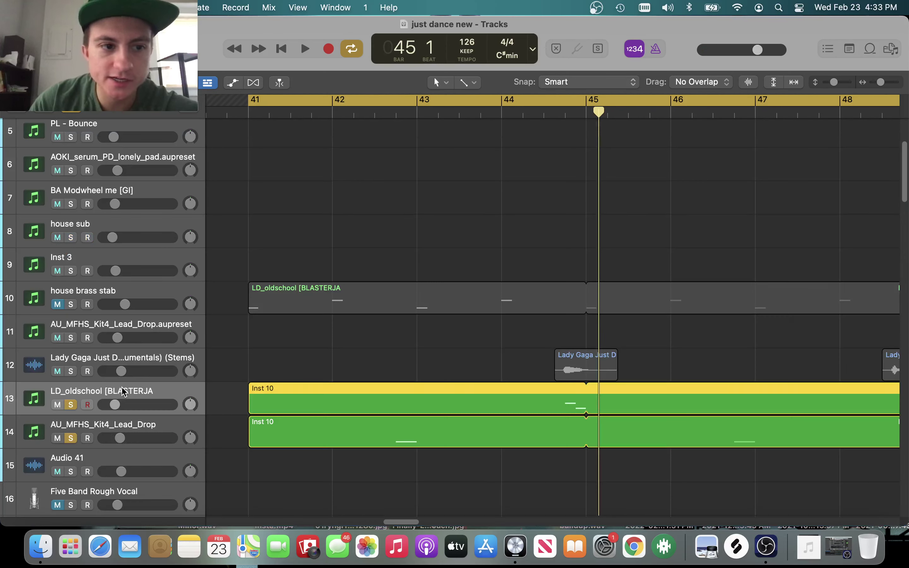
Examine the AU_MFHS_Kit4_Lead_Drop track's Serum settings from the mixer, then hide them and return to the full arrangement.
scroll(213, 373, "down", 3)
left_click(137, 330)
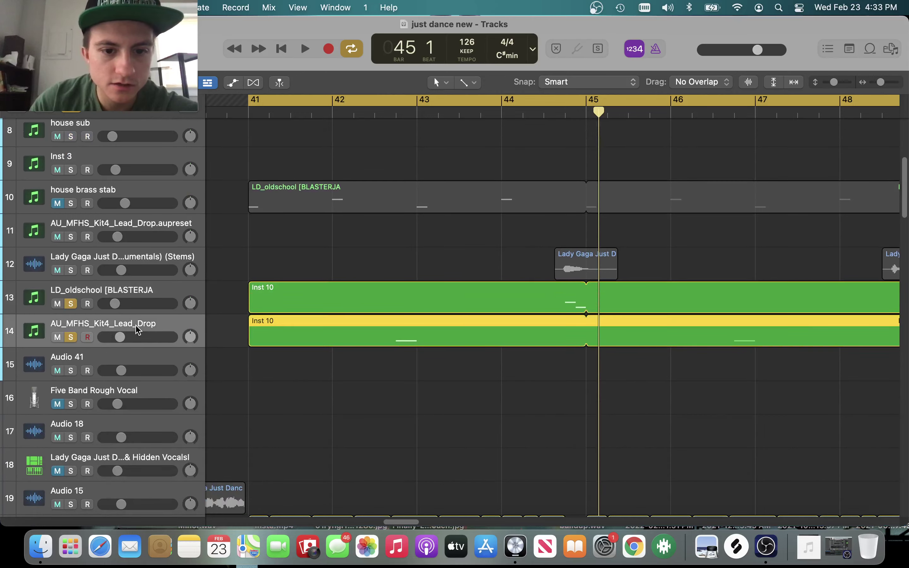
key("x")
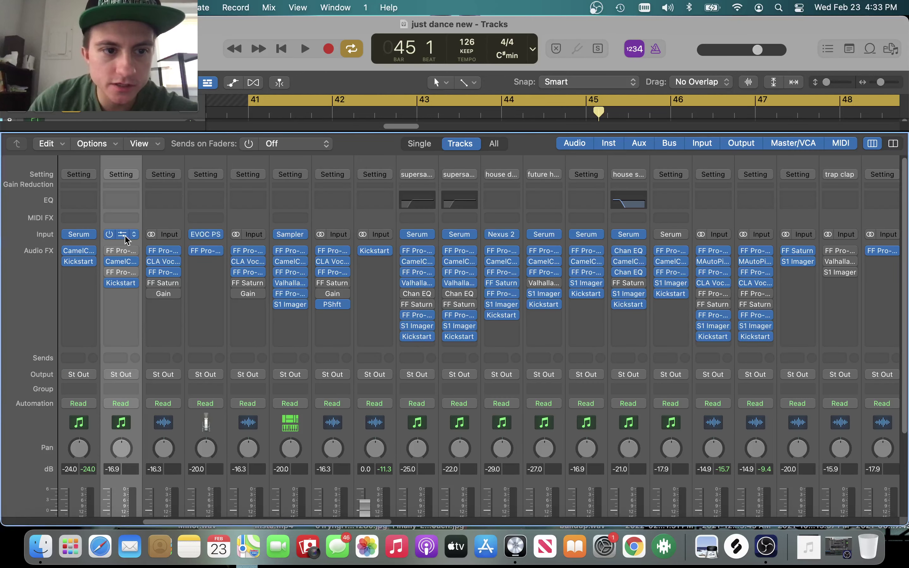
key("v")
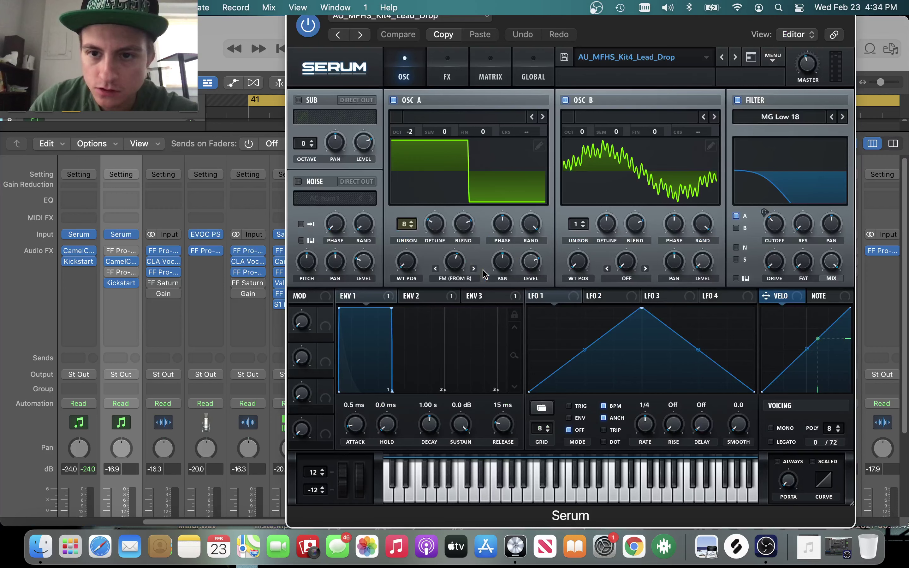
left_click_drag(638, 33, 569, 109)
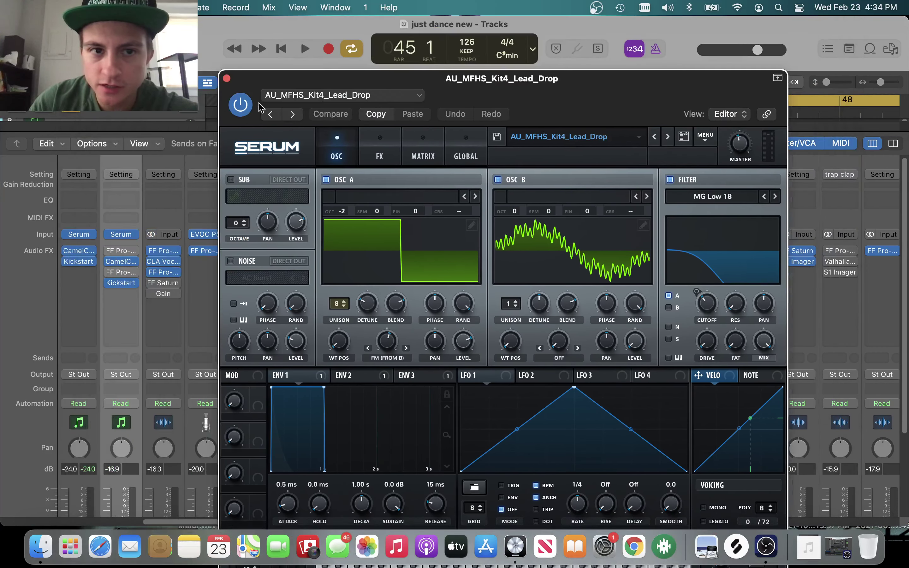
left_click_drag(306, 91, 241, 90)
key("v")
key("x")
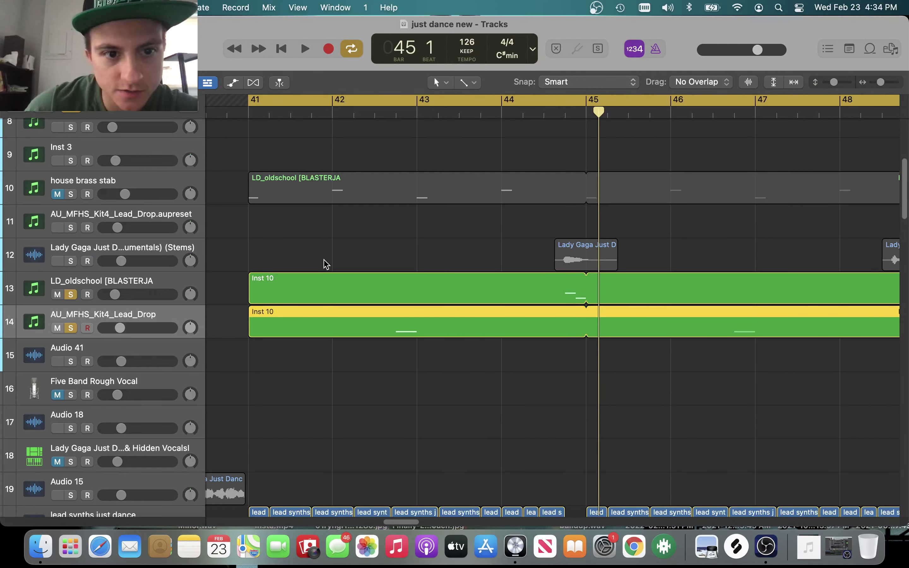
key("super+Left")
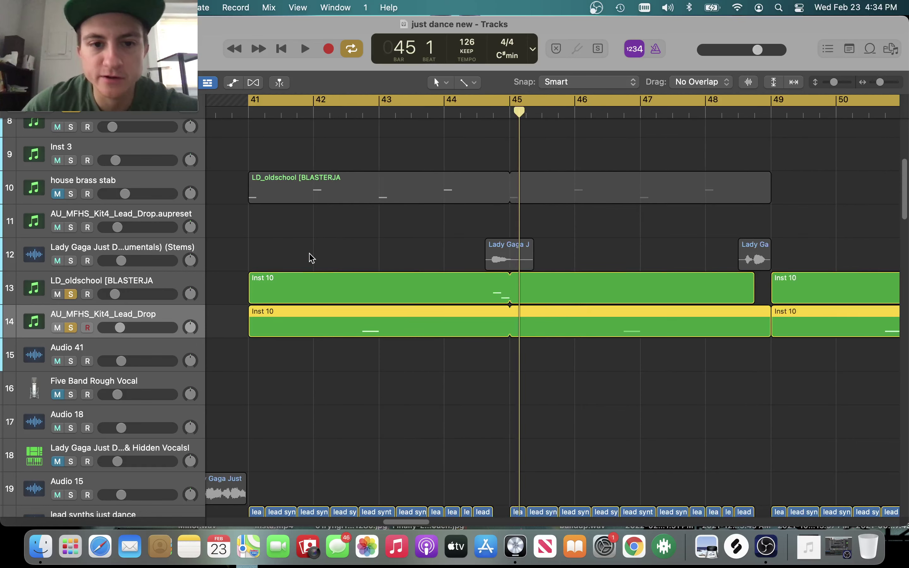
Move the playhead to the AU_MFHS_Kit4_Lead_Drop note at bar 42 beat 4, then to bar 45 beat 3.
scroll(312, 259, "up", 3)
scroll(312, 259, "down", 2)
scroll(312, 258, "right", 1)
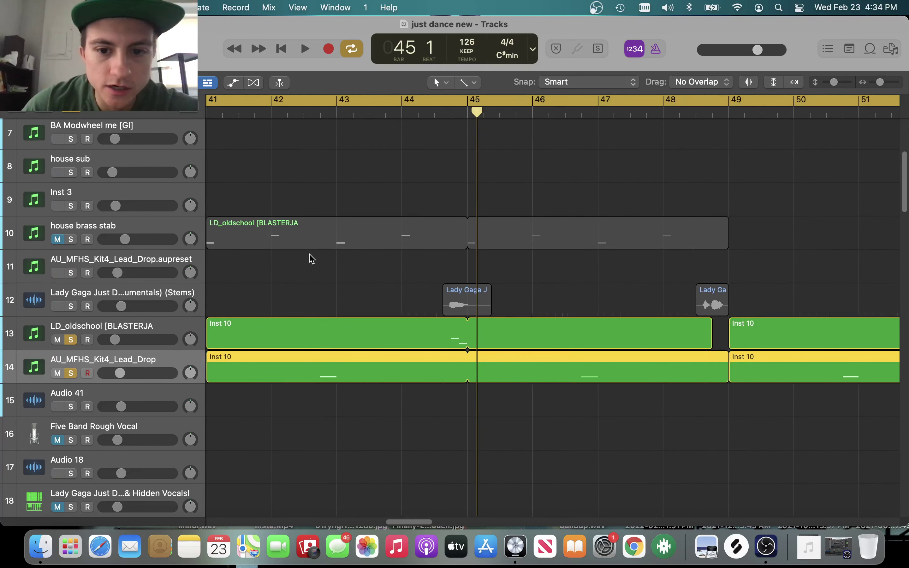
scroll(308, 258, "left", 2)
scroll(375, 323, "down", 2)
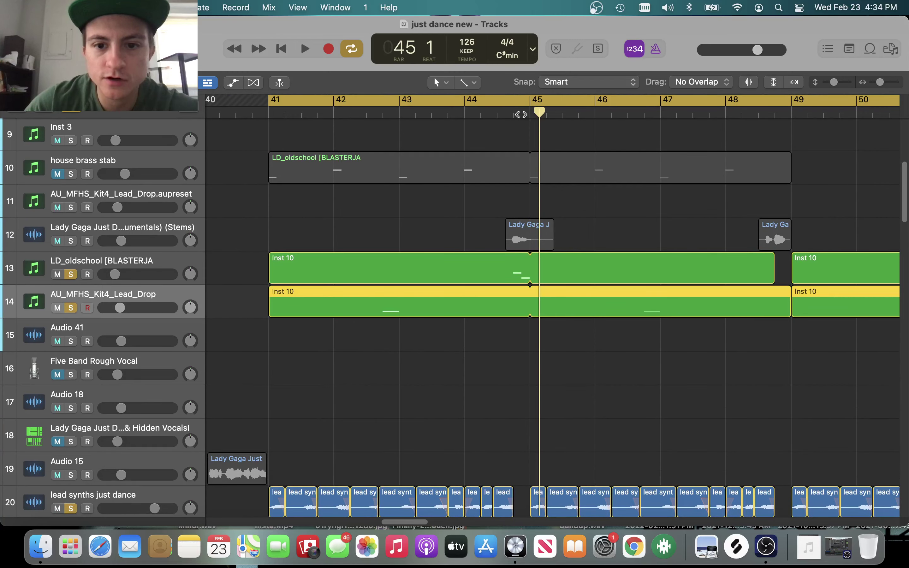
left_click(394, 224)
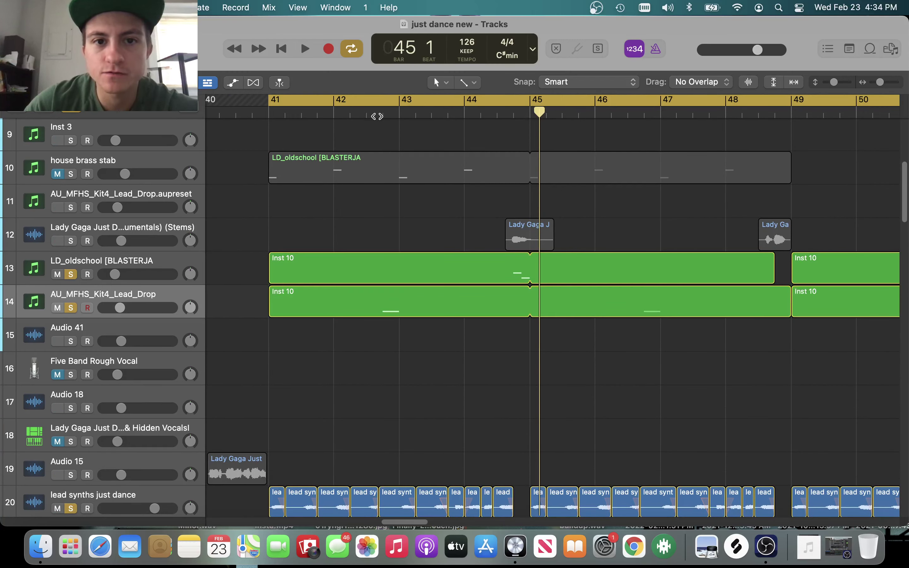
left_click_drag(362, 115, 382, 119)
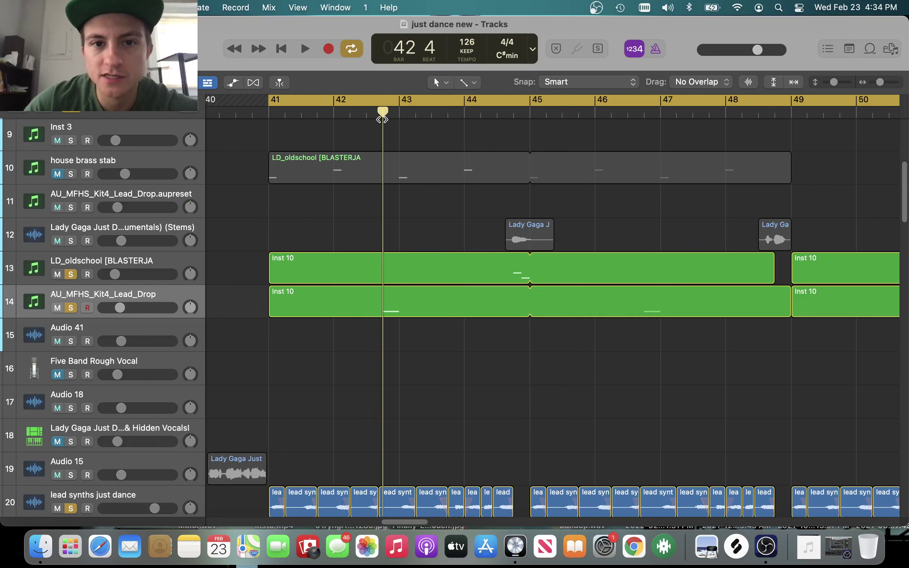
left_click_drag(510, 131, 560, 143)
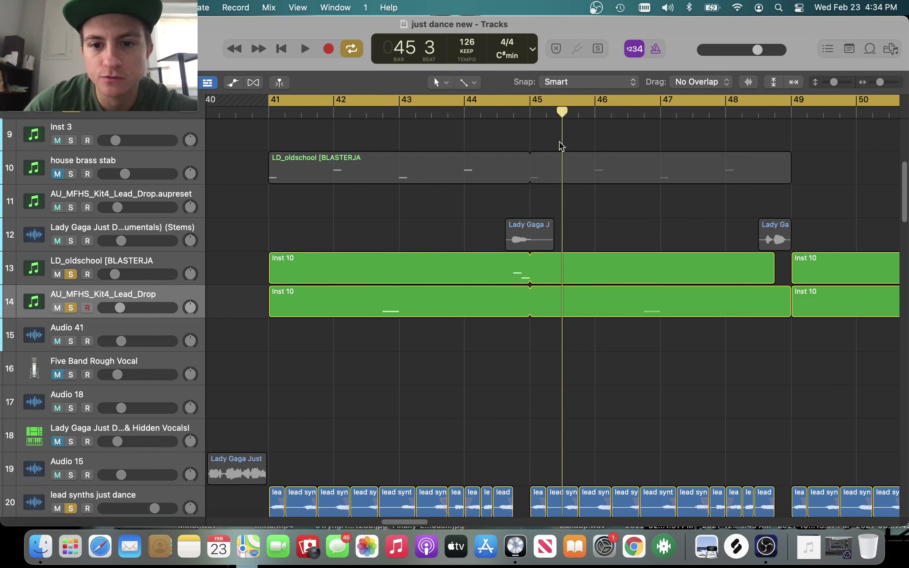
scroll(398, 237, "right", 2)
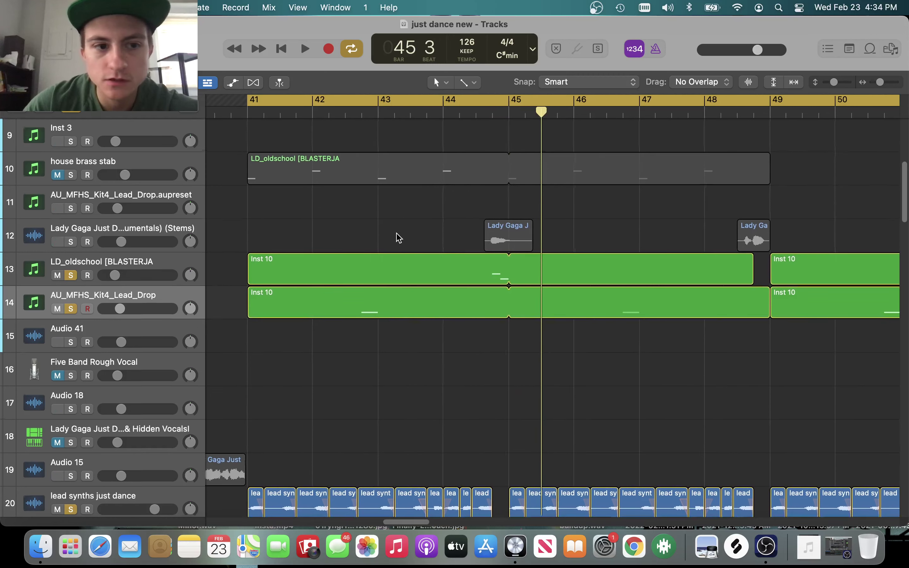
Solo the Lady Gaga stems track and play its vocal chop before bar 45 from about bar 44 beat 2, then stop.
left_click(71, 244)
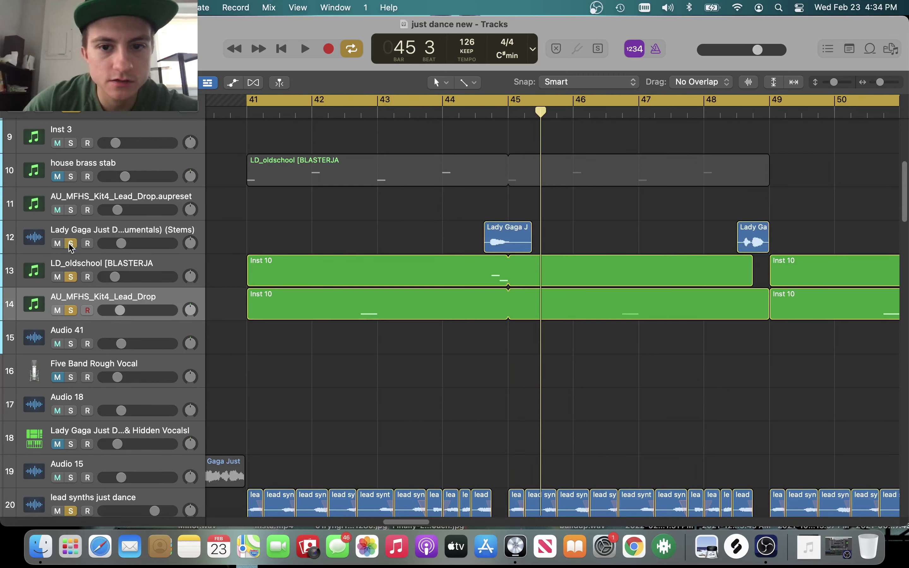
scroll(263, 252, "right", 10)
scroll(283, 253, "left", 8)
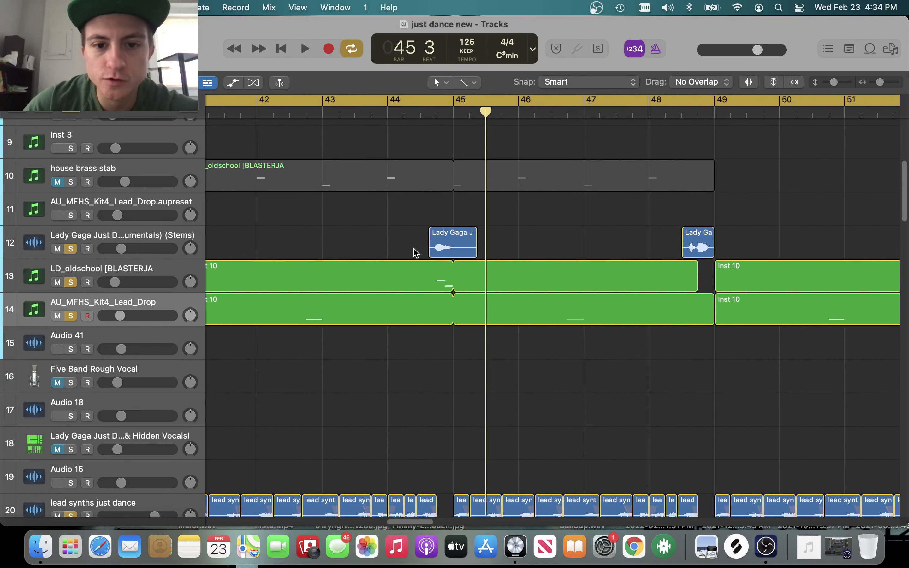
left_click(404, 112)
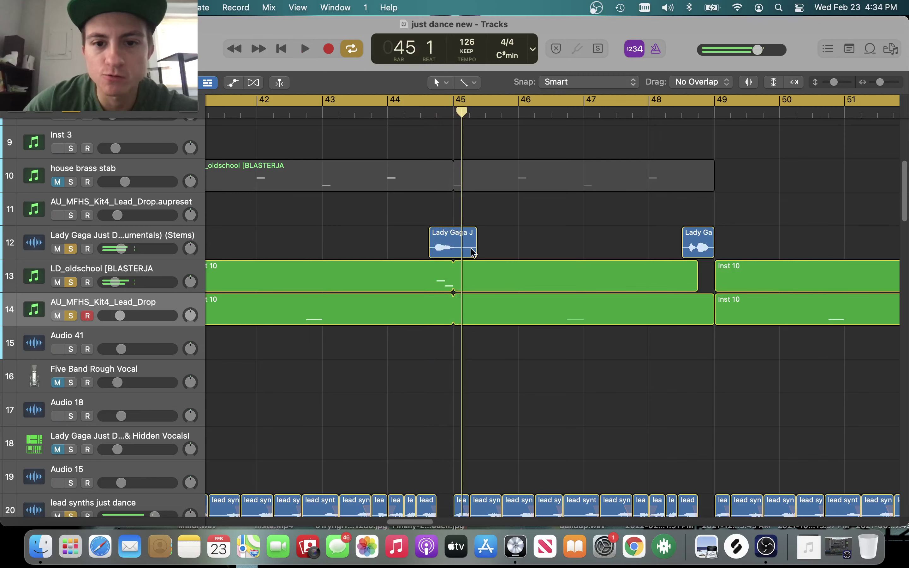
scroll(466, 179, "right", 6)
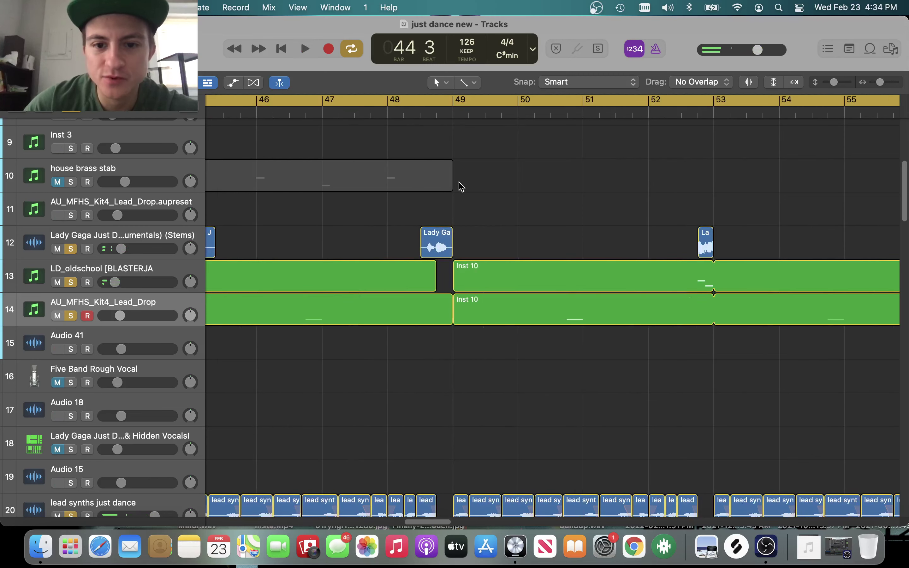
scroll(460, 192, "right", 3)
scroll(460, 193, "down", 1)
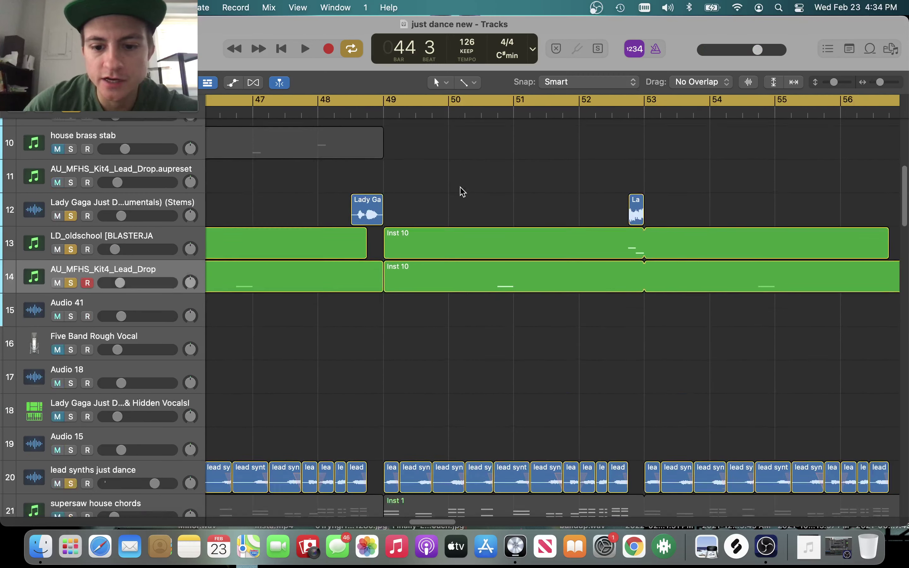
Play the Lady Gaga vocal chops leading into bar 49 and bar 53 with the fill leads, then stop playback.
scroll(460, 193, "up", 3)
key("space")
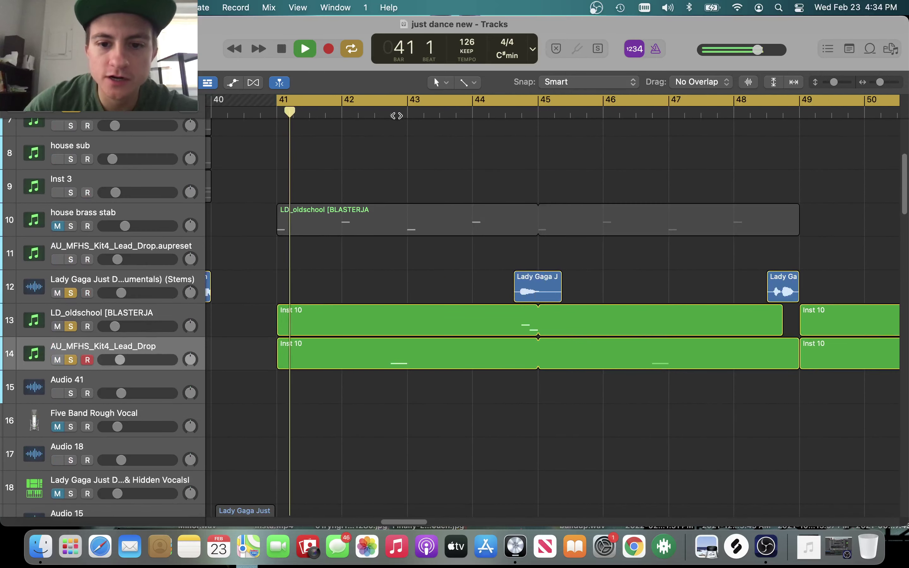
scroll(526, 122, "right", 3)
left_click(528, 113)
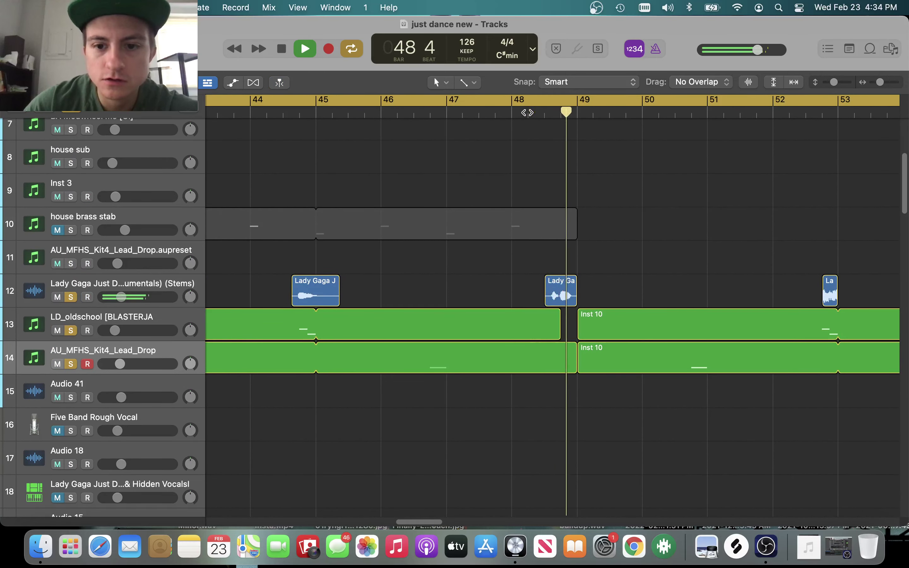
key("space")
scroll(558, 168, "right", 5)
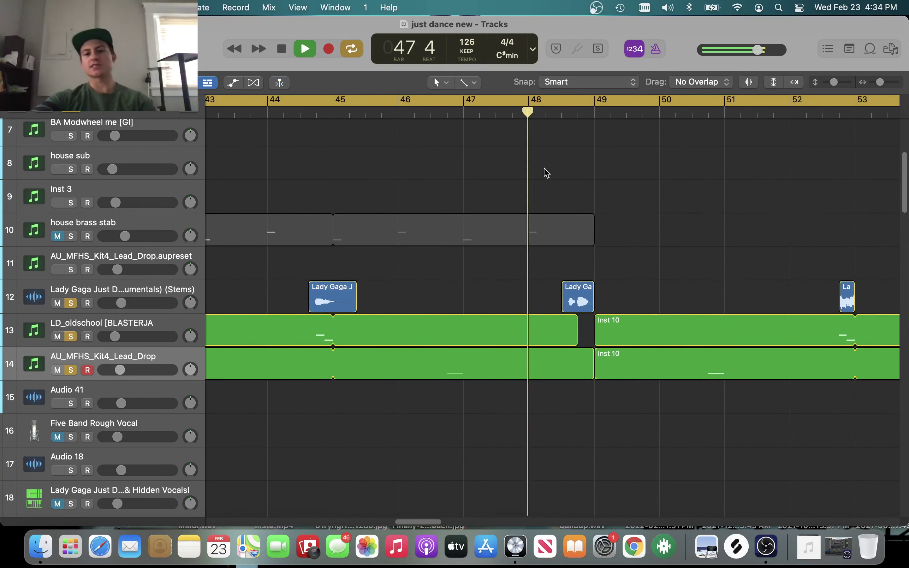
scroll(545, 171, "right", 5)
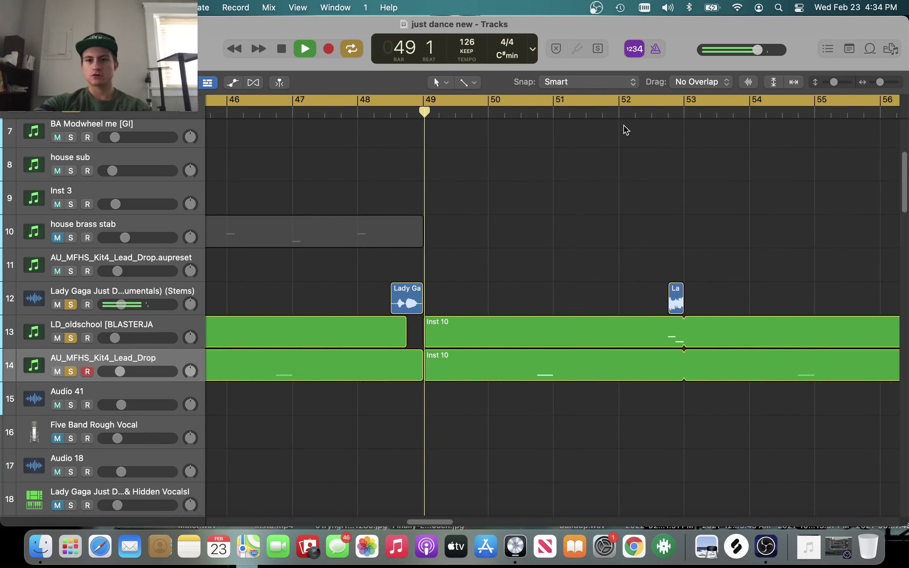
left_click(624, 118)
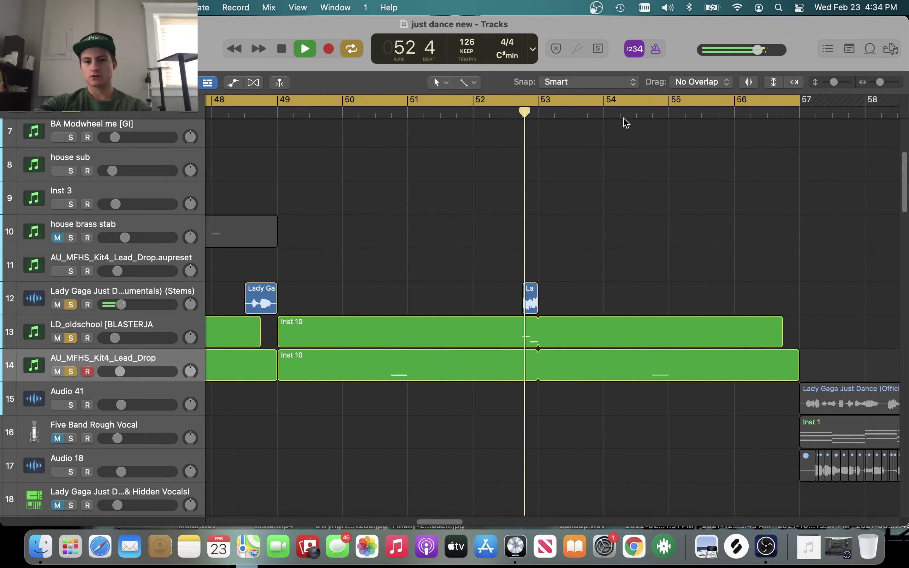
key("space")
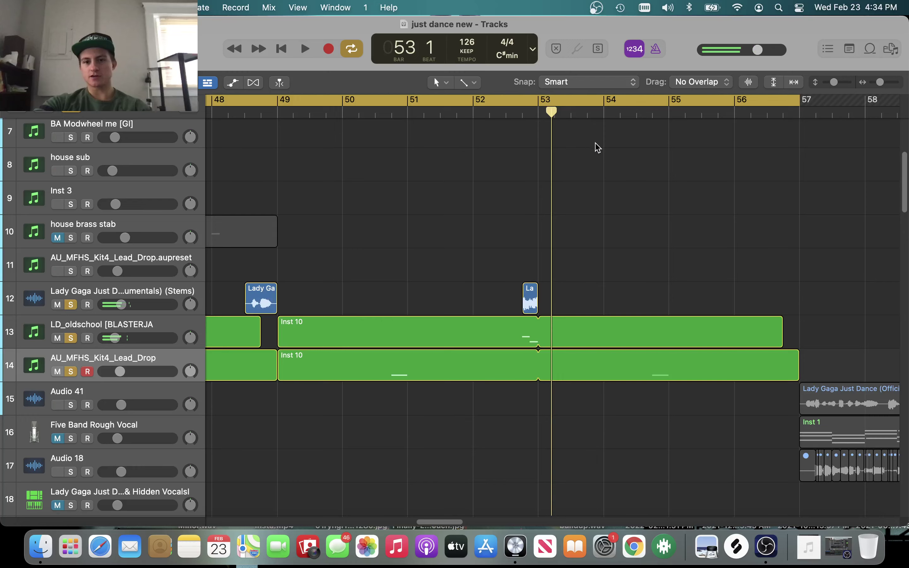
Look over the drop's tracks from the lead layers down to the kick, clap, fill and hi-hat tracks.
scroll(595, 145, "left", 10)
scroll(595, 146, "down", 5)
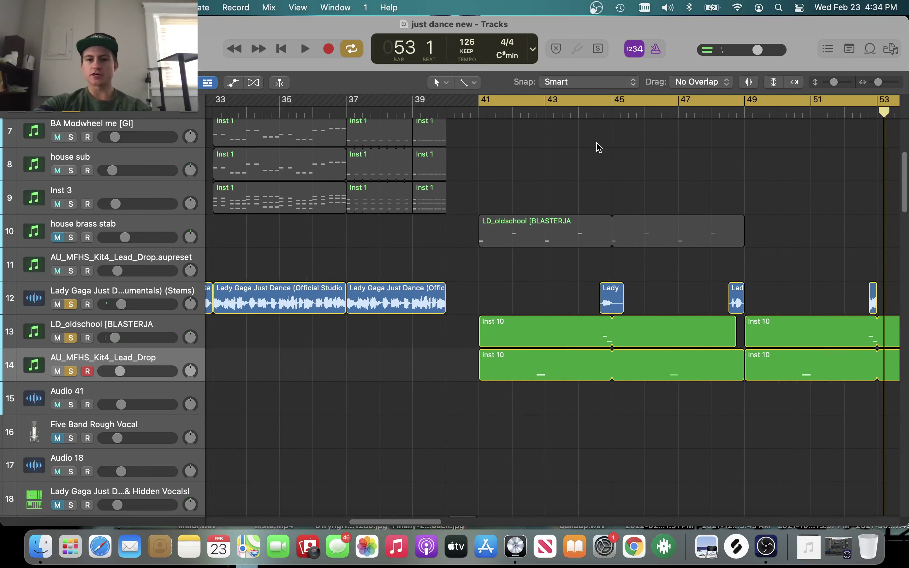
scroll(609, 173, "right", 5)
scroll(516, 215, "down", 3)
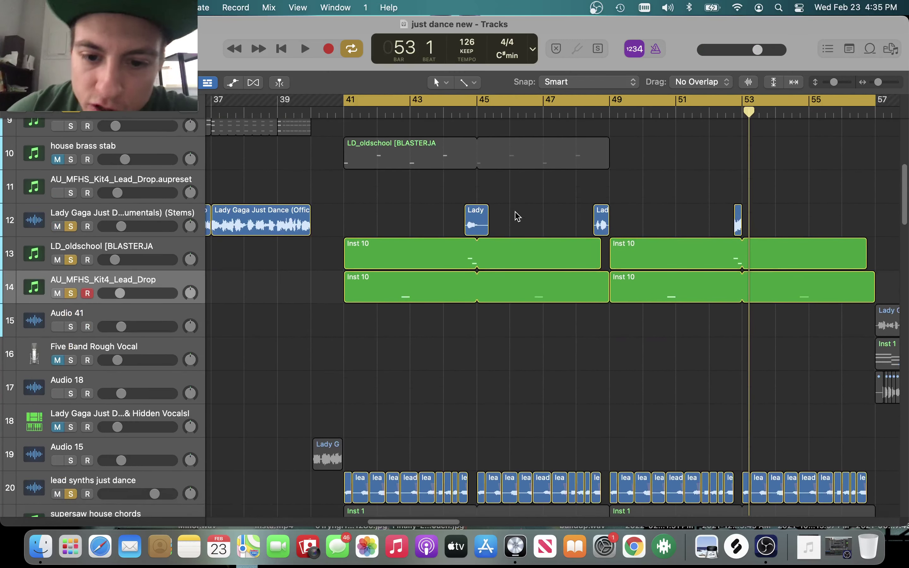
scroll(537, 261, "down", 3)
scroll(537, 262, "up", 7)
scroll(538, 262, "up", 5)
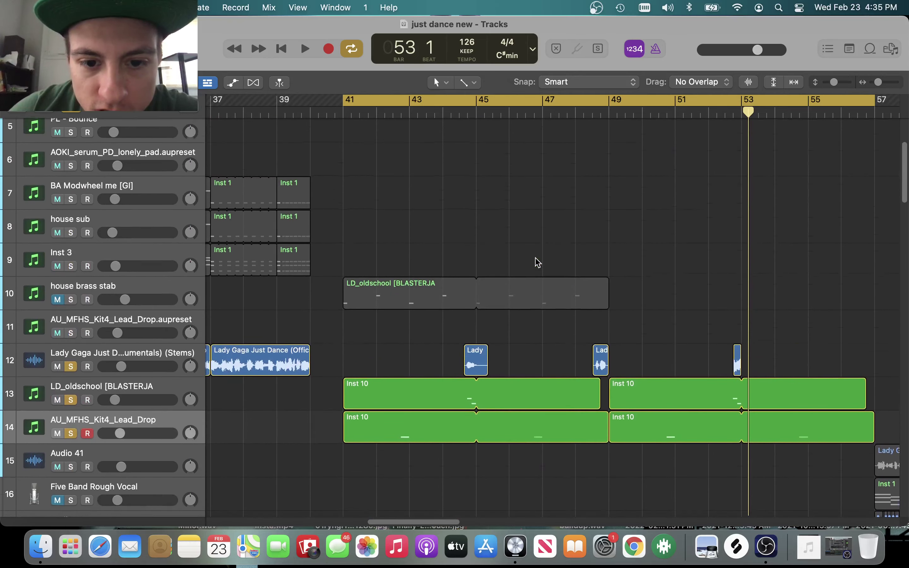
scroll(538, 262, "down", 20)
scroll(535, 261, "up", 12)
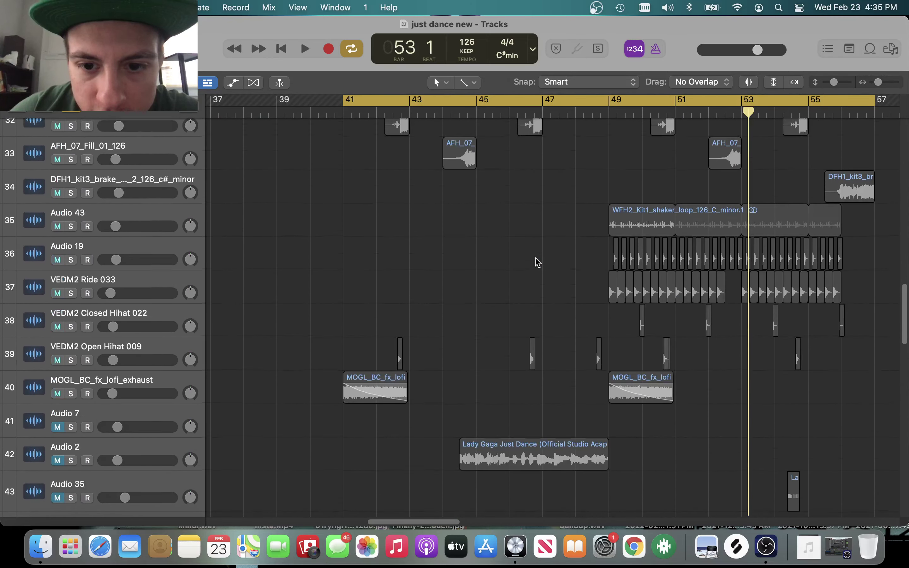
scroll(286, 265, "right", 2)
scroll(286, 264, "down", 1)
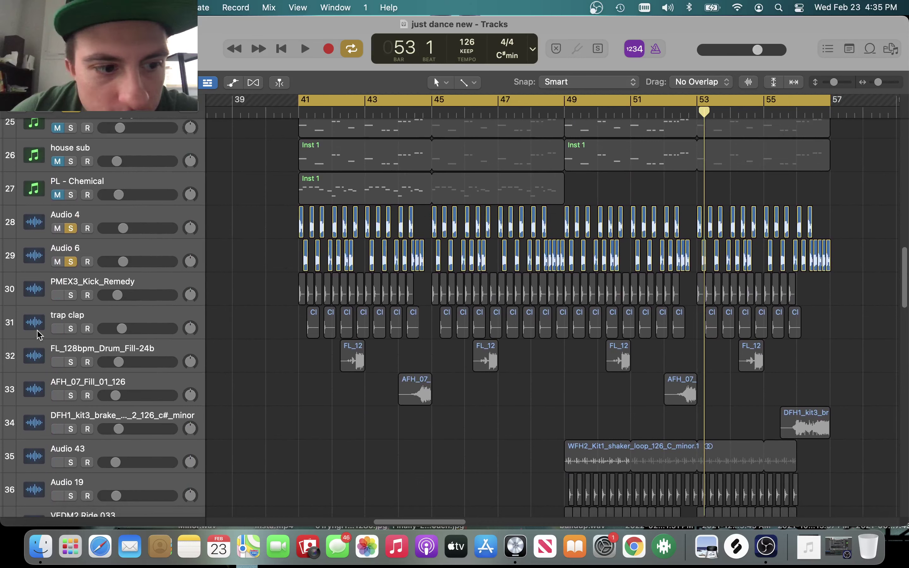
Clear the active solos, solo the PMEX3_Kick_Remedy track and play it from bar 41 with the timeline enlarged.
left_click(74, 106)
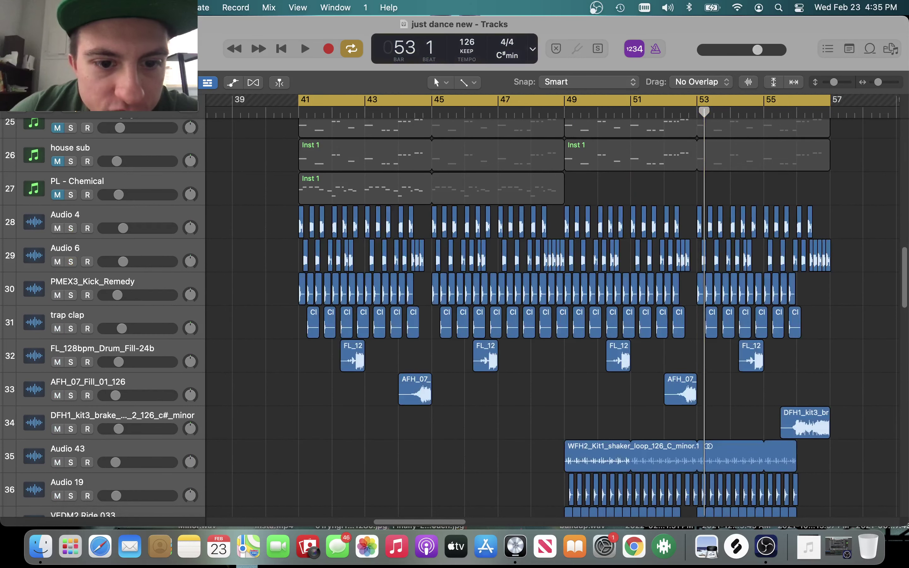
left_click(71, 296)
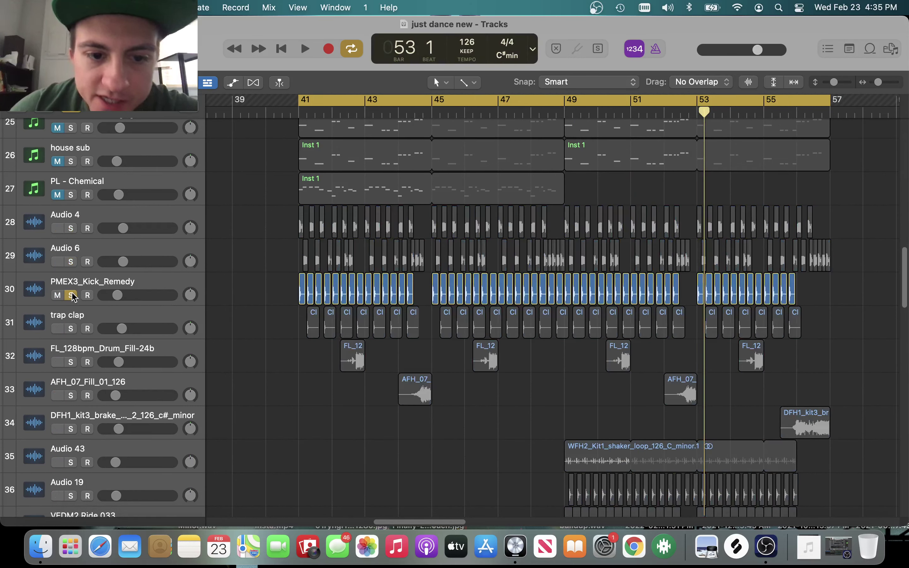
key("space")
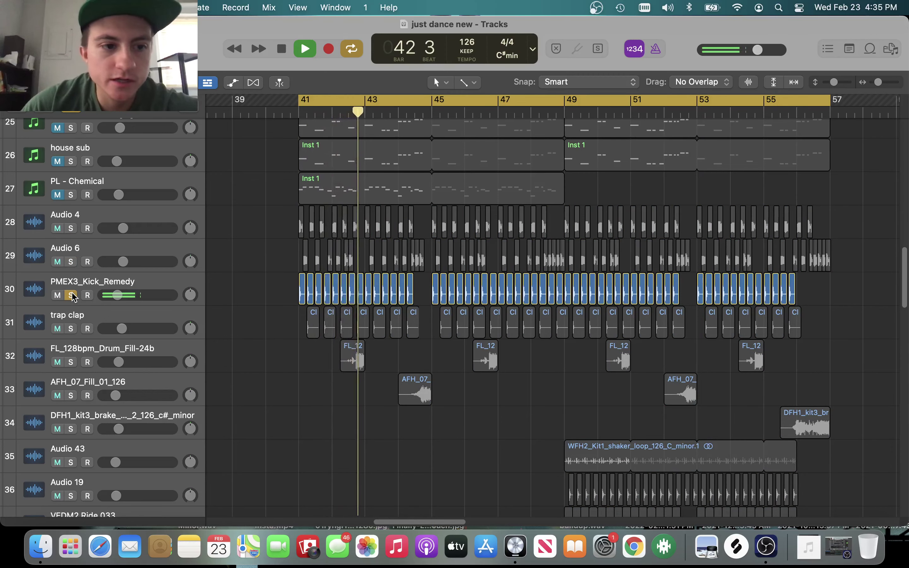
key("super+Right")
key("super+Right")
key("super+Right")
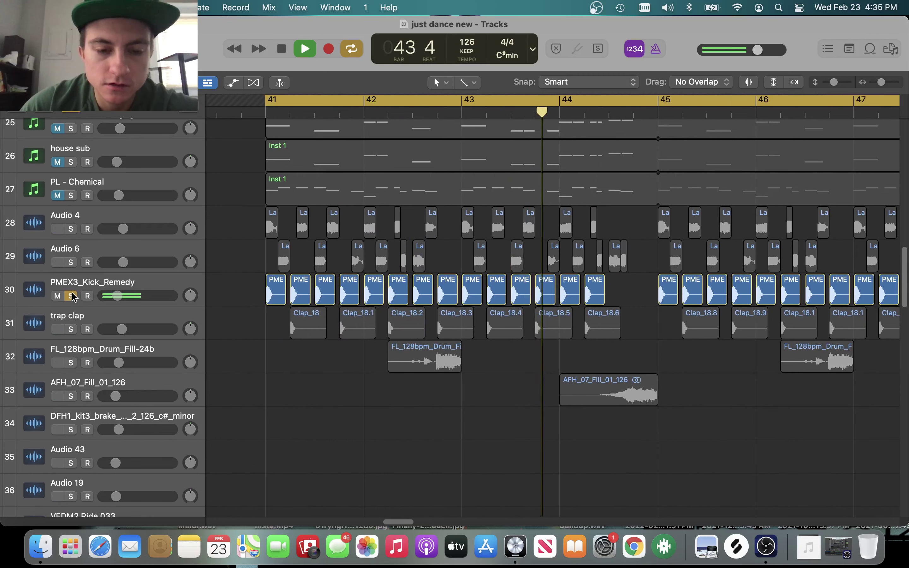
key("super+Left")
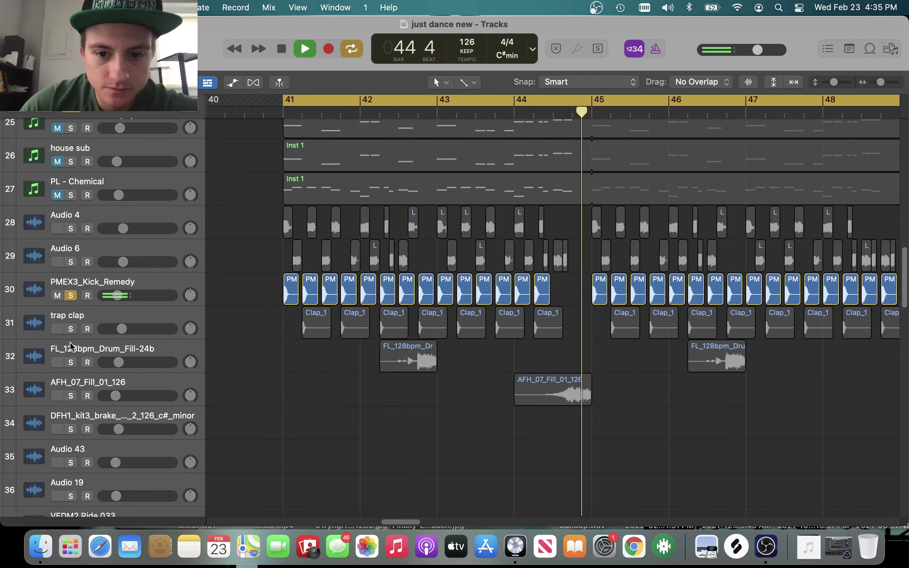
Add the trap clap track to the solo, listen to it with the kick through bar 50, and stop playback.
left_click(74, 328)
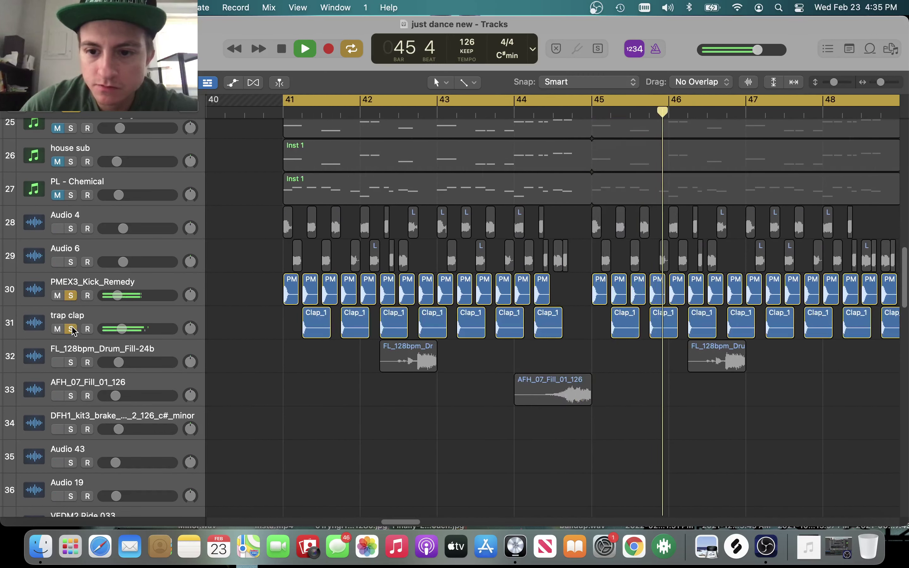
scroll(308, 380, "left", 2)
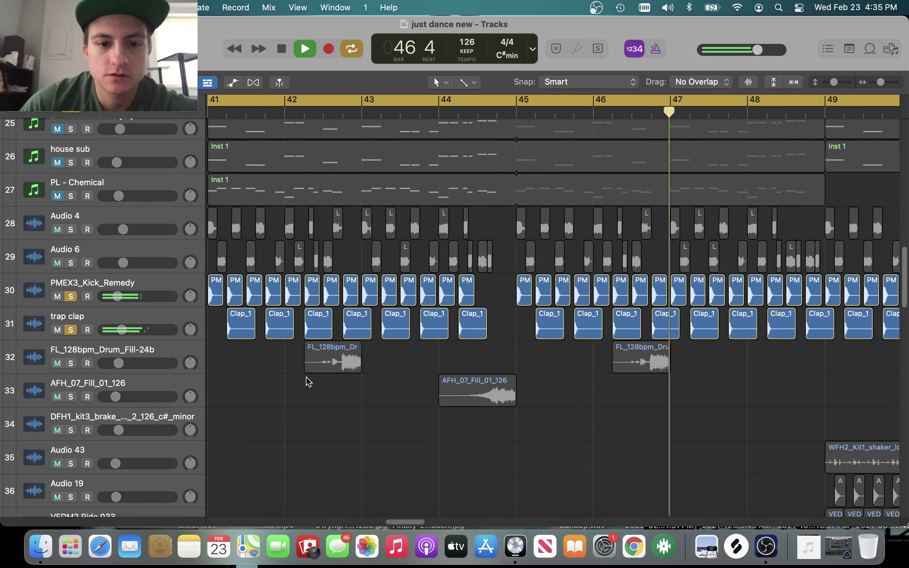
scroll(308, 382, "left", 1)
key("super+Left")
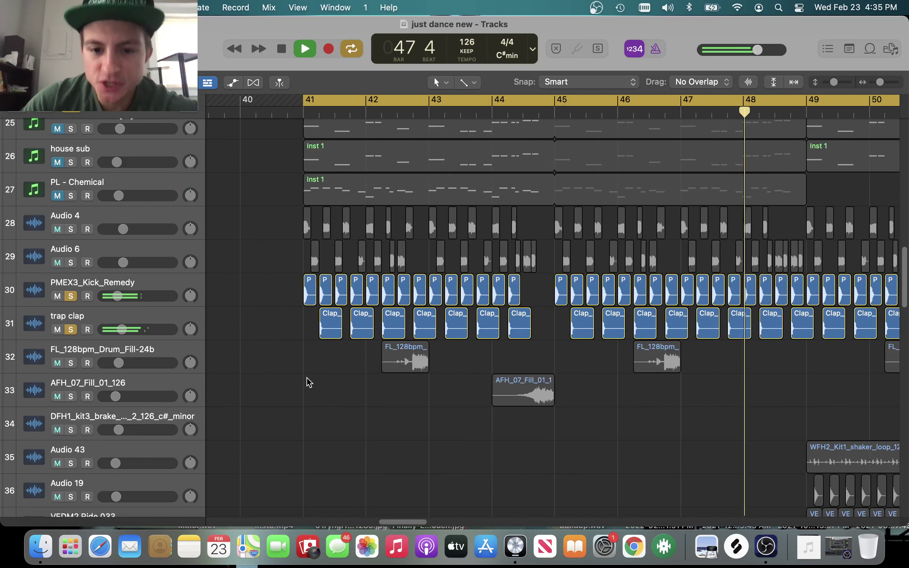
scroll(314, 382, "right", 3)
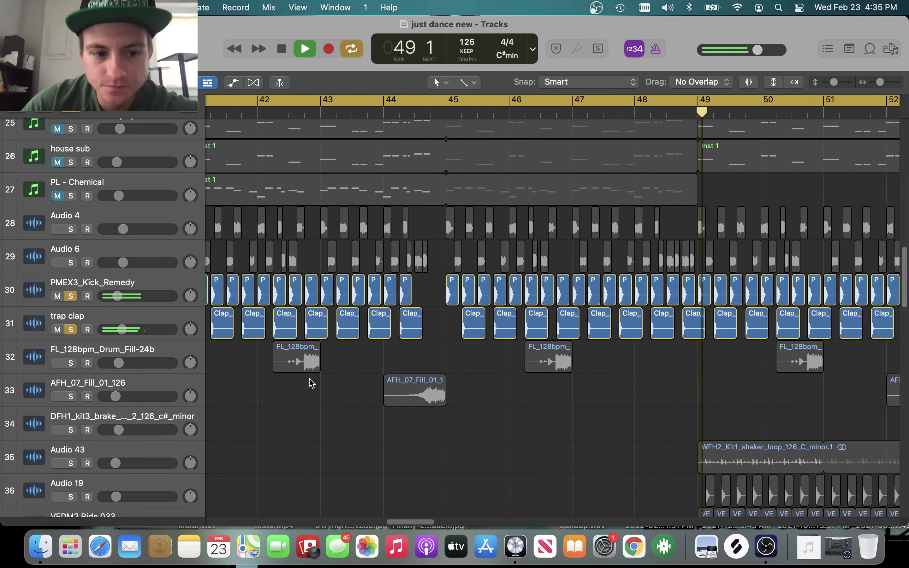
scroll(311, 382, "down", 2)
scroll(311, 382, "left", 3)
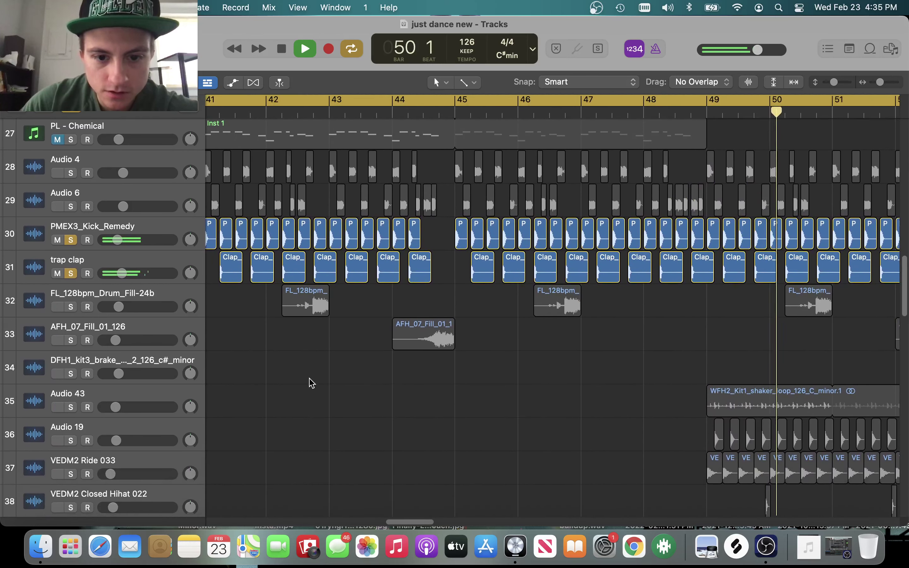
key("space")
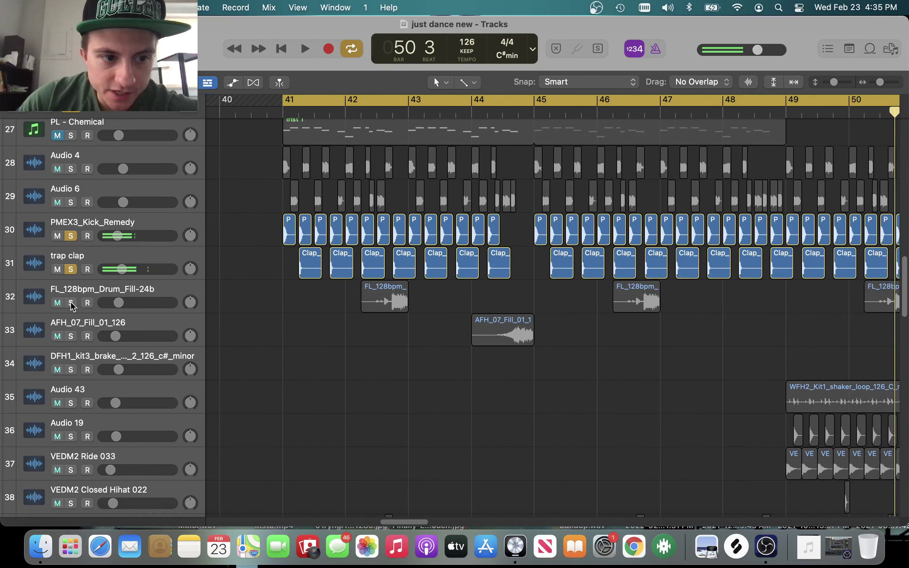
Solo the FL_128bpm_Drum_Fill-24b and AFH_07_Fill_01_126 tracks too, and play the drums from bar 41.
left_click(71, 303)
left_click(71, 336)
key("space")
scroll(325, 379, "right", 1)
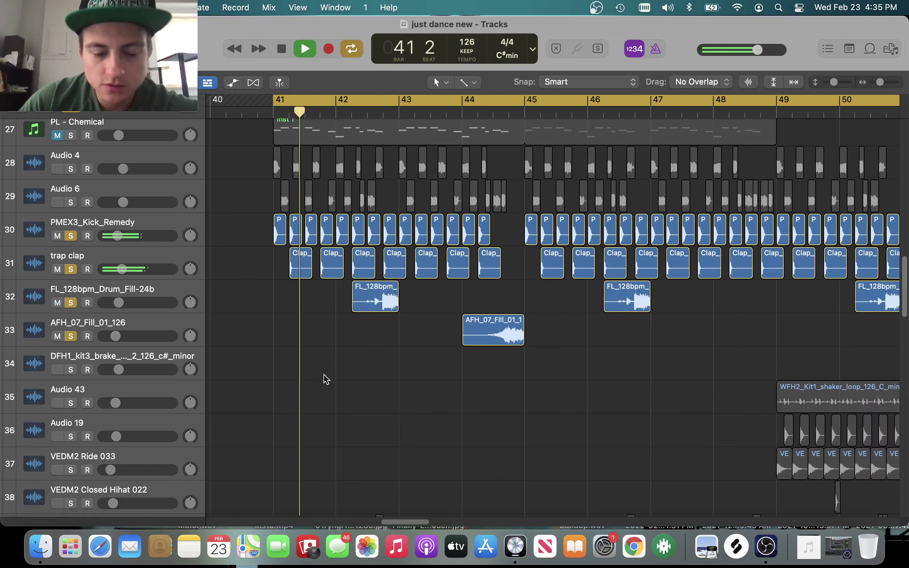
scroll(326, 379, "right", 2)
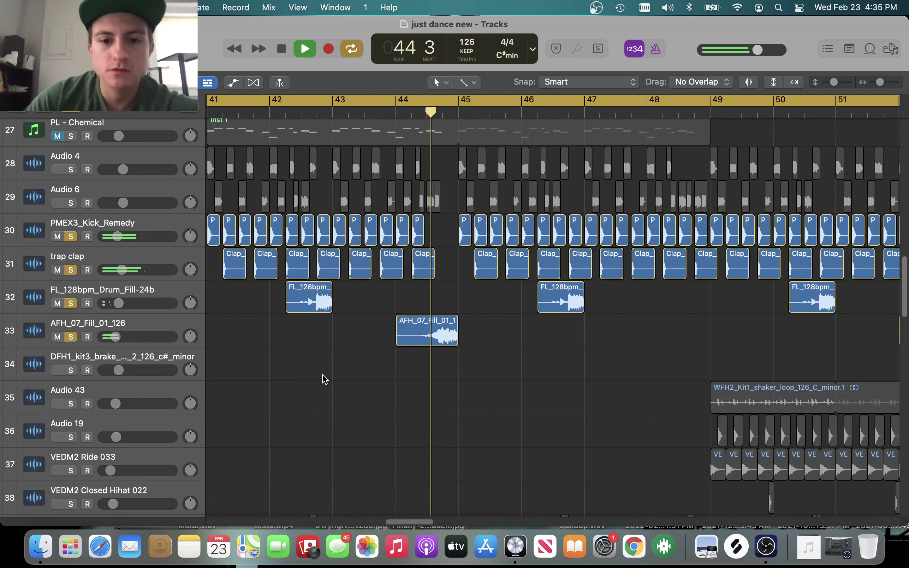
Stop playback and select the FL_128bpm_Drum_Fill-24b track.
key("space")
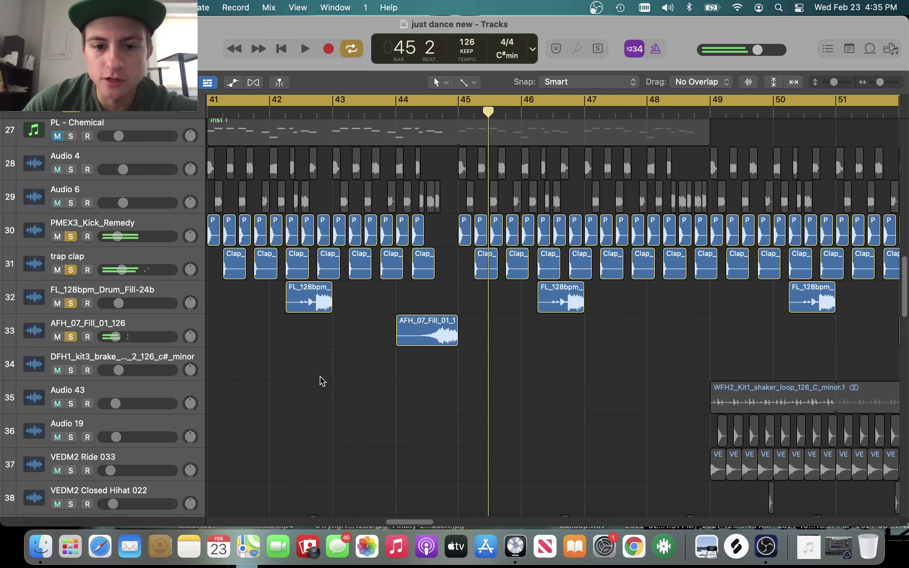
scroll(383, 365, "down", 4)
scroll(387, 359, "up", 6)
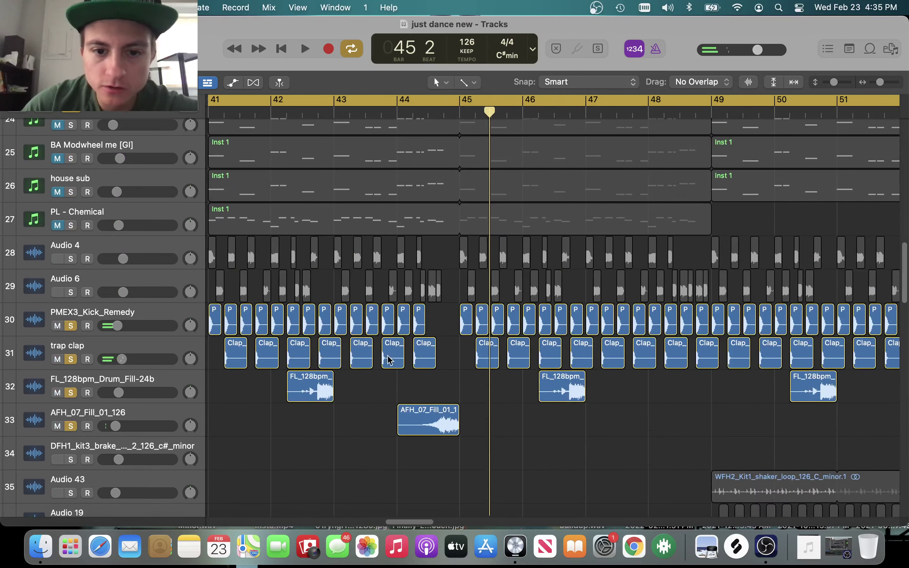
scroll(401, 391, "left", 3)
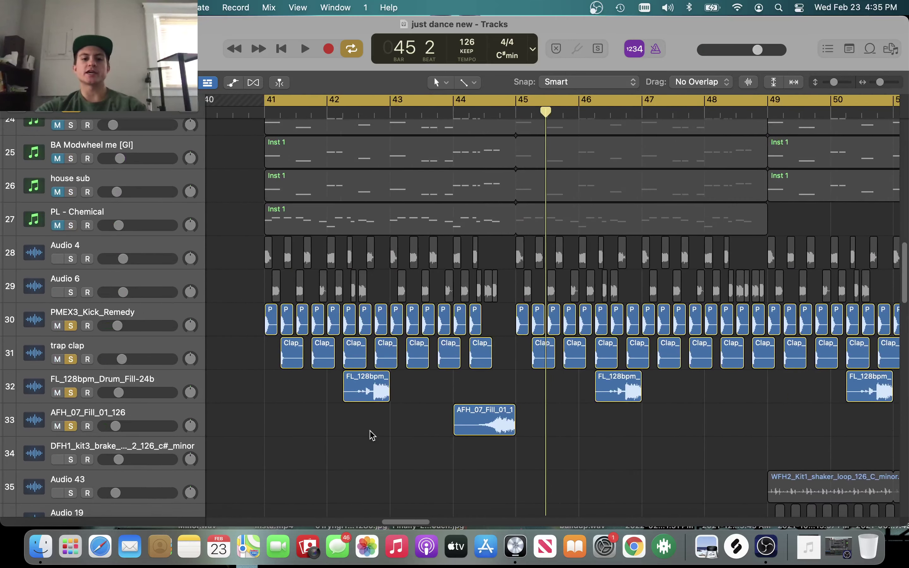
left_click(156, 383)
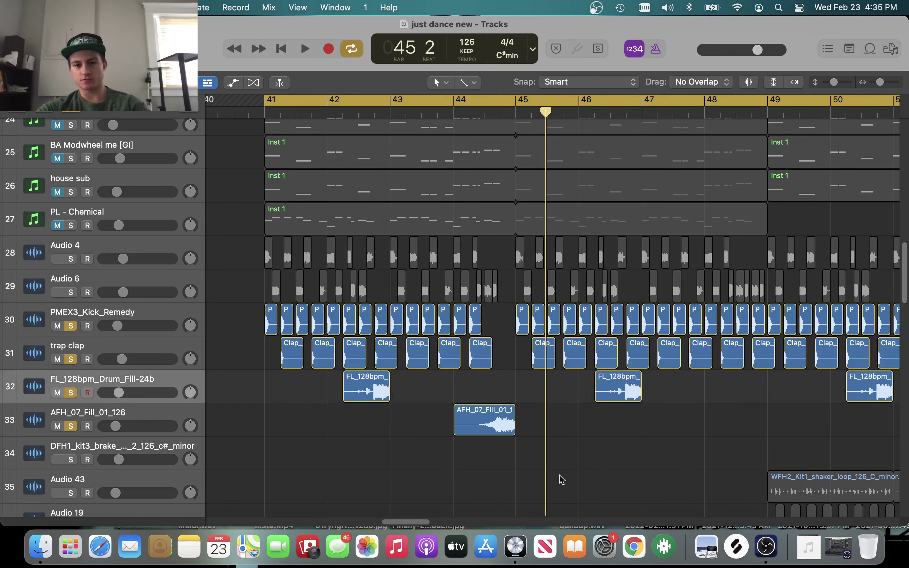
Add the MOGL_BC_fx_lofi_exhaust track to the soloed drums and play the drop from bar 41.
scroll(450, 462, "down", 3)
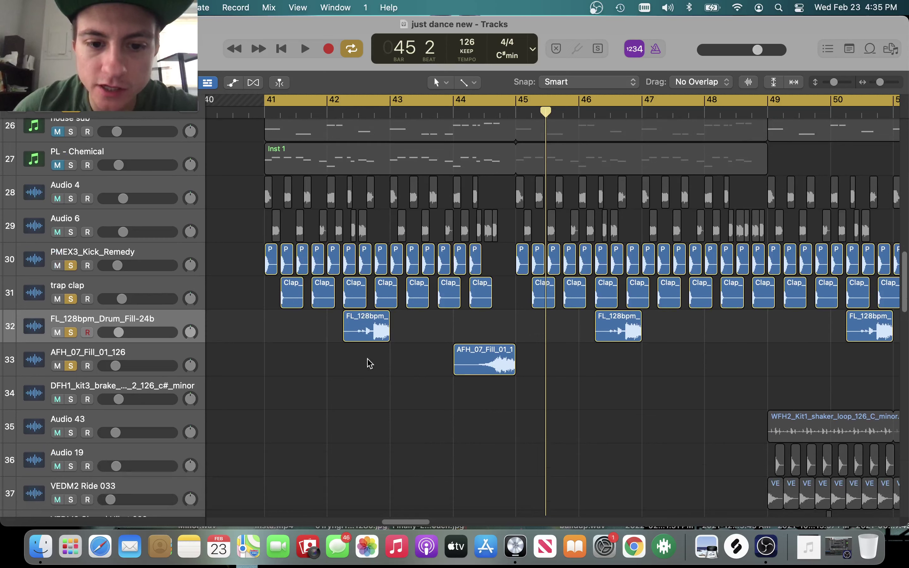
scroll(415, 363, "down", 10)
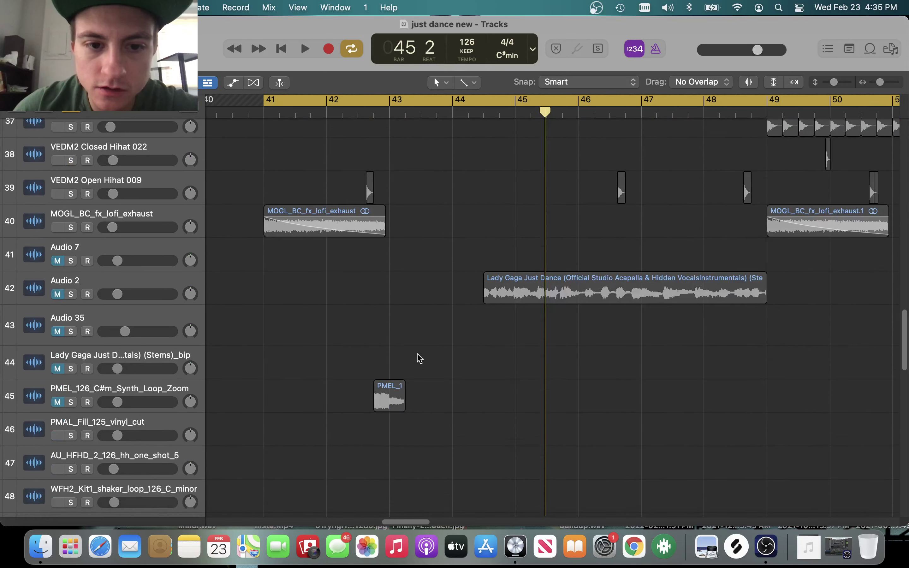
scroll(419, 359, "down", 20)
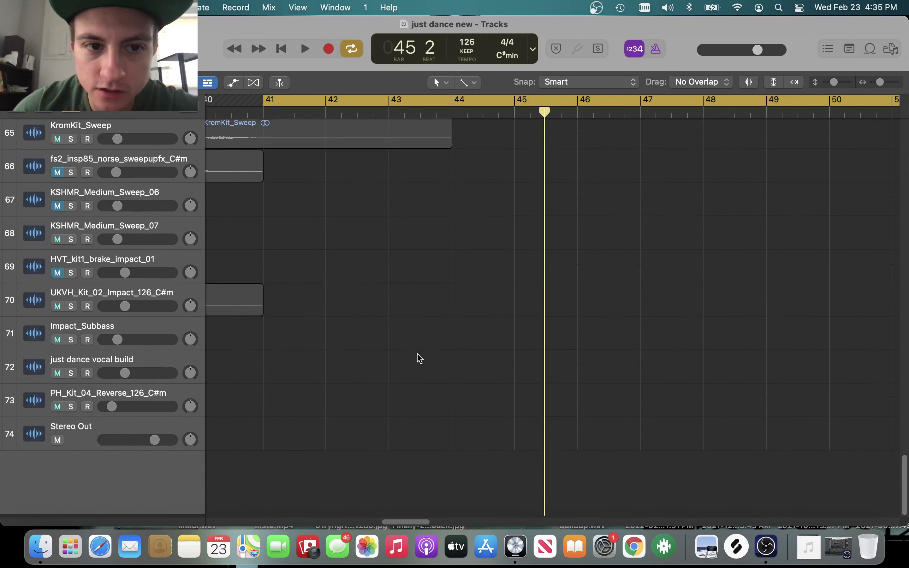
scroll(419, 359, "up", 20)
scroll(419, 358, "down", 15)
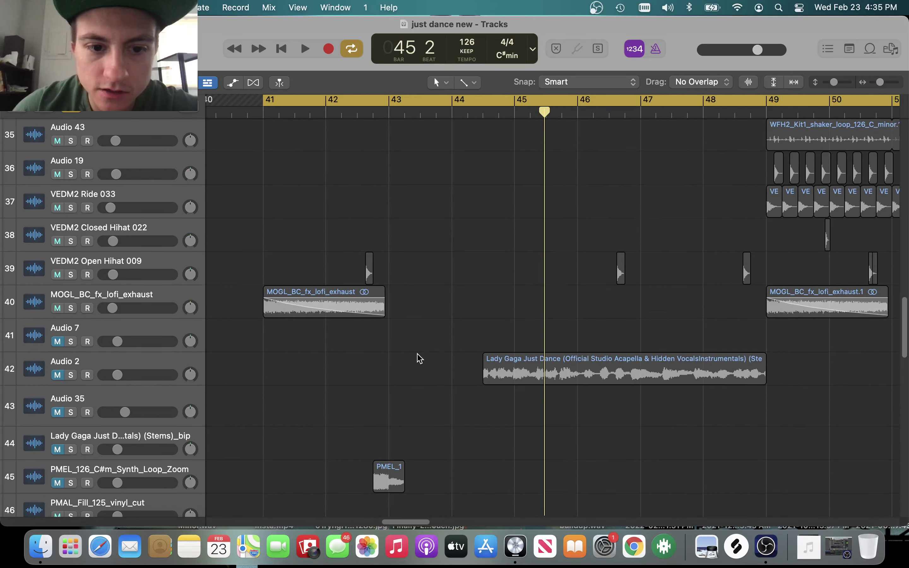
left_click(71, 300)
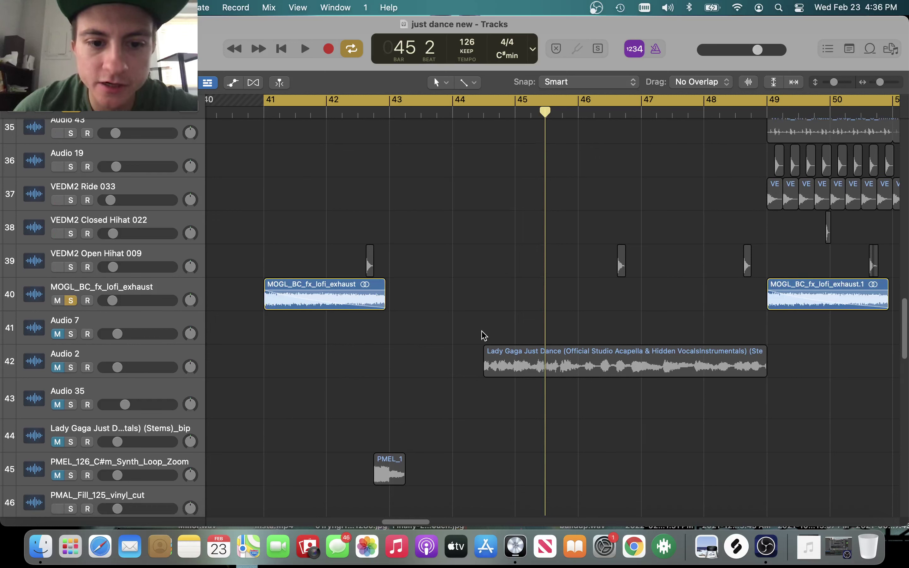
key("space")
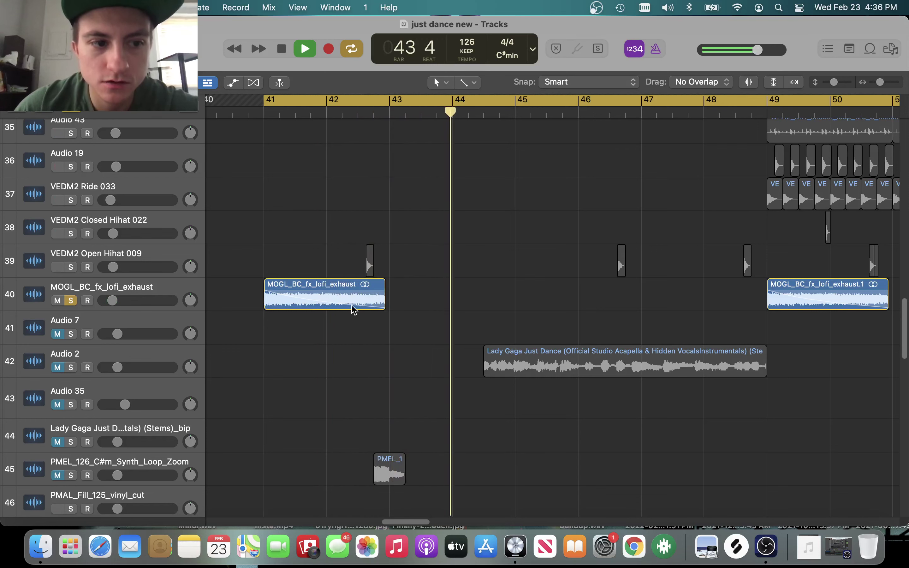
Solo the VEDM2 Open Hihat 009 track too, listen to its hit before bar 43, and stop playback.
left_click(71, 267)
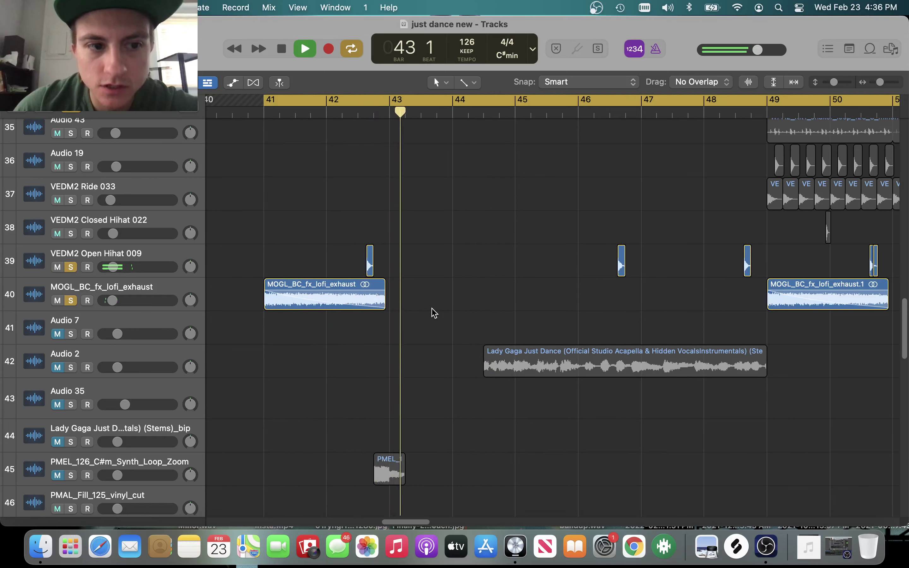
key("super+Right")
scroll(374, 268, "left", 2)
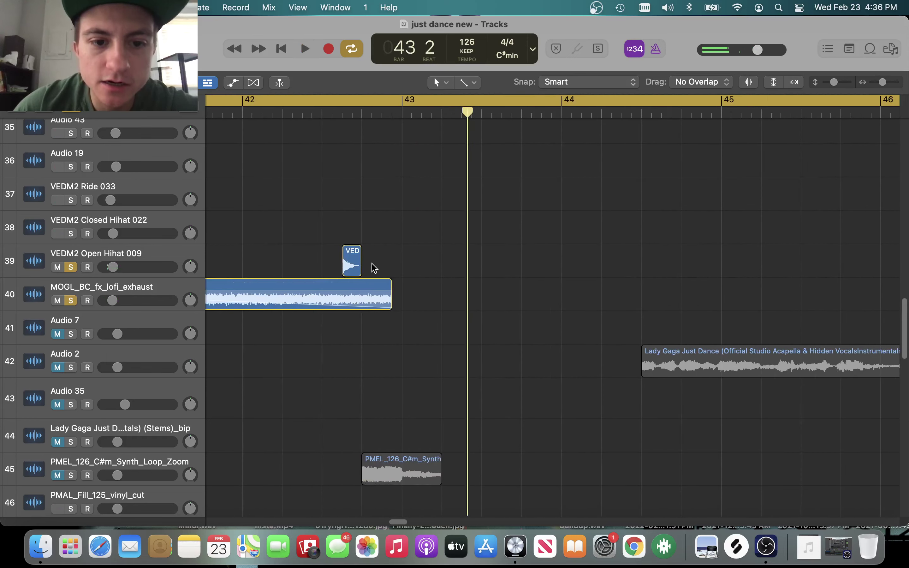
scroll(369, 265, "left", 3)
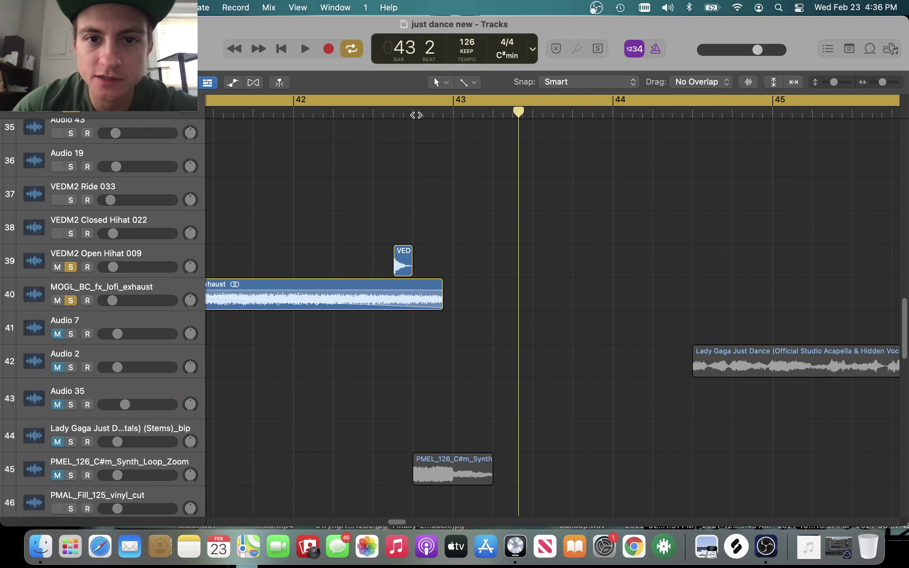
key("super+Left")
key("super+Left")
key("super+Left")
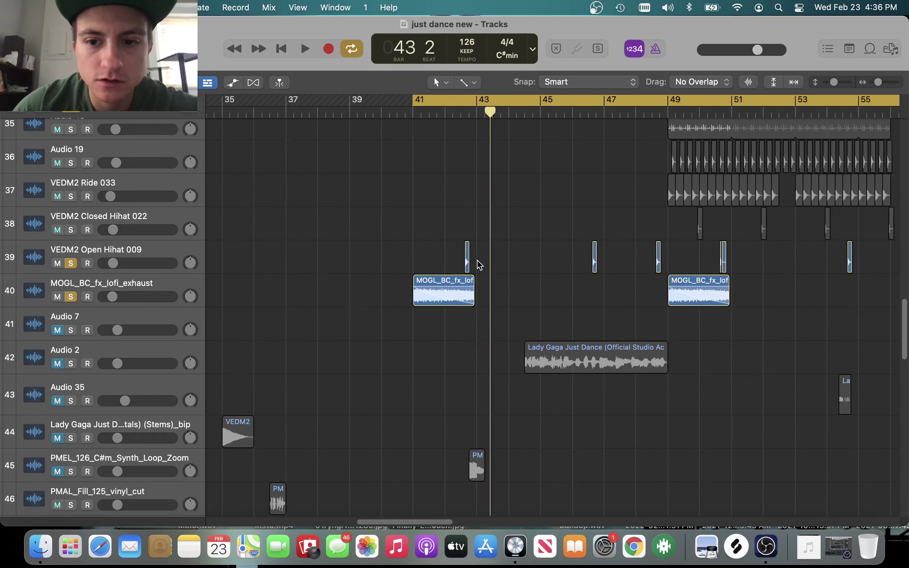
Remove the VEDM2 Open Hihat 009 track from the solo, keeping the kick, clap, fills and lofi exhaust soloed.
scroll(480, 265, "up", 5)
scroll(480, 265, "down", 5)
left_click(70, 382)
scroll(329, 354, "up", 4)
scroll(329, 354, "up", 2)
scroll(329, 354, "right", 3)
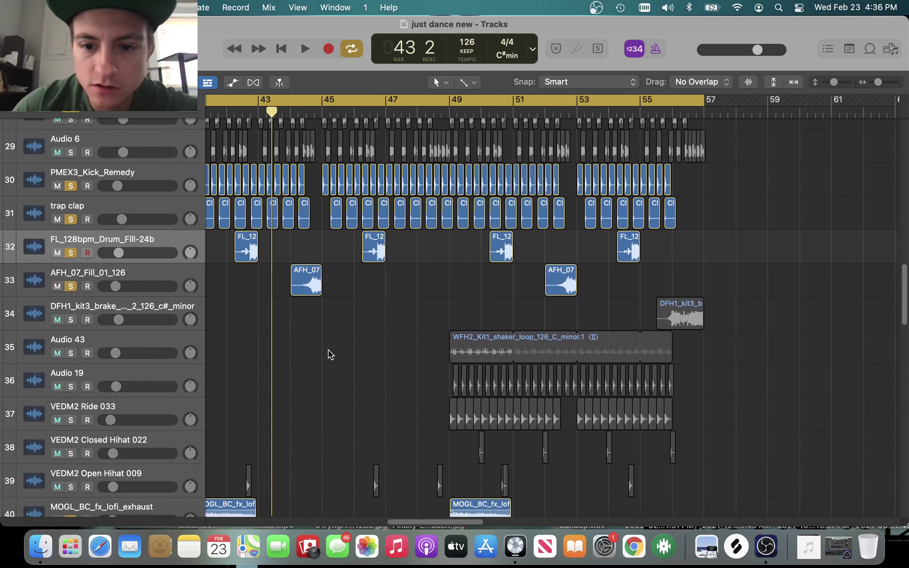
Look over the tracks below the hi-hats and try soloing the KromKit_Sweep track.
scroll(329, 354, "down", 2)
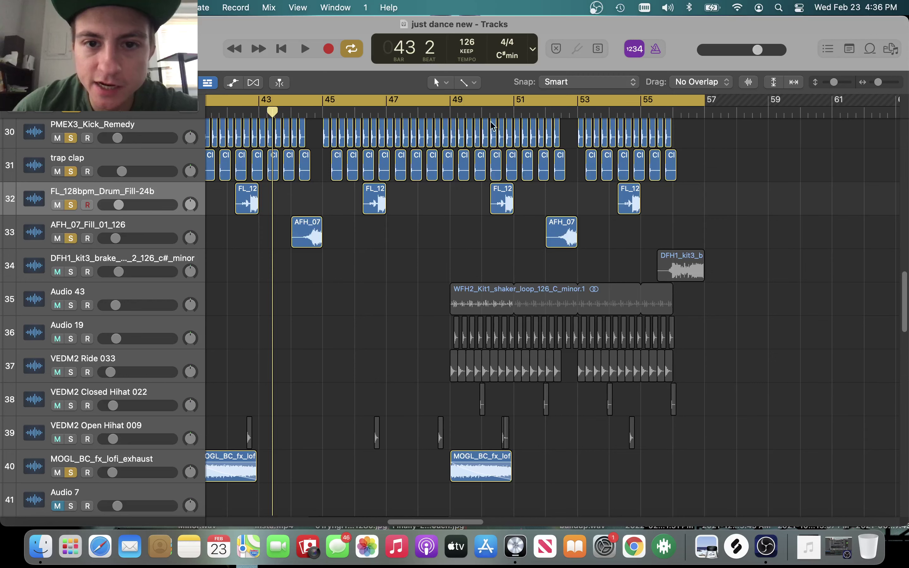
scroll(513, 256, "down", 8)
scroll(513, 257, "left", 3)
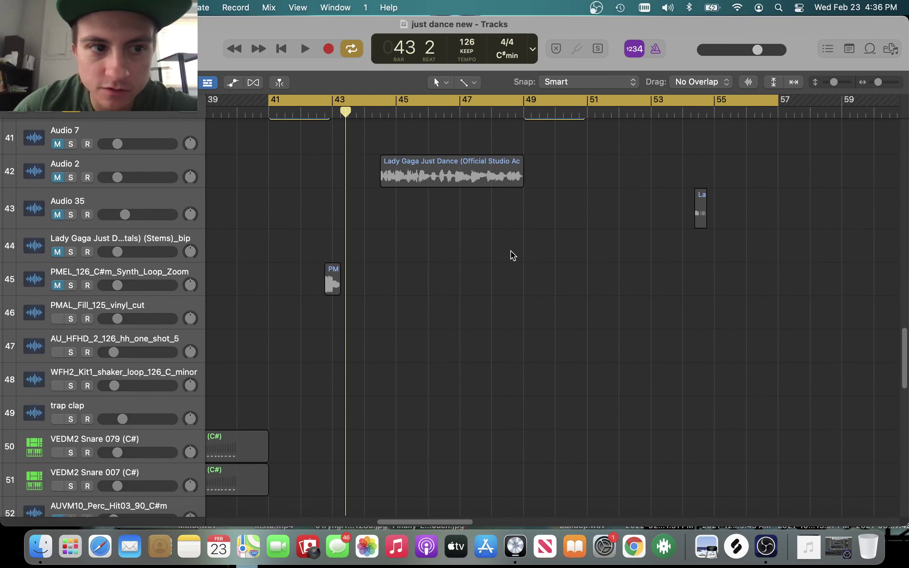
scroll(514, 257, "down", 2)
scroll(514, 257, "down", 10)
scroll(513, 256, "up", 3)
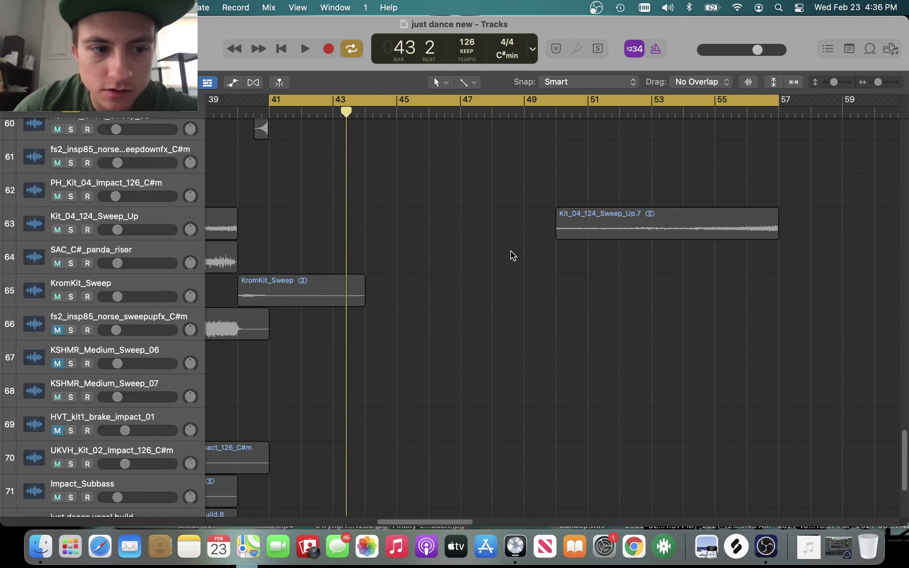
left_click(73, 299)
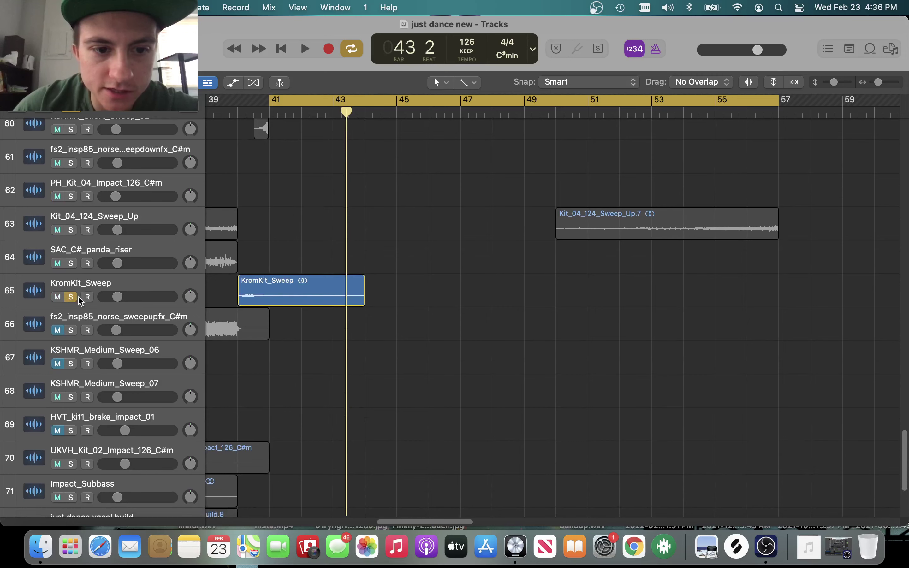
scroll(77, 300, "left", 2)
left_click(71, 300)
Move the start of the cycle range to bar 49 so it spans bars 49 to 57.
scroll(565, 330, "up", 4)
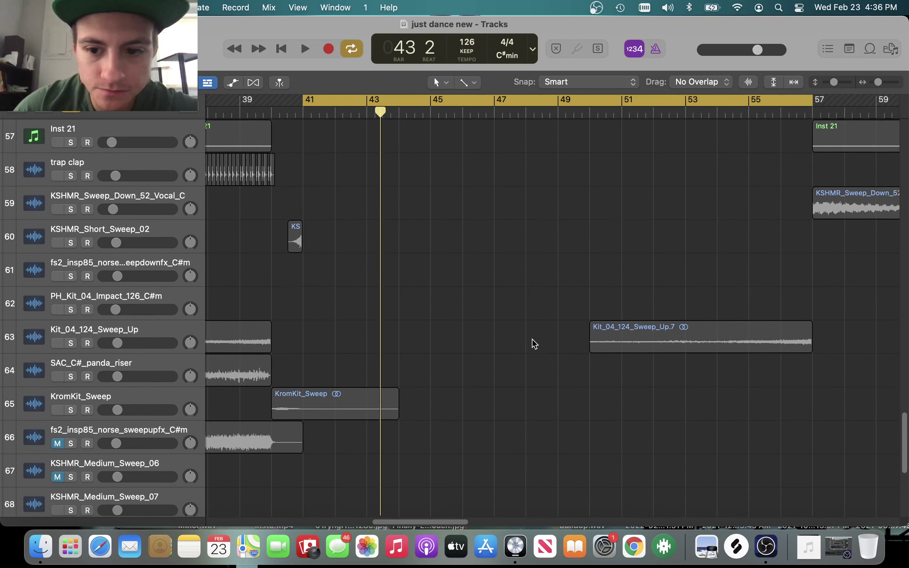
scroll(534, 344, "up", 15)
scroll(534, 344, "right", 2)
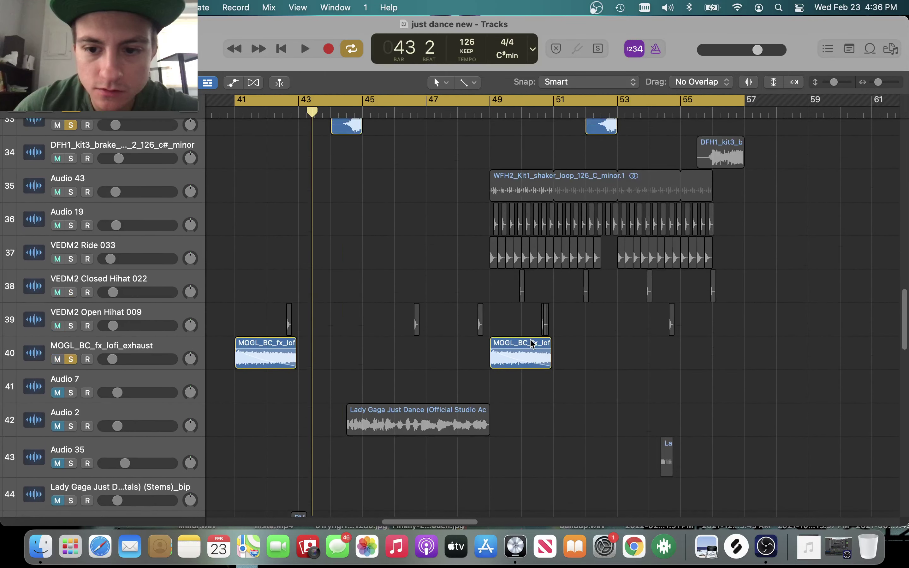
scroll(532, 343, "up", 6)
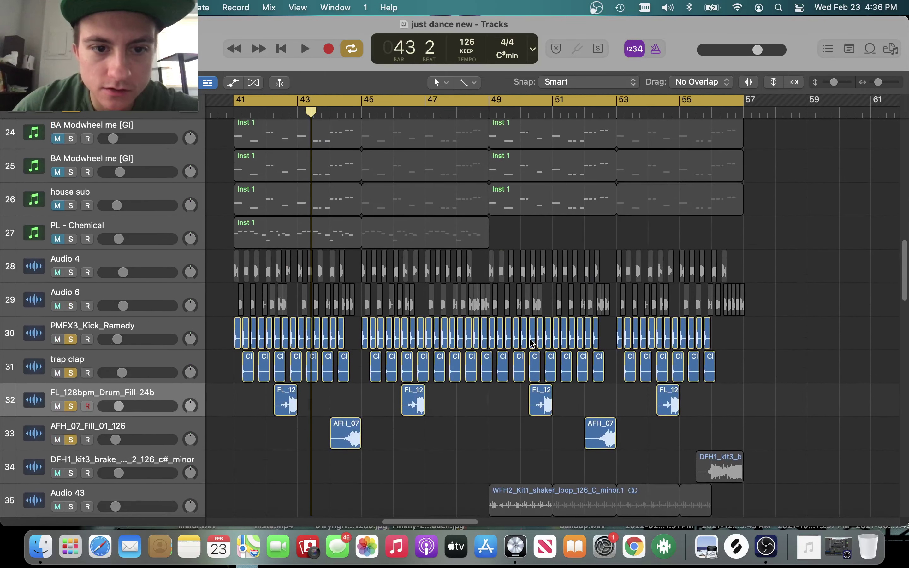
scroll(532, 343, "up", 6)
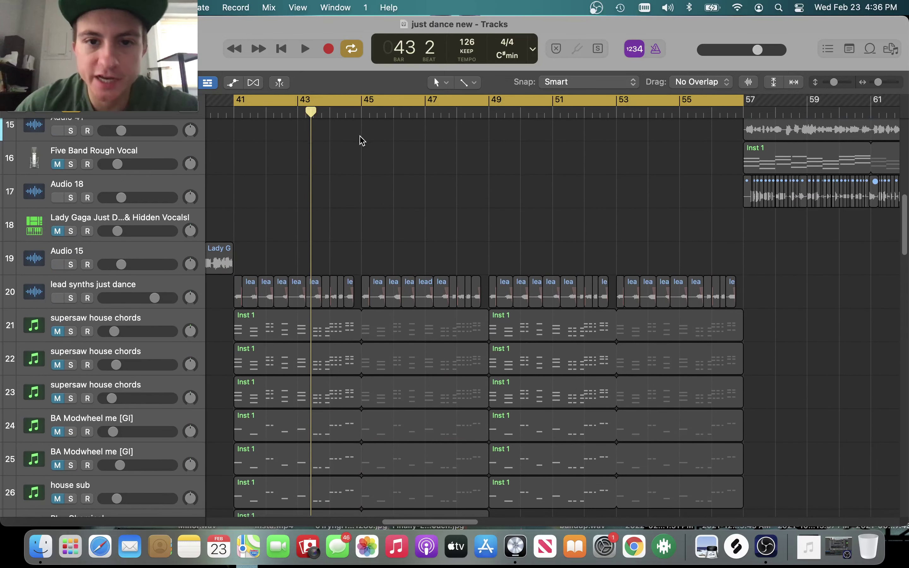
left_click_drag(232, 98, 494, 157)
scroll(501, 265, "right", 3)
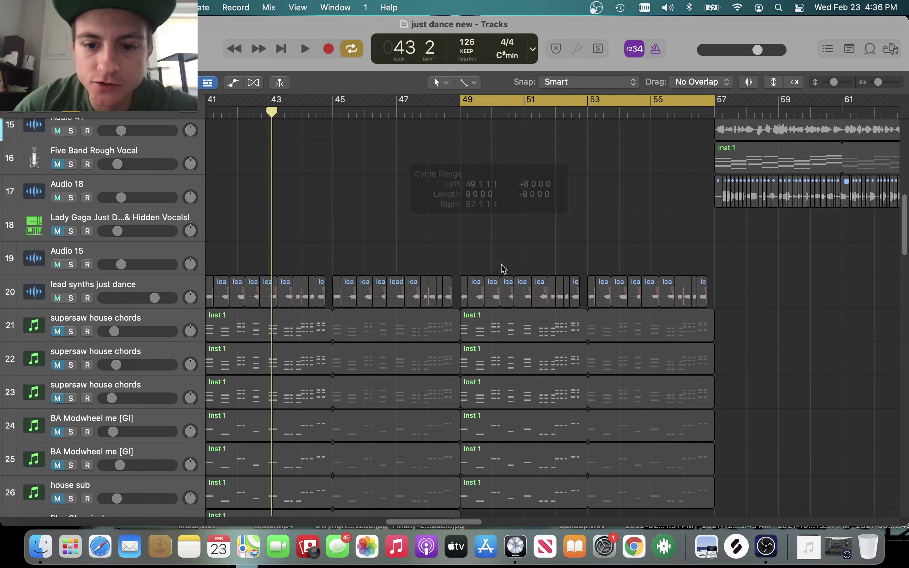
Play the second half of the drop from bar 49, adding the Audio 19 and VEDM2 Ride 033 tracks to the solo.
scroll(463, 283, "down", 8)
scroll(462, 283, "down", 5)
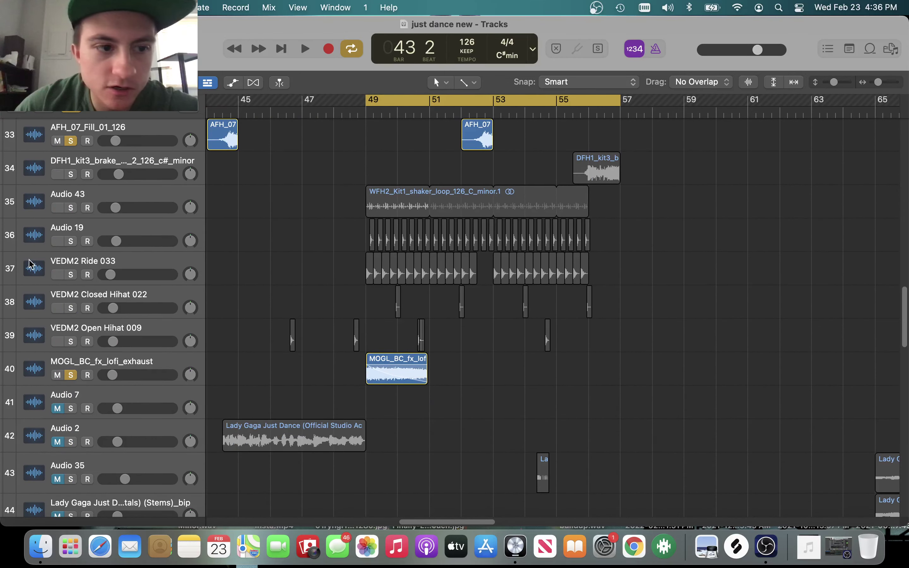
left_click(71, 242)
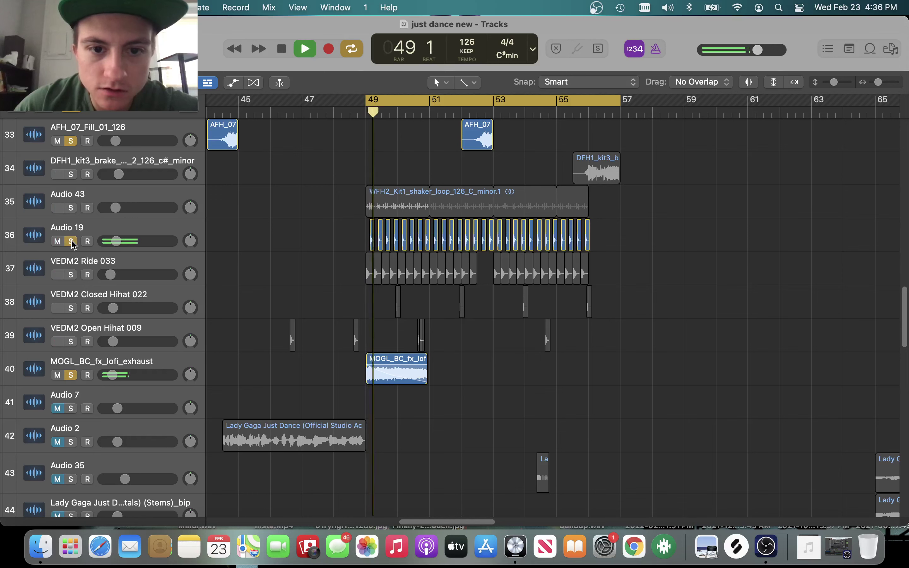
left_click(71, 275)
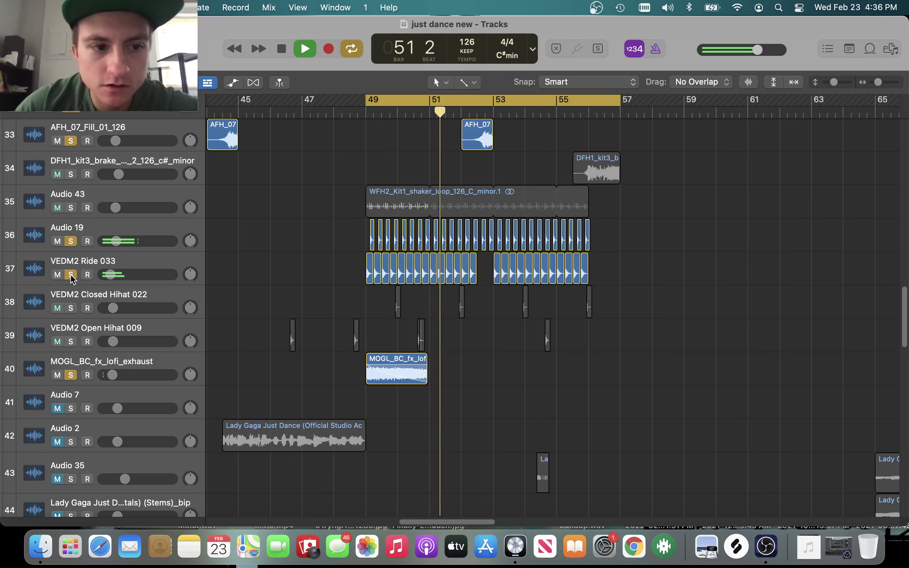
Add the VEDM2 Closed Hihat 022 track and the Audio 43 shaker loop to the solo during playback.
left_click(71, 308)
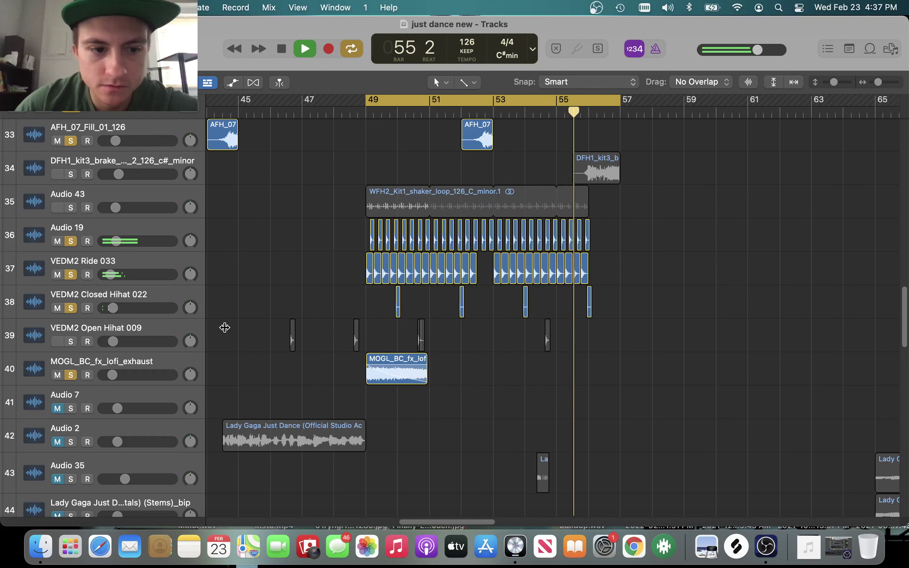
scroll(358, 284, "up", 3)
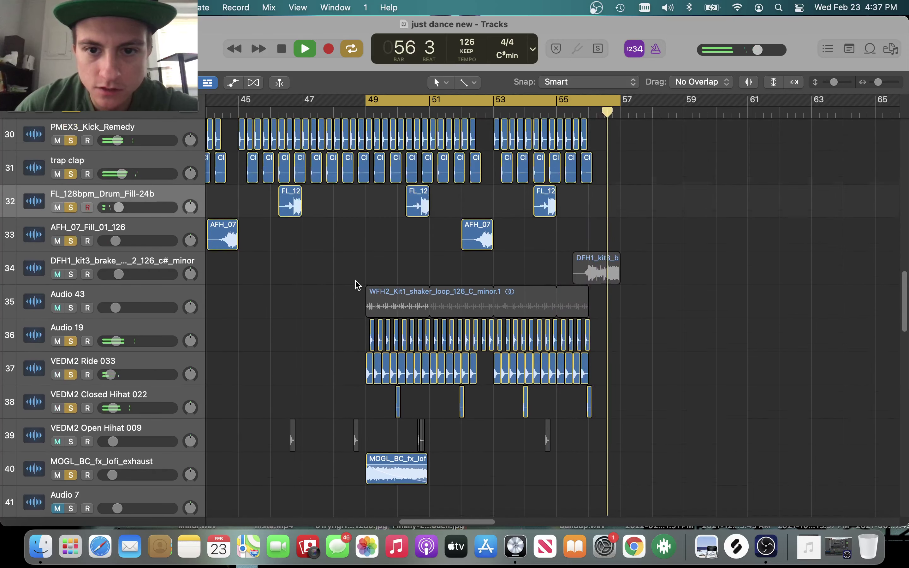
left_click(70, 311)
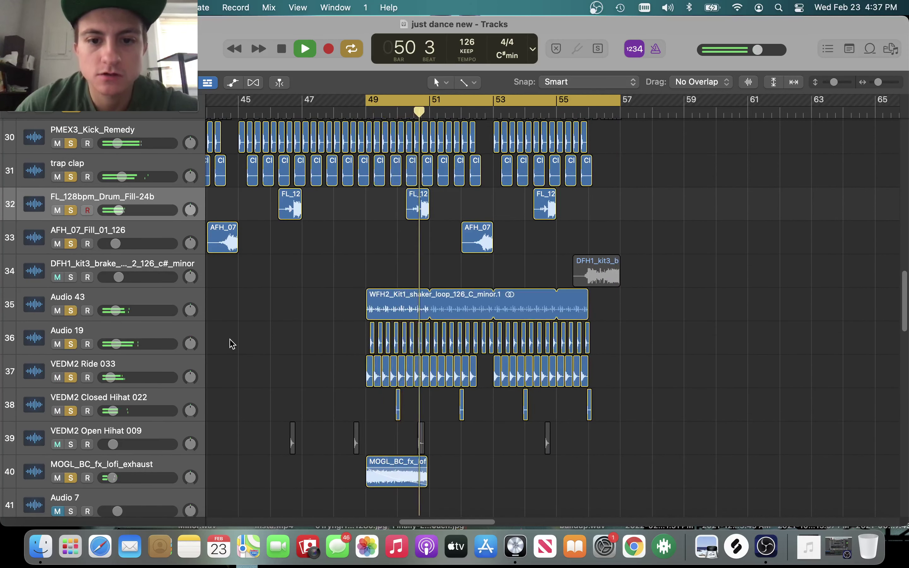
Look over the remaining percussion and sweep tracks down to Impact_Subbass while the soloed drums keep playing.
scroll(355, 343, "down", 1)
scroll(355, 343, "down", 2)
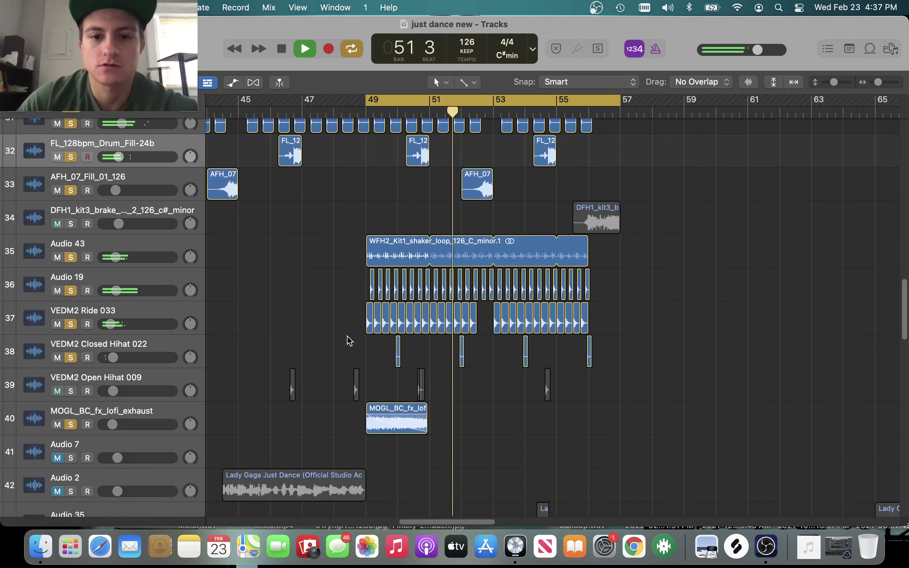
scroll(351, 343, "down", 9)
scroll(348, 339, "up", 2)
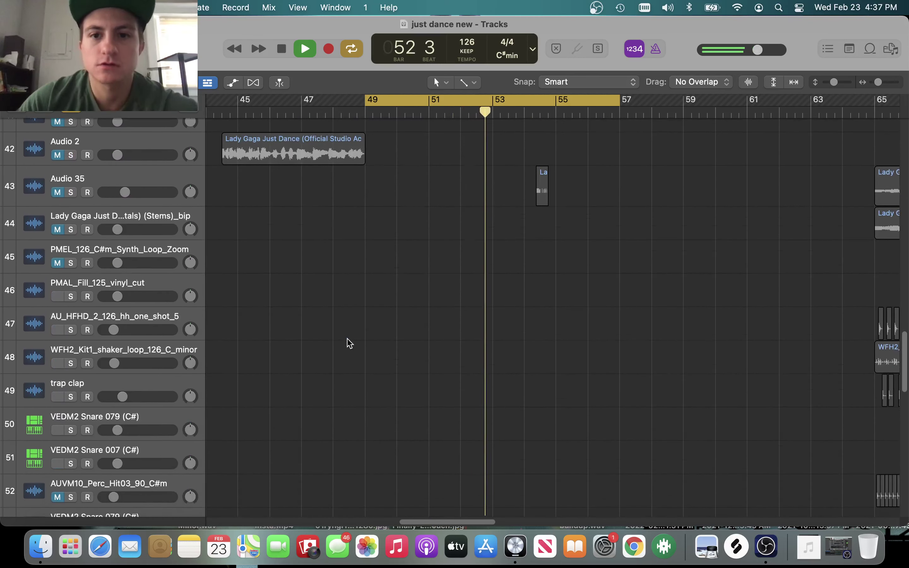
scroll(349, 343, "down", 20)
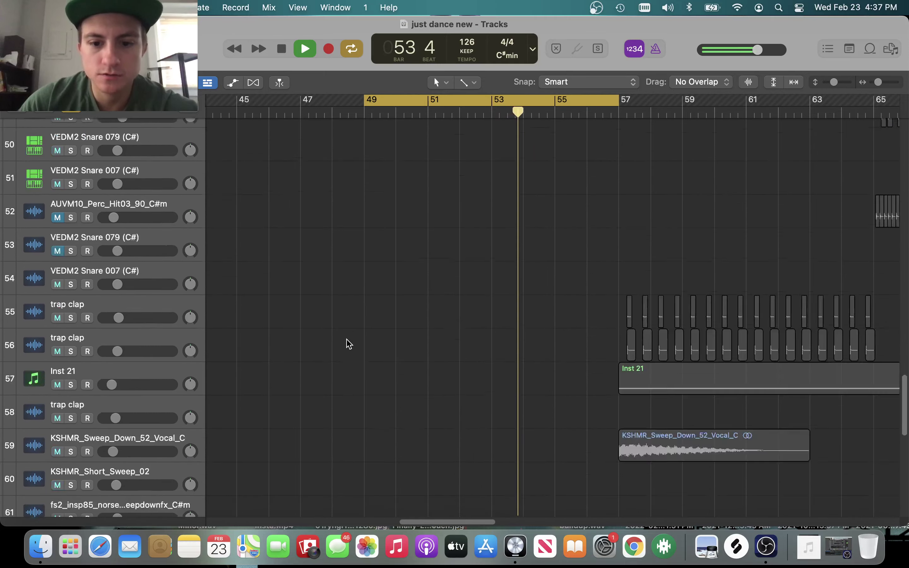
scroll(349, 343, "up", 3)
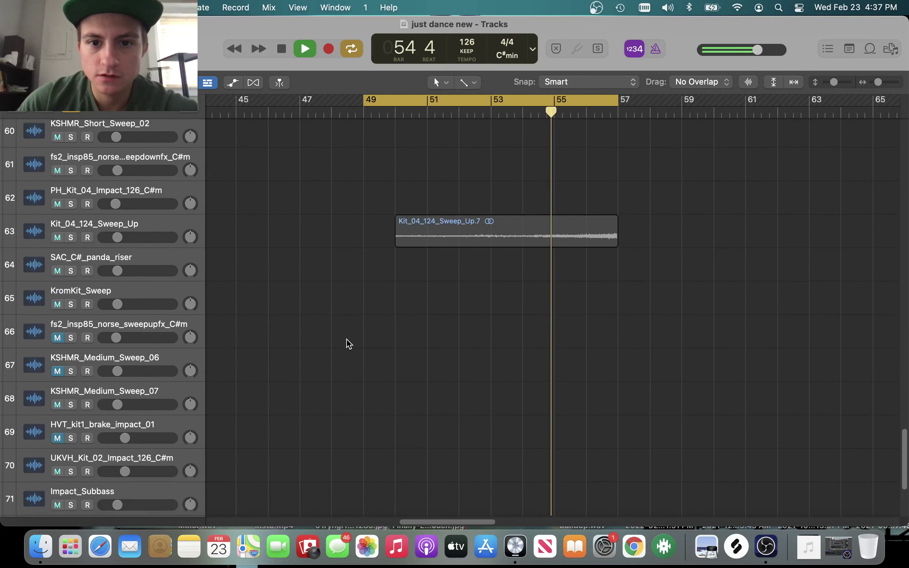
scroll(349, 343, "up", 20)
scroll(348, 342, "down", 20)
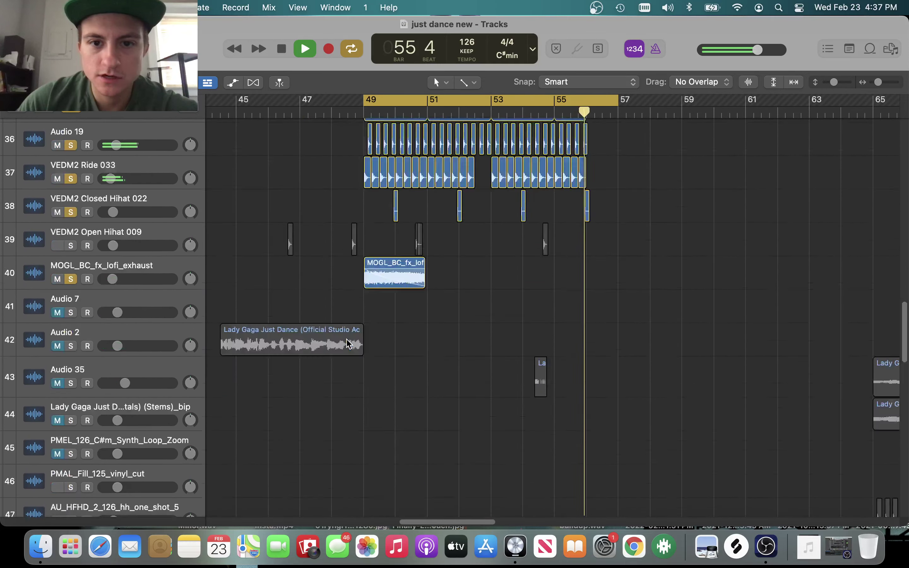
Stop playback, solo the Kit_04_124_Sweep_Up track and play it alone from bar 50.
key("space")
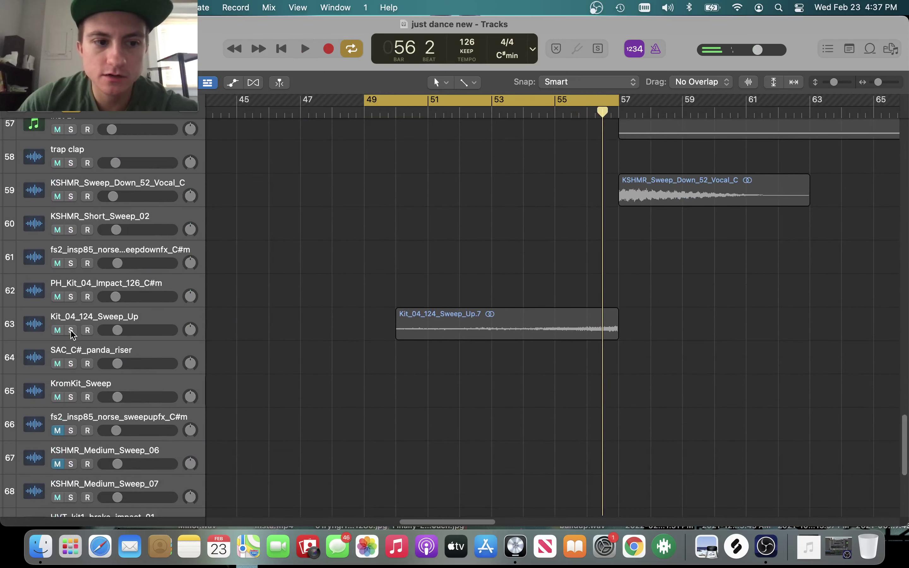
left_click(71, 330)
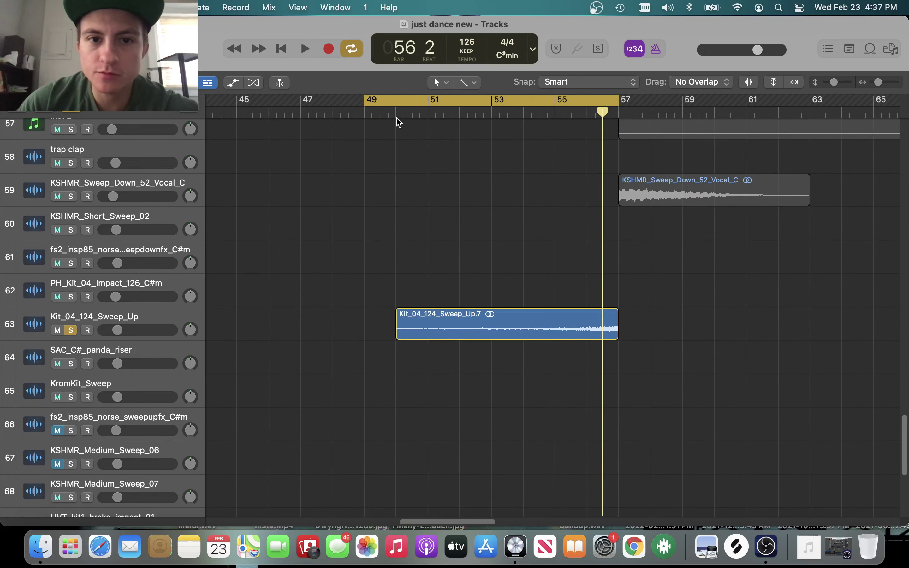
mouse_move(397, 111)
left_mouse_down()
mouse_move(387, 121)
mouse_move(399, 127)
left_mouse_up()
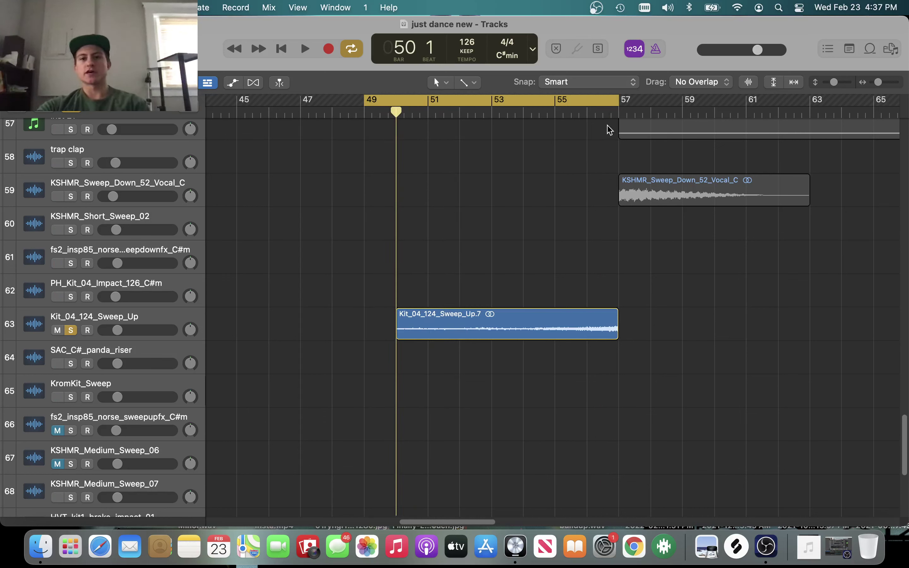
key("space")
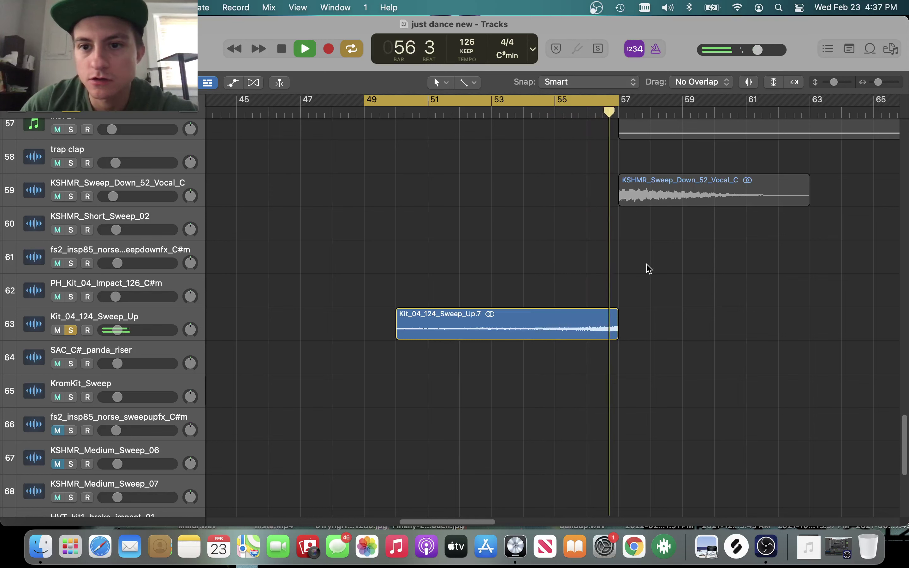
key("space")
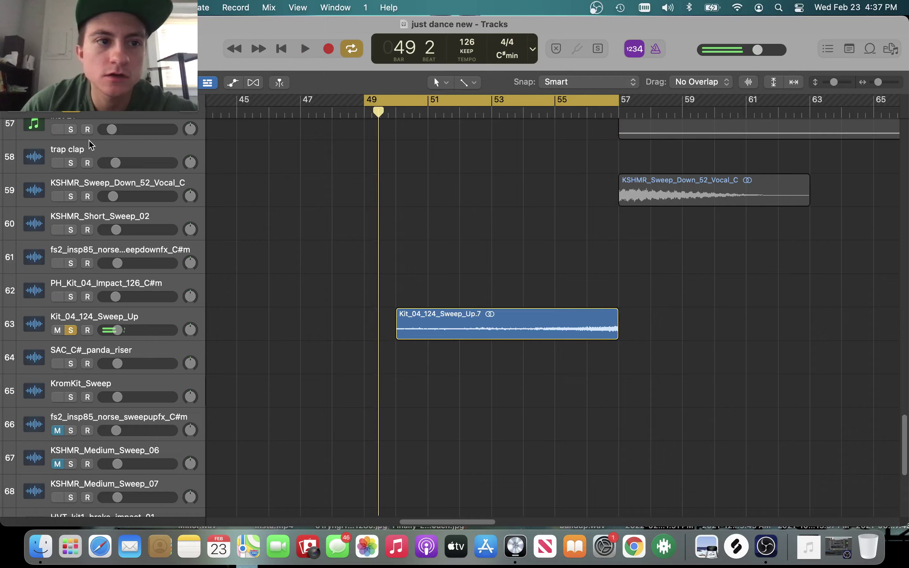
Turn off all solos and play the full mix from bar 49 while checking the drum and percussion tracks.
key("s")
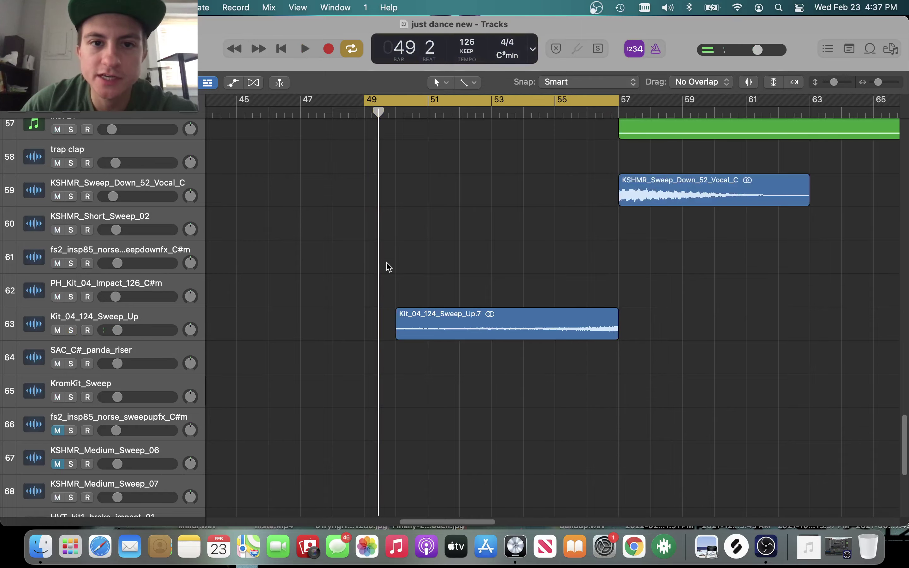
scroll(424, 265, "up", 20)
key("space")
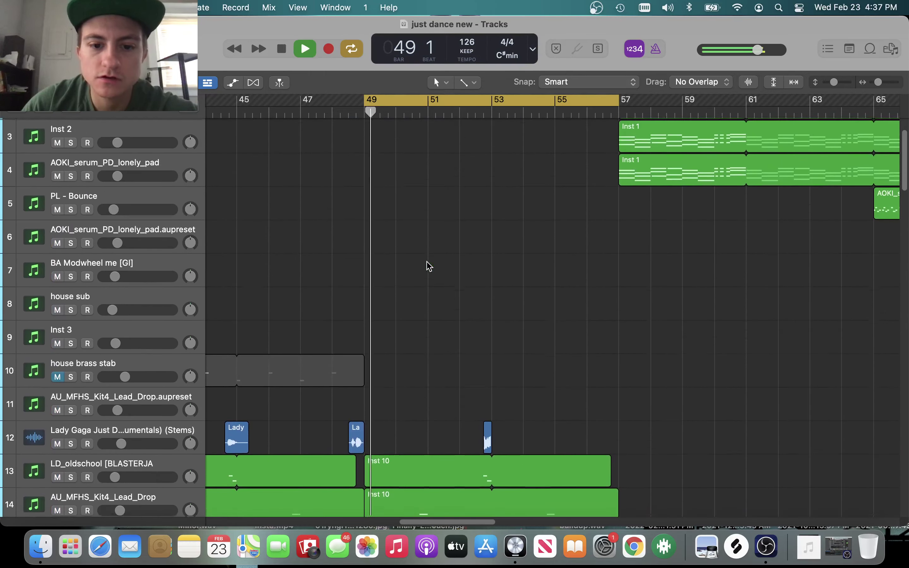
scroll(428, 265, "down", 15)
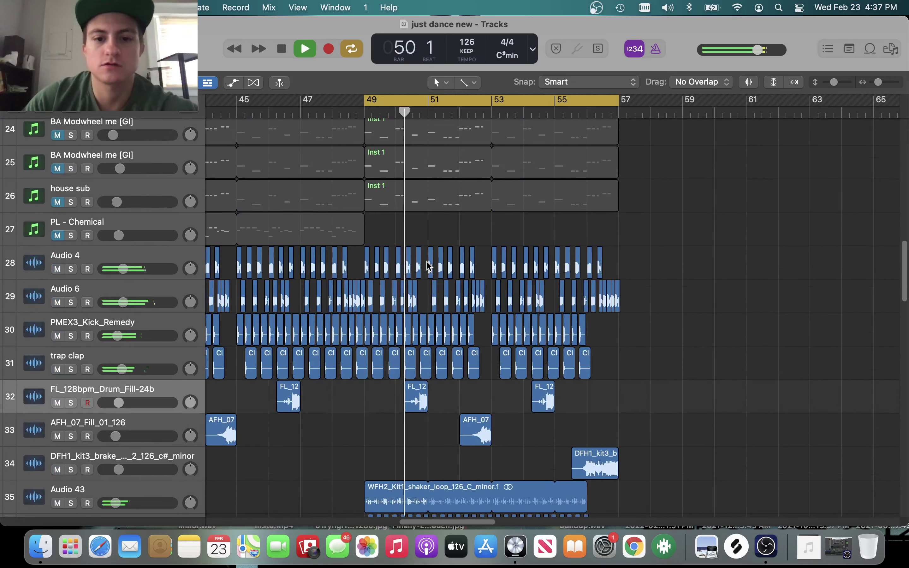
scroll(428, 265, "down", 2)
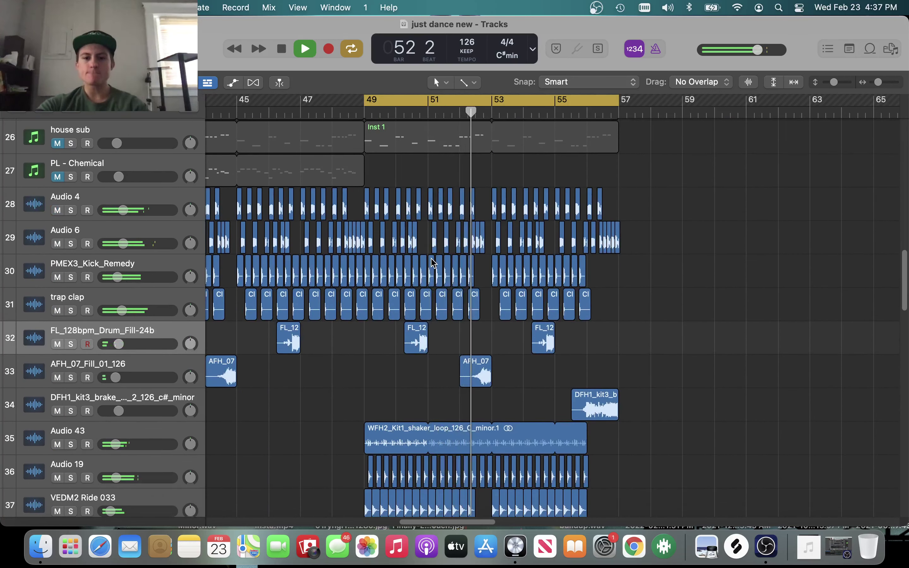
scroll(431, 263, "down", 5)
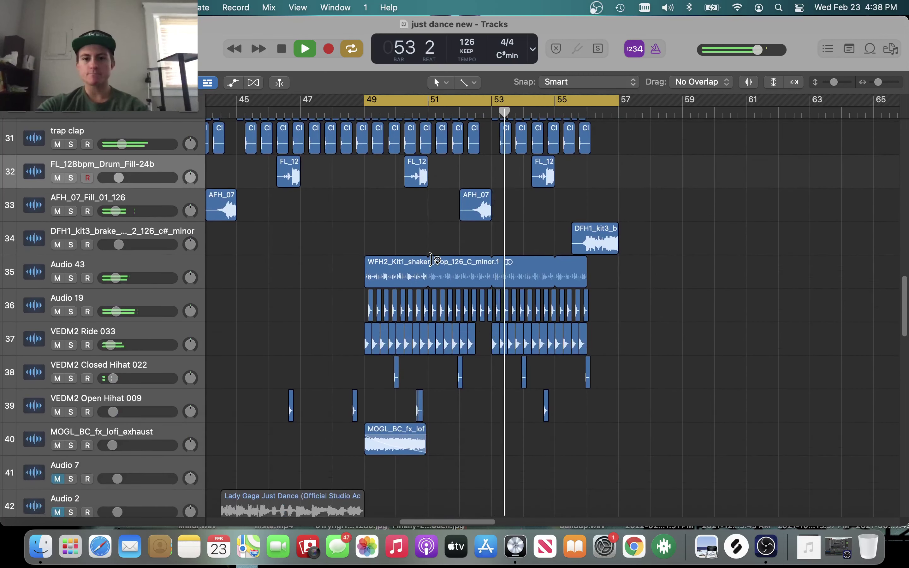
key("space")
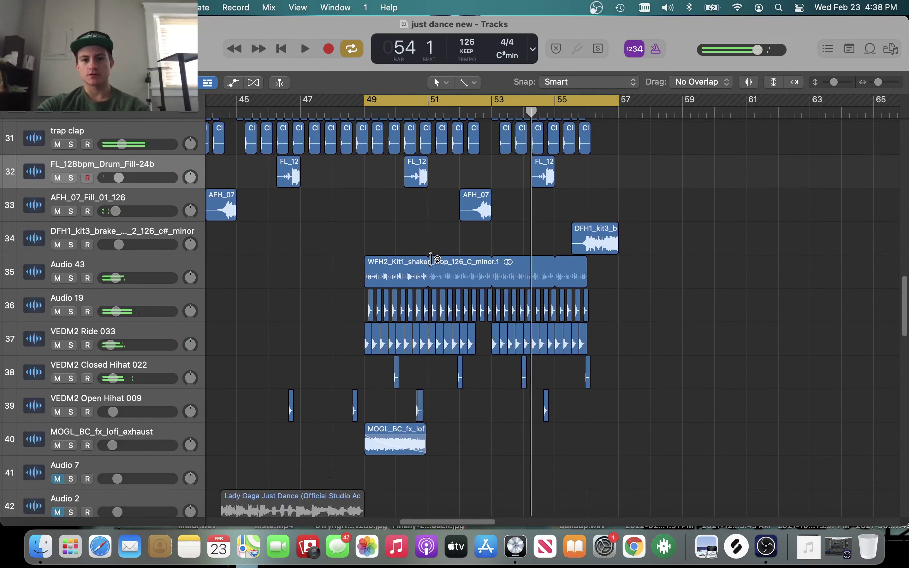
Move the cycle range back to the first half of the drop, spanning bars 41 to 49.
scroll(432, 259, "down", 15)
scroll(432, 259, "up", 20)
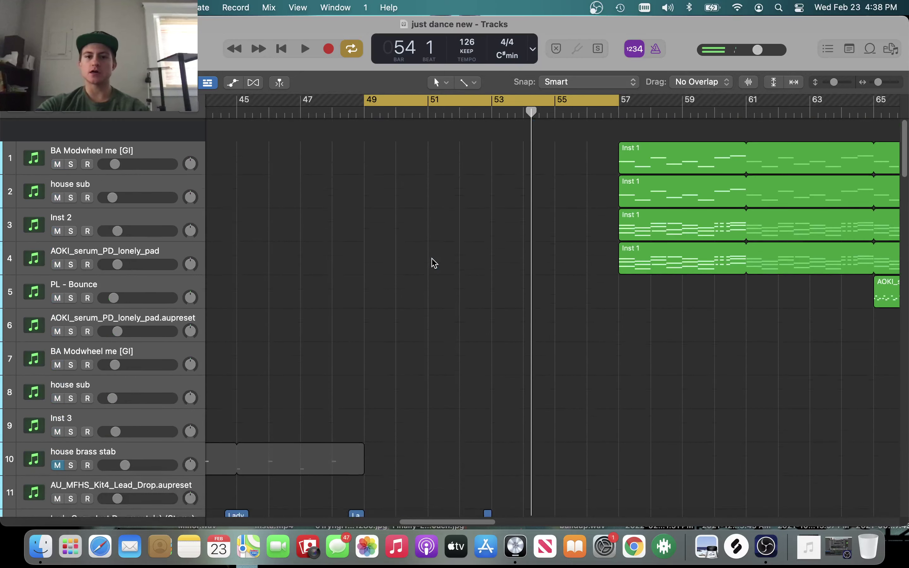
scroll(434, 263, "down", 10)
scroll(432, 263, "down", 5)
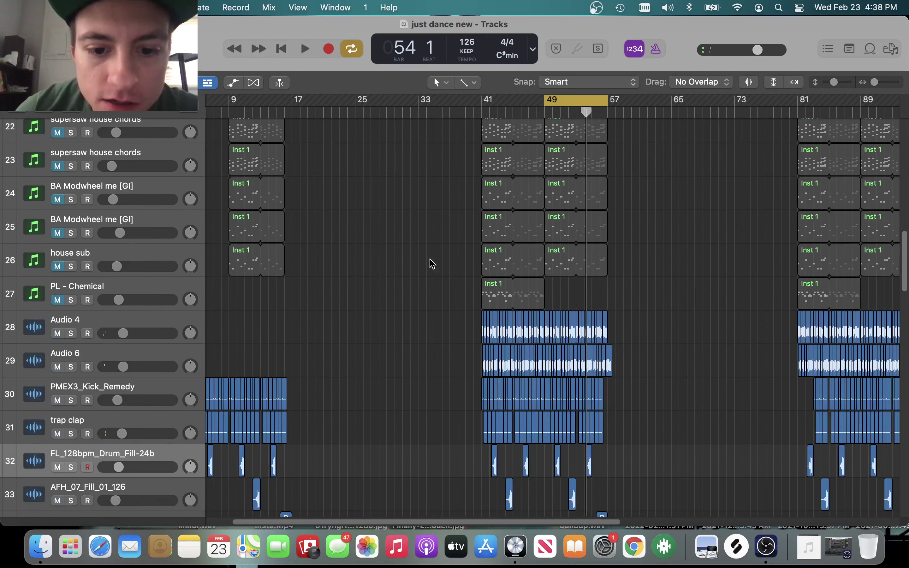
scroll(432, 263, "up", 4)
scroll(432, 263, "up", 5)
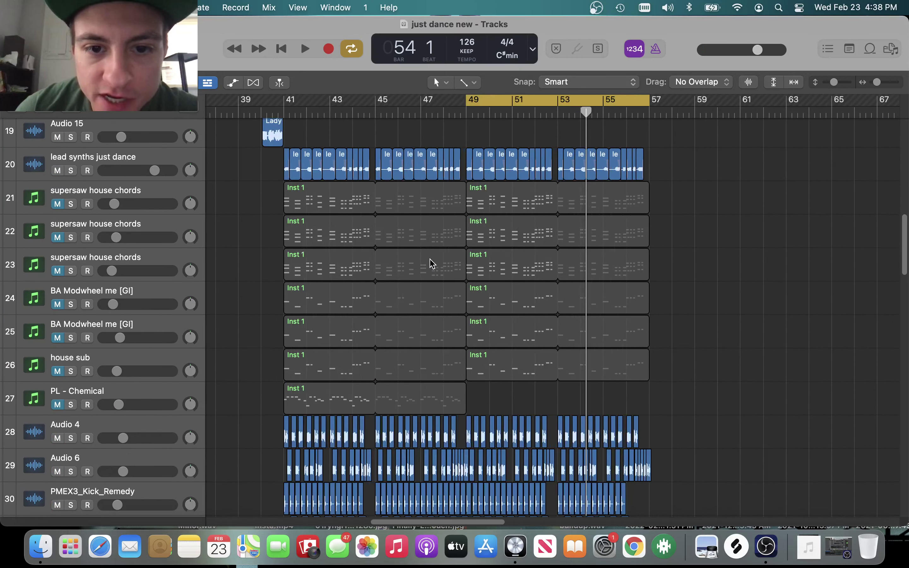
scroll(431, 263, "right", 3)
scroll(432, 260, "up", 2)
scroll(432, 260, "left", 2)
scroll(448, 239, "down", 3)
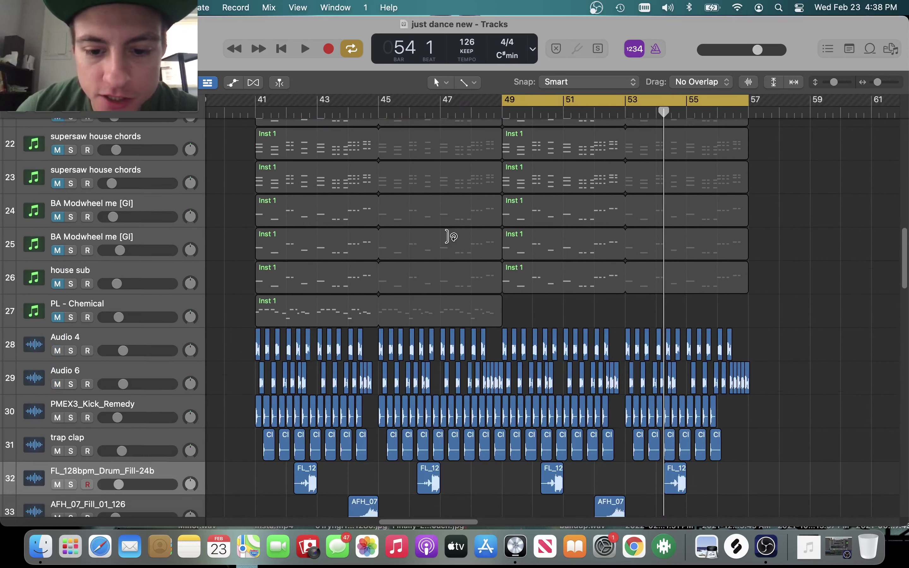
scroll(448, 236, "up", 2)
left_click_drag(610, 104, 367, 132)
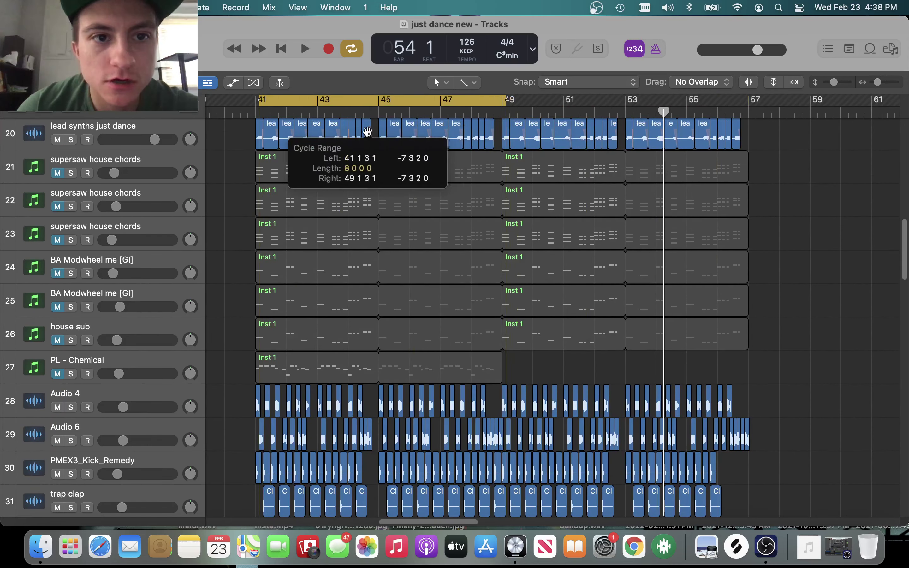
Extend the end of the cycle range to bar 57 so it covers both halves of the drop.
scroll(400, 243, "up", 10)
scroll(400, 245, "down", 6)
scroll(402, 246, "left", 2)
scroll(402, 247, "left", 1)
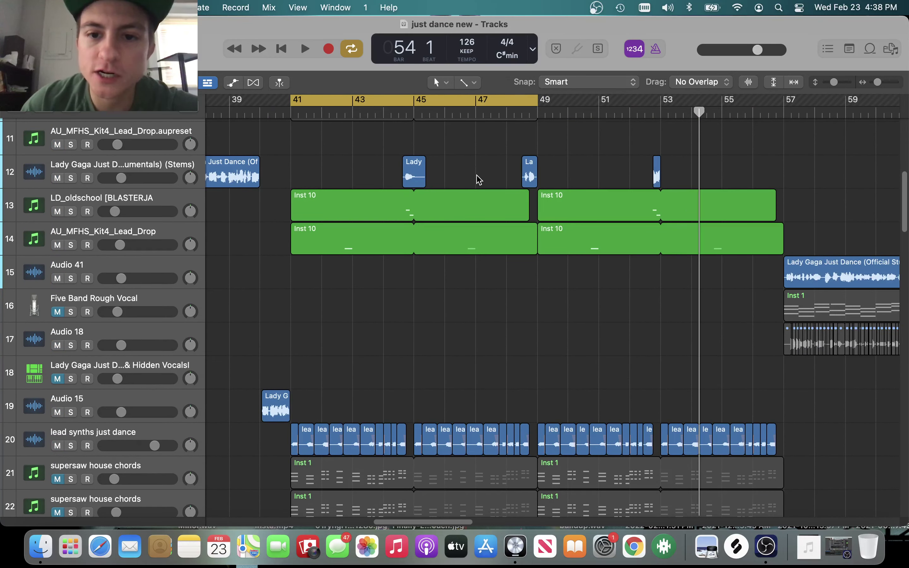
scroll(476, 179, "down", 3)
left_click_drag(495, 102, 706, 187)
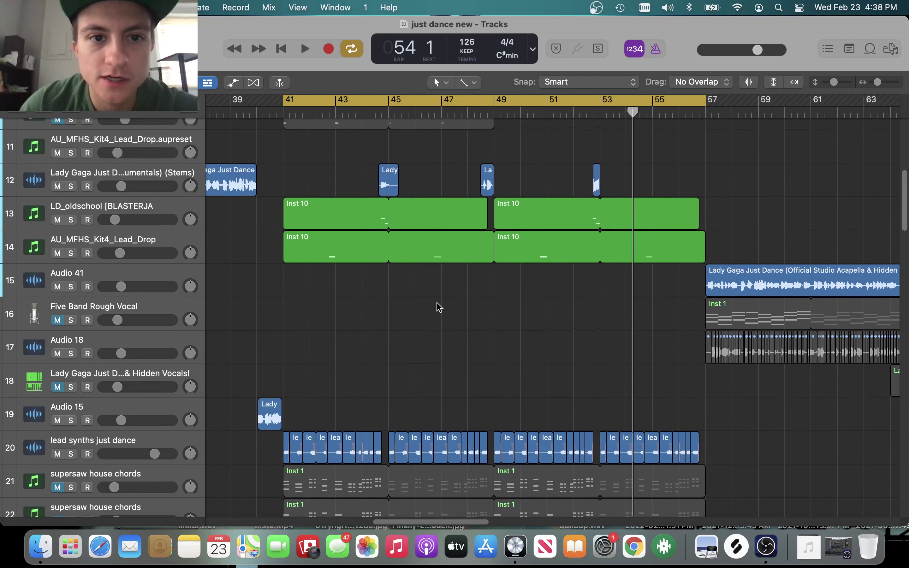
Move the start of the cycle range back to bar 40 and start playback from the vocal lead-in.
scroll(308, 203, "up", 2)
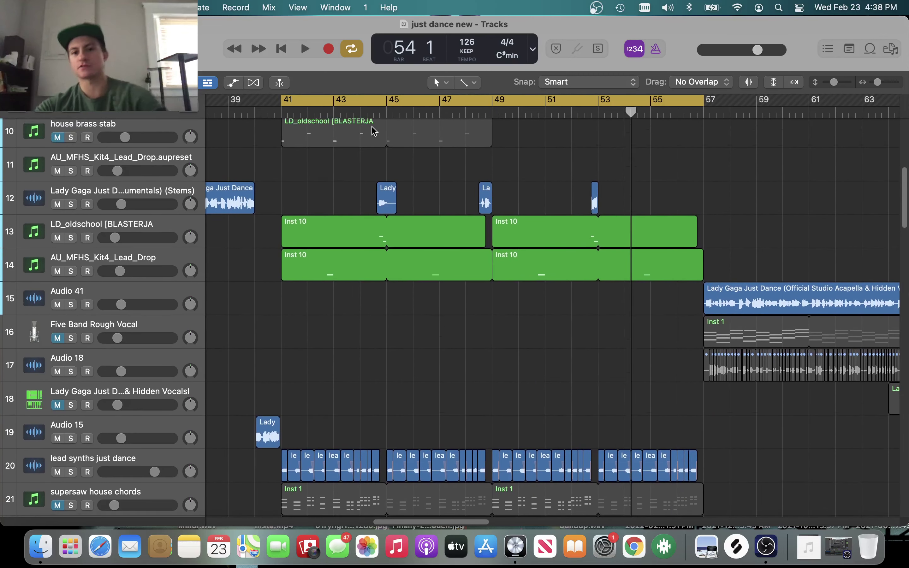
scroll(321, 218, "left", 2)
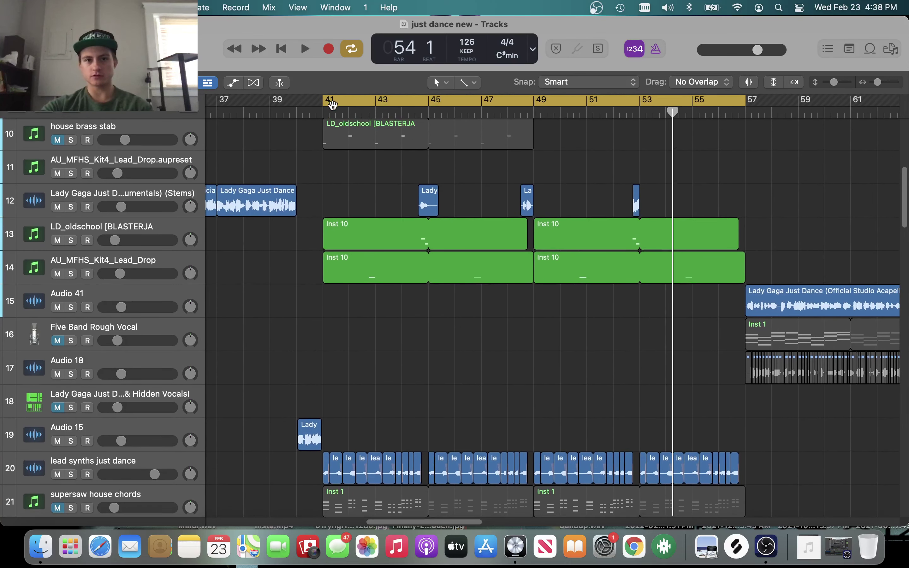
left_click_drag(325, 102, 297, 112)
key("space")
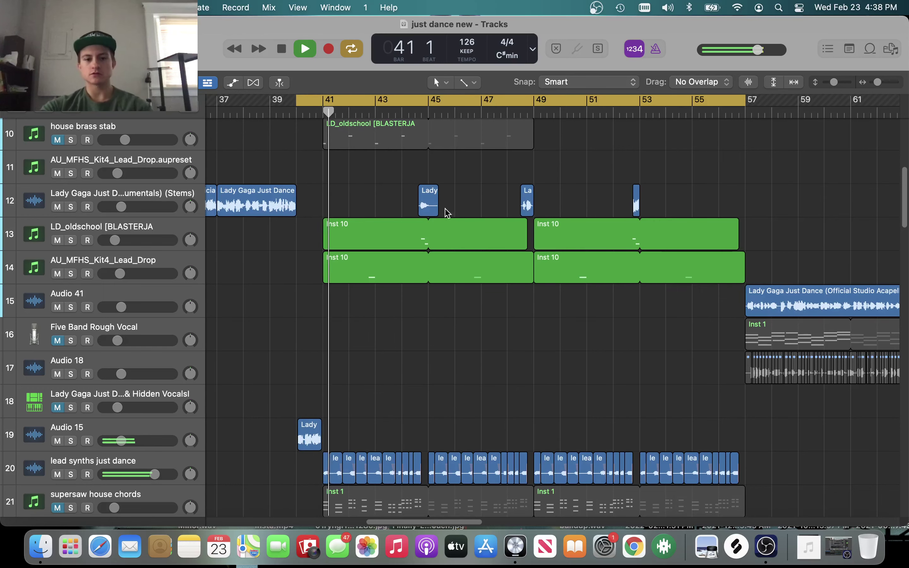
Look over the lead, chord, drum and percussion tracks while both halves of the drop play.
scroll(459, 224, "down", 2)
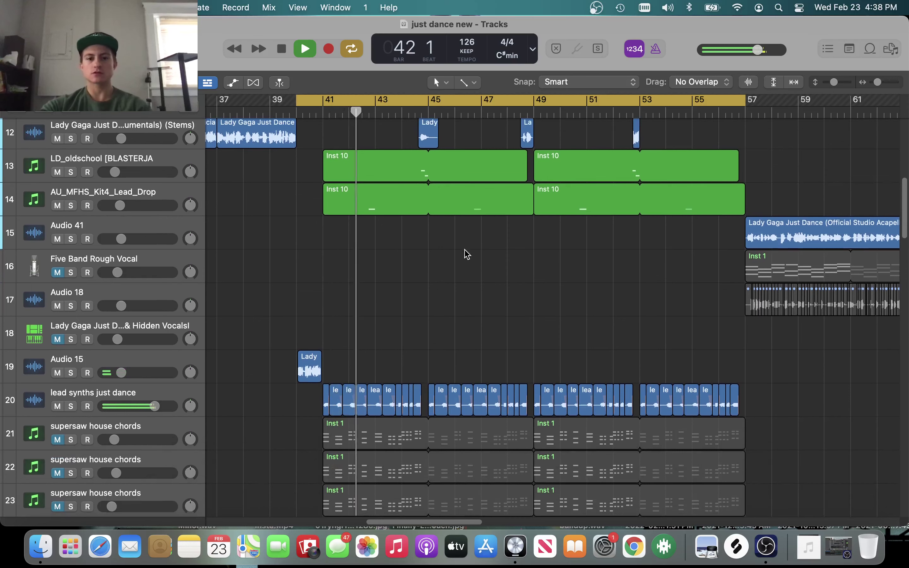
scroll(460, 259, "up", 3)
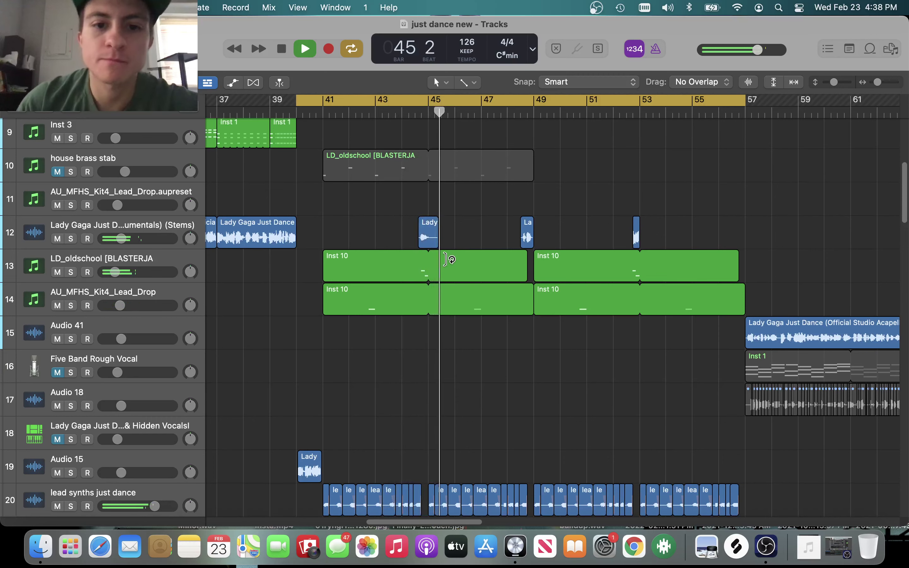
scroll(448, 259, "down", 3)
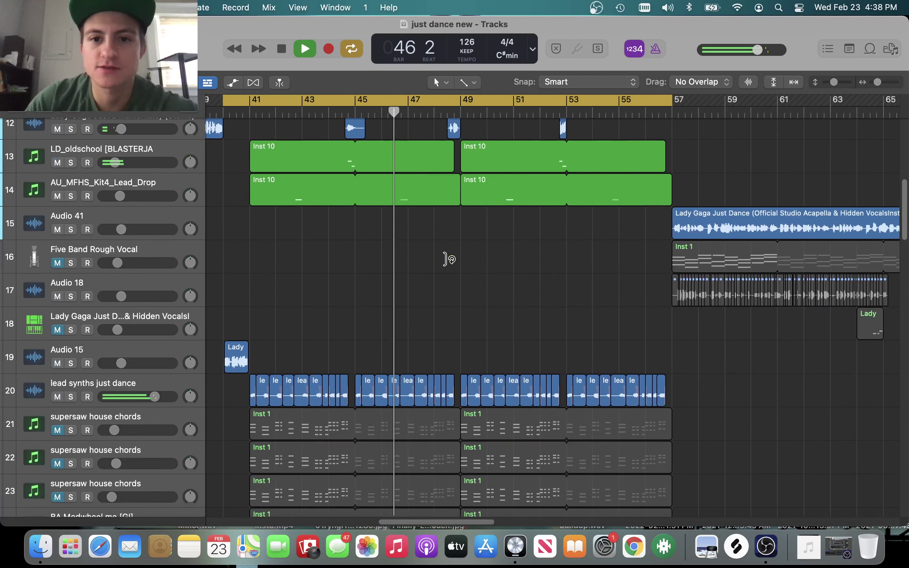
scroll(448, 259, "up", 2)
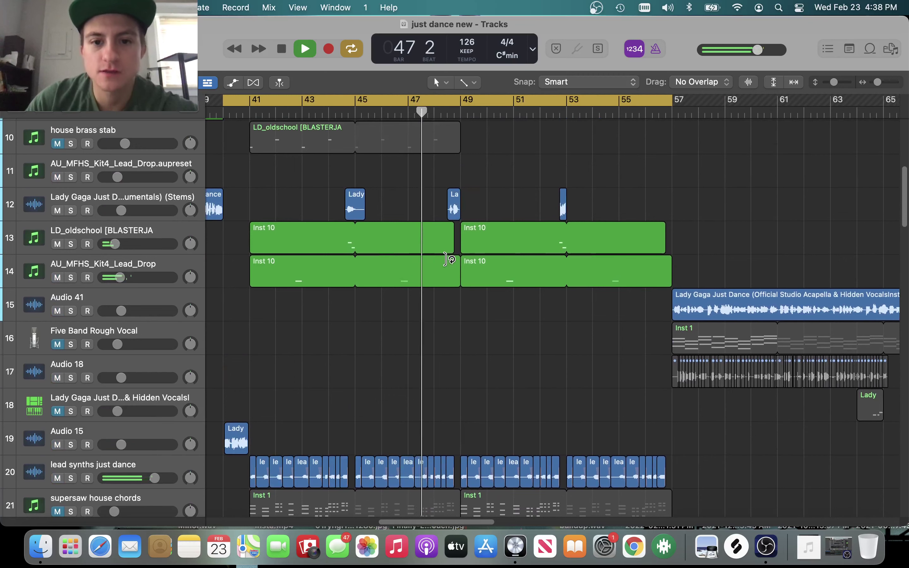
scroll(448, 259, "right", 3)
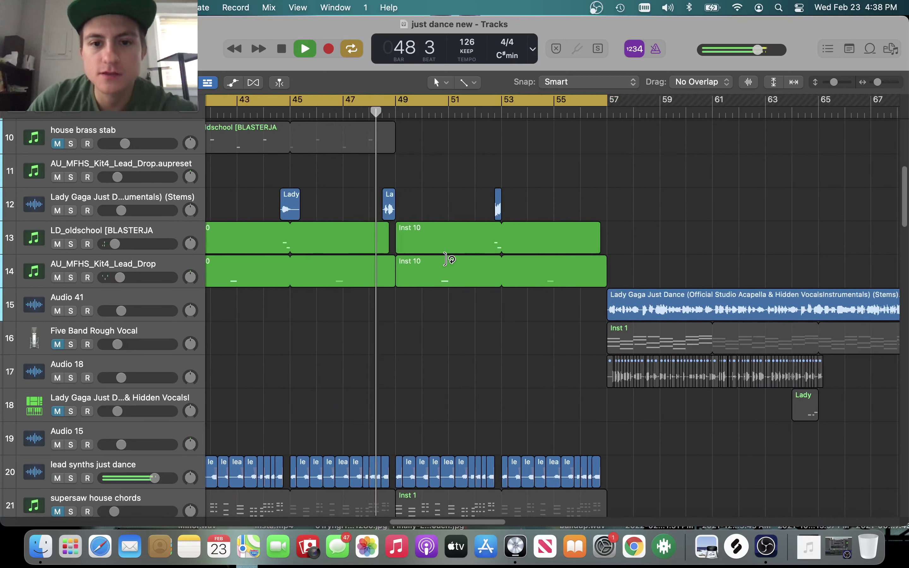
scroll(448, 259, "down", 7)
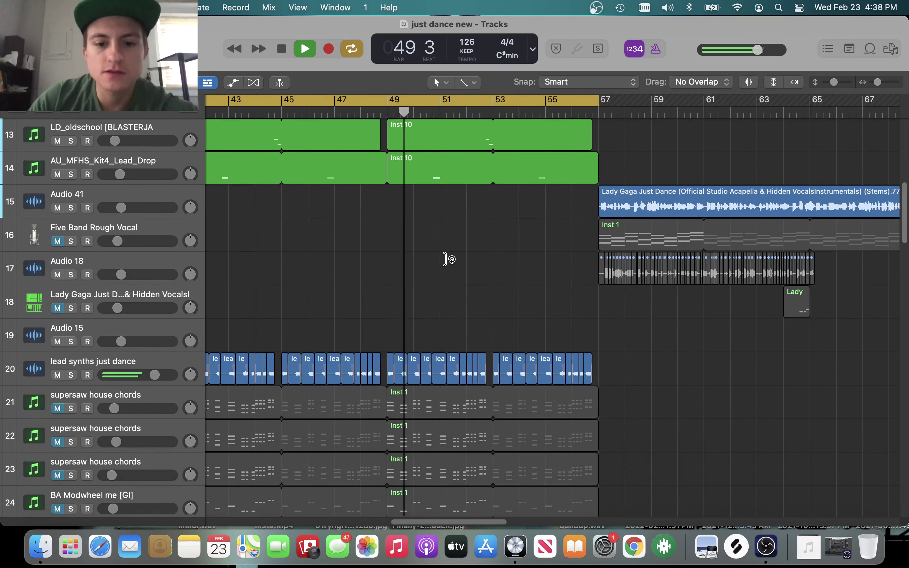
scroll(447, 259, "down", 4)
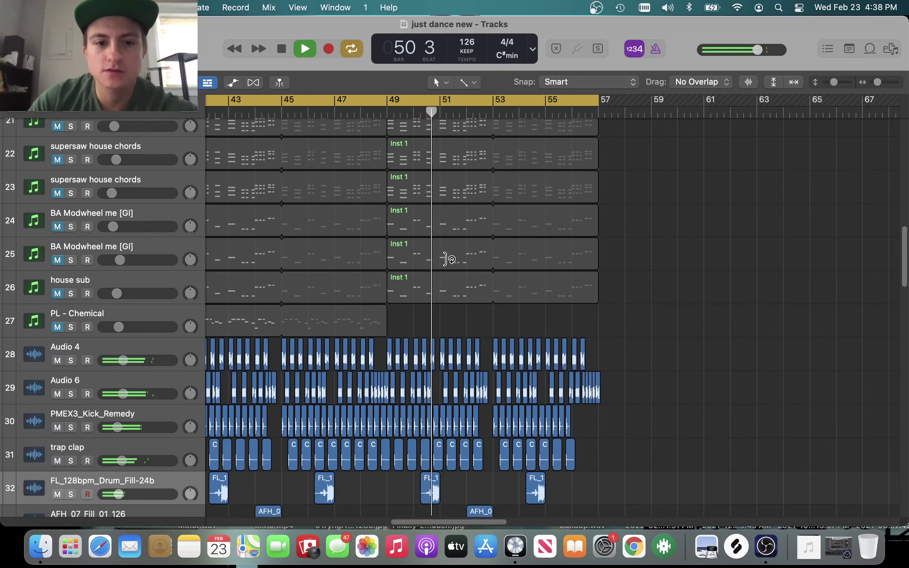
scroll(448, 260, "down", 5)
scroll(448, 259, "down", 5)
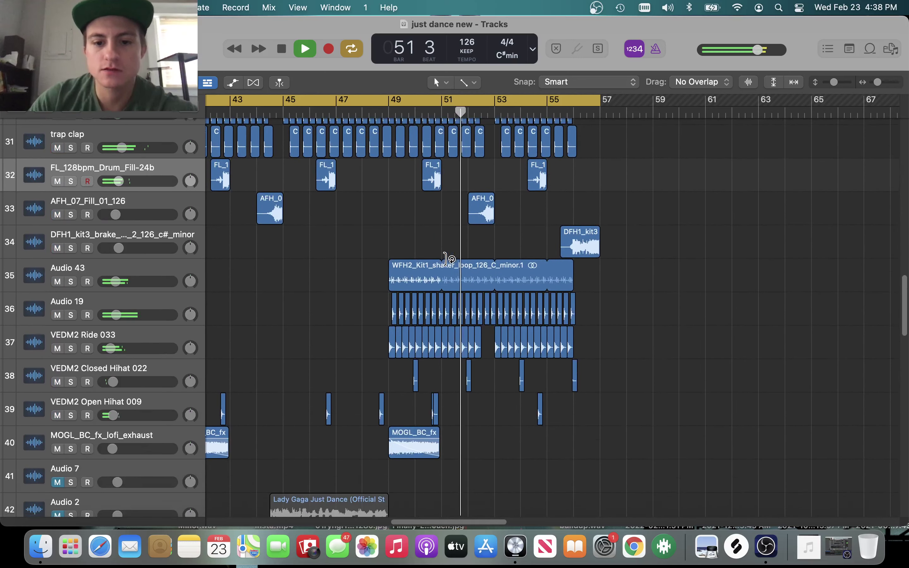
scroll(447, 260, "down", 20)
scroll(448, 259, "up", 20)
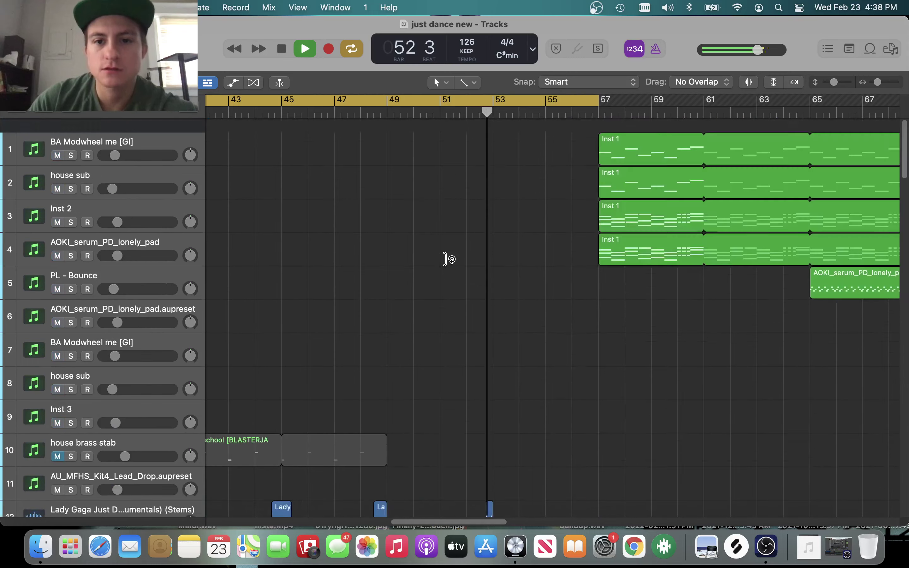
Extend the end of the cycle range to about bar 60 and let playback run into bar 57 before stopping.
left_click_drag(600, 111, 683, 113)
scroll(526, 244, "right", 5)
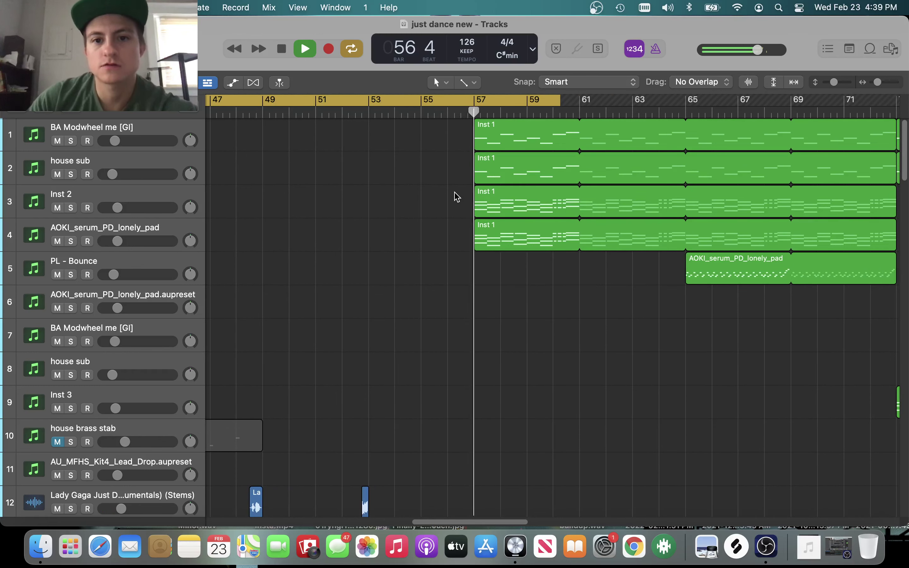
key("space")
Set the cycle range over the second drop, from bar 81 to bar 105, and look over its tracks.
scroll(457, 197, "left", 3)
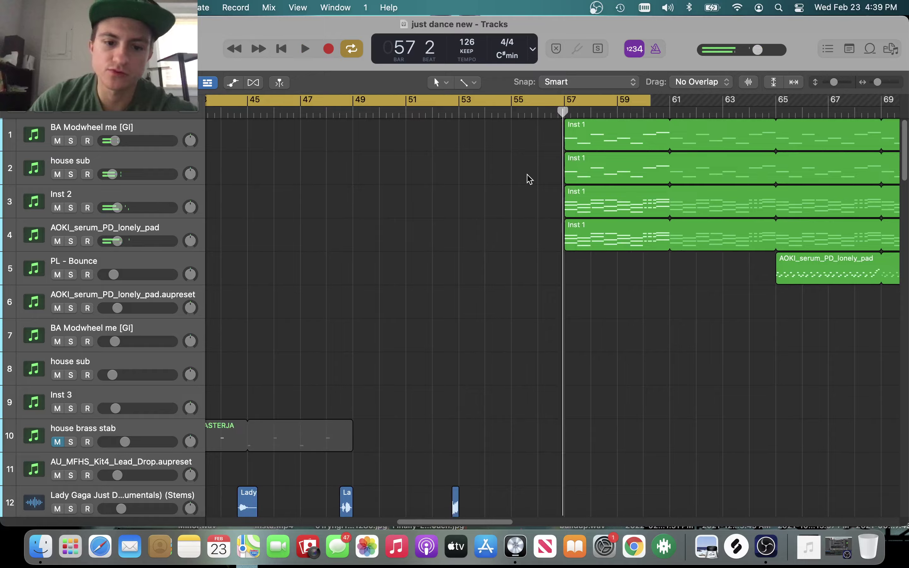
scroll(527, 178, "right", 5)
scroll(528, 178, "down", 5)
scroll(477, 260, "down", 5)
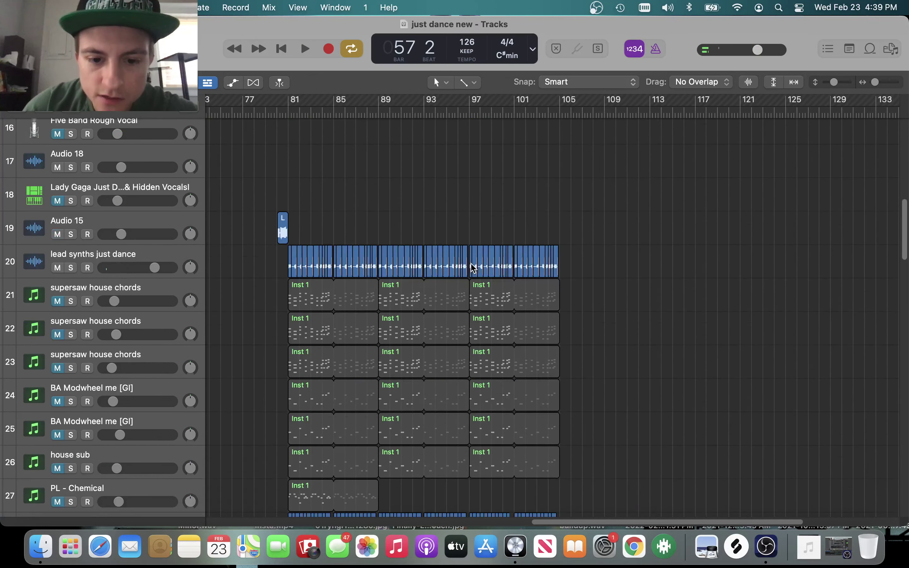
scroll(473, 268, "up", 1)
left_click_drag(300, 99, 559, 101)
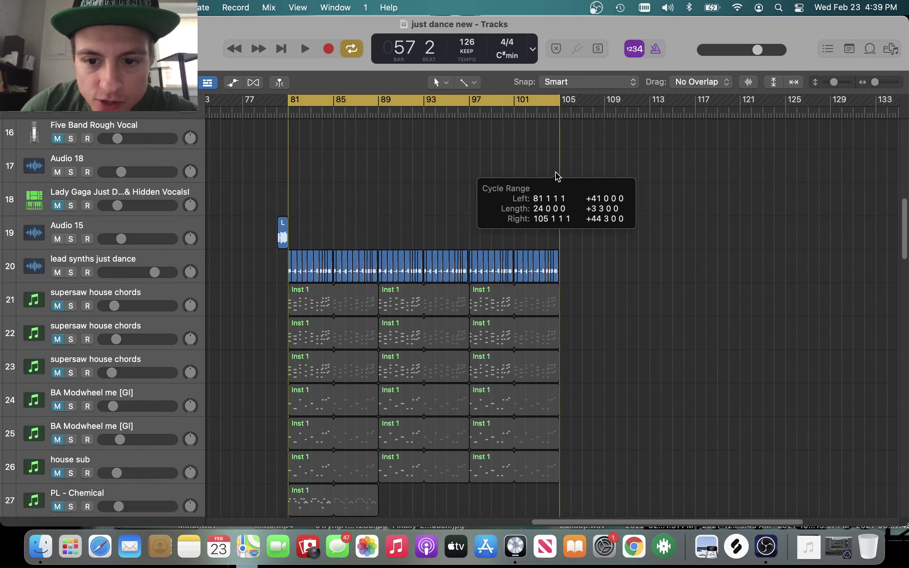
scroll(422, 264, "down", 10)
scroll(399, 260, "up", 10)
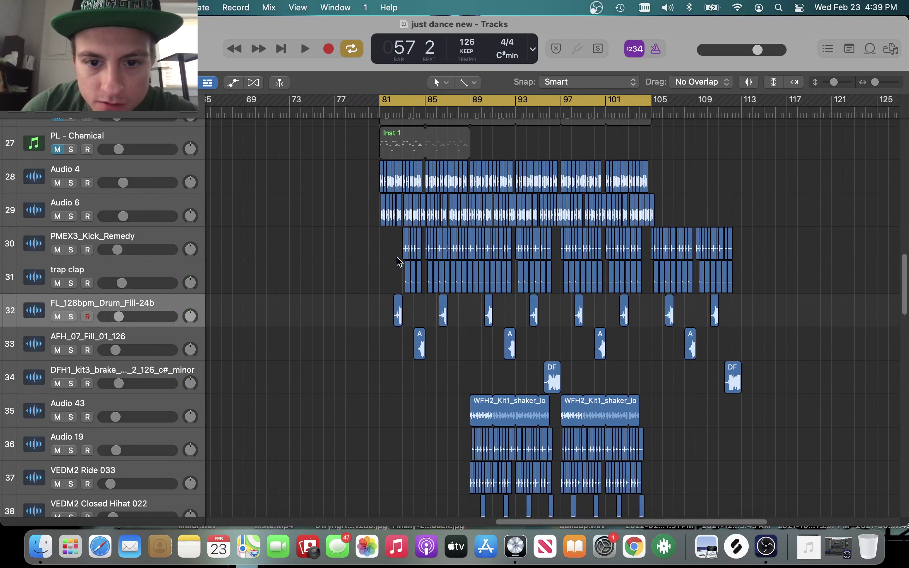
Shorten the cycle range to bars 81 to 83 and play the opening of the second drop through its drum fill.
scroll(399, 259, "left", 3)
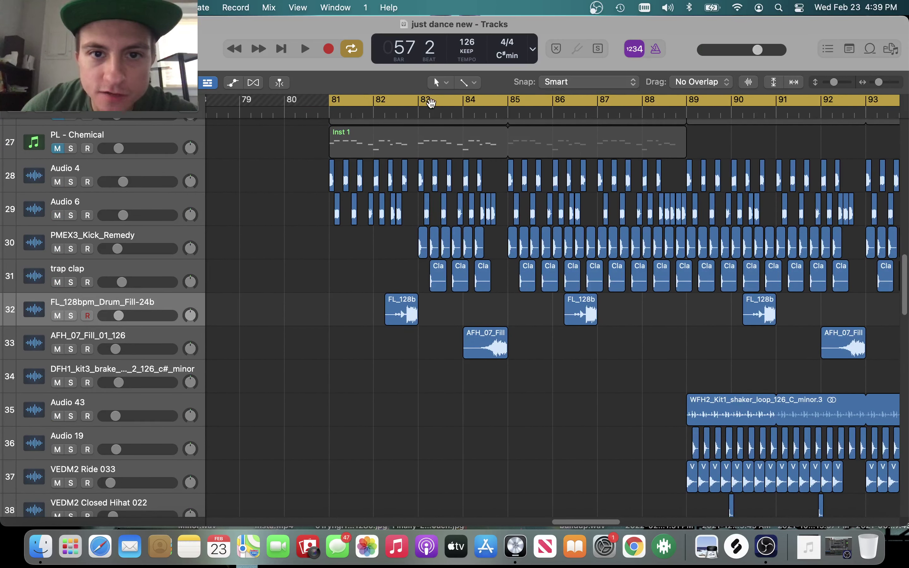
left_click(340, 99)
left_click_drag(332, 103, 418, 101)
key("space")
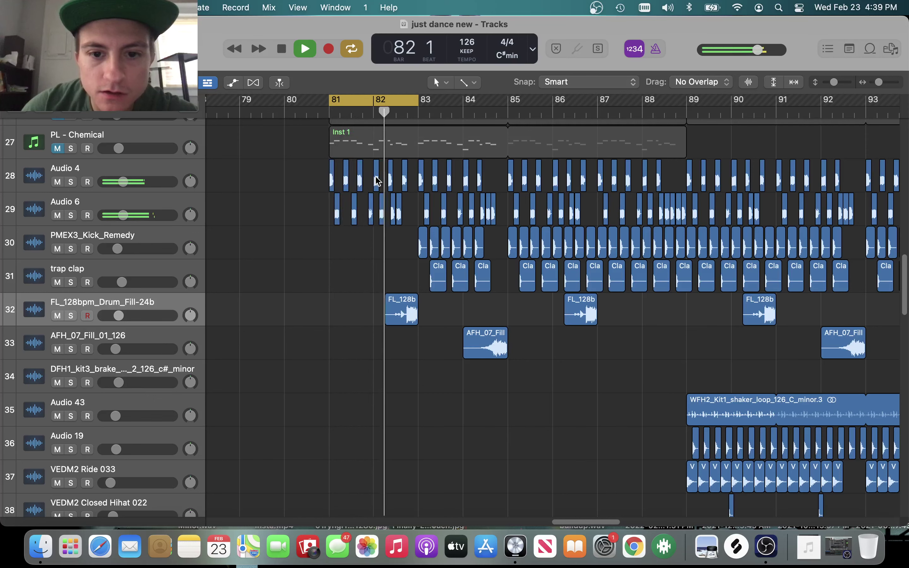
key("space")
Extend the end of the cycle range to bar 85 and look over the vocal, lead, chord, bass and drum tracks.
scroll(378, 180, "up", 4)
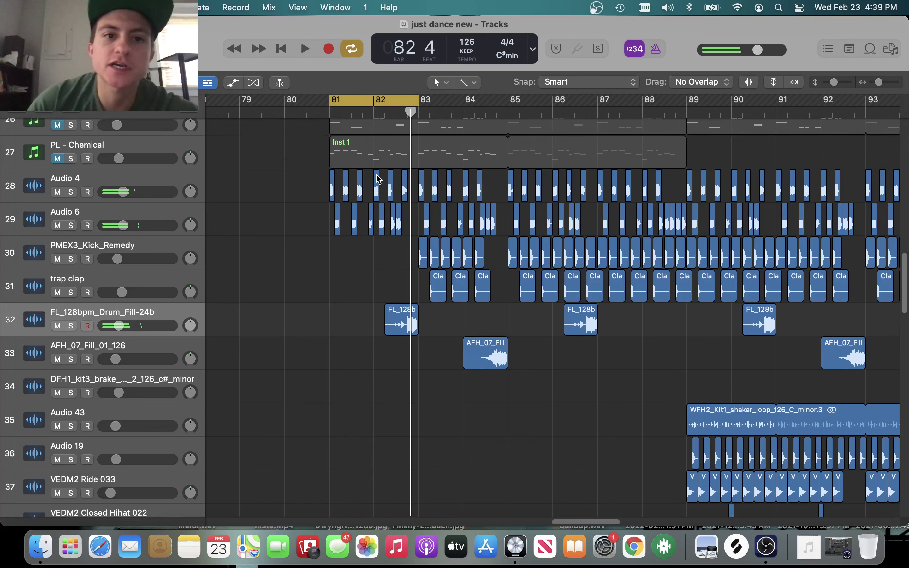
left_click_drag(417, 103, 512, 101)
scroll(336, 183, "up", 10)
scroll(335, 183, "down", 10)
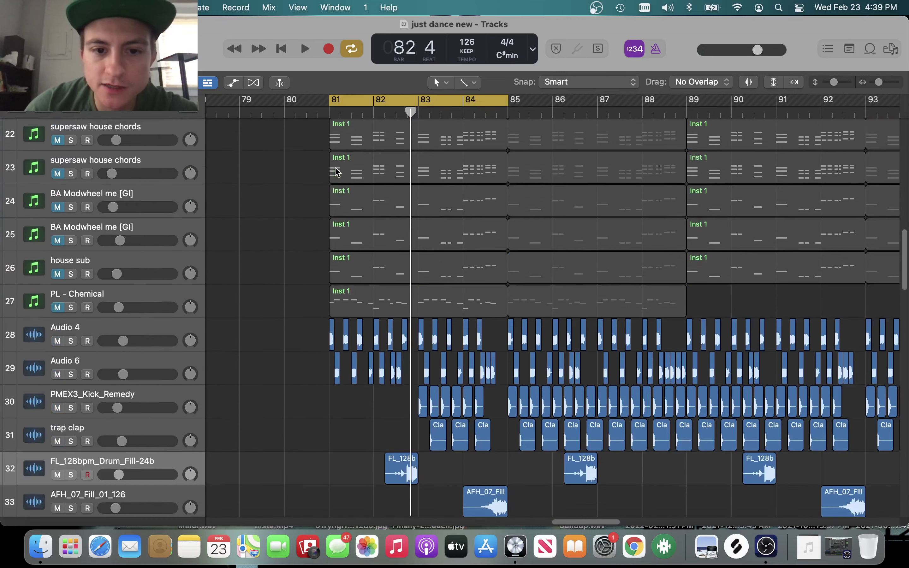
scroll(336, 174, "up", 6)
scroll(337, 172, "up", 8)
scroll(337, 172, "down", 12)
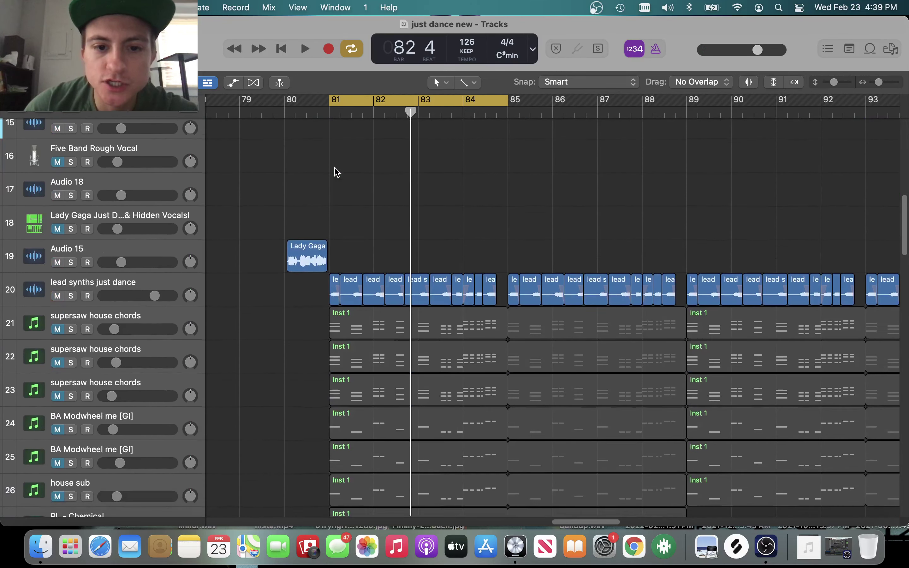
scroll(336, 172, "up", 4)
scroll(353, 157, "down", 4)
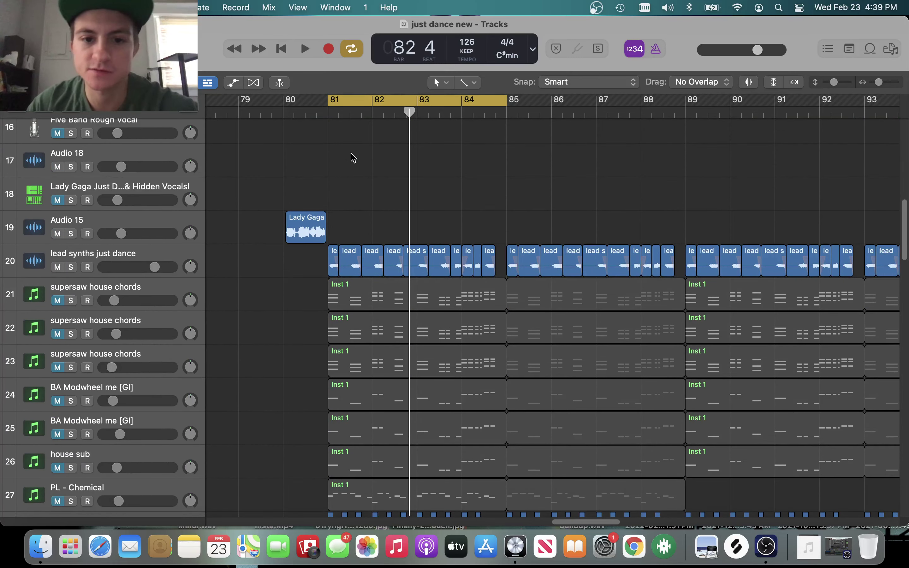
scroll(353, 157, "down", 12)
scroll(354, 157, "up", 13)
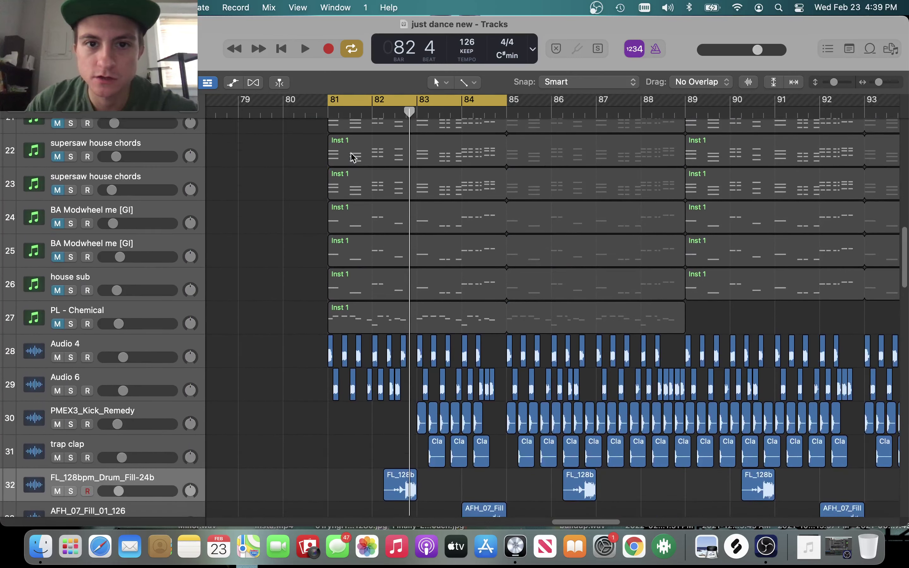
scroll(353, 157, "up", 9)
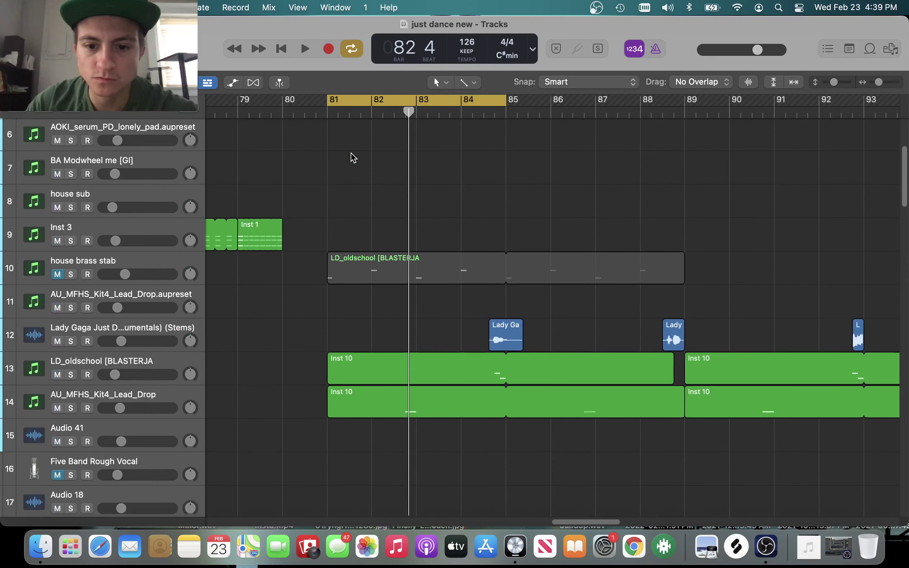
scroll(353, 157, "down", 10)
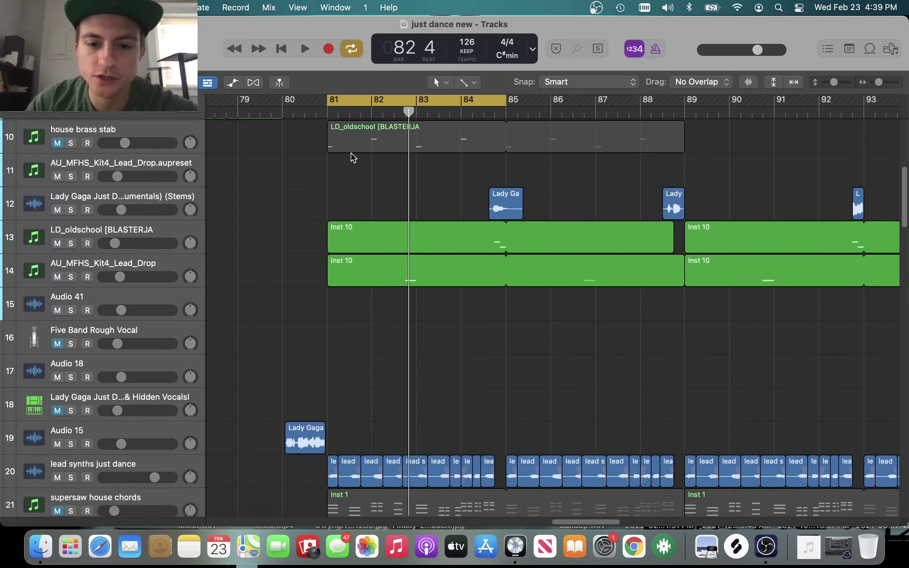
scroll(353, 157, "down", 4)
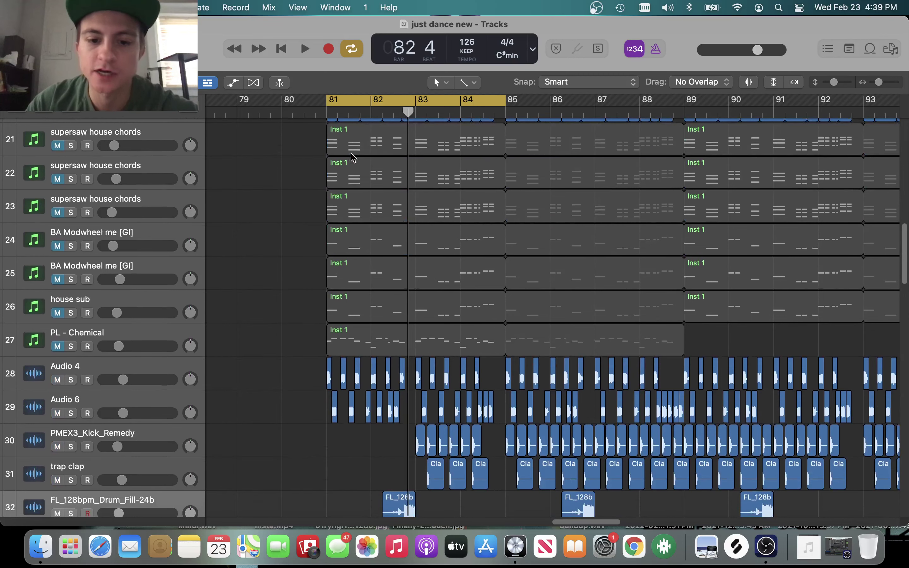
scroll(353, 158, "down", 4)
Get a closer view of the vocal chops, kick, clap and fills in bars 81 to 85 and play into bar 83.
scroll(420, 292, "up", 4, "alt")
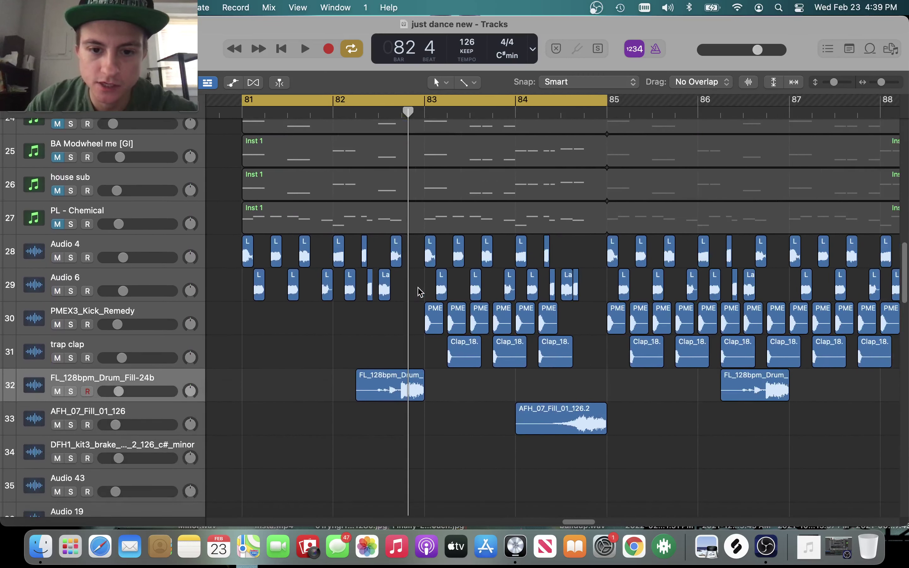
scroll(420, 292, "left", 4)
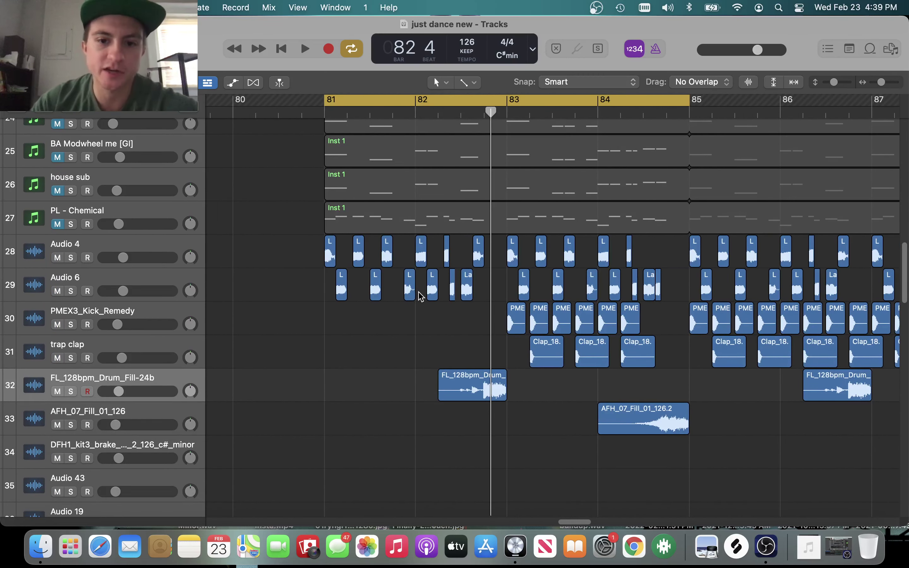
scroll(421, 296, "right", 3)
key("space")
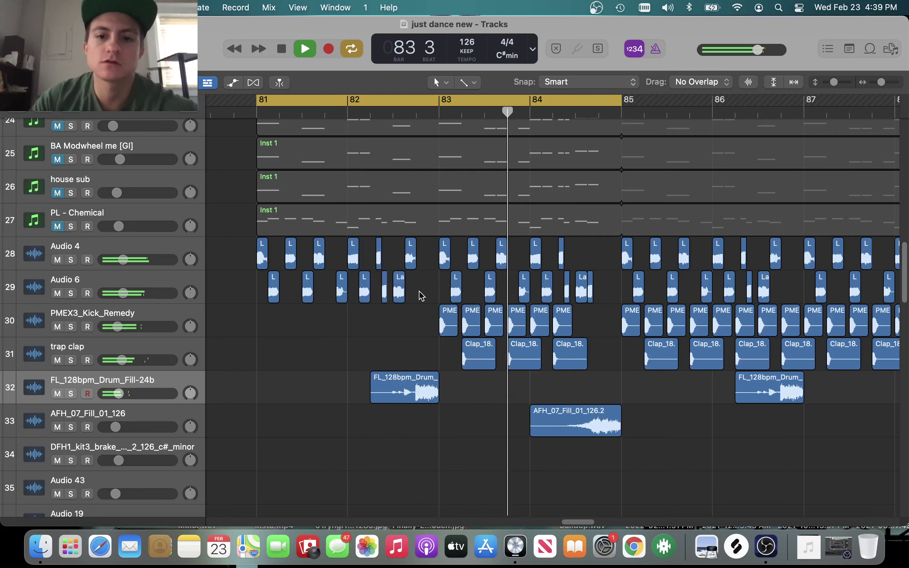
key("space")
Examine the chord tracks and the percussion and effects tracks from bar 81 through bar 91.
scroll(468, 204, "up", 15)
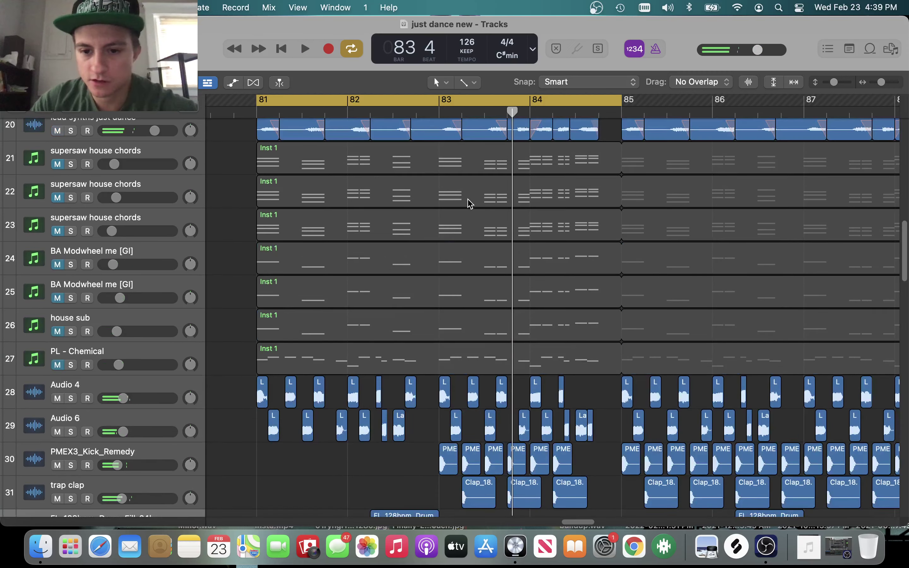
scroll(467, 204, "down", 15)
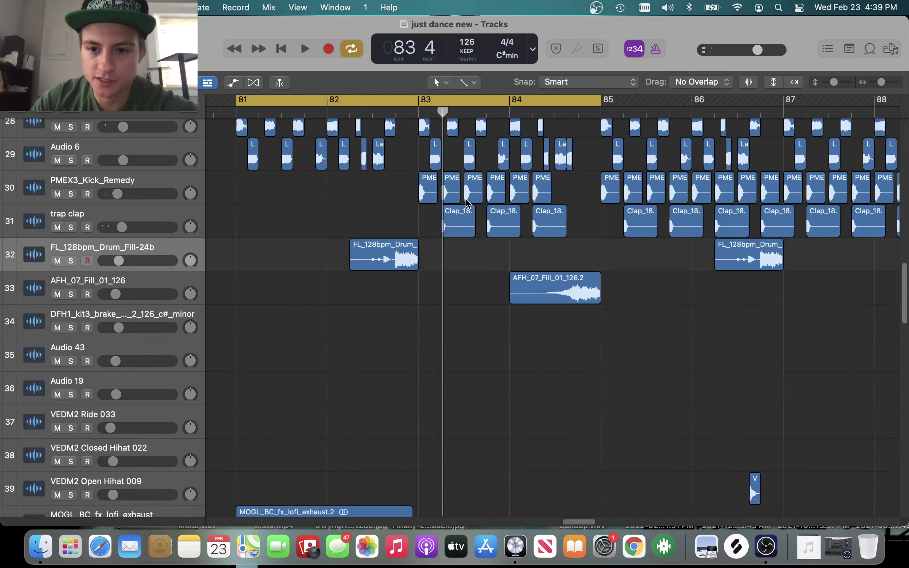
scroll(467, 204, "right", 5)
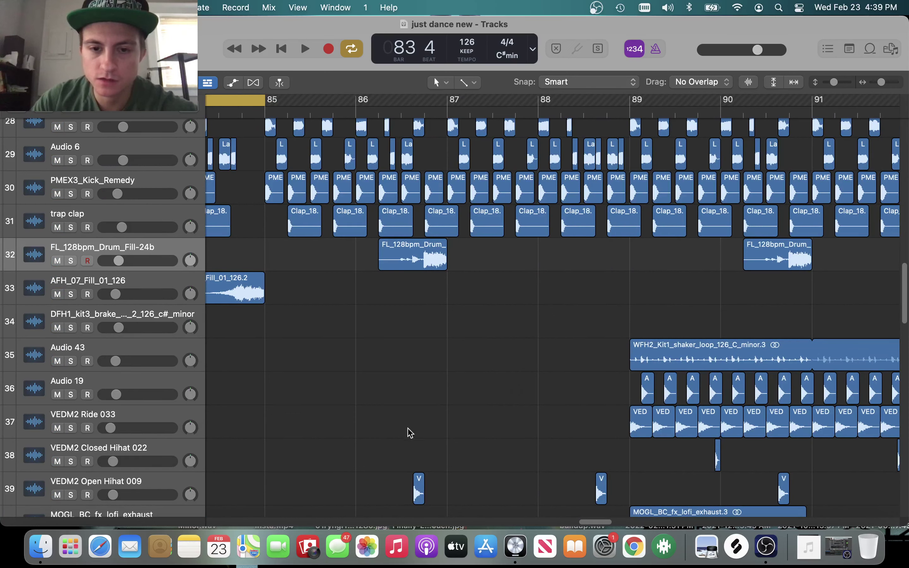
scroll(409, 432, "down", 10)
scroll(407, 421, "up", 20)
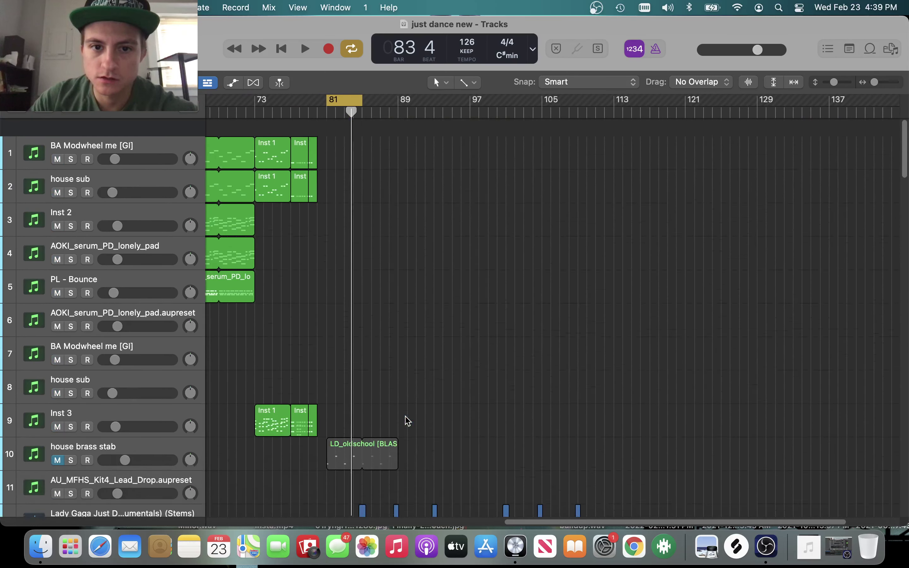
Move the cycle range back to the start of the song, covering bars 1 to 5.
scroll(390, 223, "left", 15)
scroll(390, 224, "down", 1)
left_click_drag(758, 100, 117, 103)
scroll(354, 150, "left", 10)
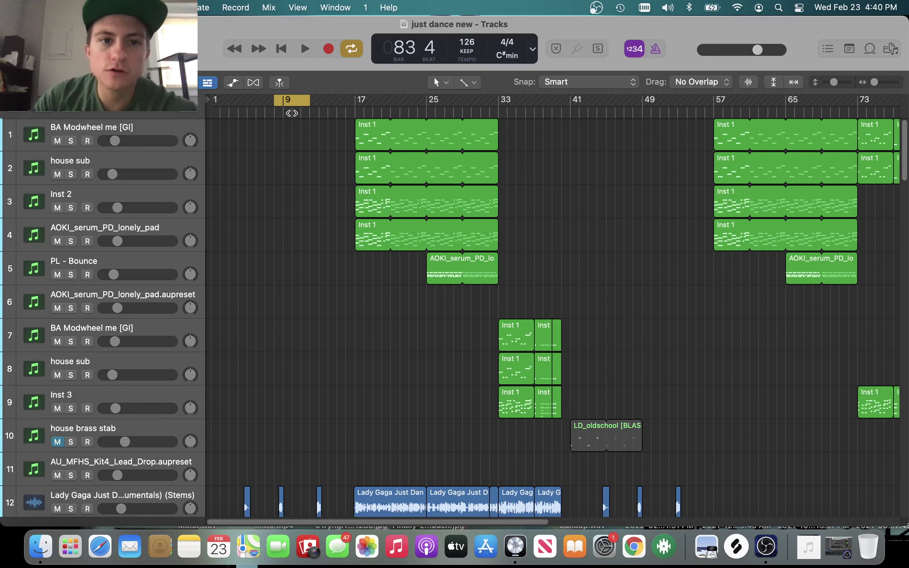
left_click_drag(298, 99, 235, 102)
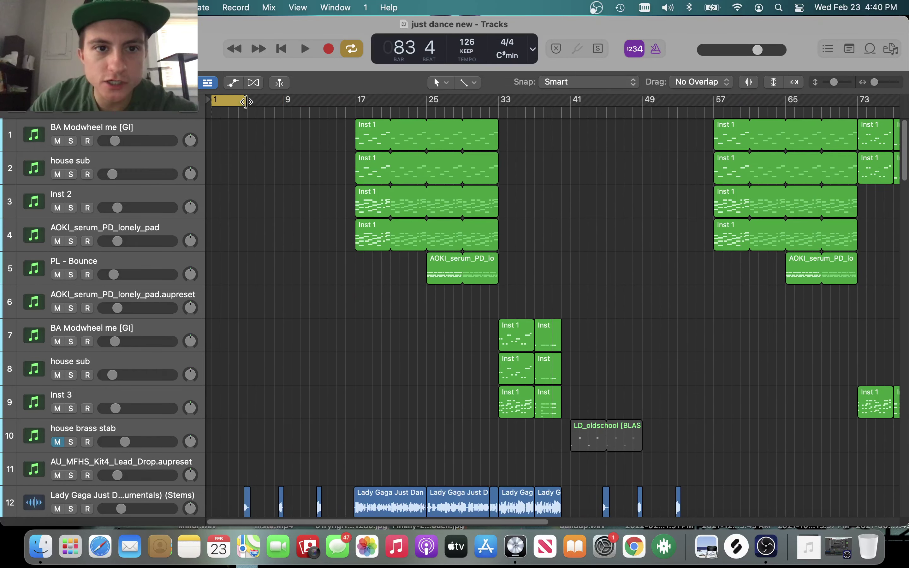